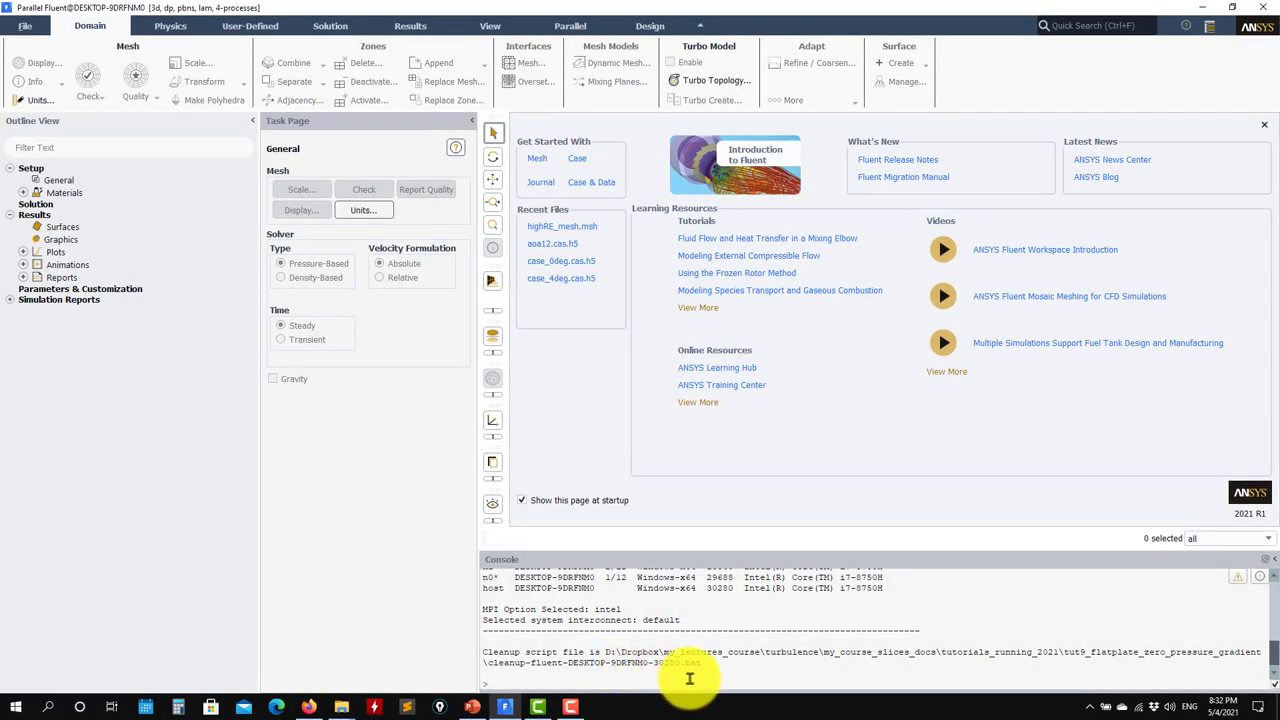
Switch to the case_presentation.pptx slides in PowerPoint, review the first Problem definition slide, and return to Fluent
{"action": "mouse_move", "coordinate": [584, 708]}
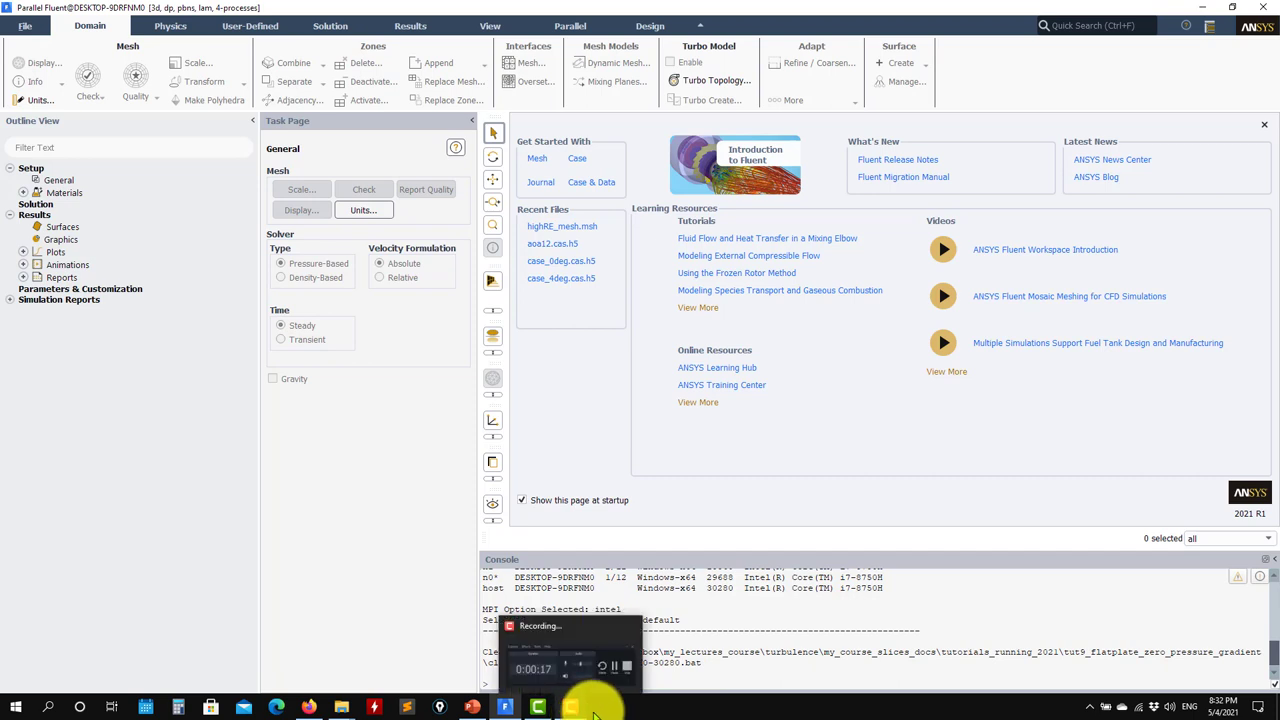
{"action": "left_click", "coordinate": [474, 706]}
{"action": "scroll", "coordinate": [323, 594], "scroll_direction": "up", "scroll_amount": 2}
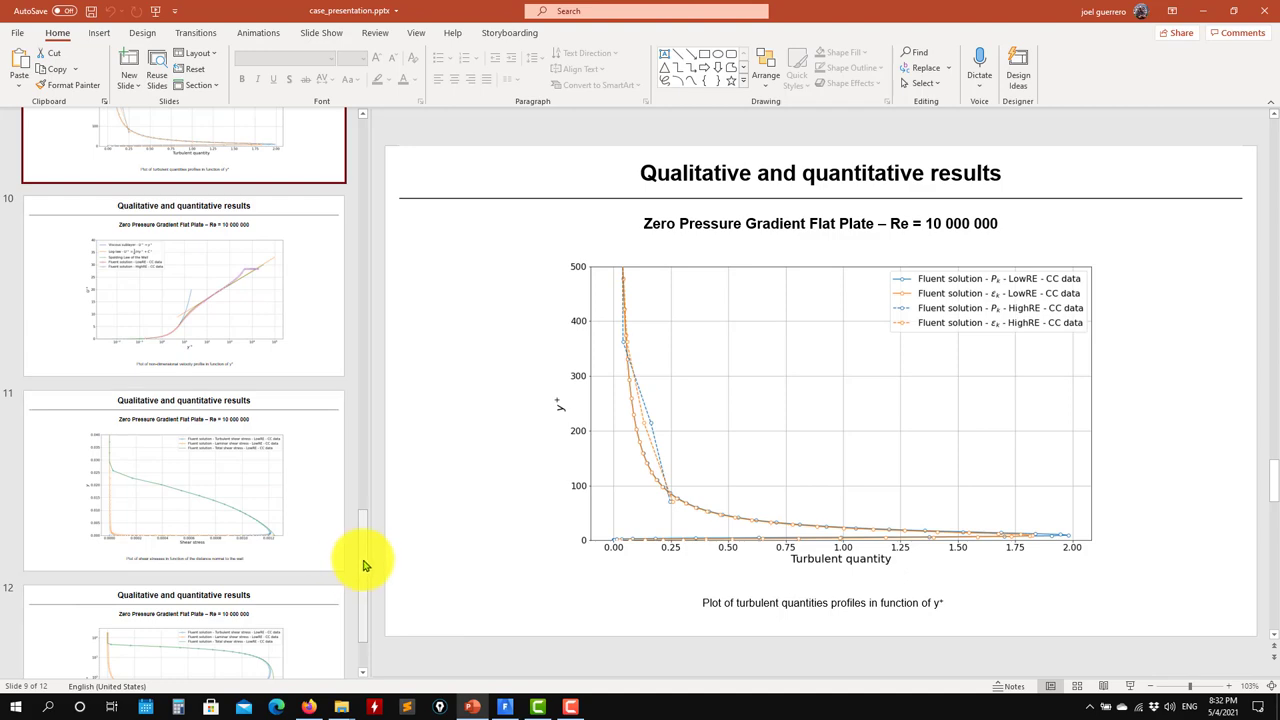
{"action": "left_click_drag", "start_coordinate": [363, 565], "coordinate": [375, 195]}
{"action": "scroll", "coordinate": [343, 171], "scroll_direction": "up", "scroll_amount": 3}
{"action": "left_click", "coordinate": [309, 266]}
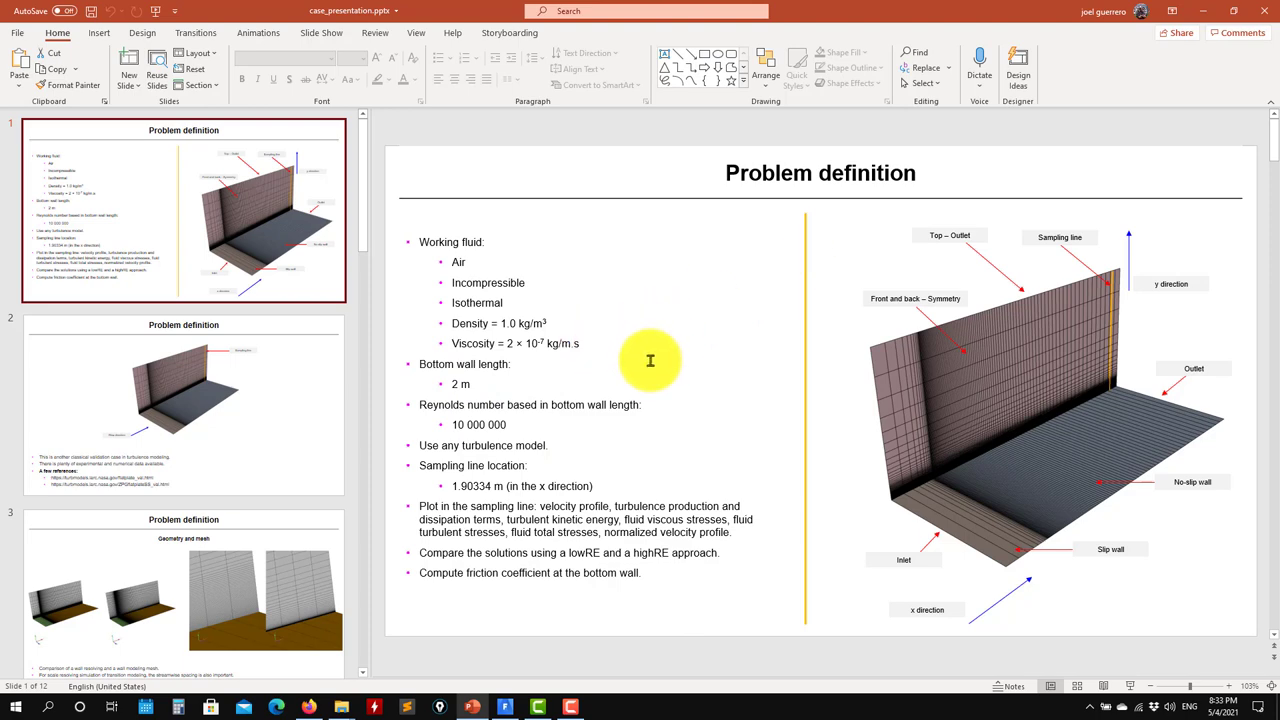
{"action": "left_click", "coordinate": [1201, 11]}
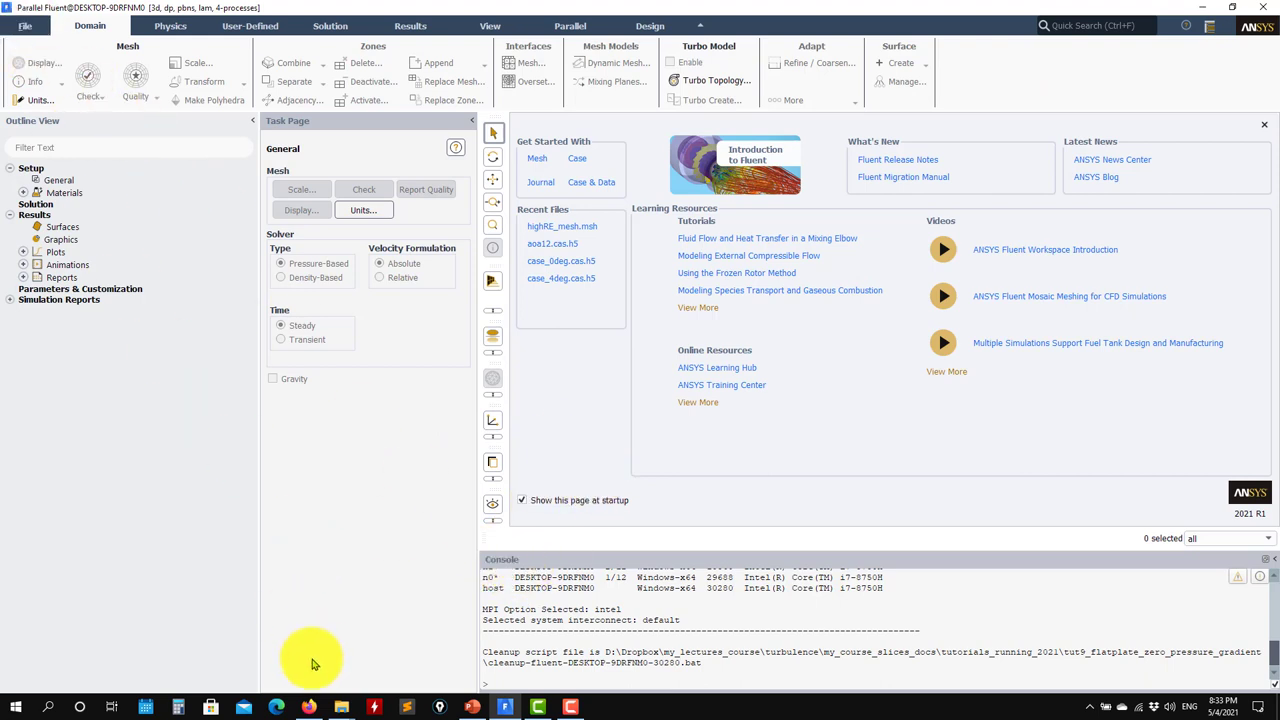
Read the case file case.cas.h5 from the lowRE folder inside fluent_case_3D
{"action": "left_click", "coordinate": [22, 30]}
{"action": "mouse_move", "coordinate": [90, 44]}
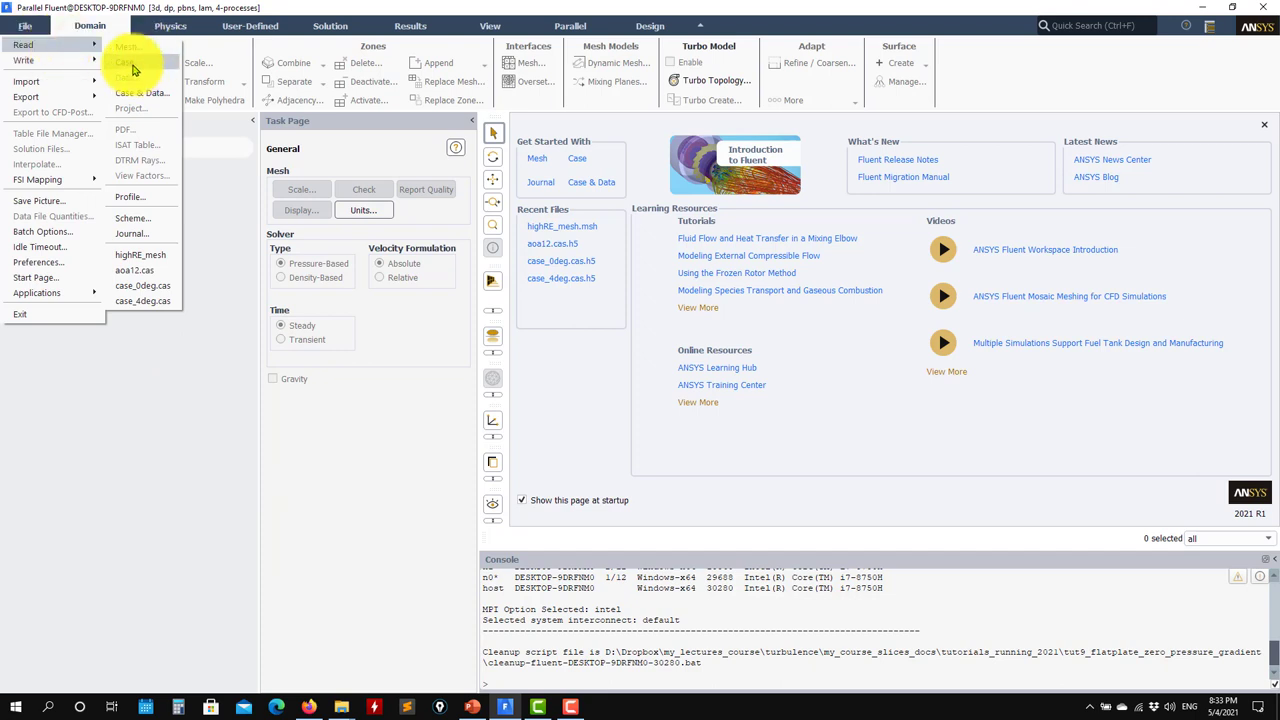
{"action": "left_click", "coordinate": [133, 65]}
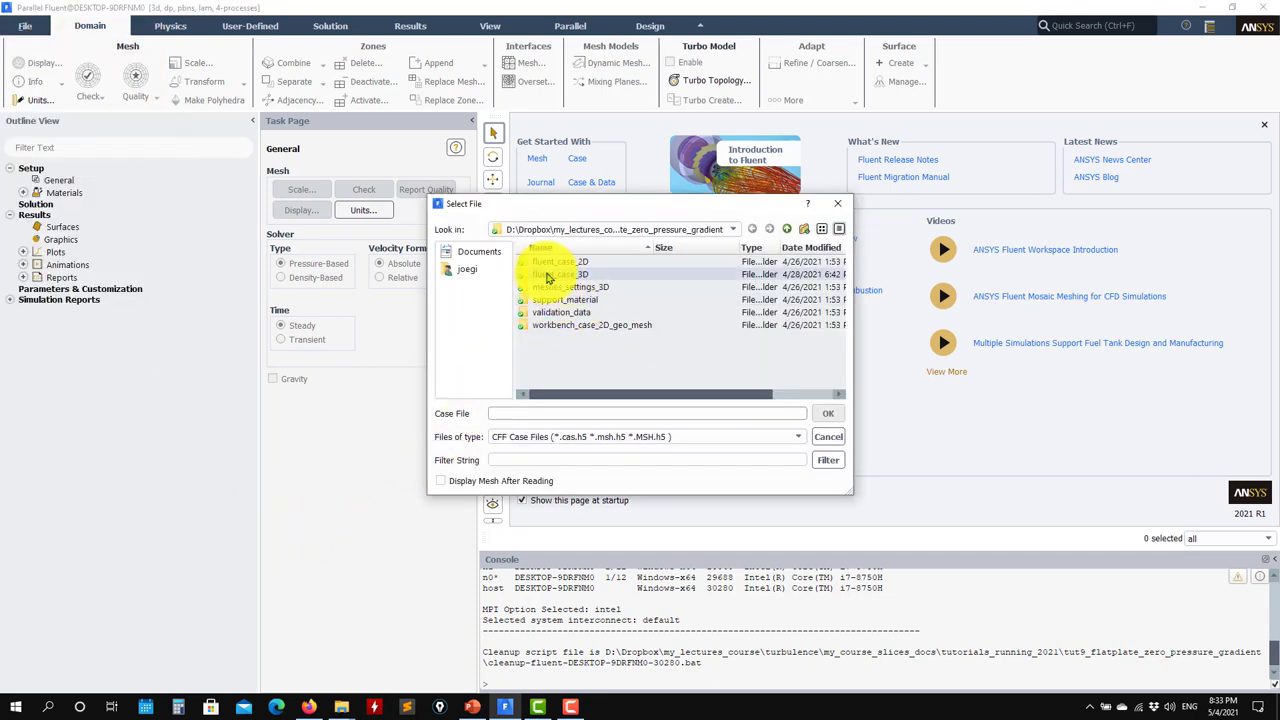
{"action": "double_click", "coordinate": [546, 277]}
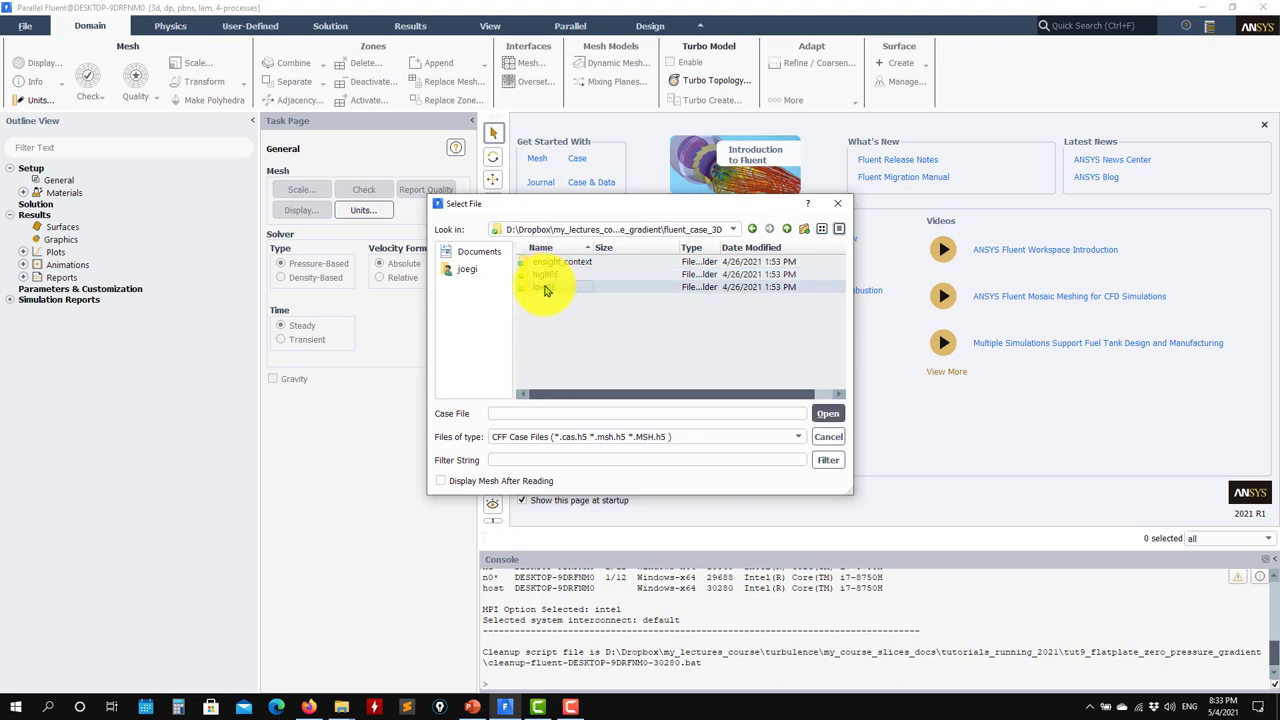
{"action": "double_click", "coordinate": [546, 288]}
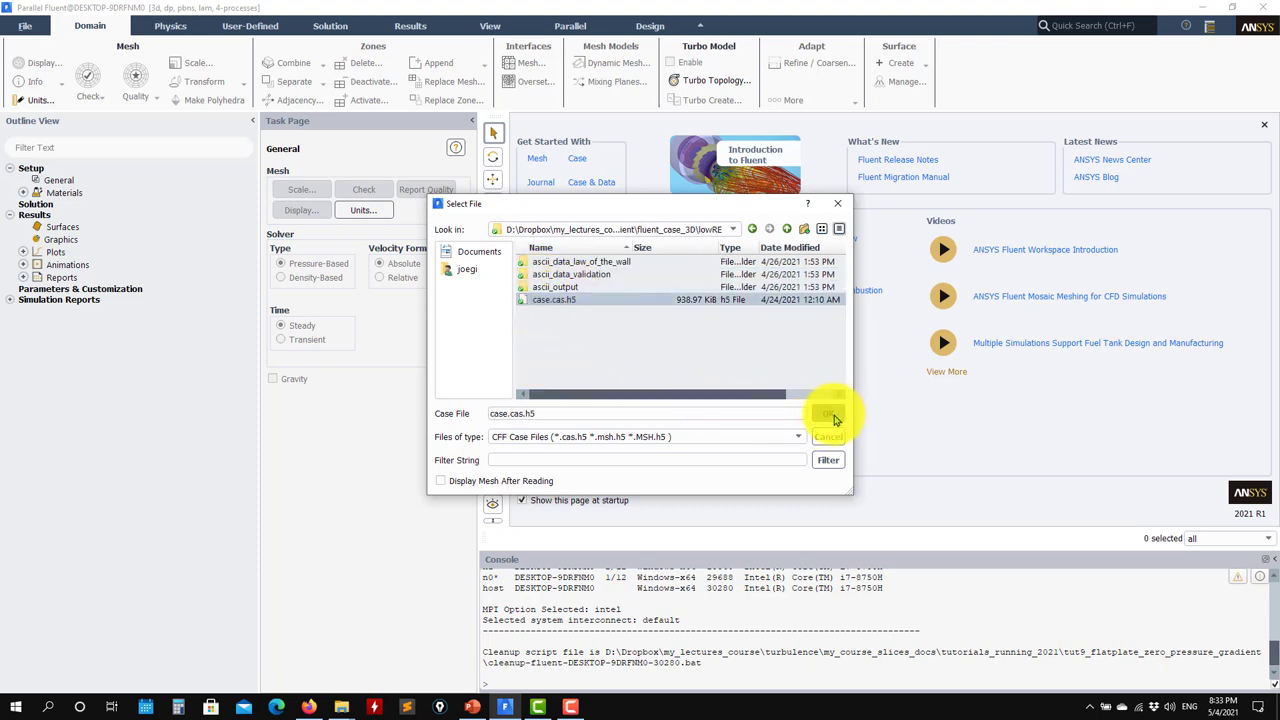
{"action": "left_click", "coordinate": [832, 415]}
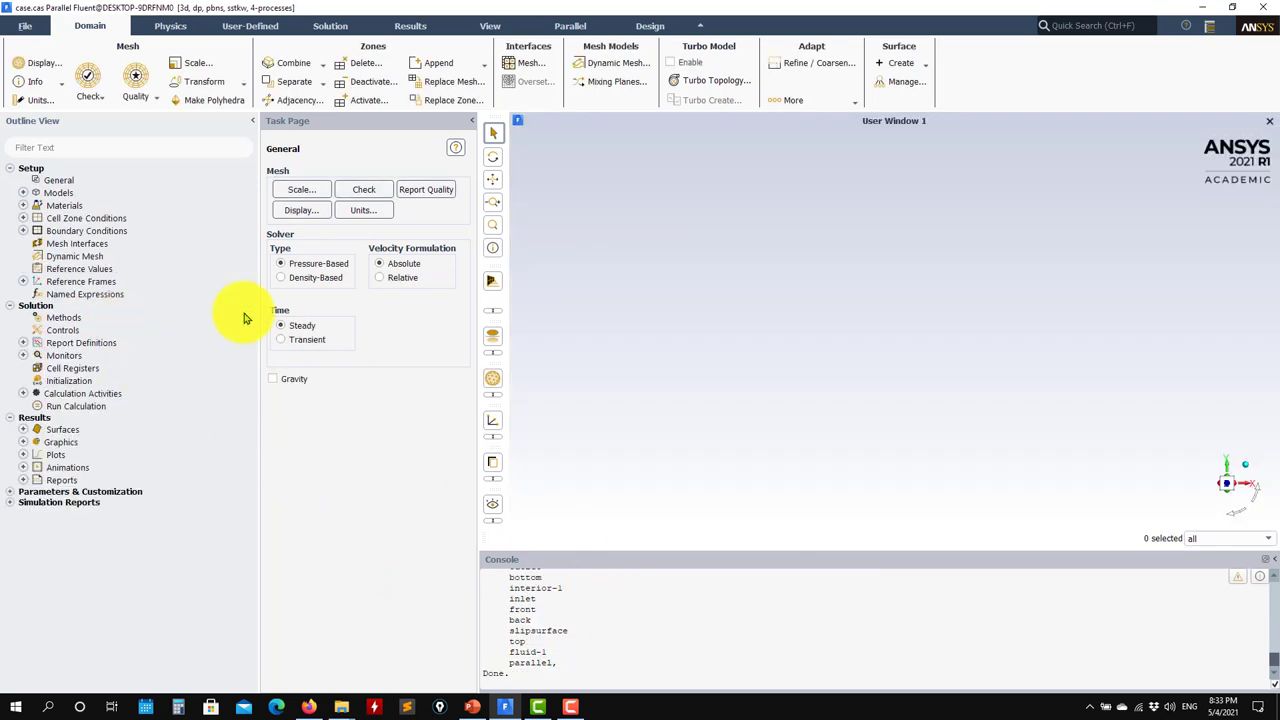
Display the existing mesh-1 graphics object with the bottom, front and slipsurface surfaces
{"action": "left_click", "coordinate": [23, 442]}
{"action": "left_click", "coordinate": [36, 455]}
{"action": "double_click", "coordinate": [86, 467]}
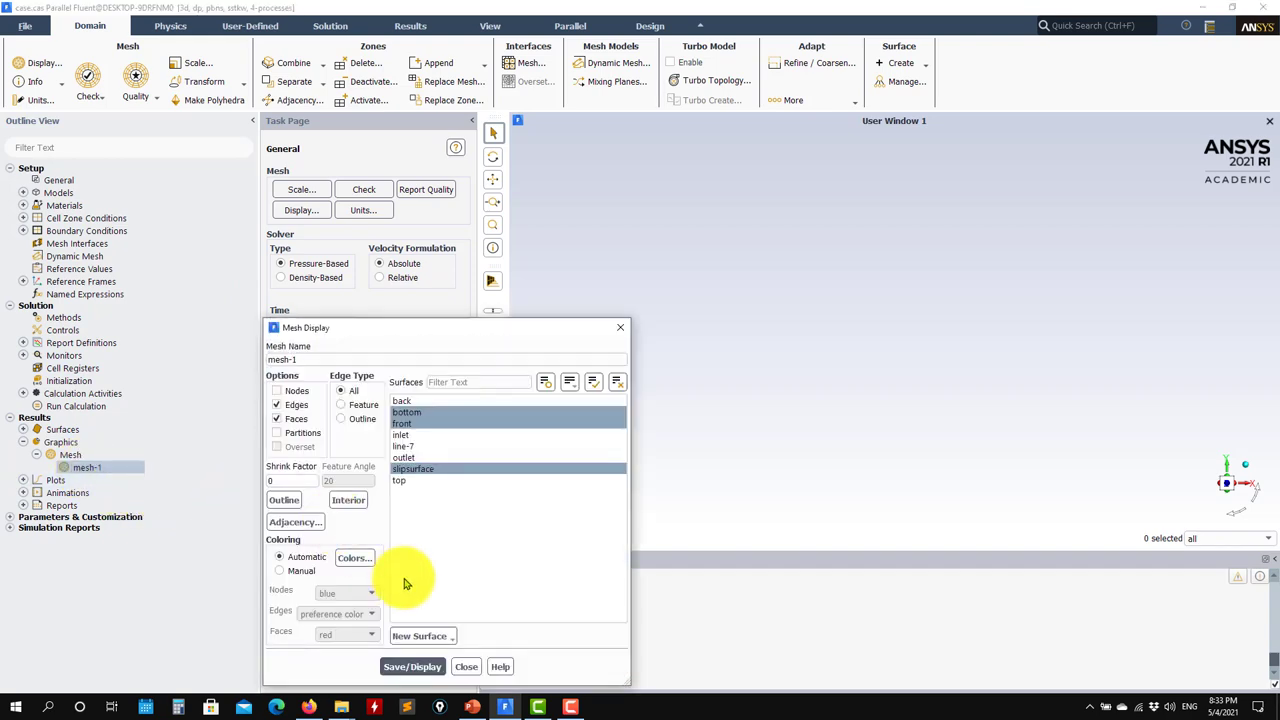
{"action": "left_click", "coordinate": [412, 666]}
{"action": "left_click_drag", "start_coordinate": [764, 362], "coordinate": [1020, 531]}
Change the mesh-1 surface selection to back, bottom, outlet and slipsurface, and redisplay the mesh
{"action": "left_click", "coordinate": [435, 412]}
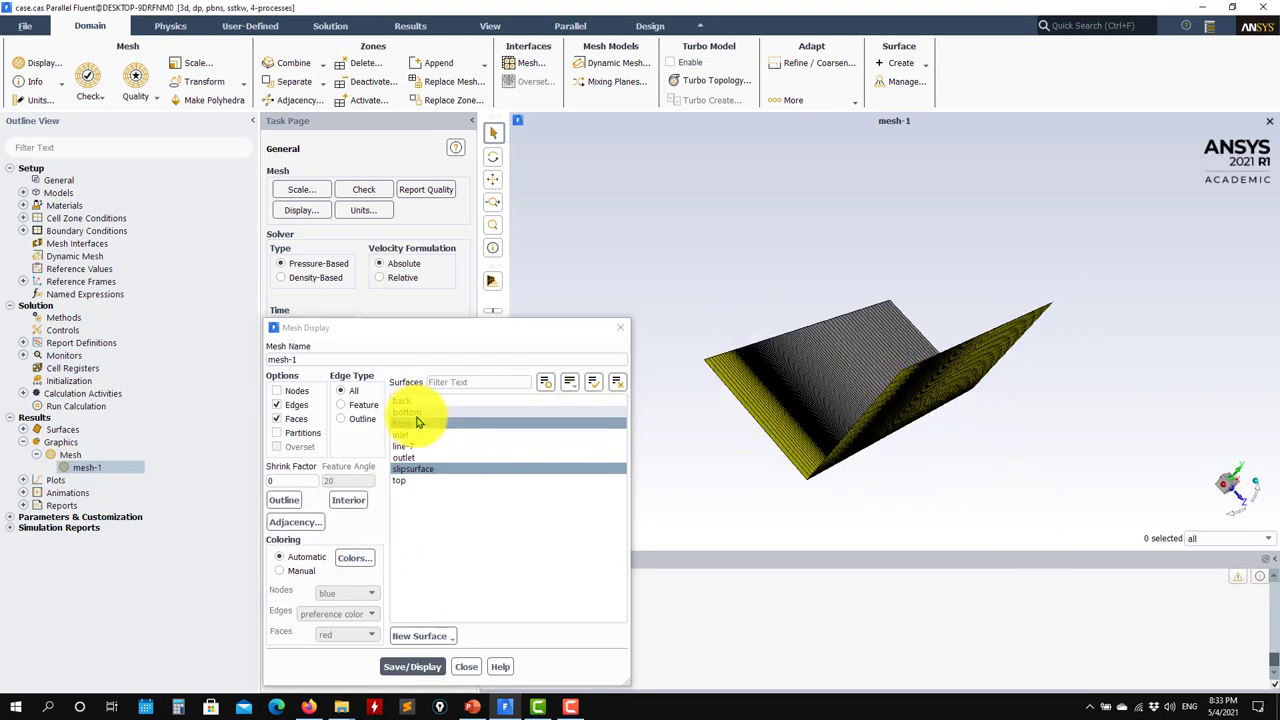
{"action": "left_click", "coordinate": [418, 422]}
{"action": "left_click", "coordinate": [423, 400]}
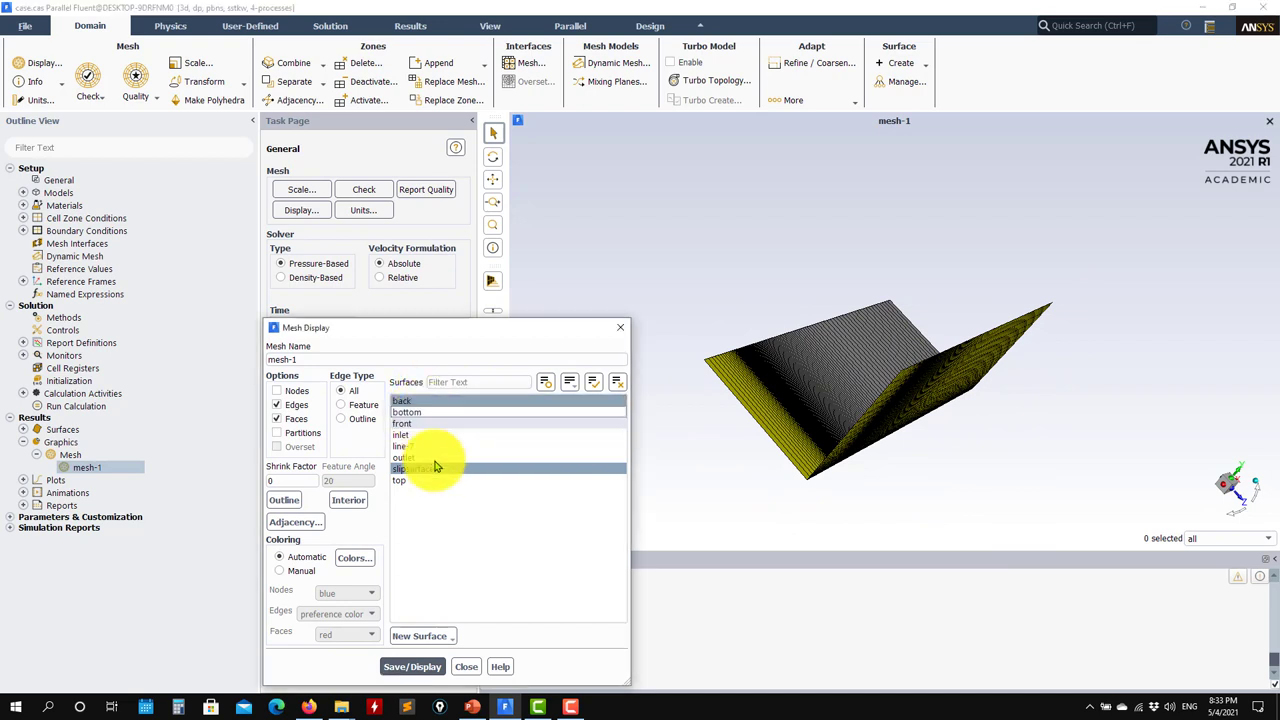
{"action": "left_click", "coordinate": [415, 423]}
{"action": "left_click", "coordinate": [418, 457]}
{"action": "left_click", "coordinate": [412, 666]}
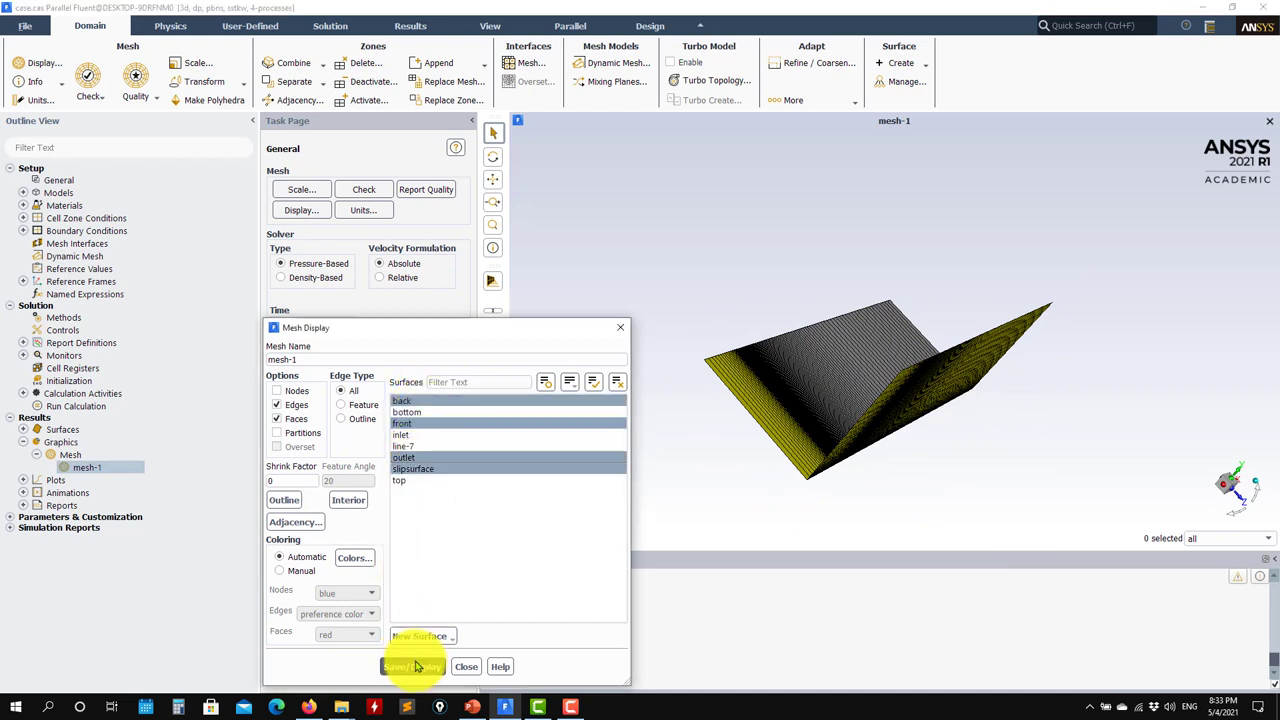
{"action": "left_click", "coordinate": [418, 422]}
{"action": "left_click", "coordinate": [412, 666]}
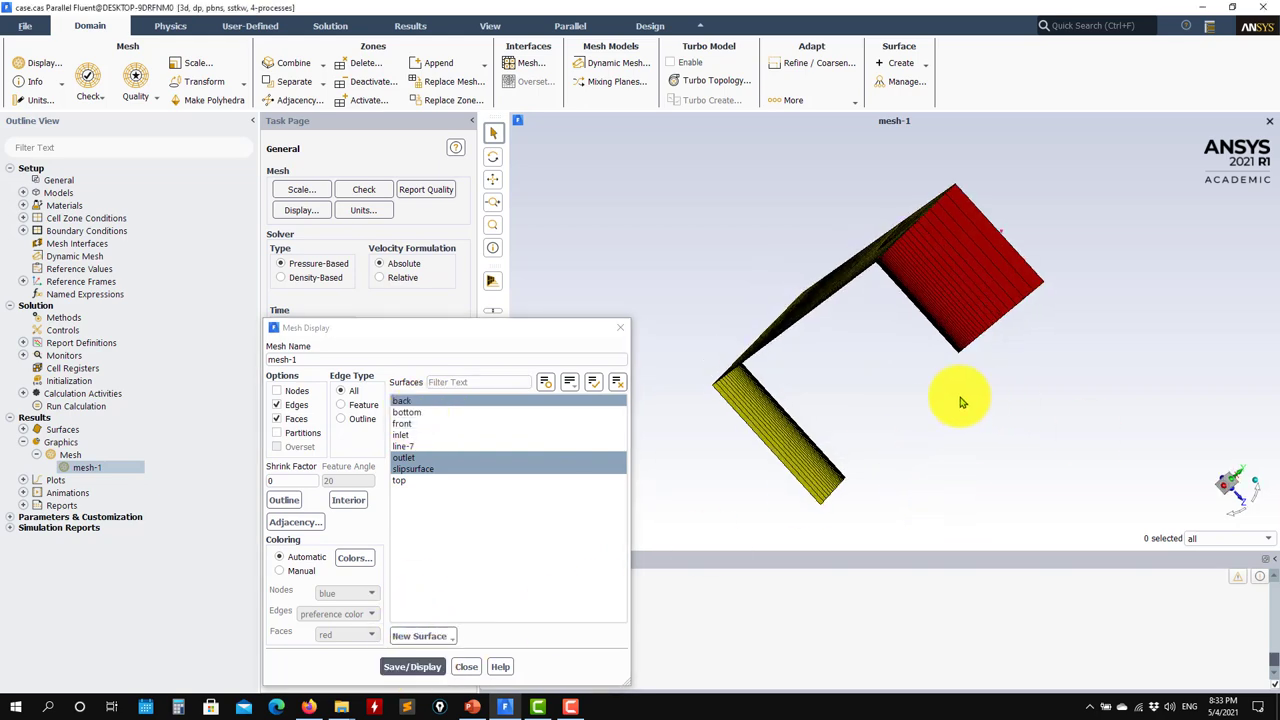
{"action": "left_click", "coordinate": [430, 413]}
{"action": "left_click", "coordinate": [411, 666]}
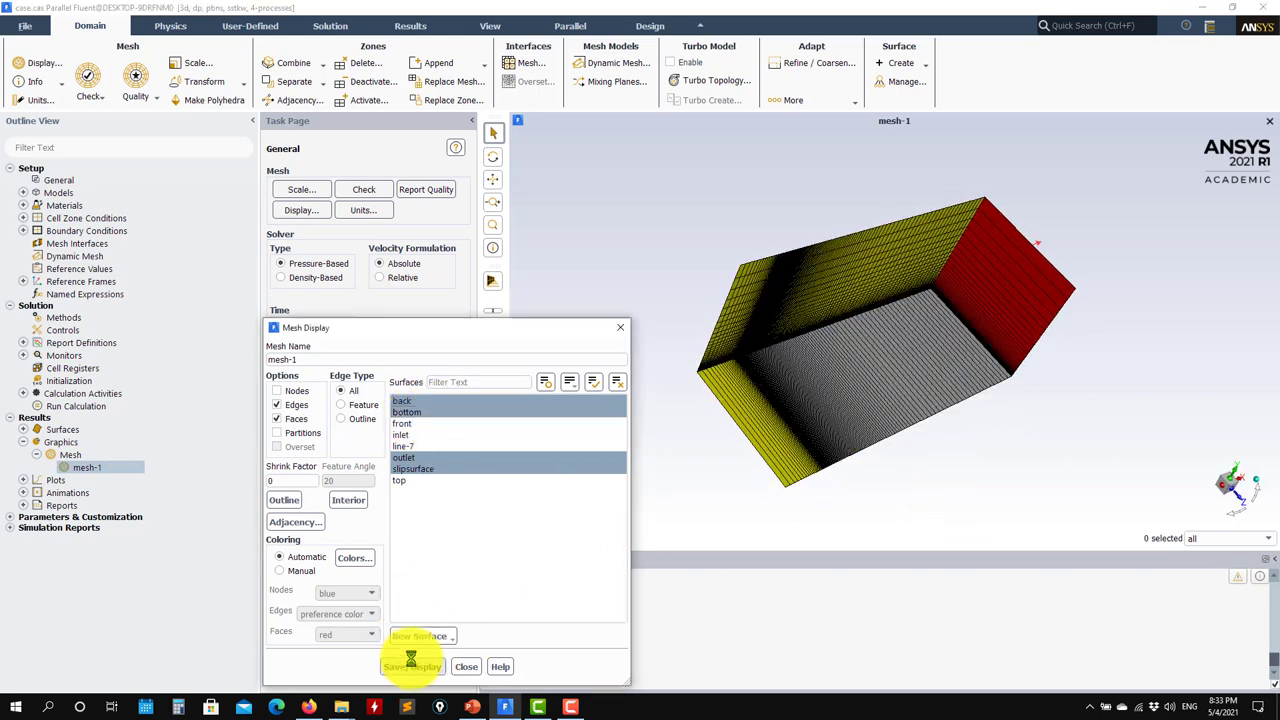
Examine the mesh refinement near the transition from the slip surface to the bottom wall, and close the mesh display settings
{"action": "left_click_drag", "start_coordinate": [814, 351], "coordinate": [757, 443]}
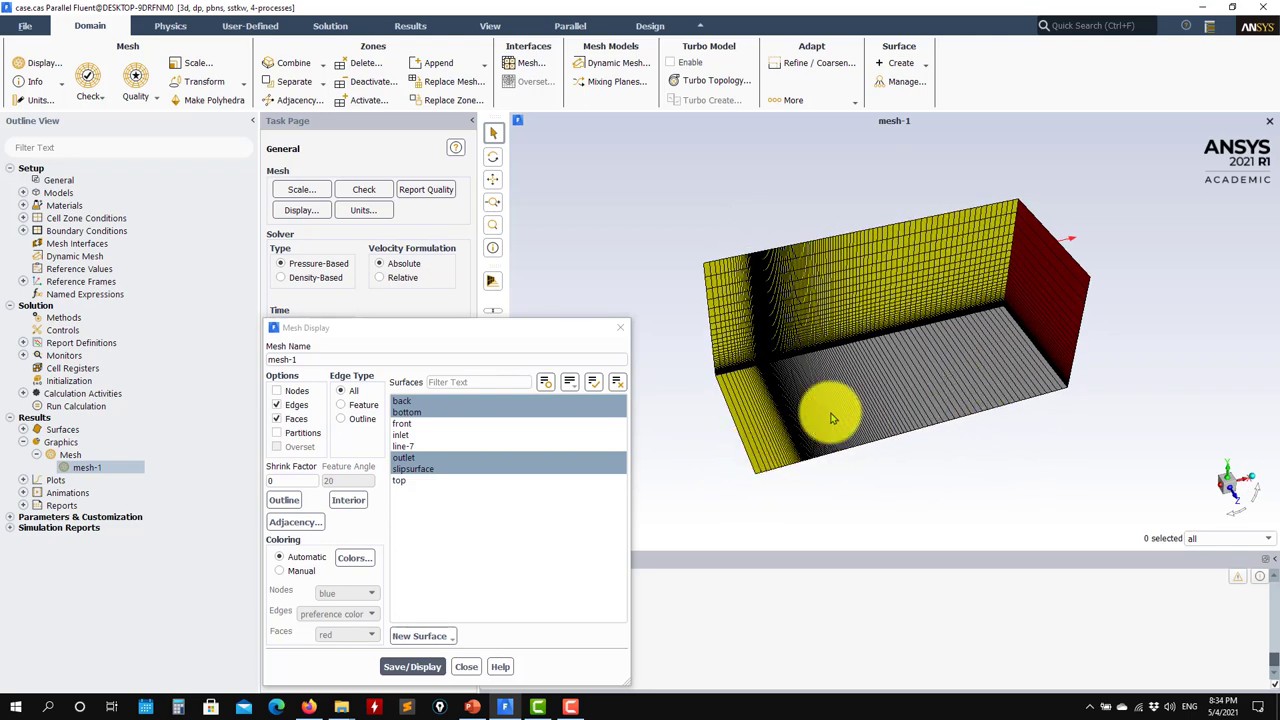
{"action": "scroll", "coordinate": [790, 460], "scroll_direction": "up", "scroll_amount": 6}
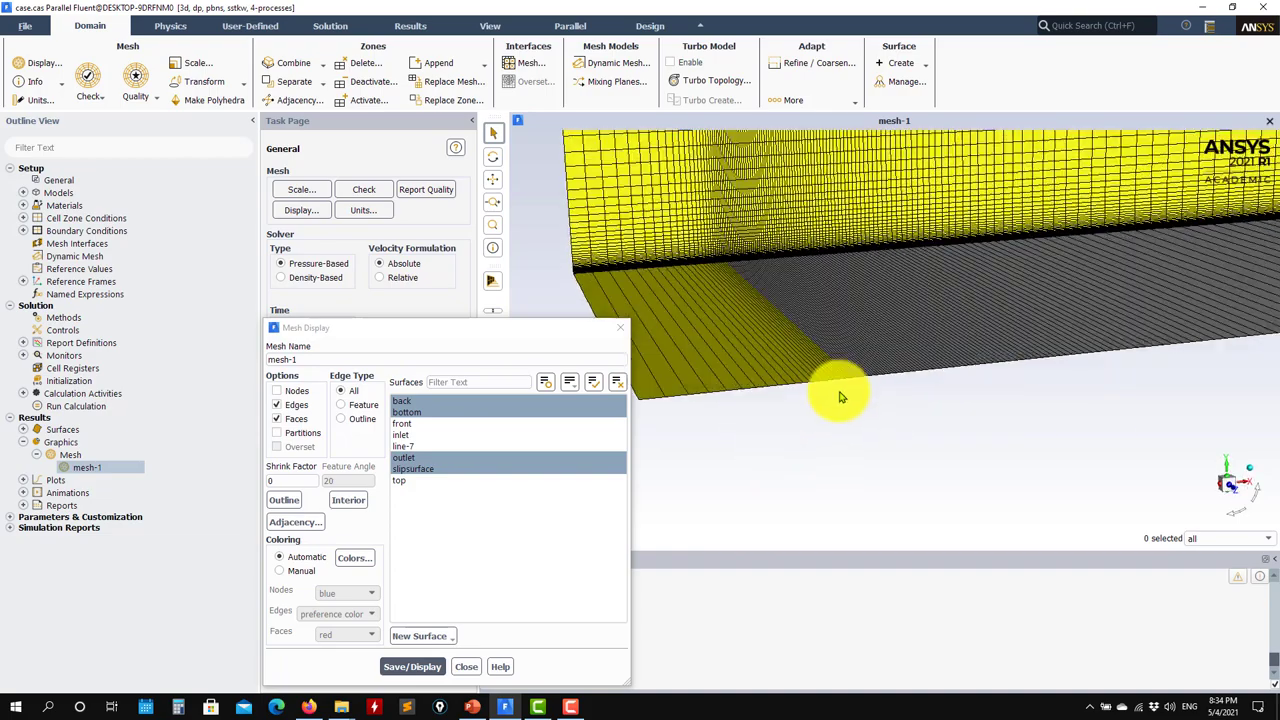
{"action": "left_click_drag", "start_coordinate": [971, 380], "coordinate": [813, 380]}
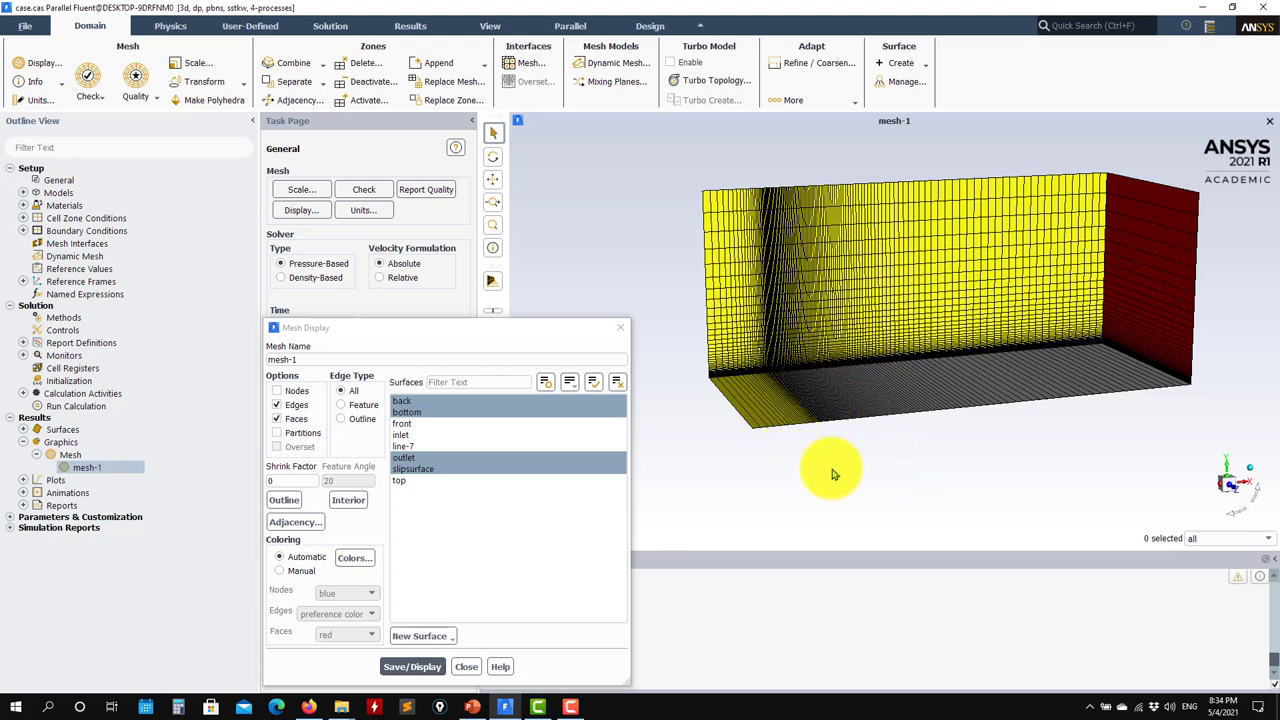
{"action": "left_click_drag", "start_coordinate": [832, 474], "coordinate": [838, 466]}
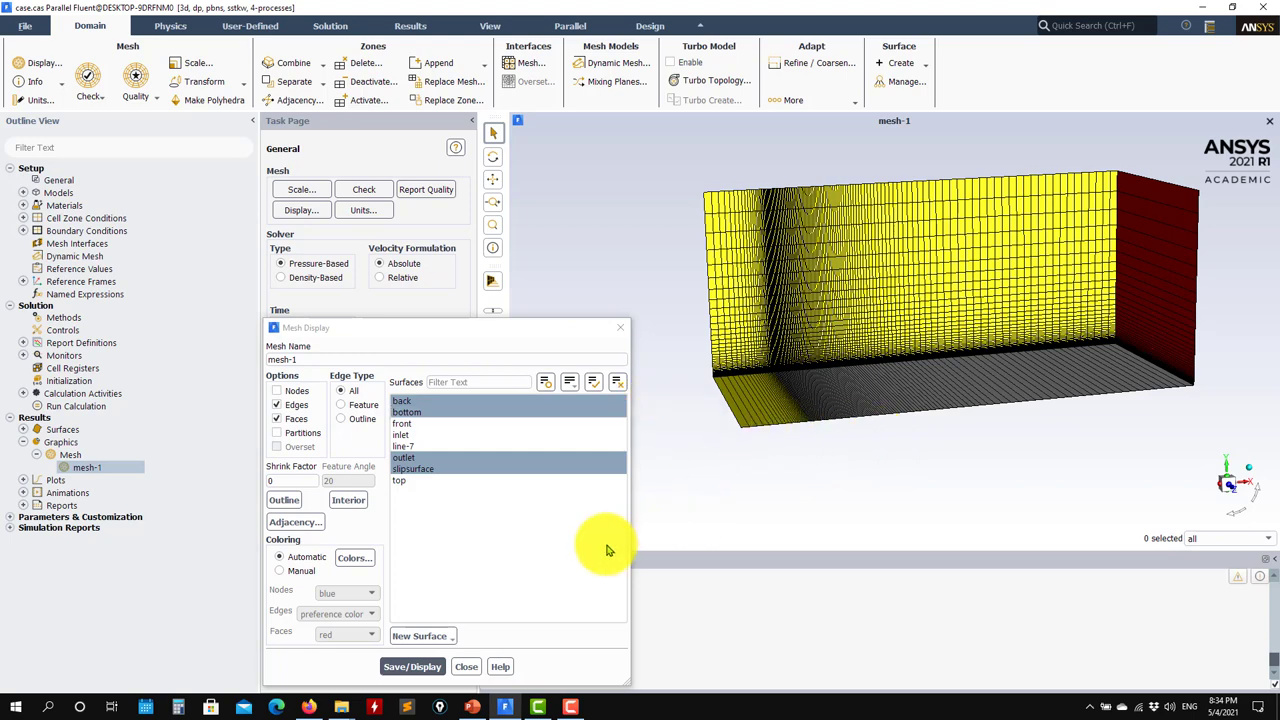
{"action": "left_click", "coordinate": [466, 666]}
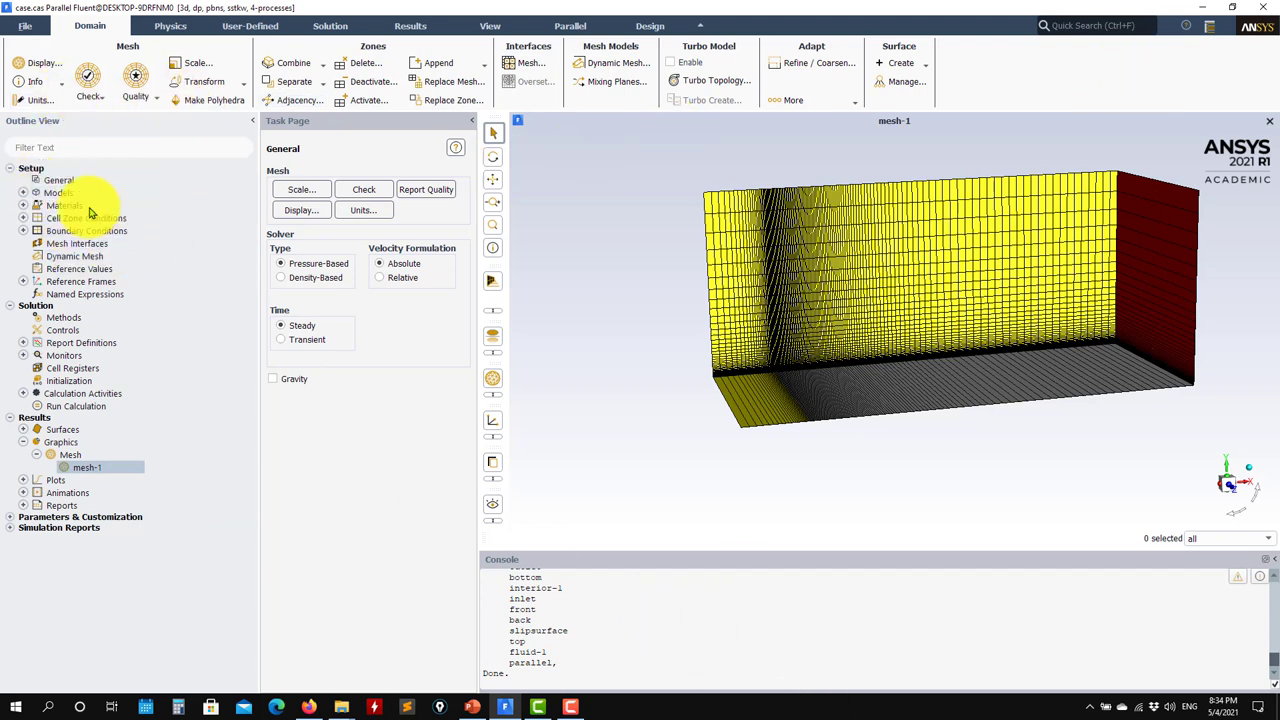
Review the viscous turbulence model settings without changing them
{"action": "left_click", "coordinate": [23, 193]}
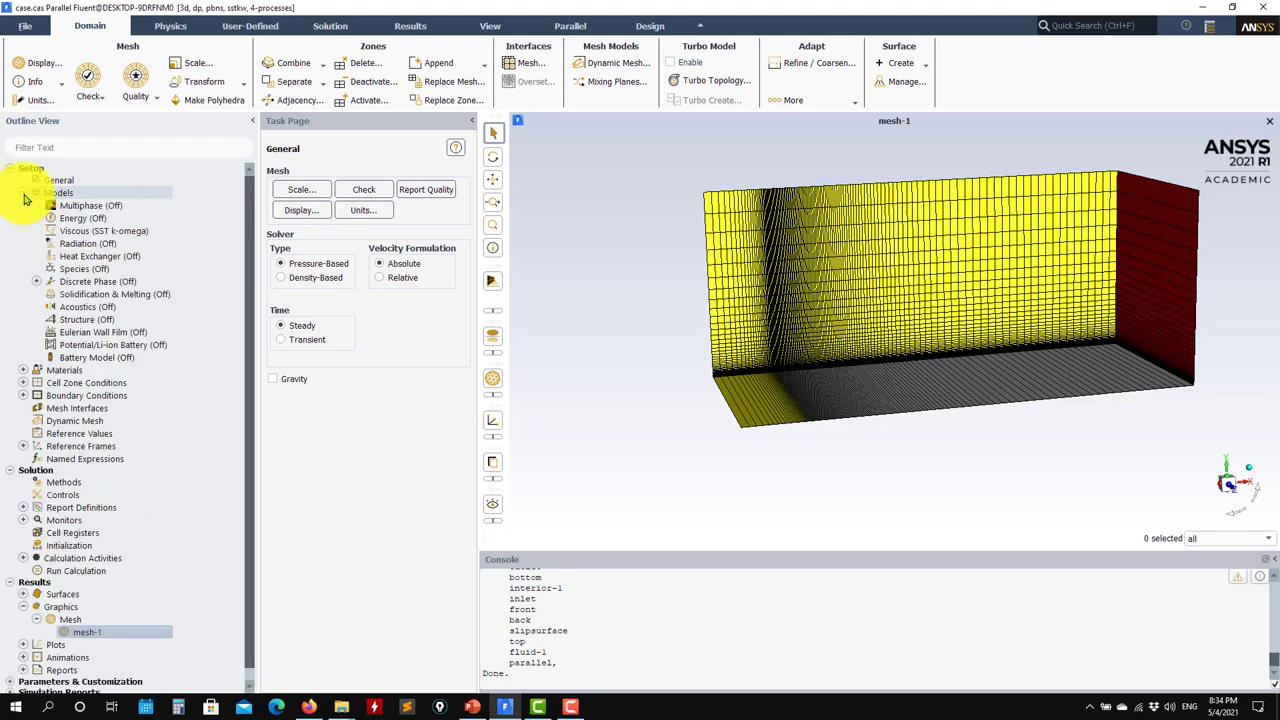
{"action": "double_click", "coordinate": [95, 231]}
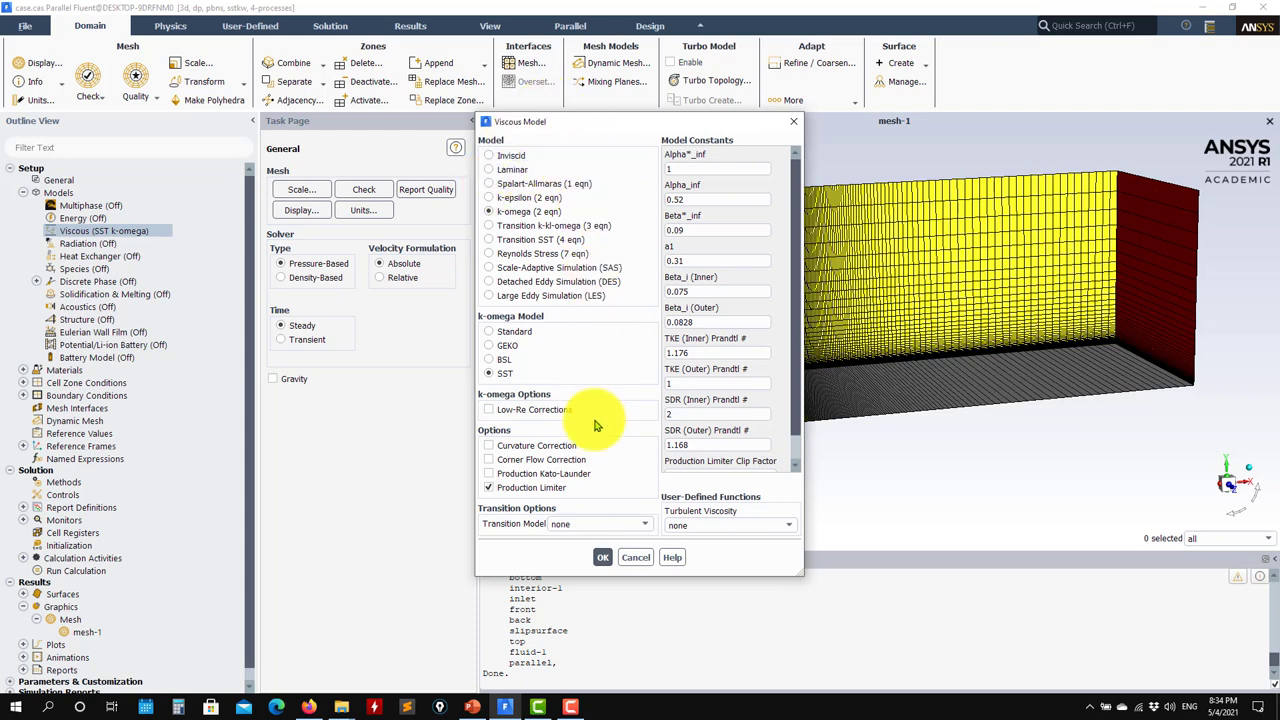
{"action": "left_click", "coordinate": [636, 557]}
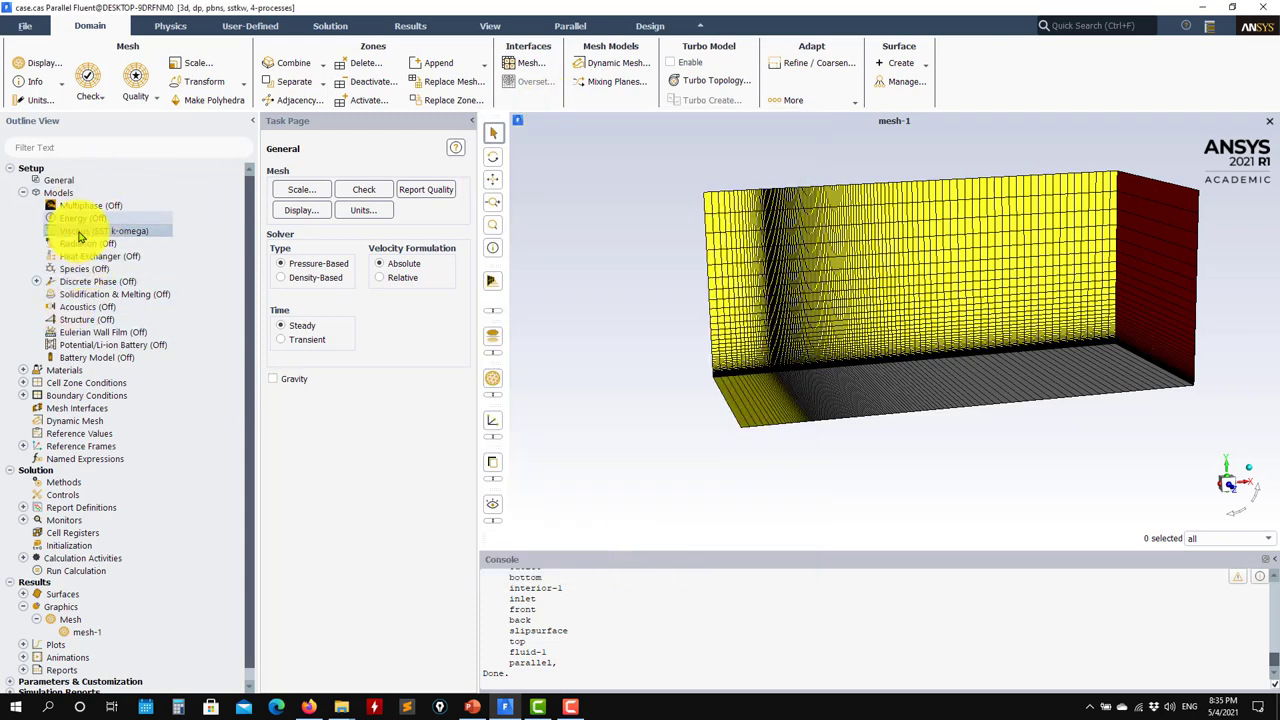
Check the density and viscosity defined for the fluid material air
{"action": "left_click", "coordinate": [23, 370]}
{"action": "left_click", "coordinate": [37, 384]}
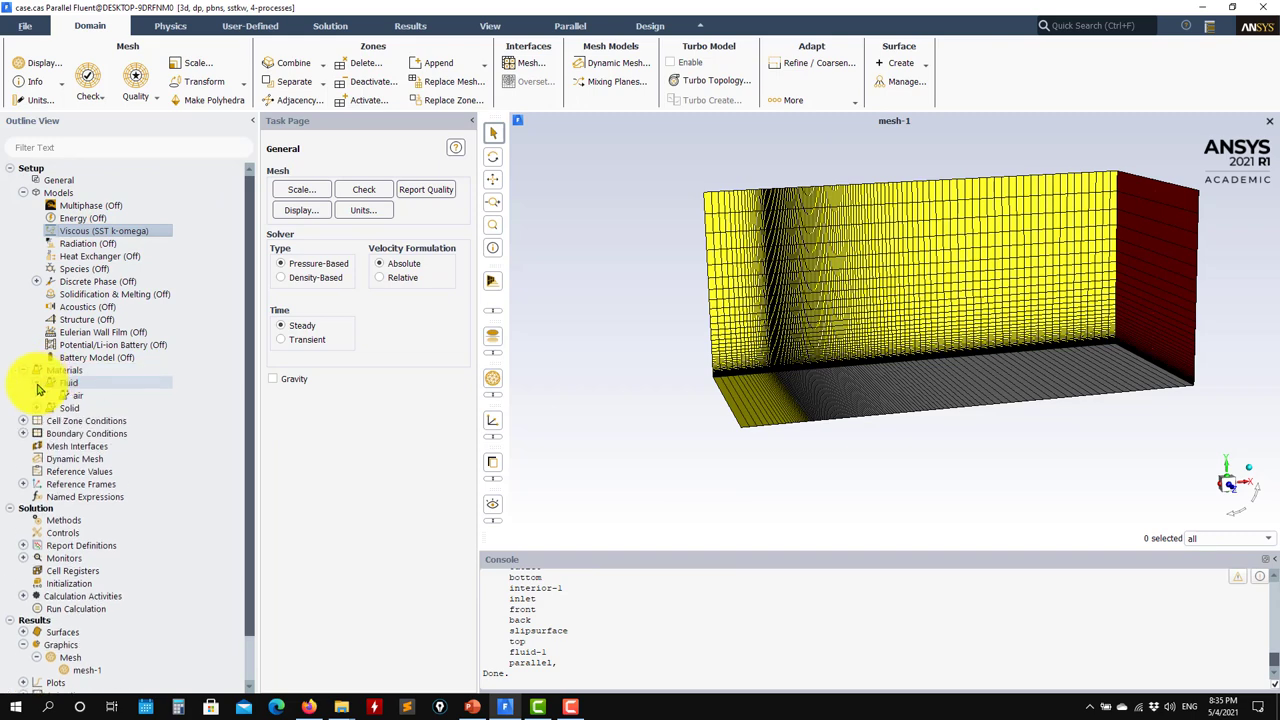
{"action": "left_click", "coordinate": [80, 397]}
{"action": "double_click", "coordinate": [83, 400]}
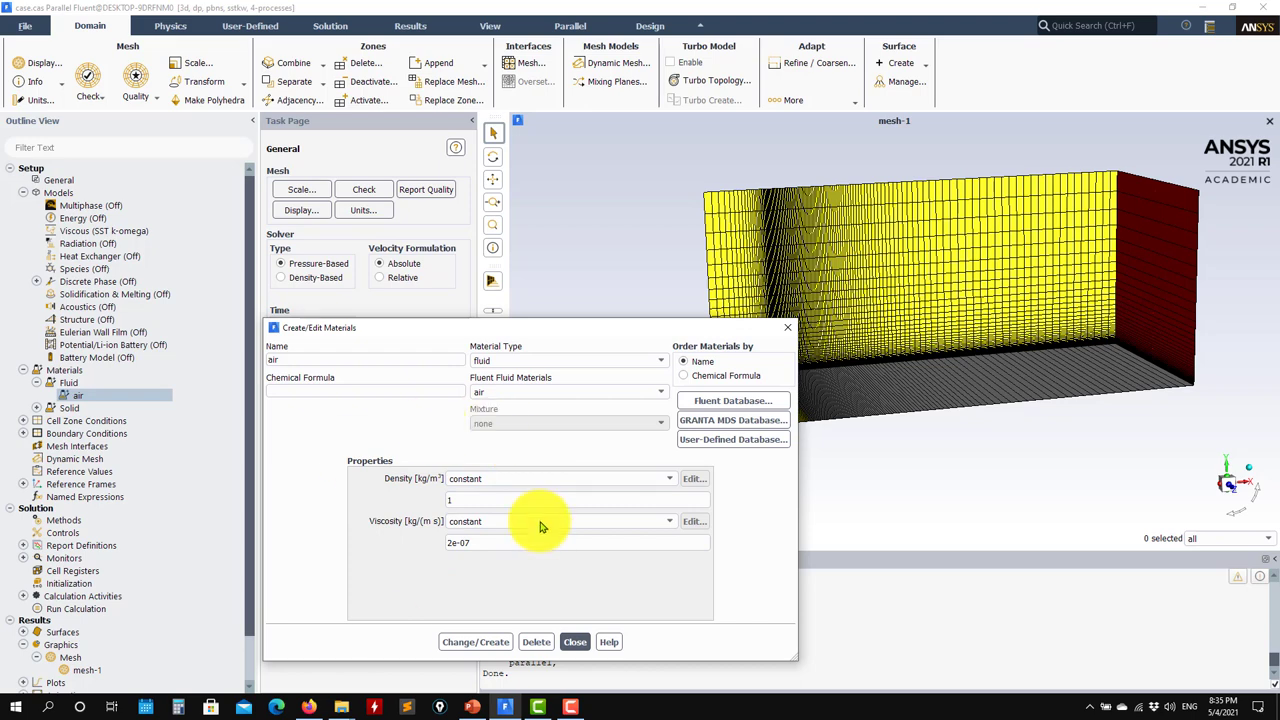
{"action": "left_click", "coordinate": [576, 642]}
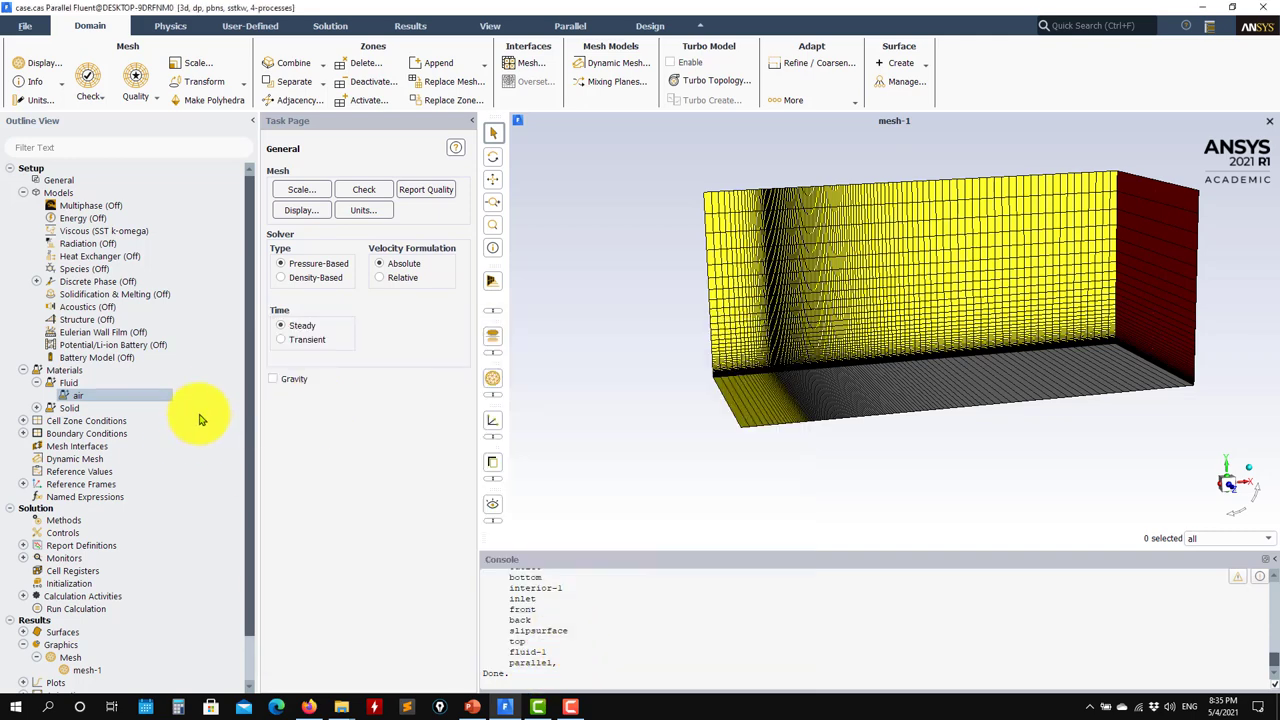
Check the operating pressure and reference pressure location in the cell zone operating conditions
{"action": "left_click", "coordinate": [20, 423]}
{"action": "left_click", "coordinate": [41, 436]}
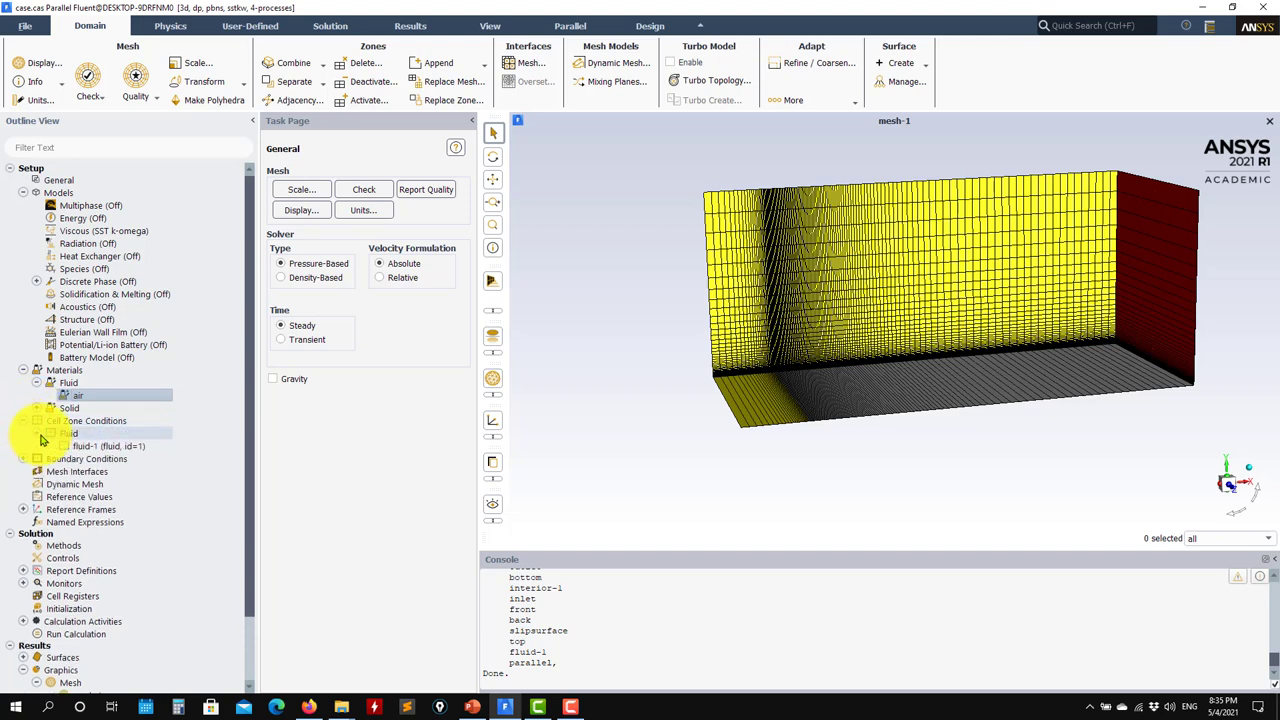
{"action": "double_click", "coordinate": [60, 421]}
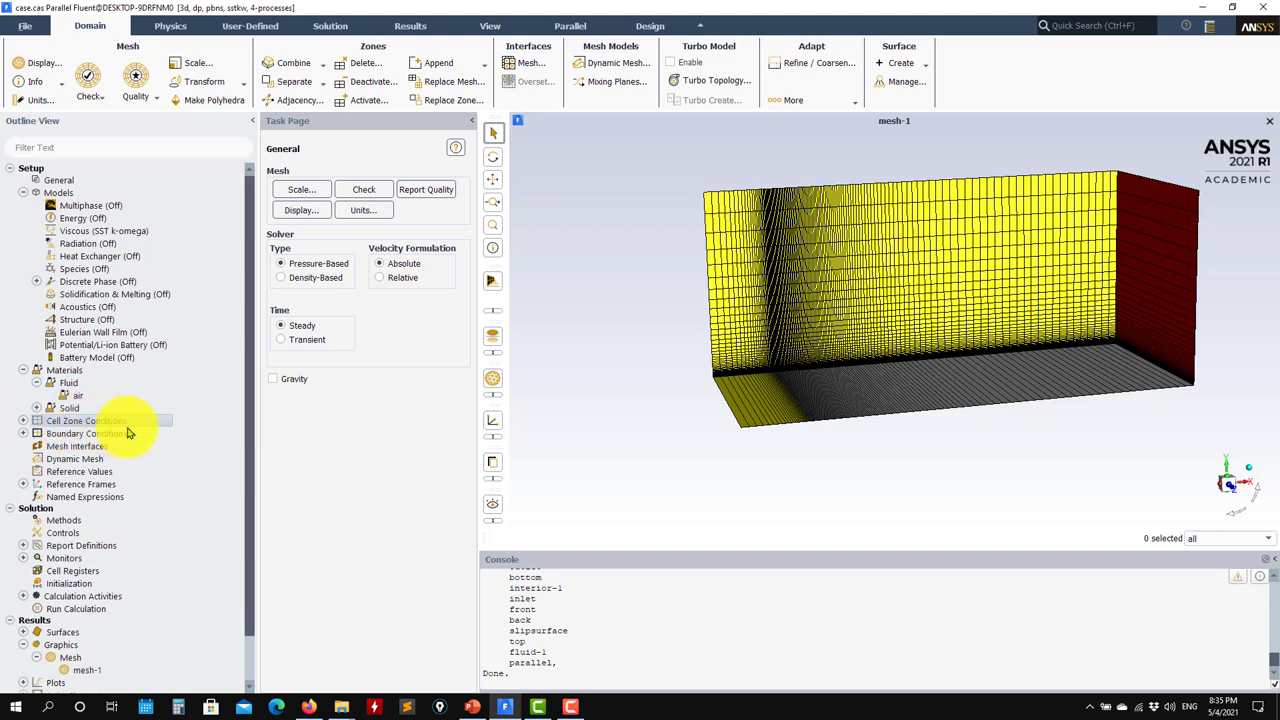
{"action": "left_click", "coordinate": [378, 604]}
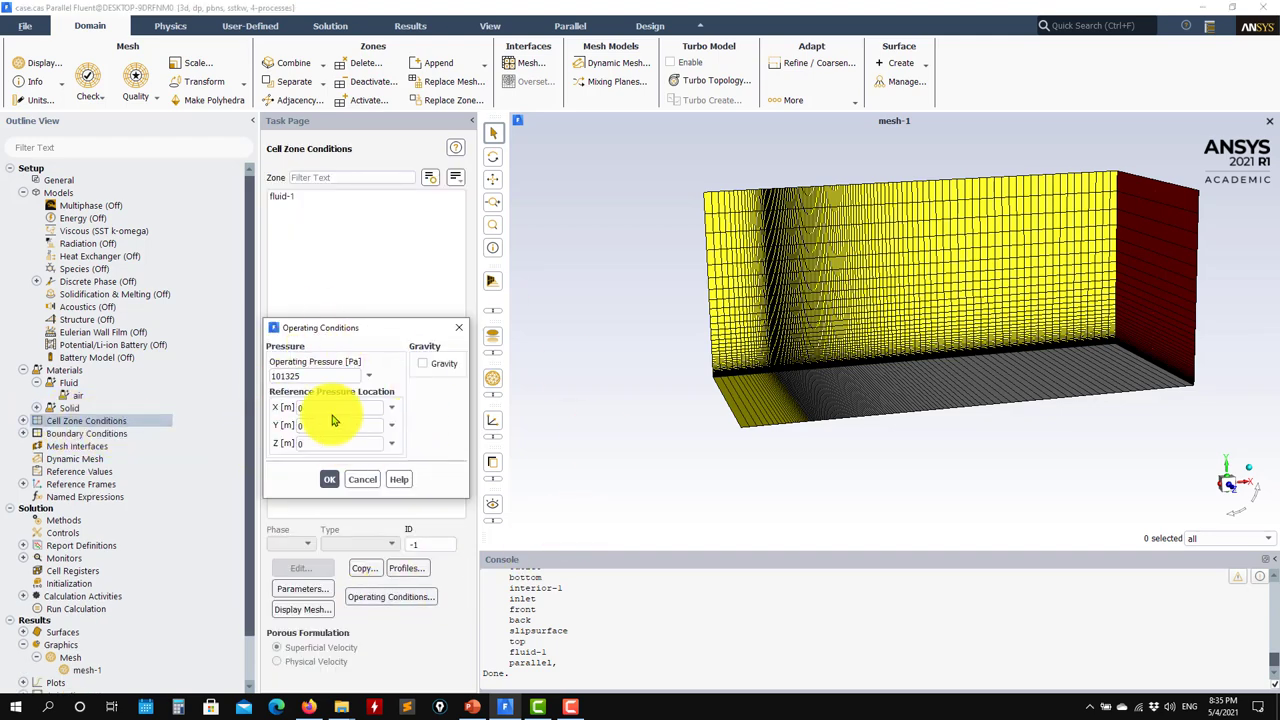
{"action": "left_click", "coordinate": [331, 477]}
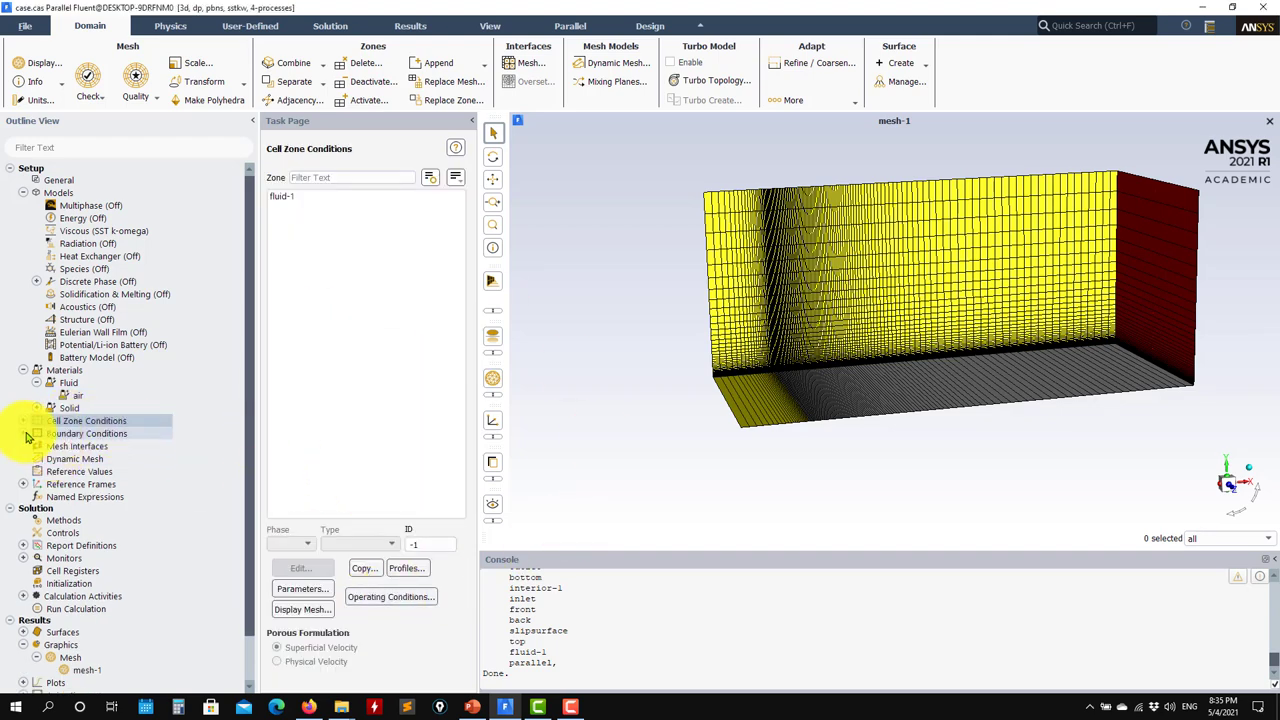
Review the boundary types assigned to the back, front, bottom, slipsurface, top, outlet and inlet zones
{"action": "left_click", "coordinate": [72, 433]}
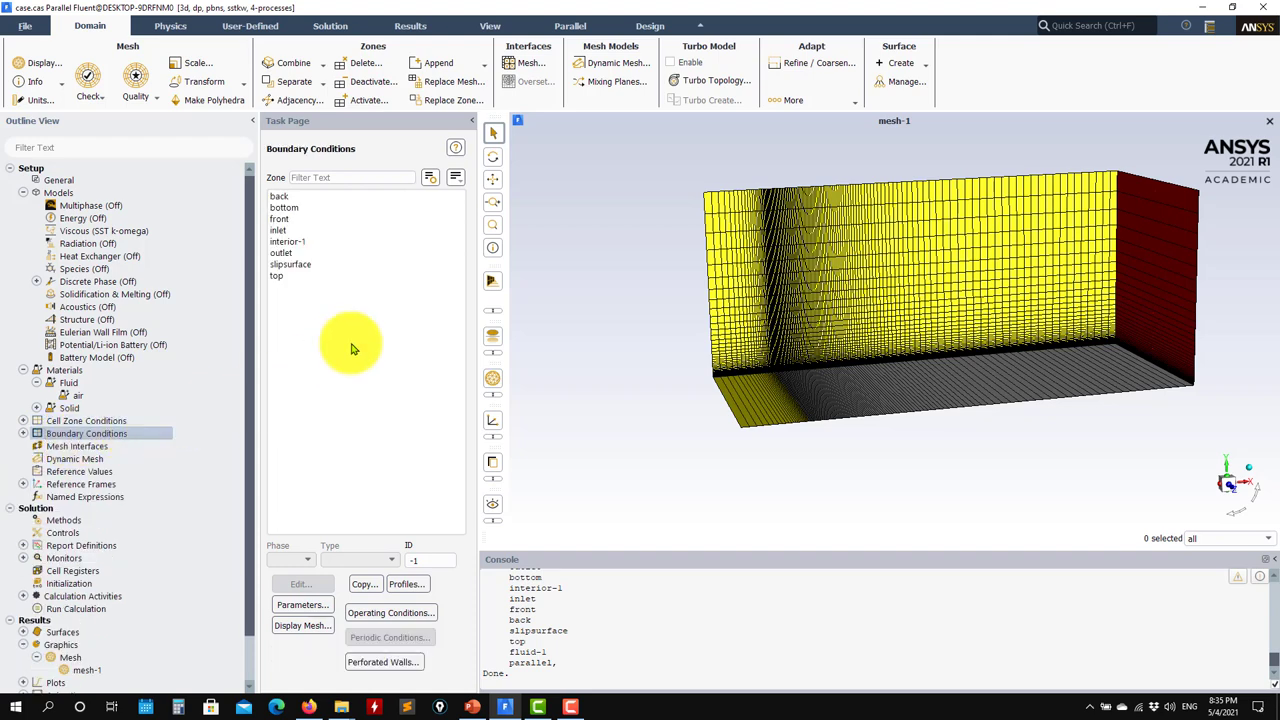
{"action": "left_click", "coordinate": [285, 196]}
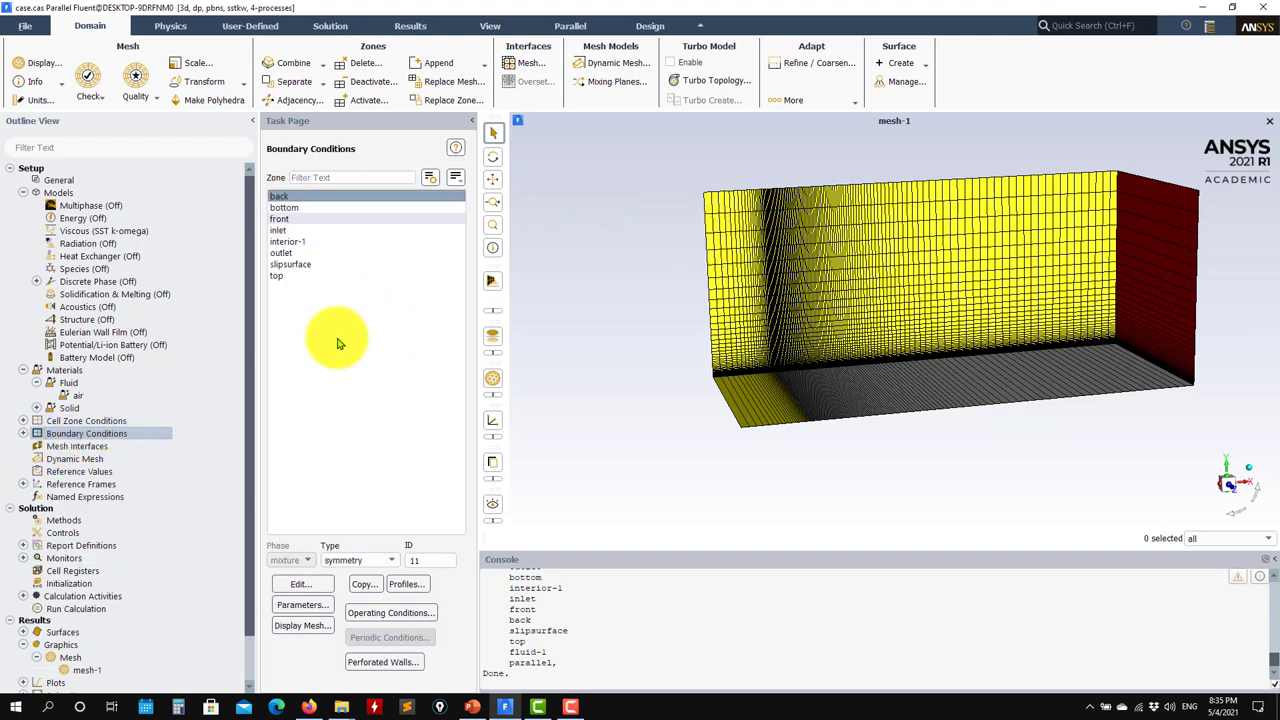
{"action": "left_click", "coordinate": [295, 218]}
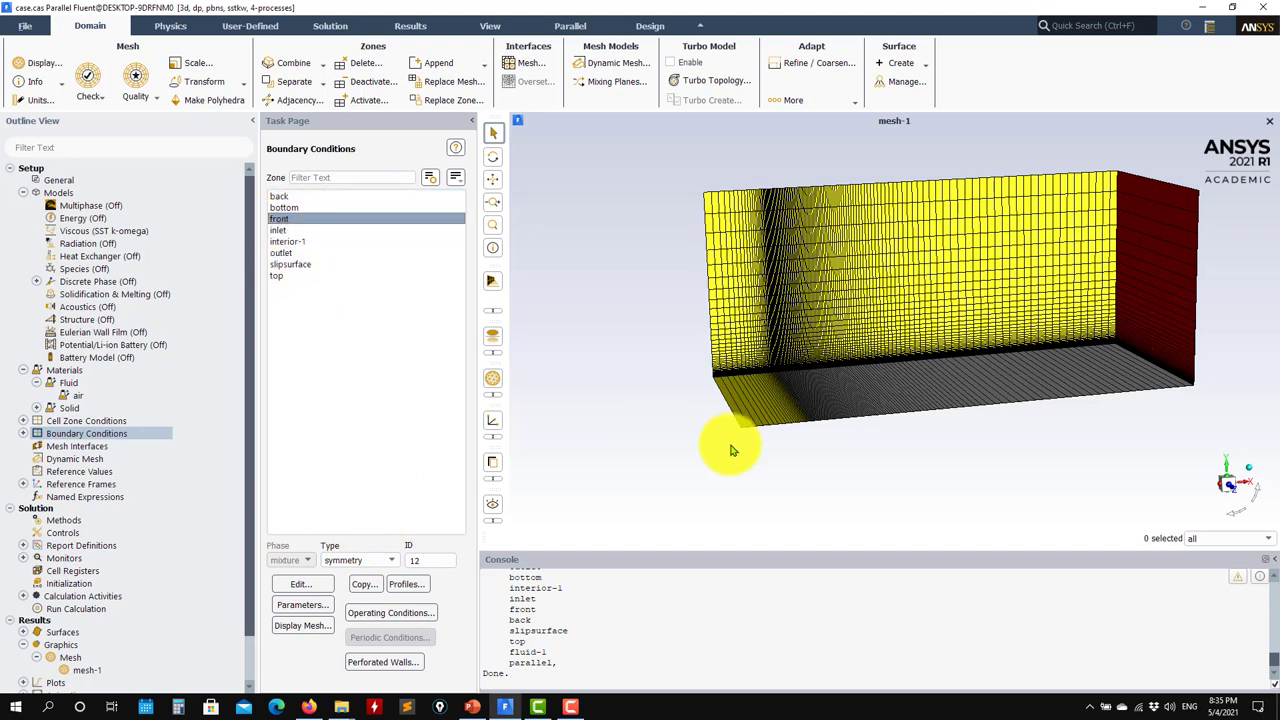
{"action": "left_click", "coordinate": [315, 206]}
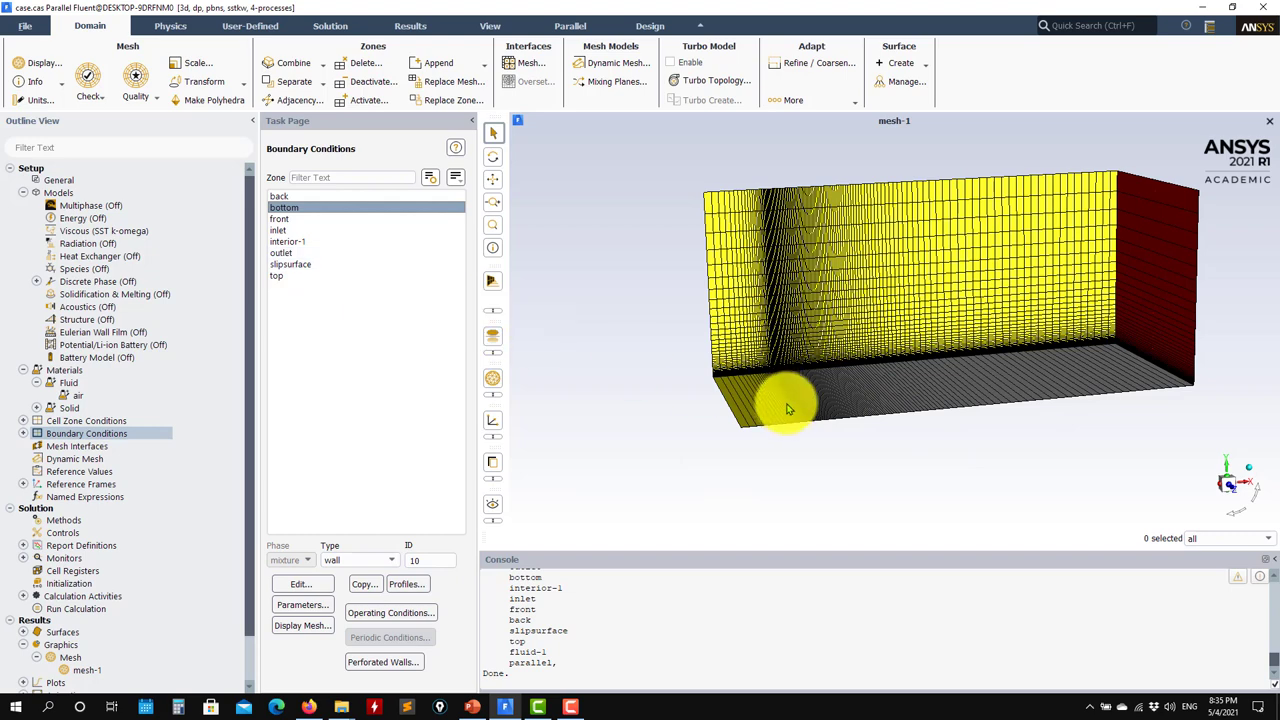
{"action": "left_click", "coordinate": [306, 262]}
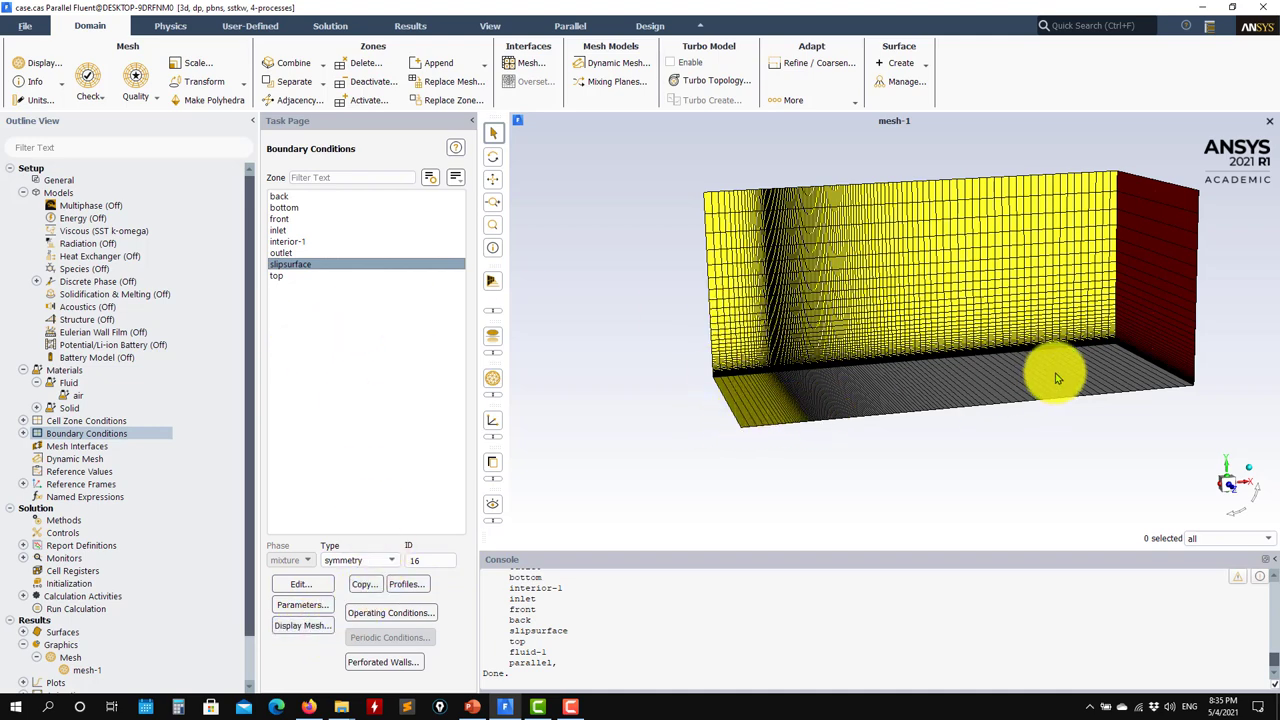
{"action": "left_click", "coordinate": [293, 276]}
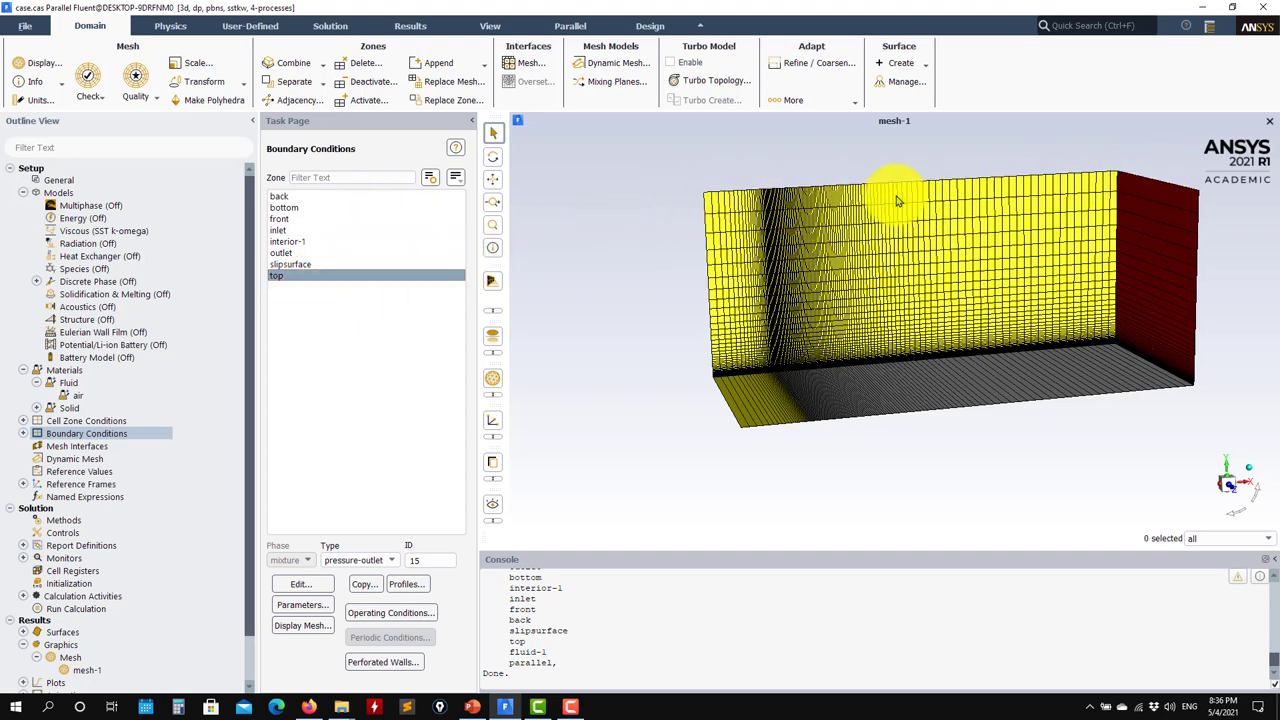
{"action": "left_click", "coordinate": [306, 253]}
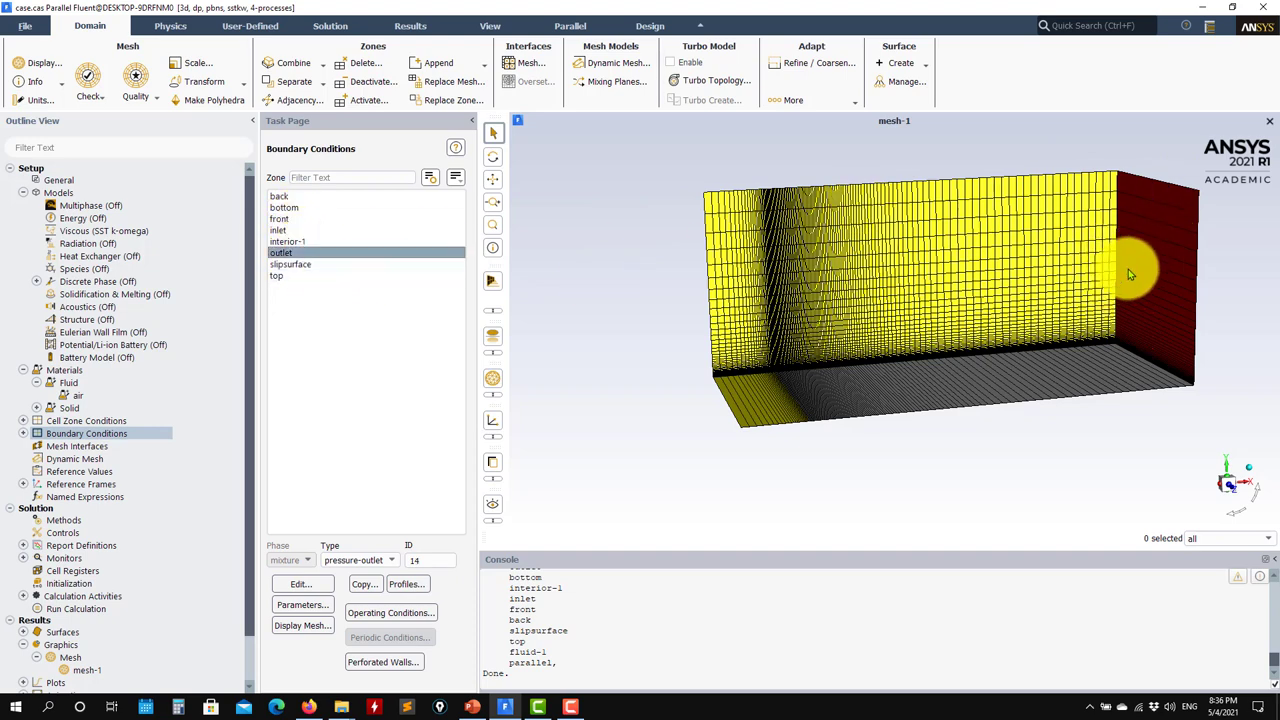
{"action": "left_click", "coordinate": [287, 232]}
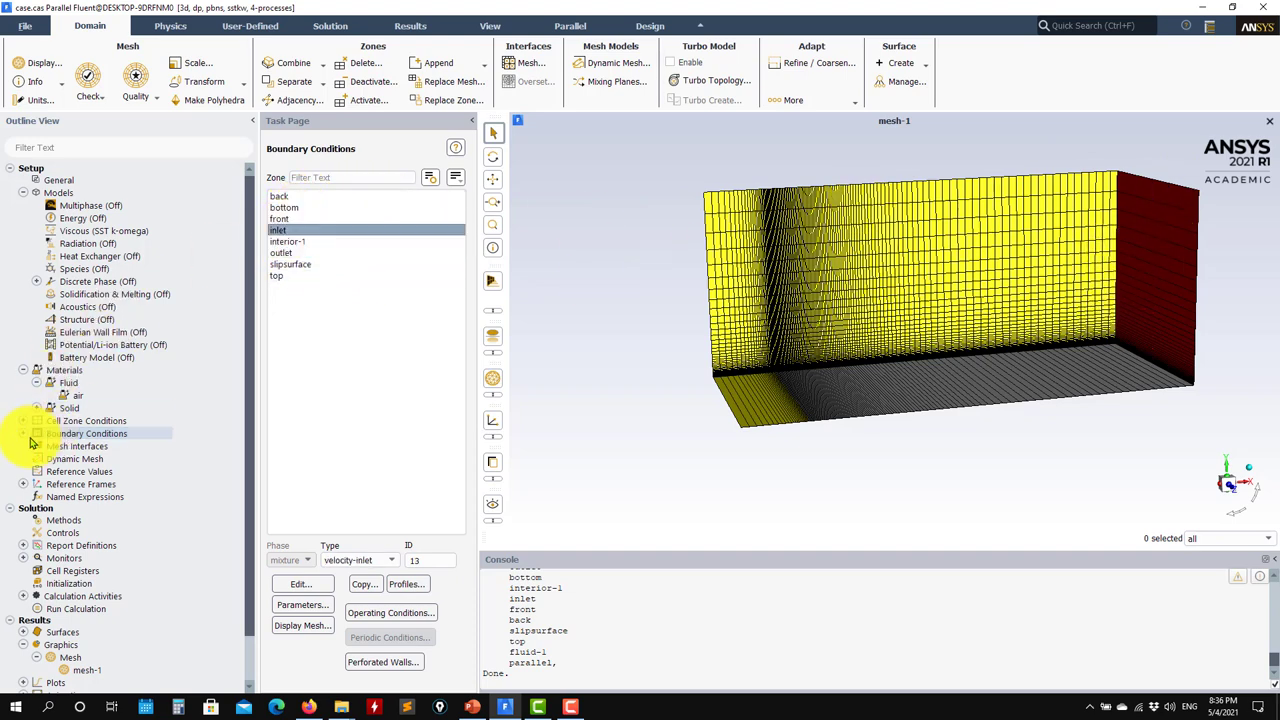
Check the velocity magnitude and turbulence specification of the inlet boundary, closing its settings without changes
{"action": "left_click", "coordinate": [23, 433]}
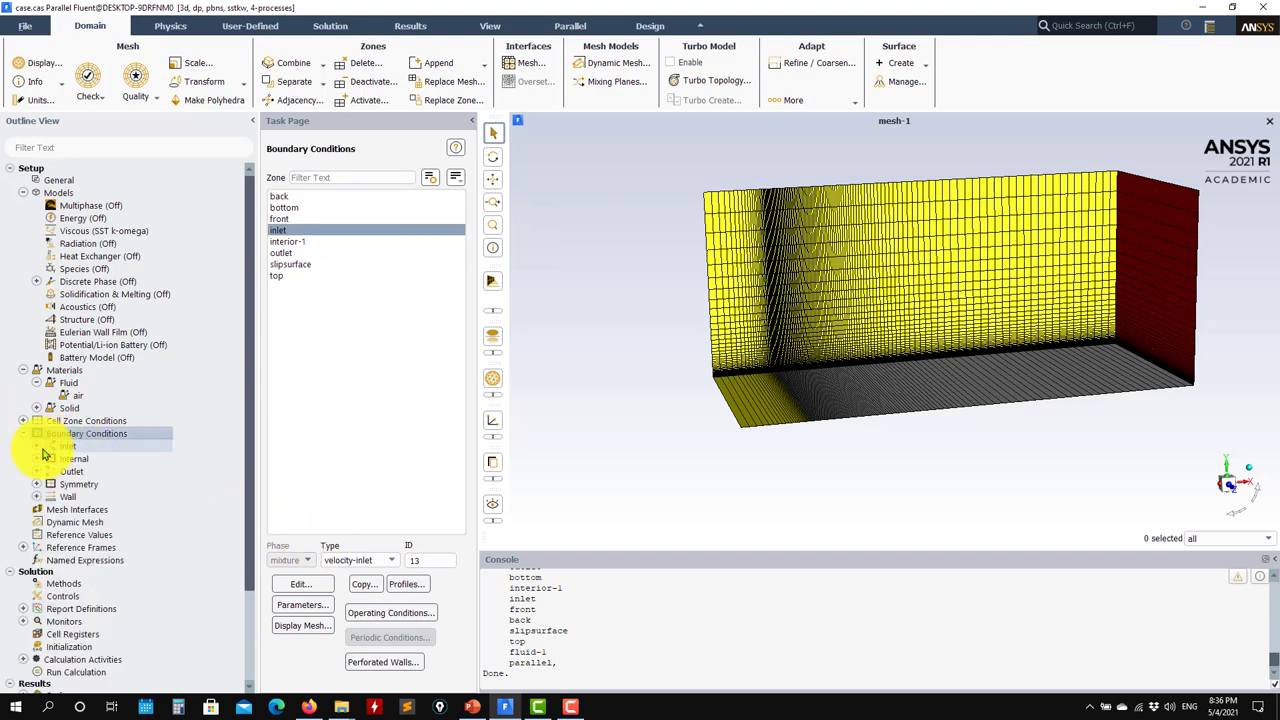
{"action": "double_click", "coordinate": [114, 459]}
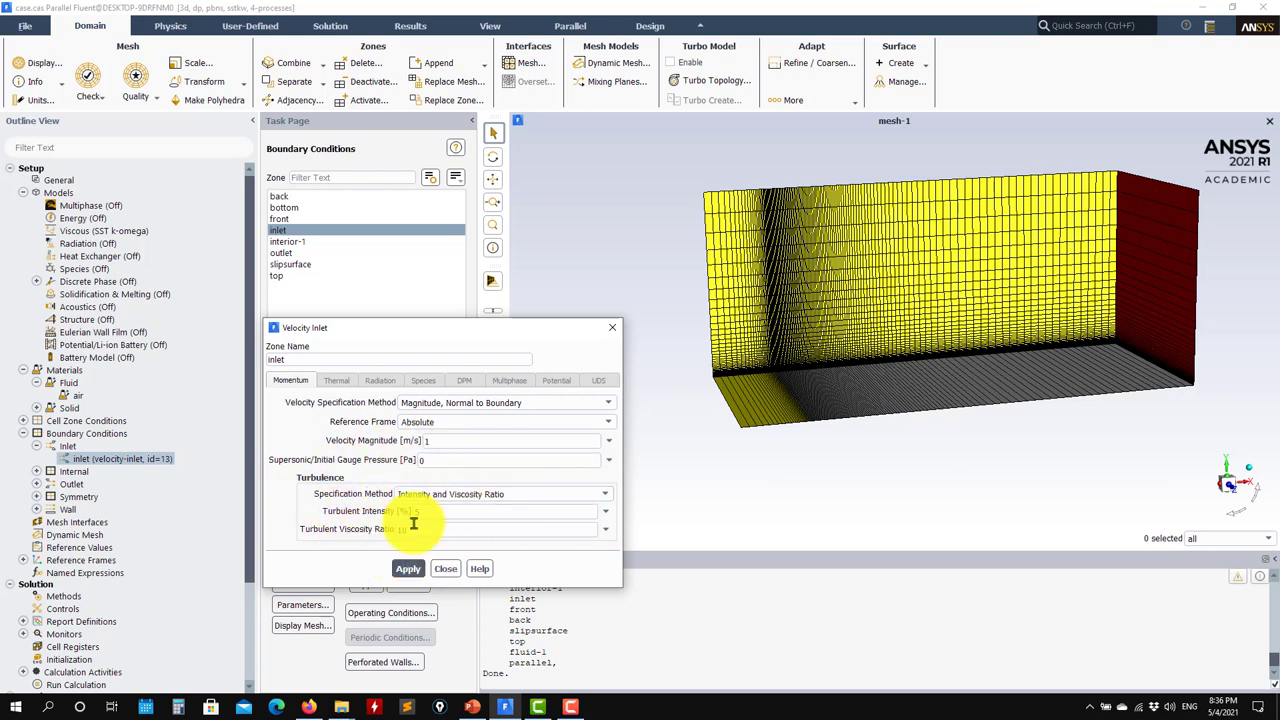
{"action": "left_click", "coordinate": [446, 569]}
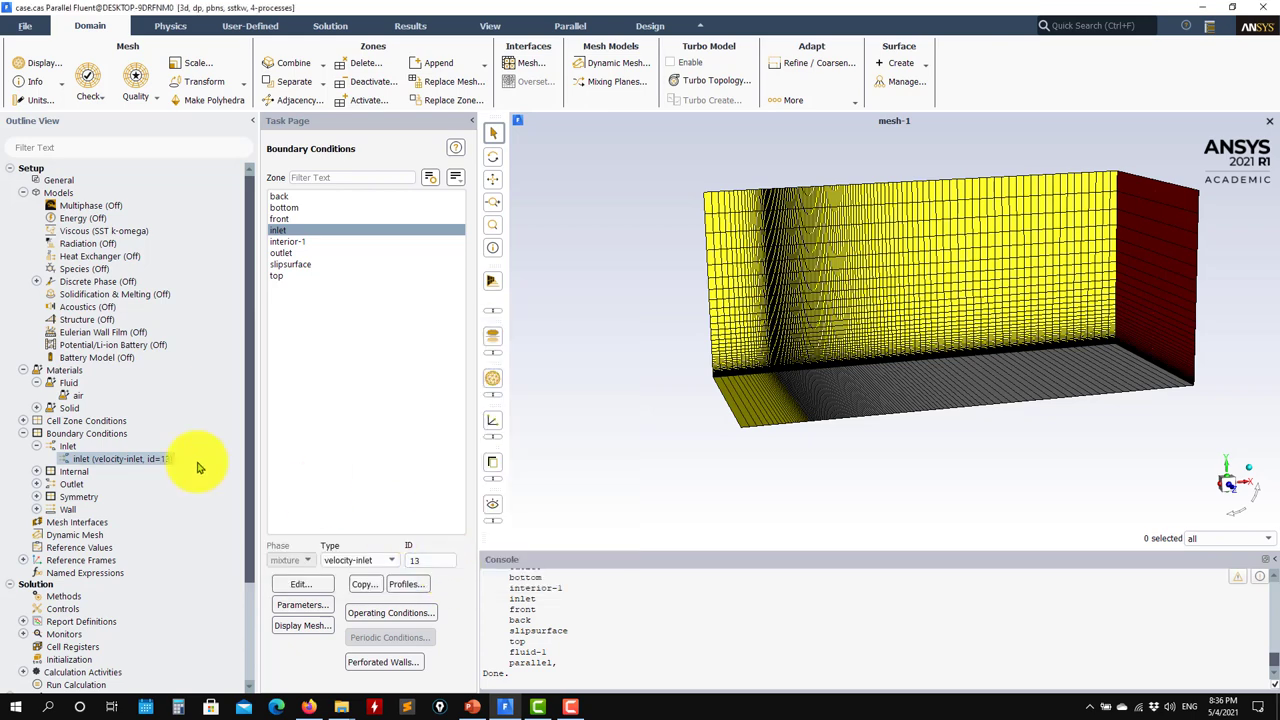
Review the reference values, the solution methods and the relaxation factors in the solution controls
{"action": "left_click", "coordinate": [25, 436]}
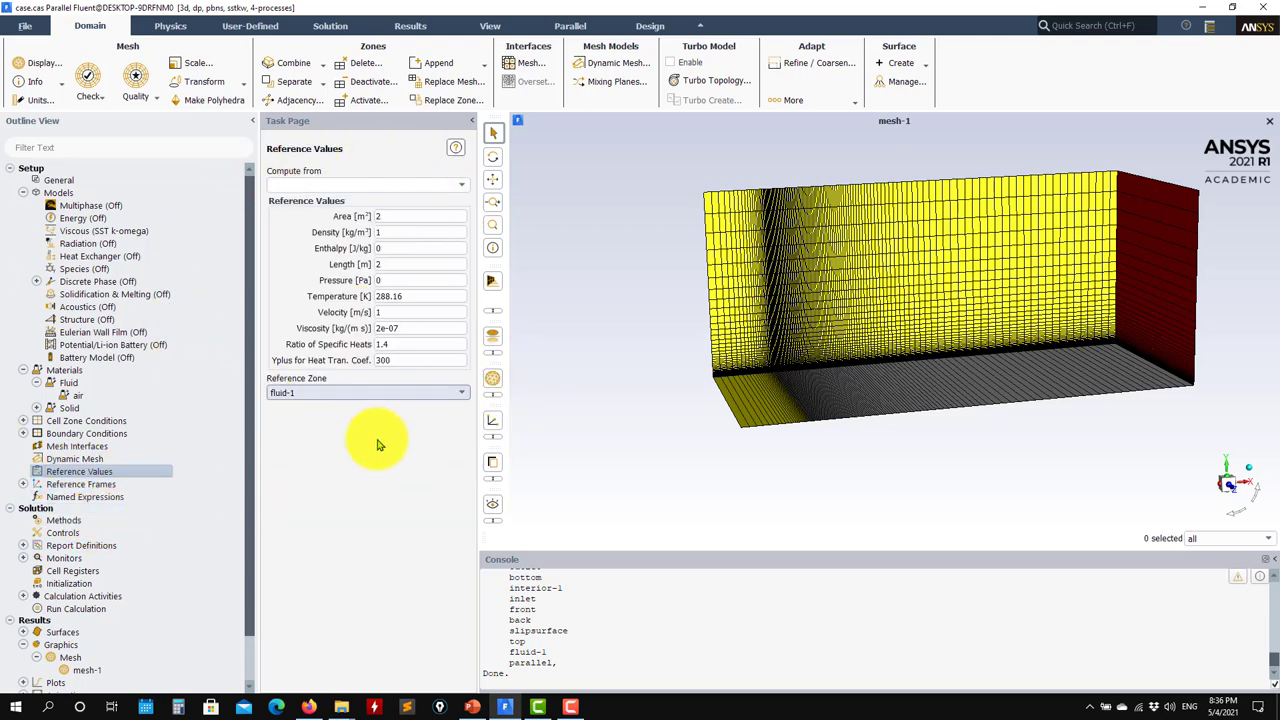
{"action": "left_click", "coordinate": [55, 521]}
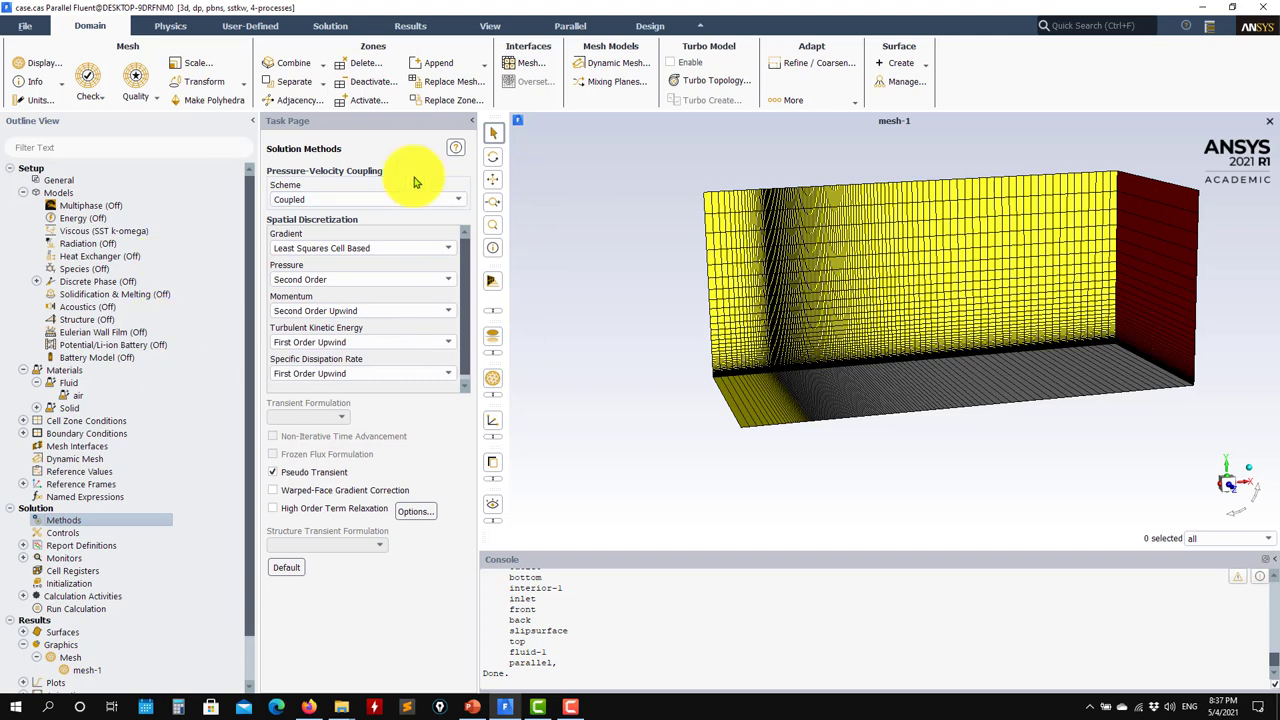
{"action": "left_click", "coordinate": [66, 535]}
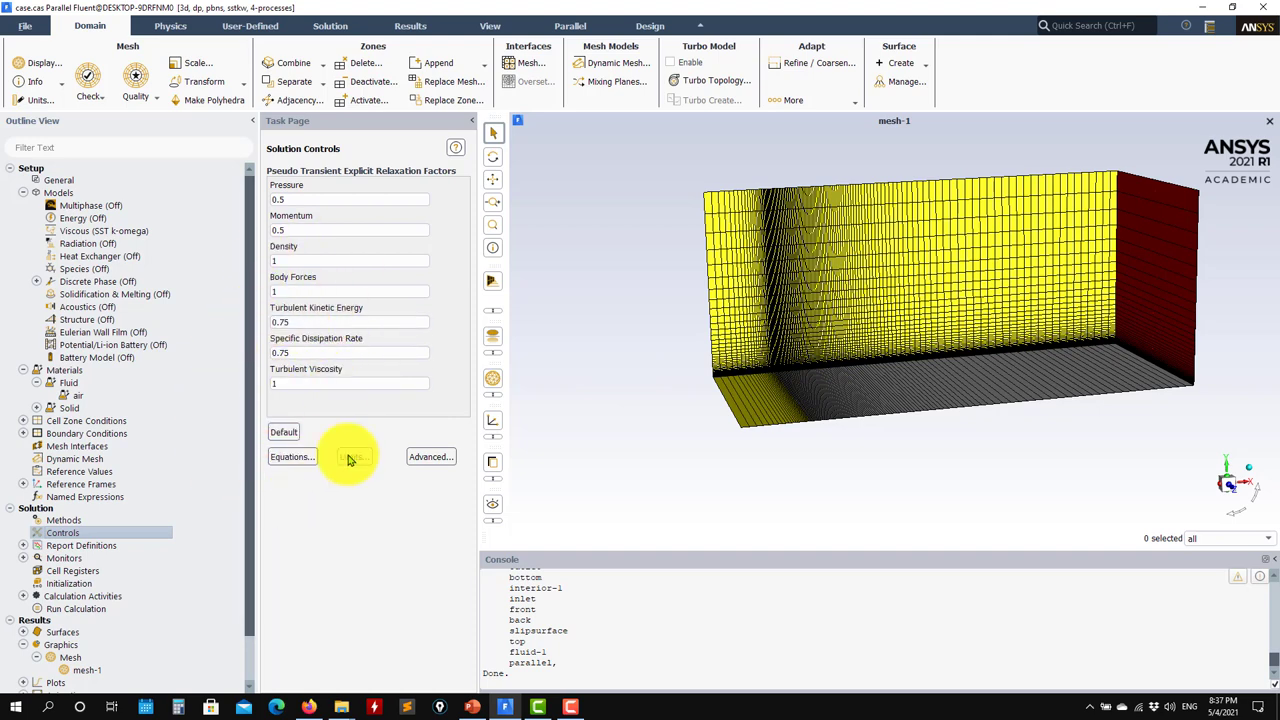
List the report definitions, and add the line-7 surface to the mesh-1 display
{"action": "double_click", "coordinate": [55, 548]}
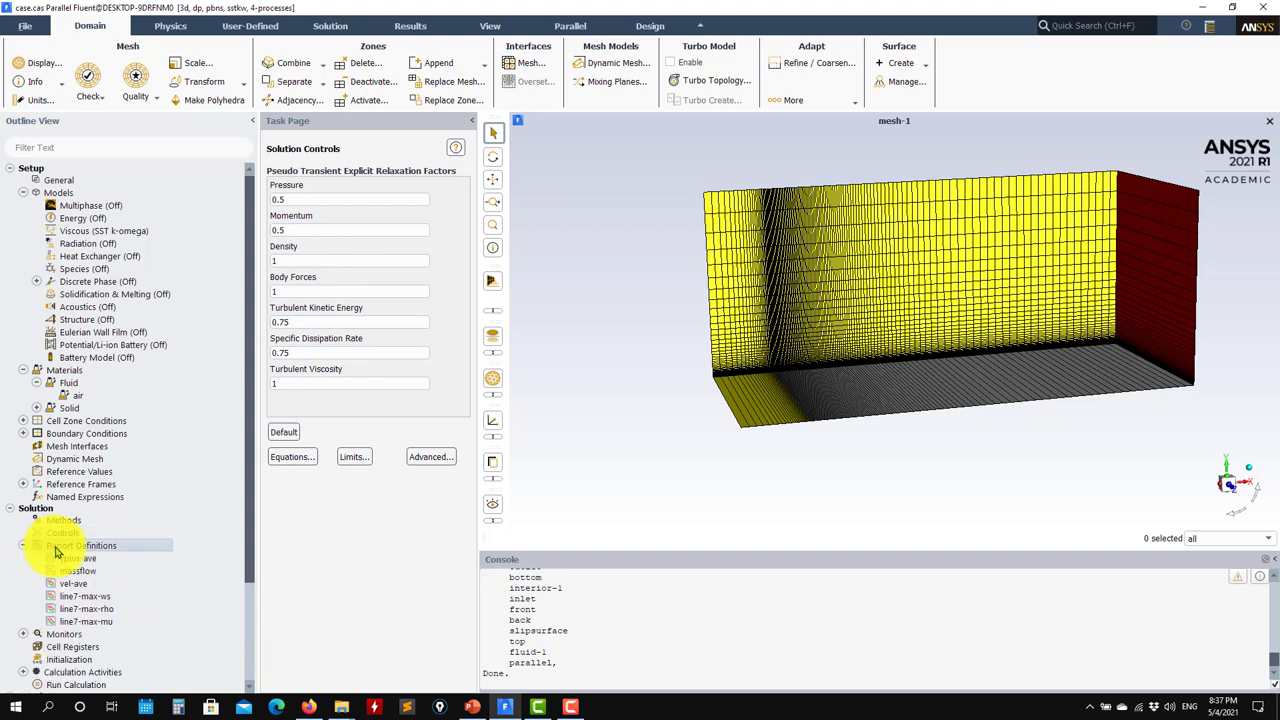
{"action": "scroll", "coordinate": [171, 529], "scroll_direction": "down", "scroll_amount": 2}
{"action": "left_click", "coordinate": [452, 640]}
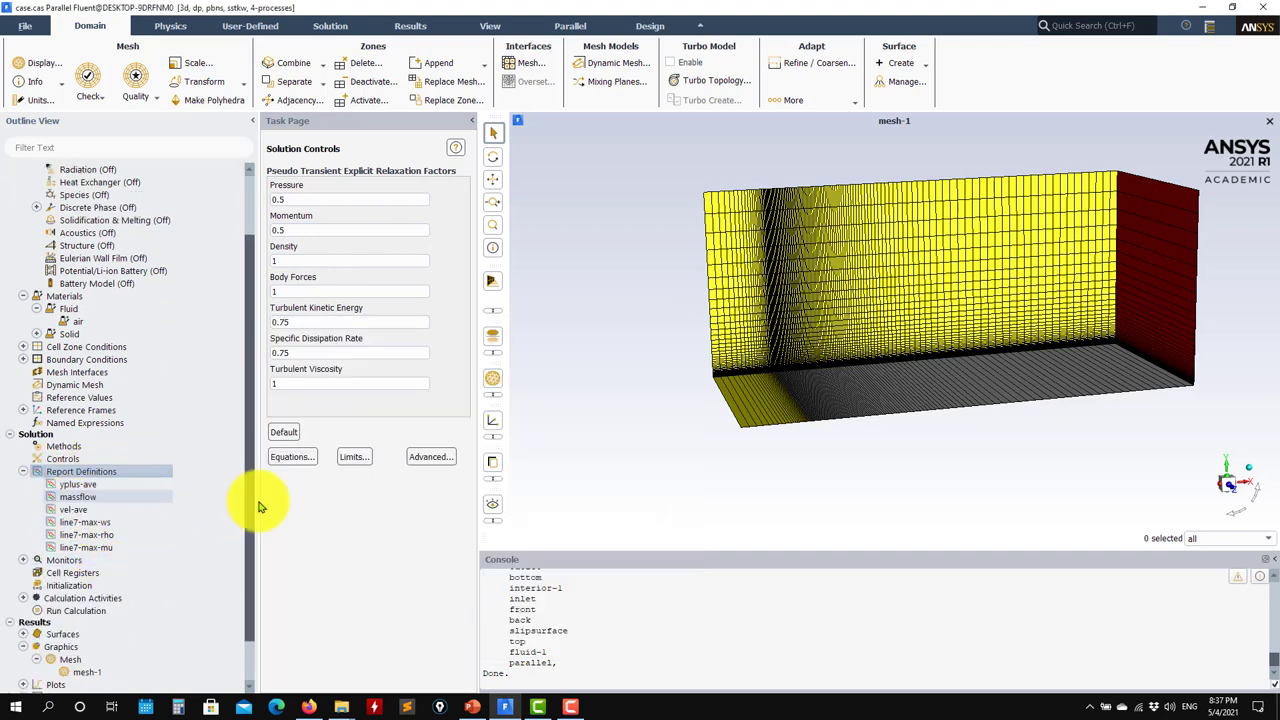
{"action": "scroll", "coordinate": [122, 500], "scroll_direction": "down", "scroll_amount": 2}
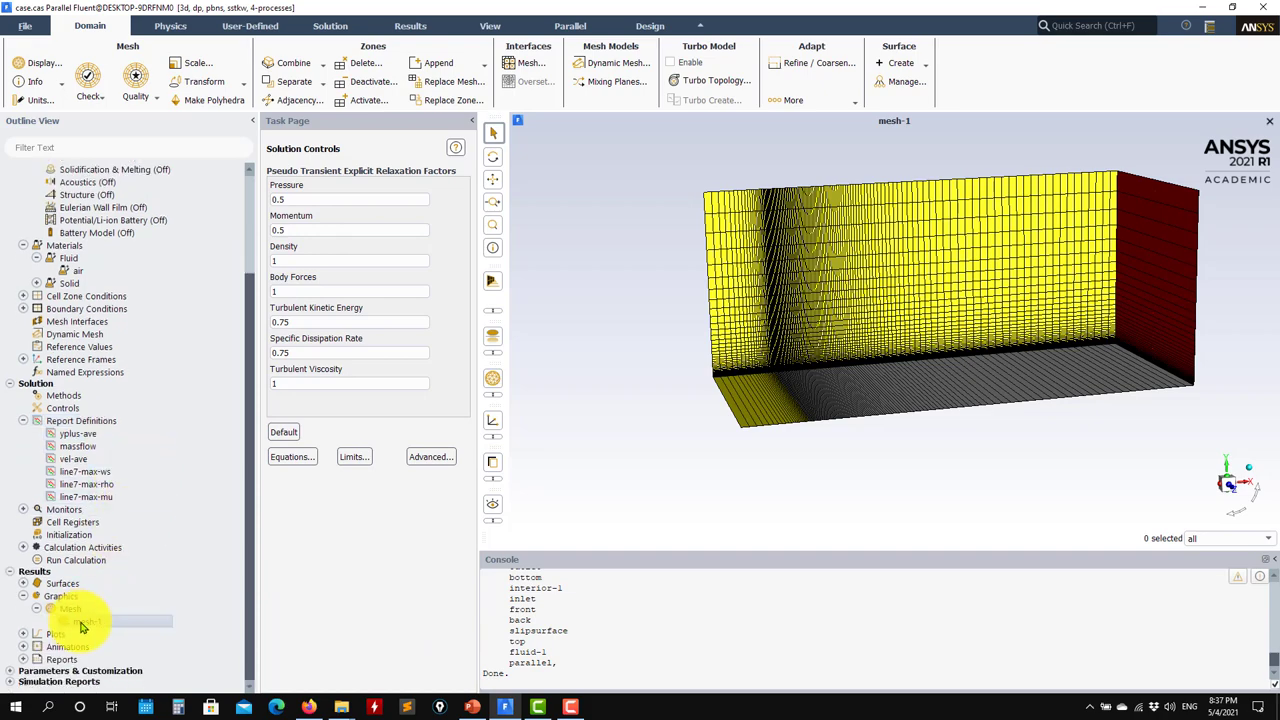
{"action": "left_click", "coordinate": [425, 446]}
{"action": "left_click", "coordinate": [412, 667]}
{"action": "left_click_drag", "start_coordinate": [1015, 430], "coordinate": [1122, 432]}
{"action": "scroll", "coordinate": [1122, 432], "scroll_direction": "up", "scroll_amount": 3}
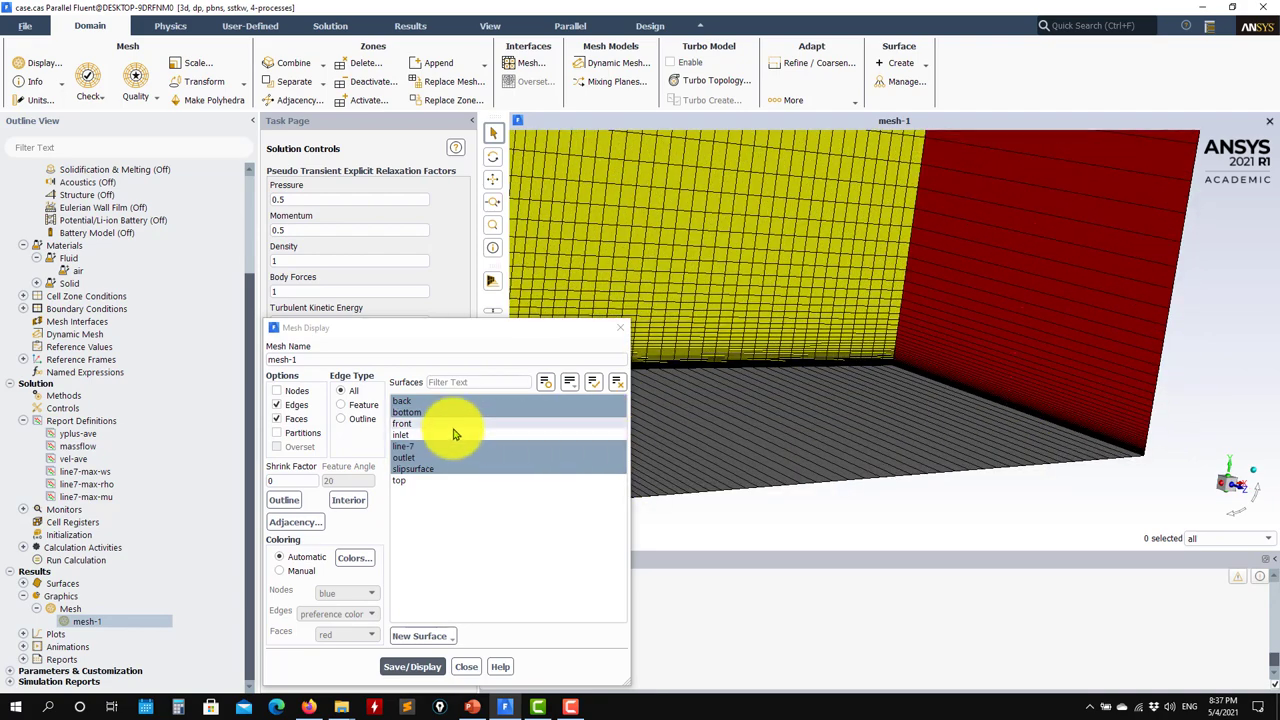
Remove the outlet surface from the mesh-1 display and examine where line-7 stands on the bottom wall
{"action": "left_click", "coordinate": [427, 457]}
{"action": "left_click", "coordinate": [410, 666]}
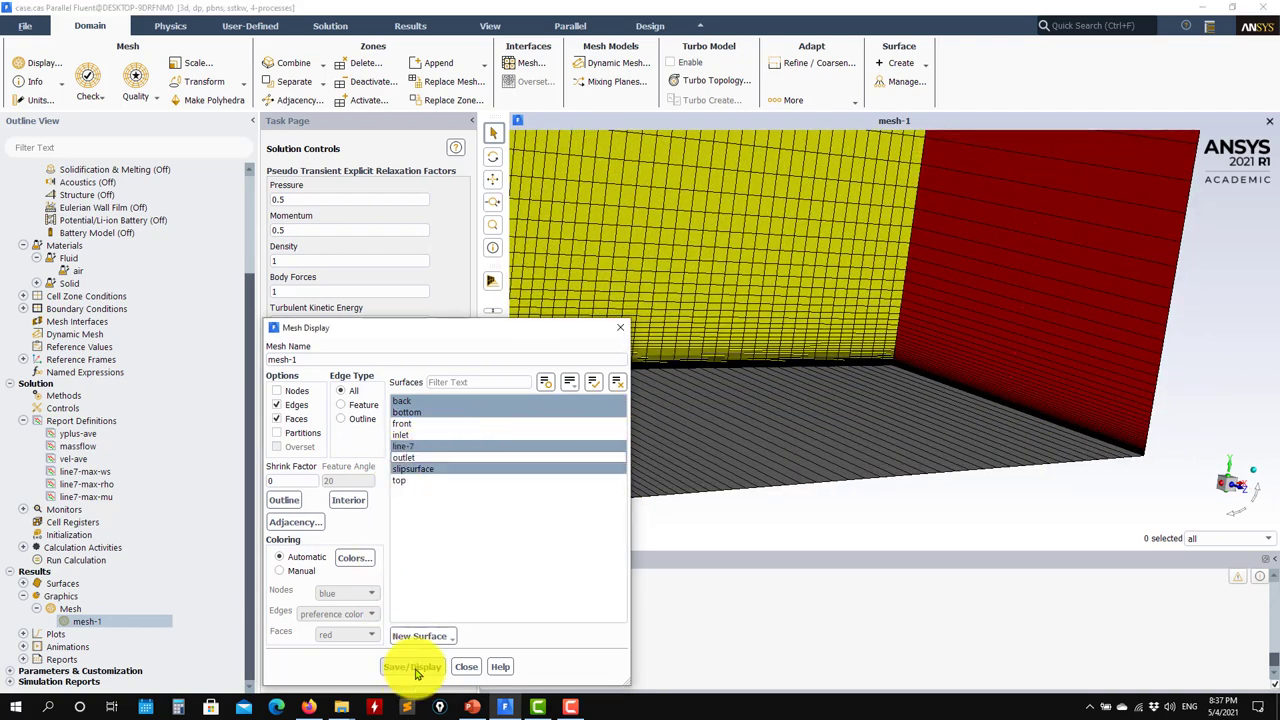
{"action": "left_click_drag", "start_coordinate": [1063, 429], "coordinate": [928, 362]}
{"action": "scroll", "coordinate": [928, 362], "scroll_direction": "up", "scroll_amount": 2}
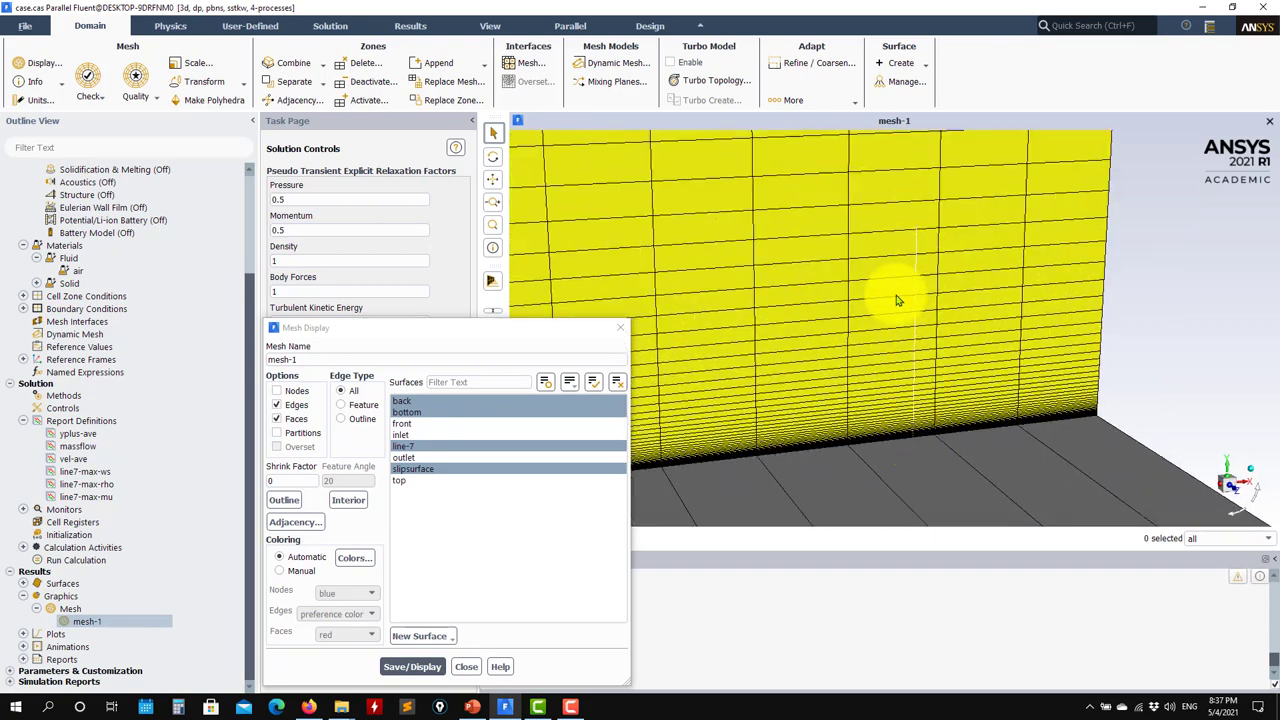
{"action": "scroll", "coordinate": [920, 363], "scroll_direction": "down", "scroll_amount": 2}
{"action": "scroll", "coordinate": [920, 363], "scroll_direction": "down", "scroll_amount": 3}
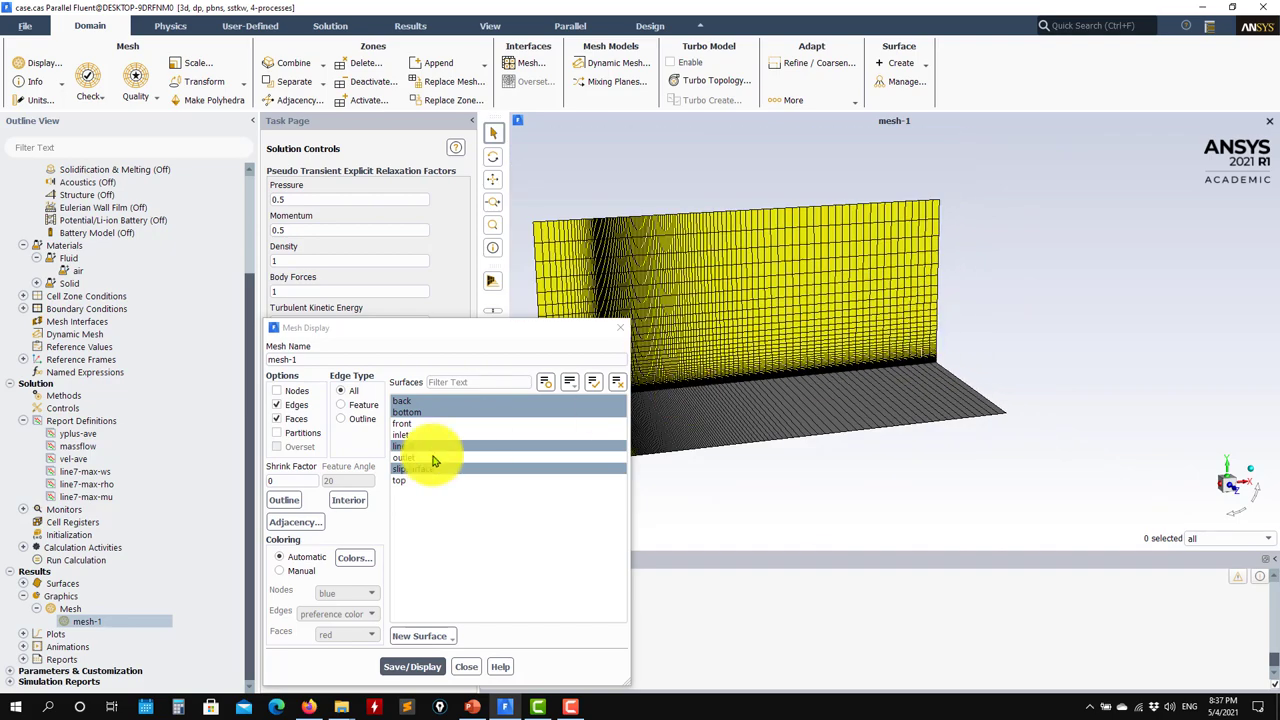
{"action": "left_click", "coordinate": [466, 666]}
{"action": "scroll", "coordinate": [943, 345], "scroll_direction": "up", "scroll_amount": 3}
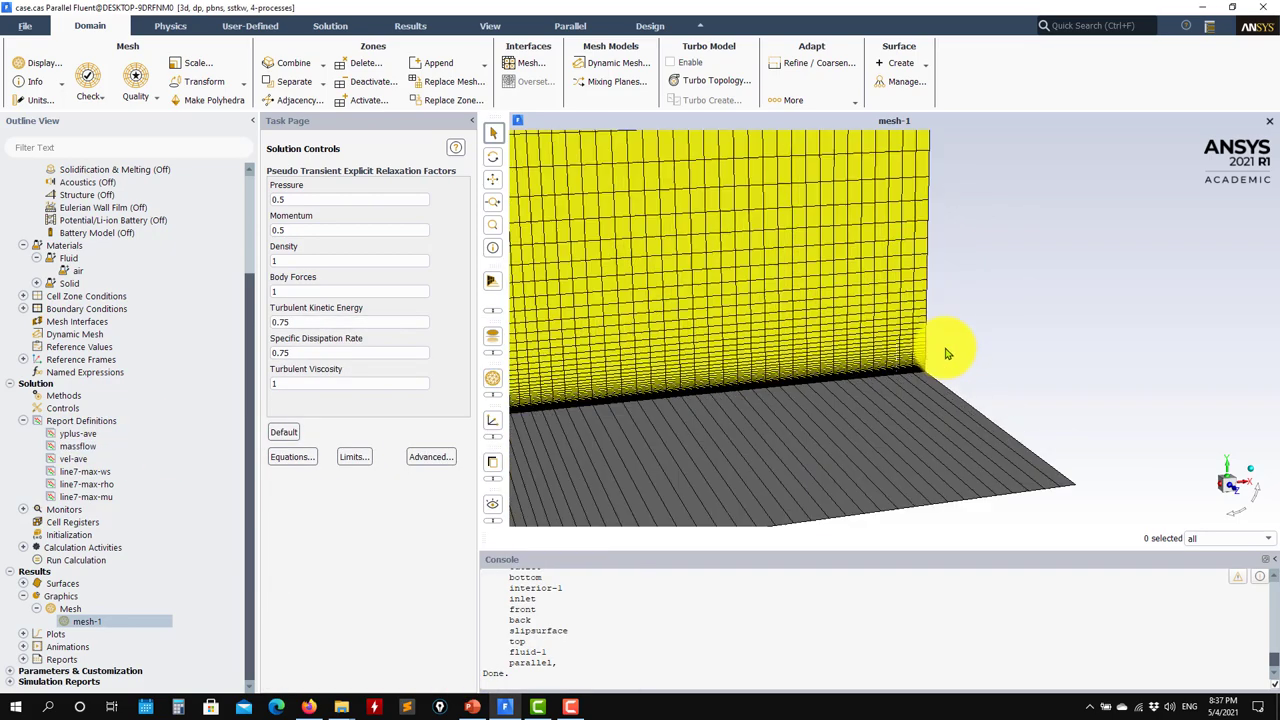
{"action": "scroll", "coordinate": [895, 383], "scroll_direction": "up", "scroll_amount": 1}
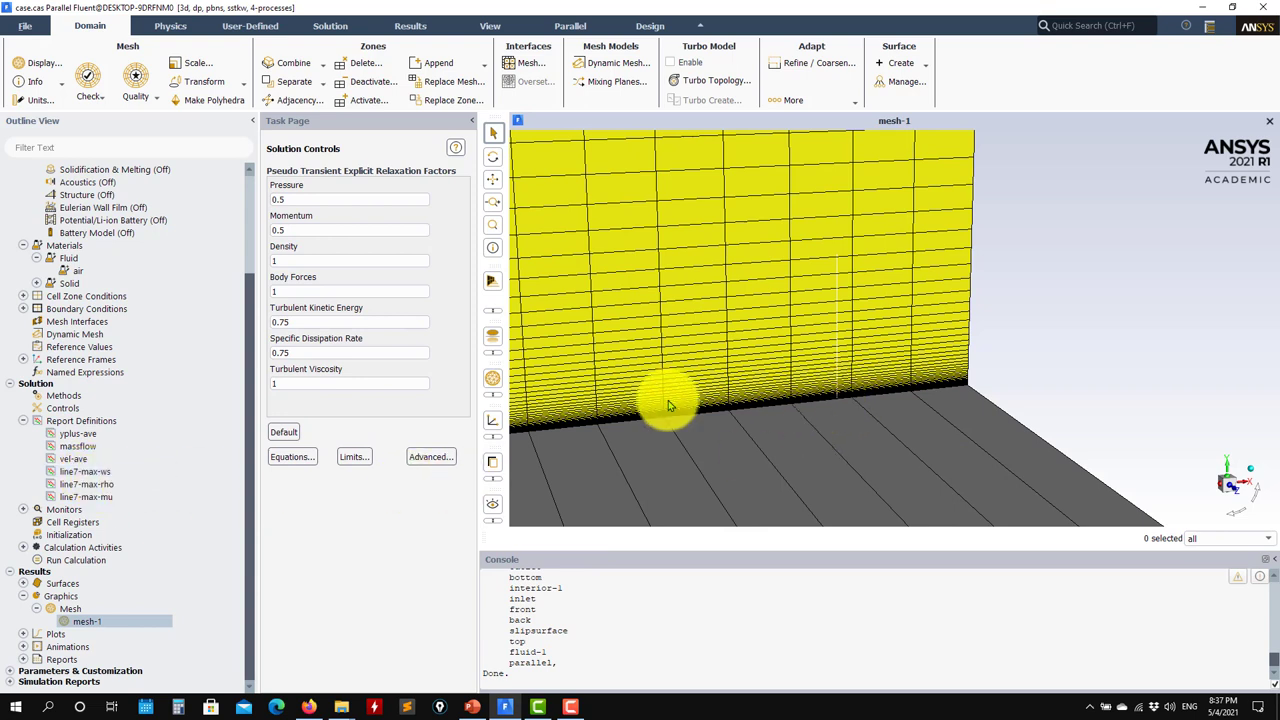
Check the report type, field variable and surface of the line7-max-ws report definition, and cancel without changes
{"action": "double_click", "coordinate": [97, 471]}
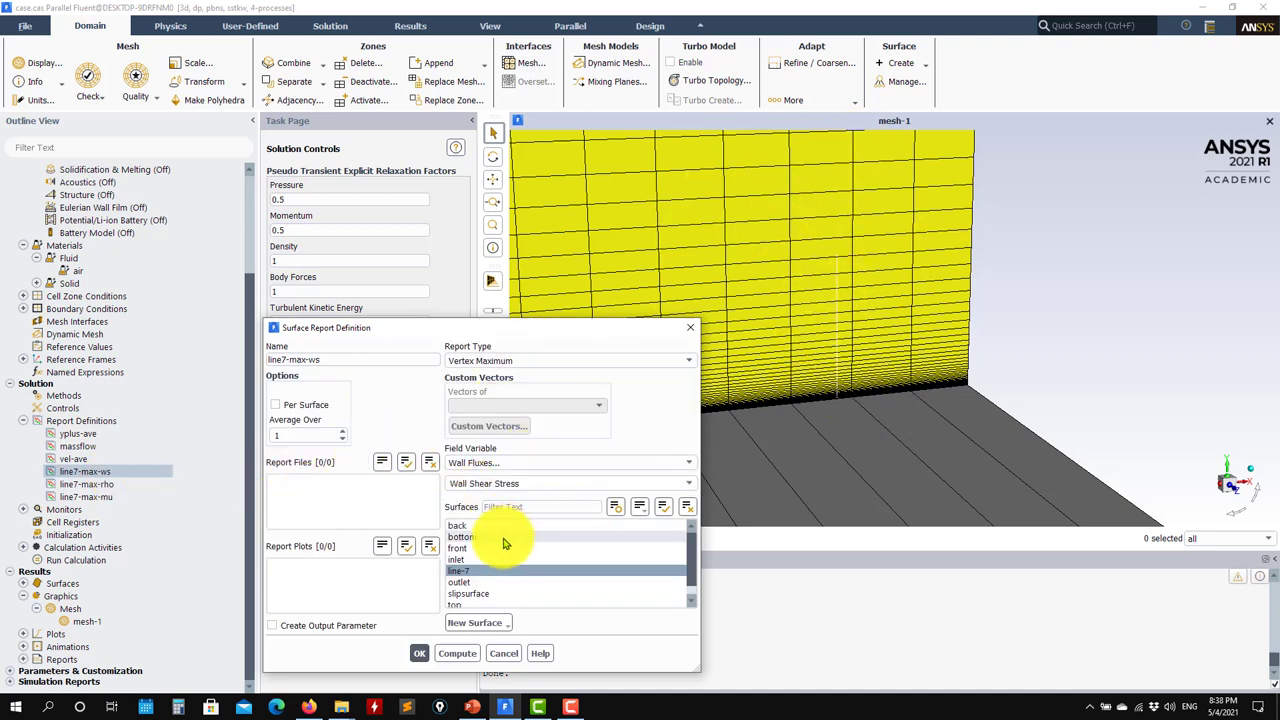
{"action": "left_click", "coordinate": [465, 571]}
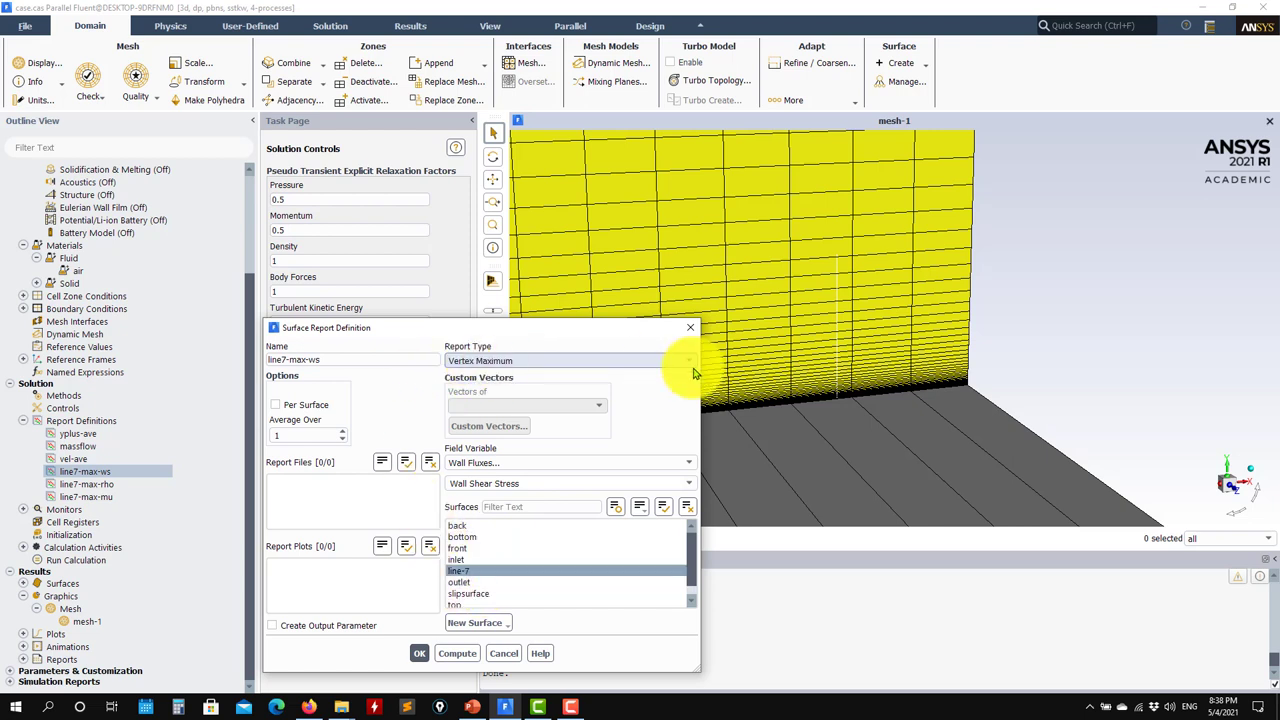
{"action": "left_click", "coordinate": [504, 655]}
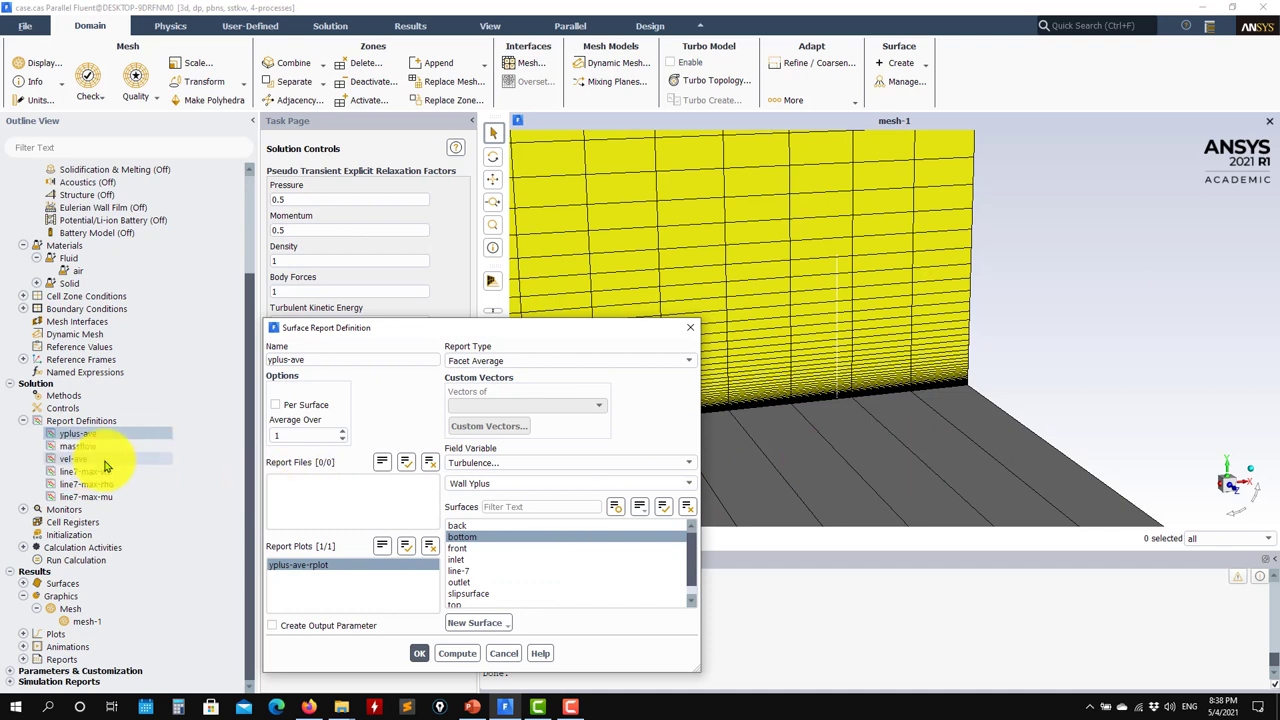
Check the yplus-ave and vel-ave surface report definitions, and cancel without changes
{"action": "left_click", "coordinate": [70, 467]}
{"action": "double_click", "coordinate": [70, 460]}
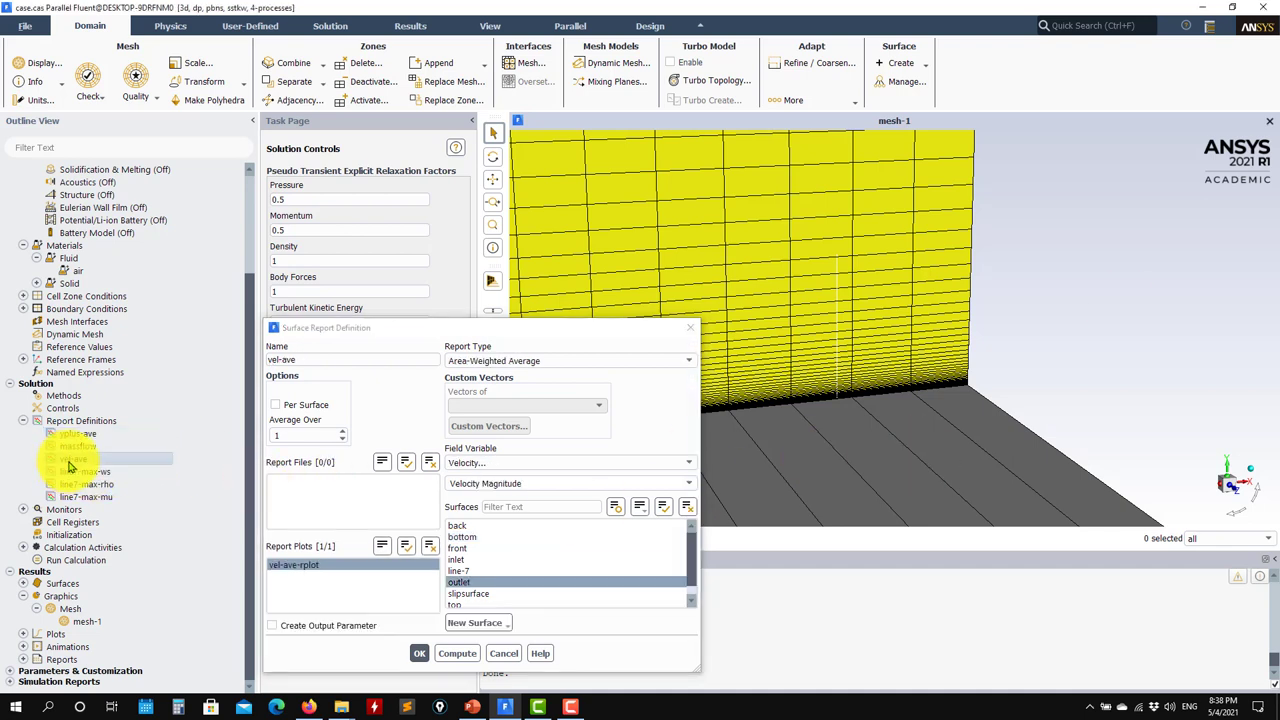
{"action": "left_click", "coordinate": [505, 653]}
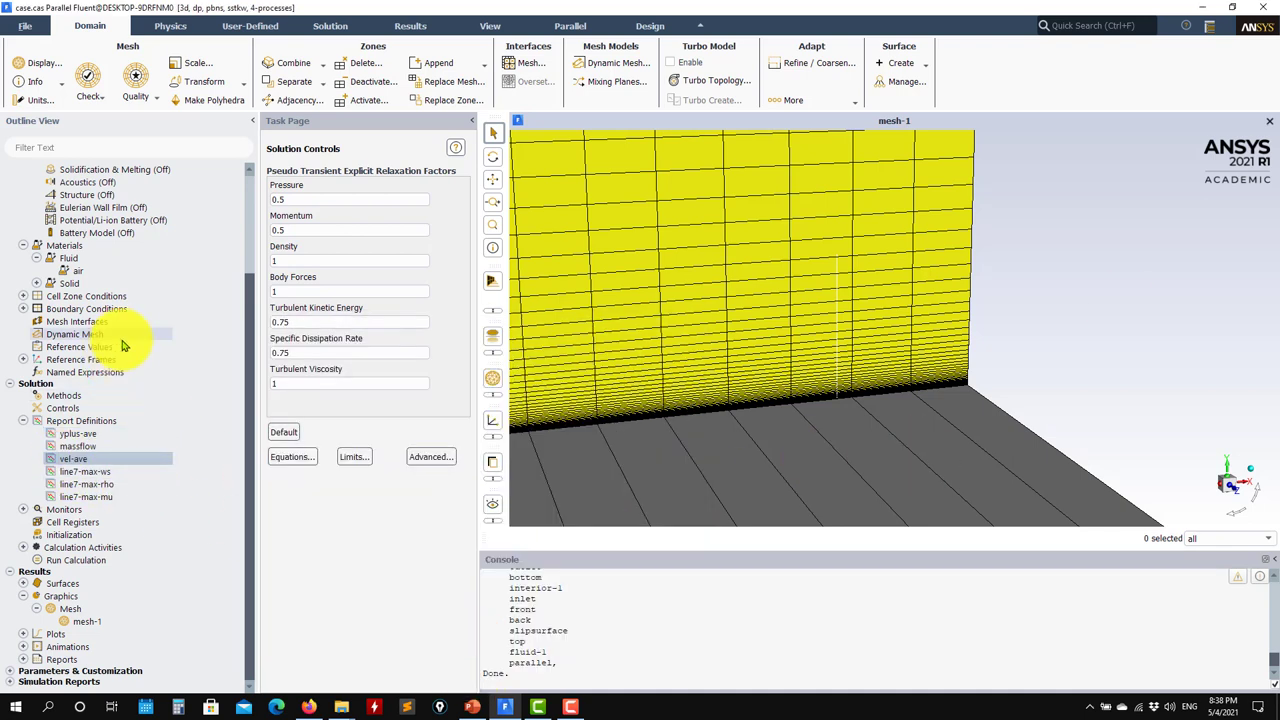
Look through the solution monitors and the report plots defined for the case
{"action": "left_click", "coordinate": [23, 509]}
{"action": "double_click", "coordinate": [70, 549]}
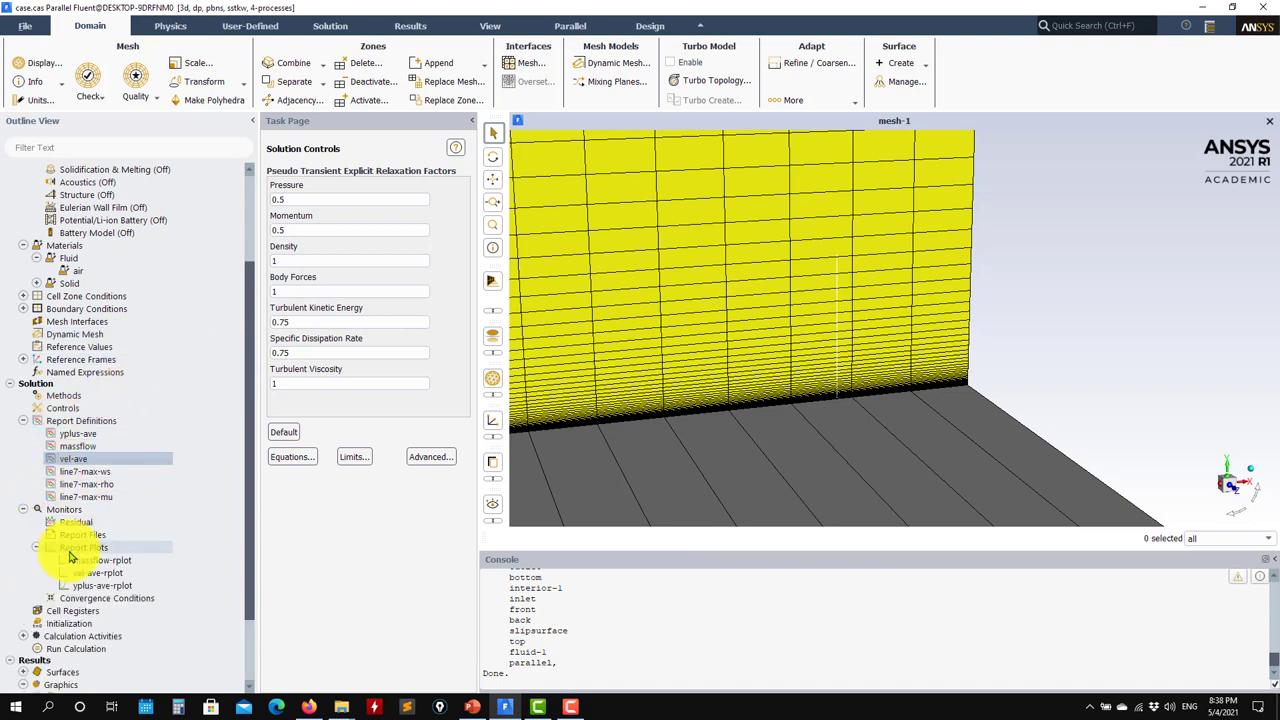
{"action": "left_click", "coordinate": [43, 547]}
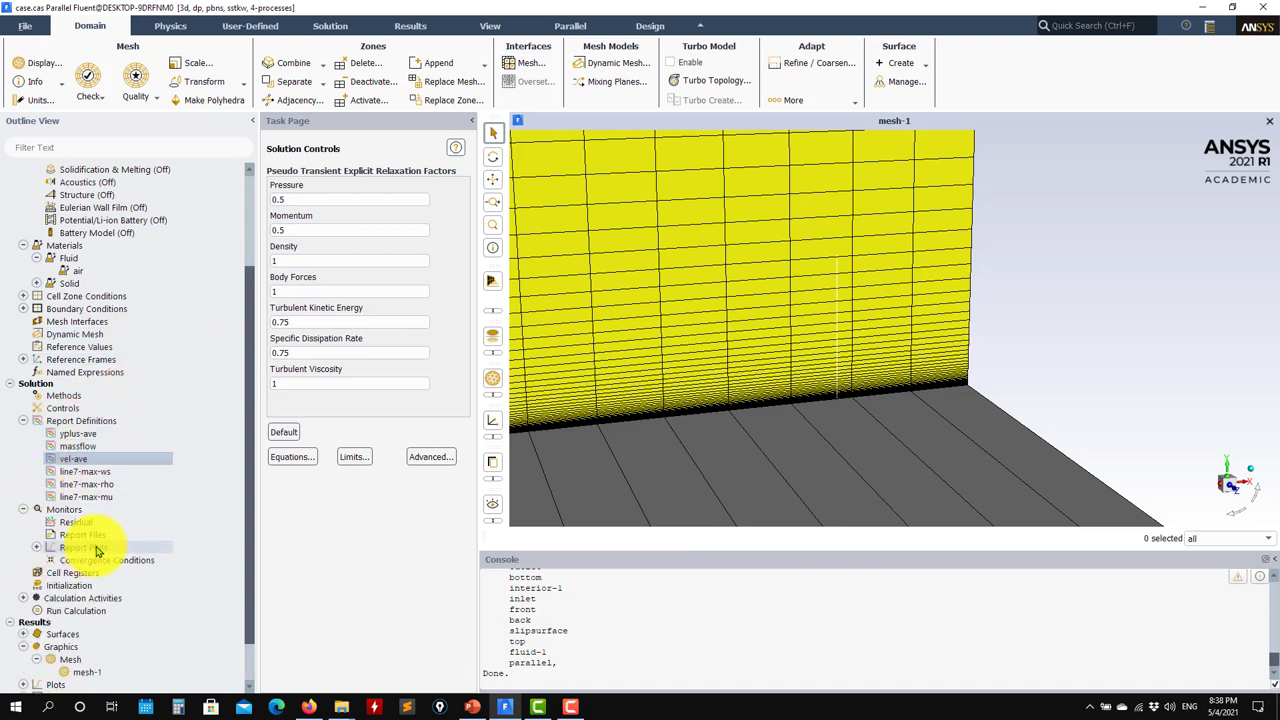
{"action": "left_click", "coordinate": [24, 511]}
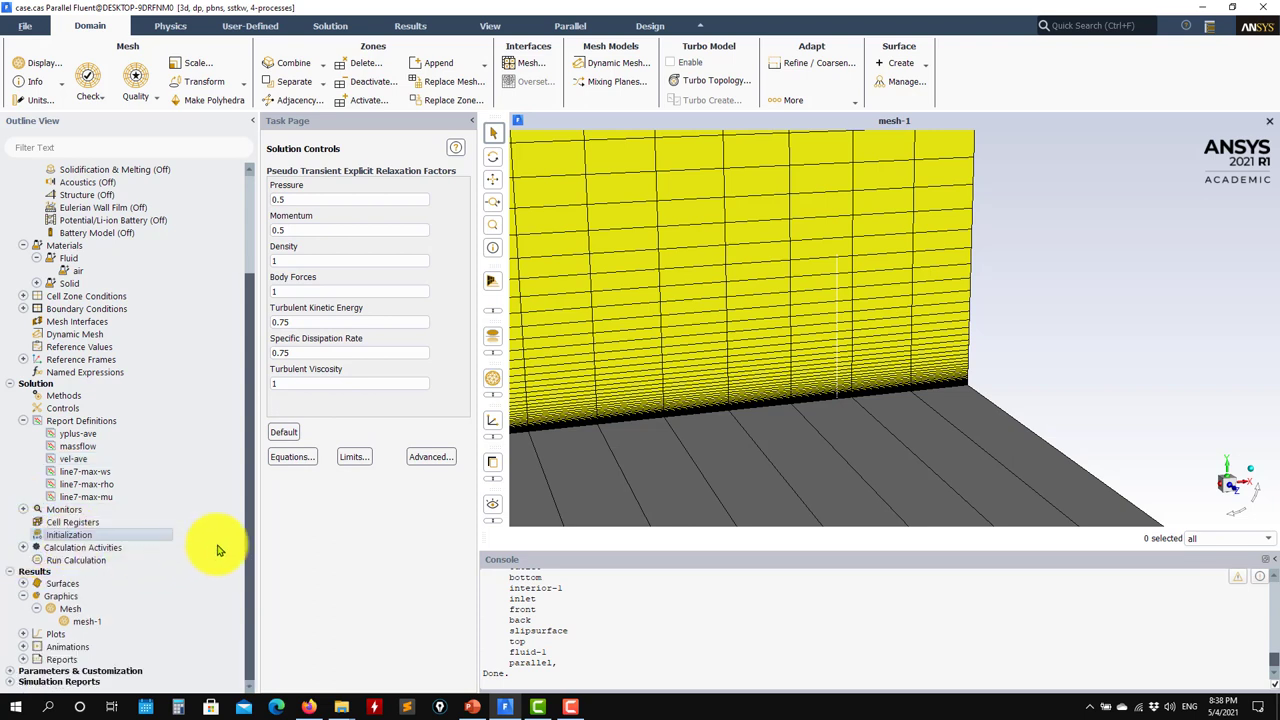
Initialize the solution with Standard Initialization, and list the surfaces available in the results
{"action": "left_click", "coordinate": [92, 536]}
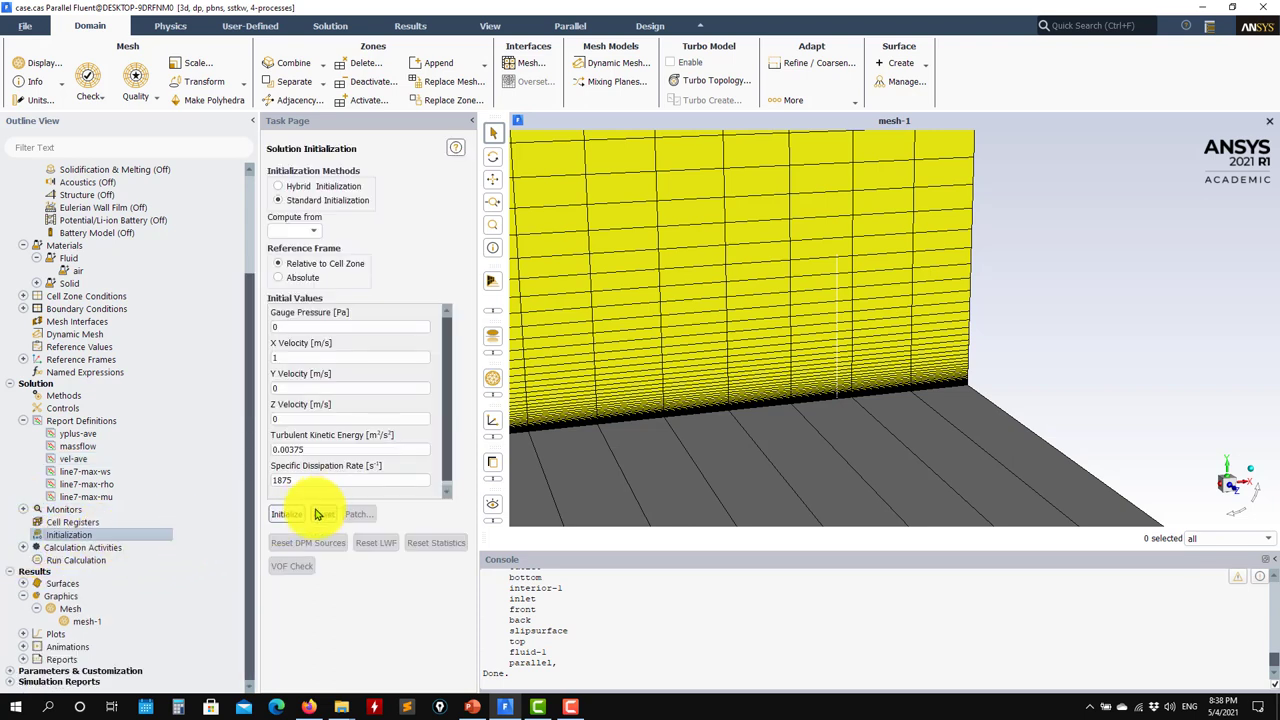
{"action": "scroll", "coordinate": [686, 449], "scroll_direction": "down", "scroll_amount": 5}
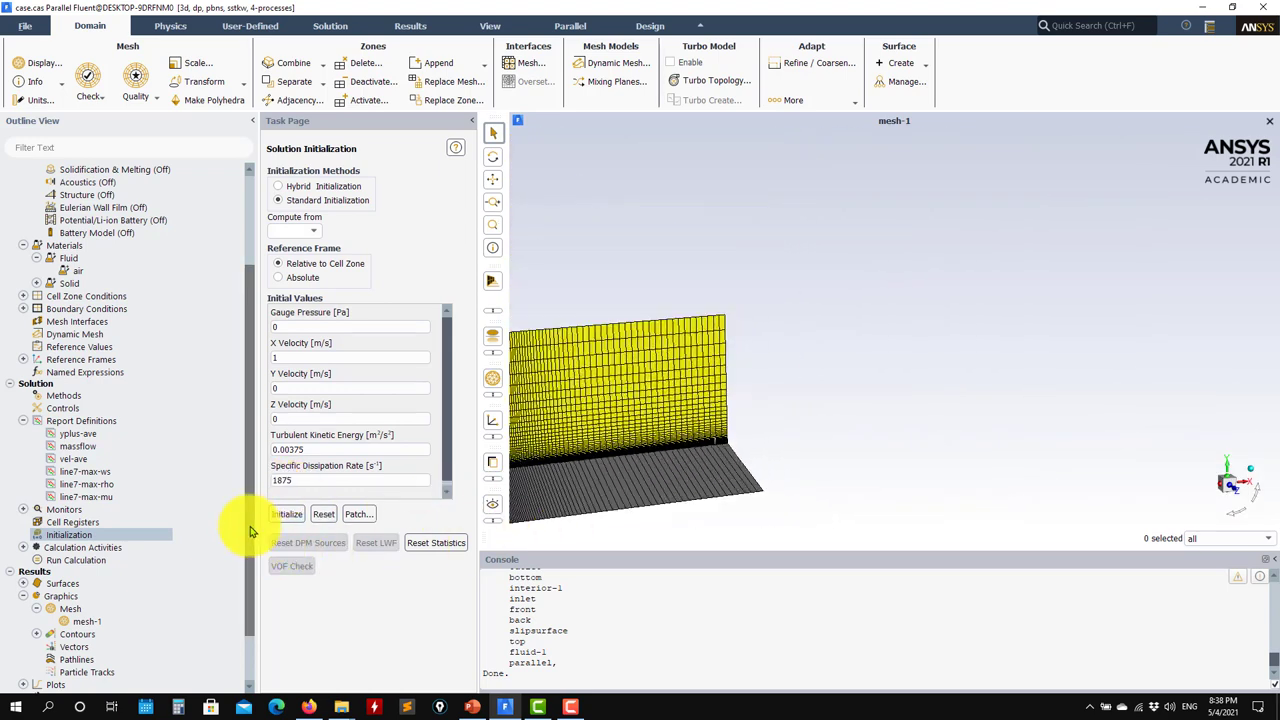
{"action": "scroll", "coordinate": [237, 643], "scroll_direction": "down", "scroll_amount": 2}
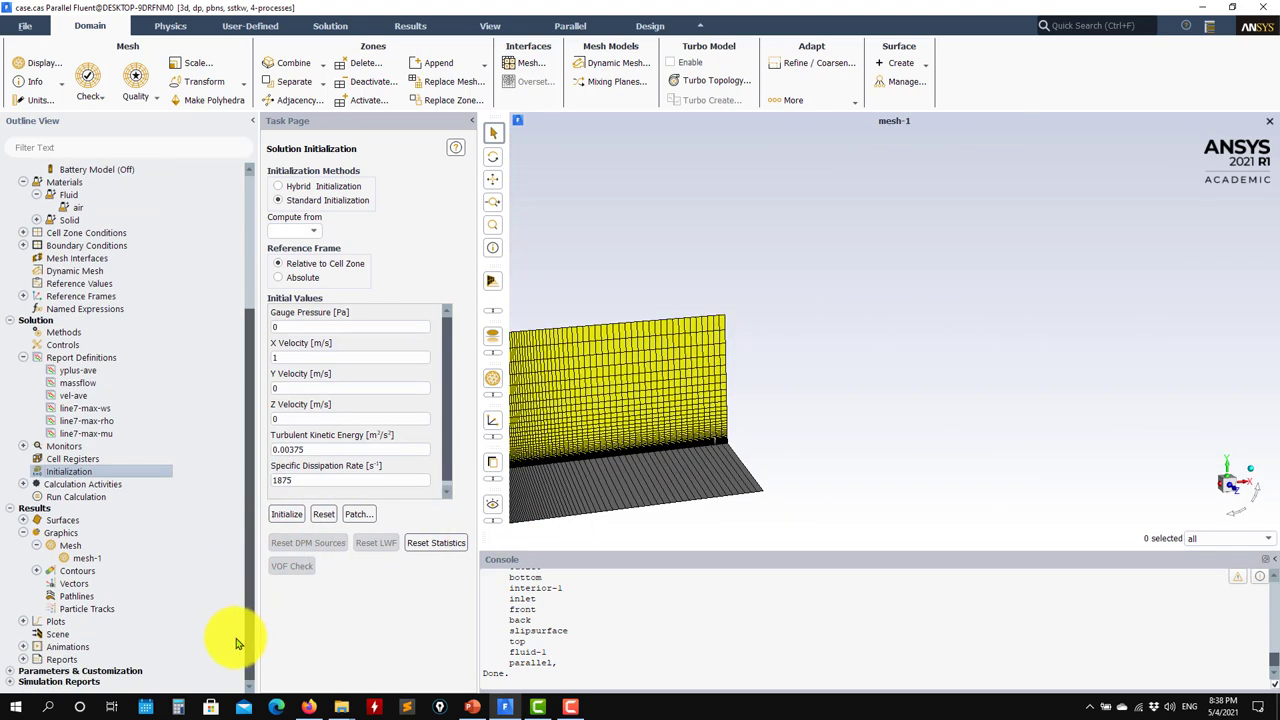
{"action": "left_click", "coordinate": [24, 520]}
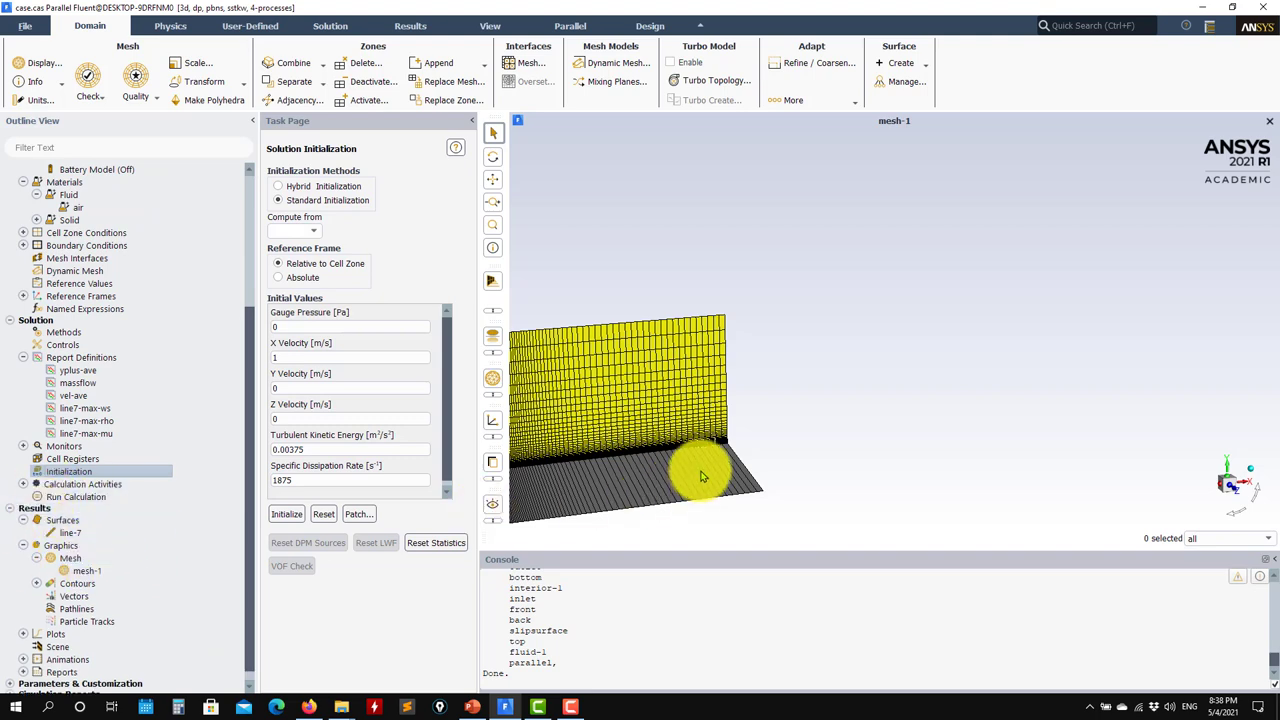
Inspect the line-7 sampling line up close on the mesh, and view the new line/rake surface settings without creating a surface
{"action": "scroll", "coordinate": [700, 455], "scroll_direction": "up", "scroll_amount": 5}
{"action": "scroll", "coordinate": [720, 420], "scroll_direction": "up", "scroll_amount": 1}
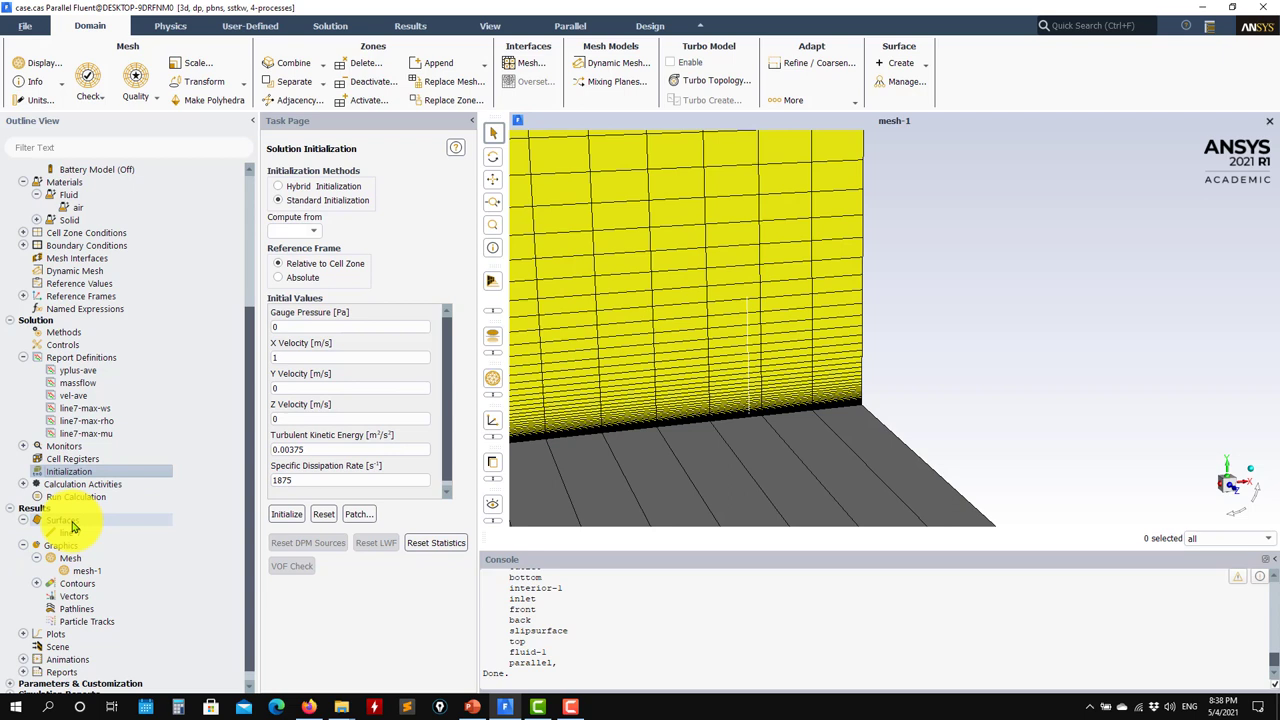
{"action": "mouse_move", "coordinate": [129, 545]}
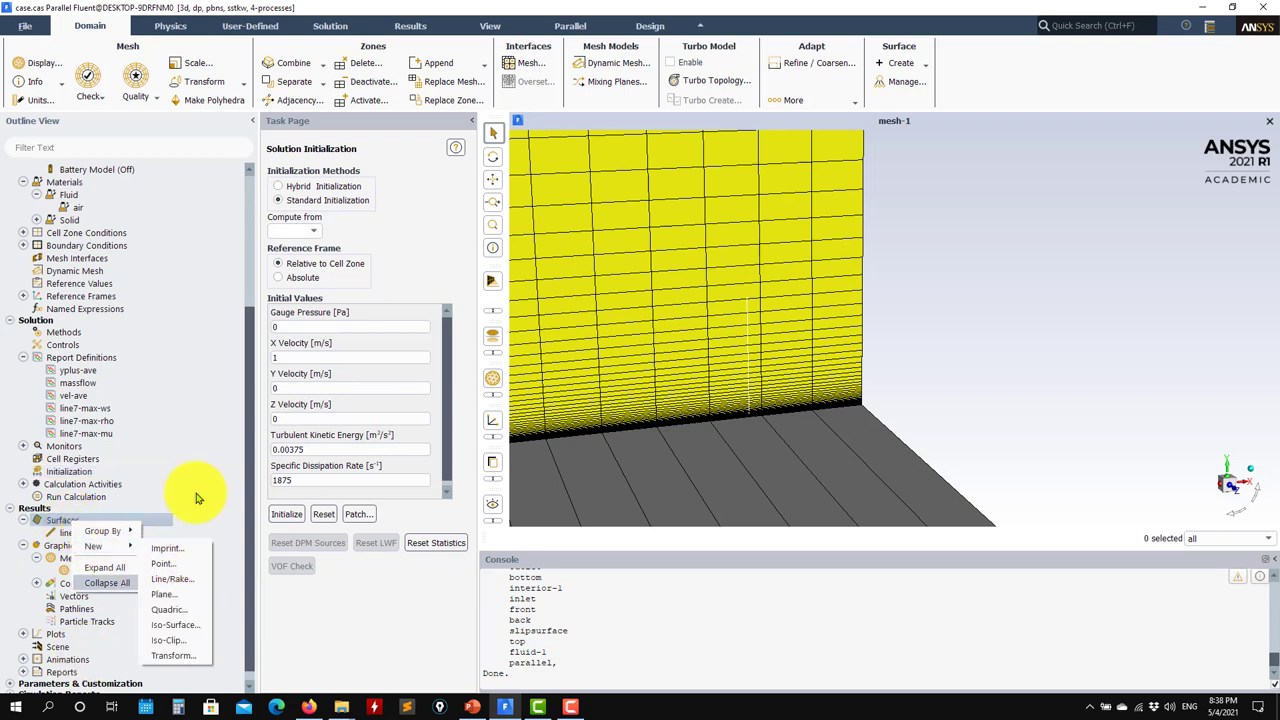
{"action": "left_click", "coordinate": [75, 521]}
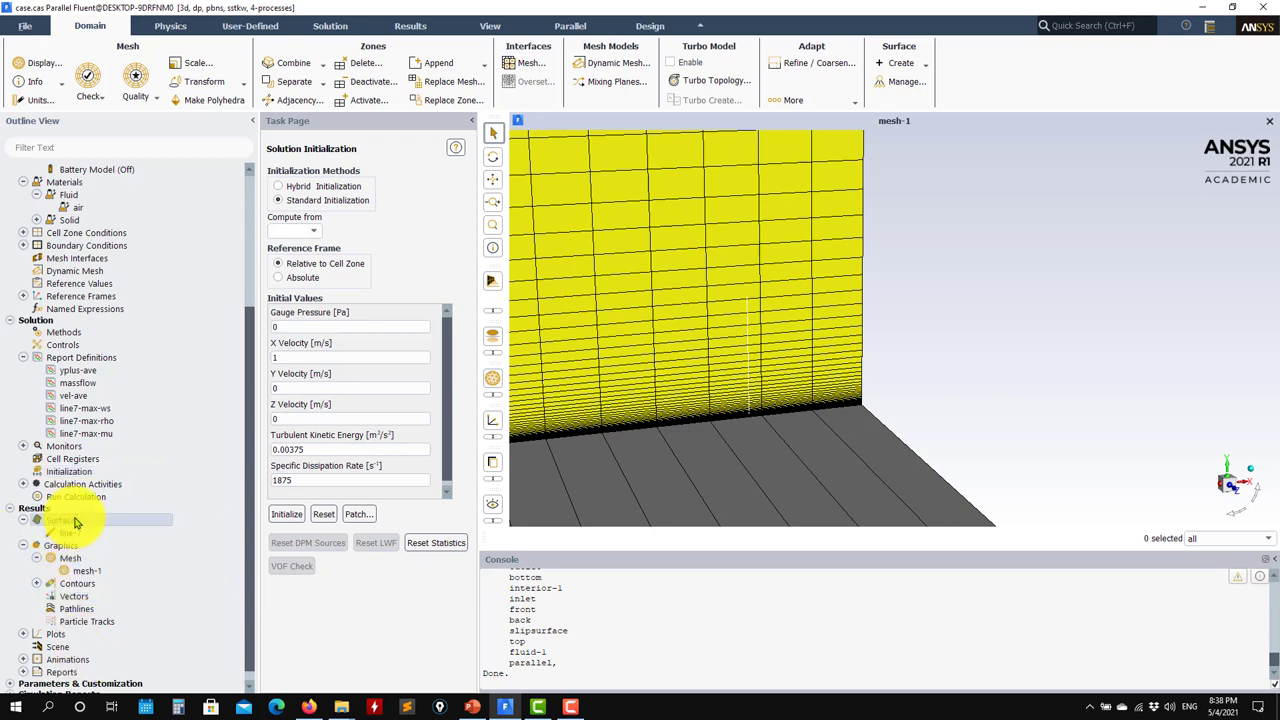
{"action": "right_click", "coordinate": [75, 521]}
{"action": "mouse_move", "coordinate": [110, 541]}
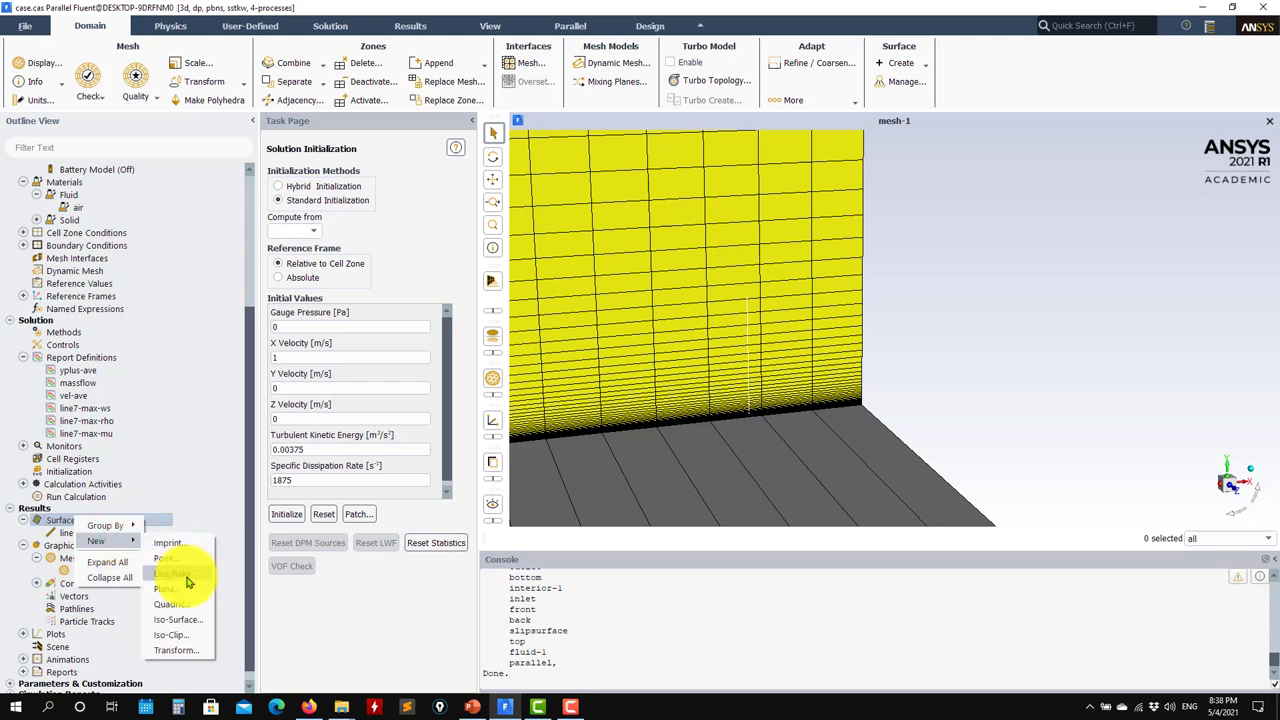
{"action": "left_click", "coordinate": [186, 576]}
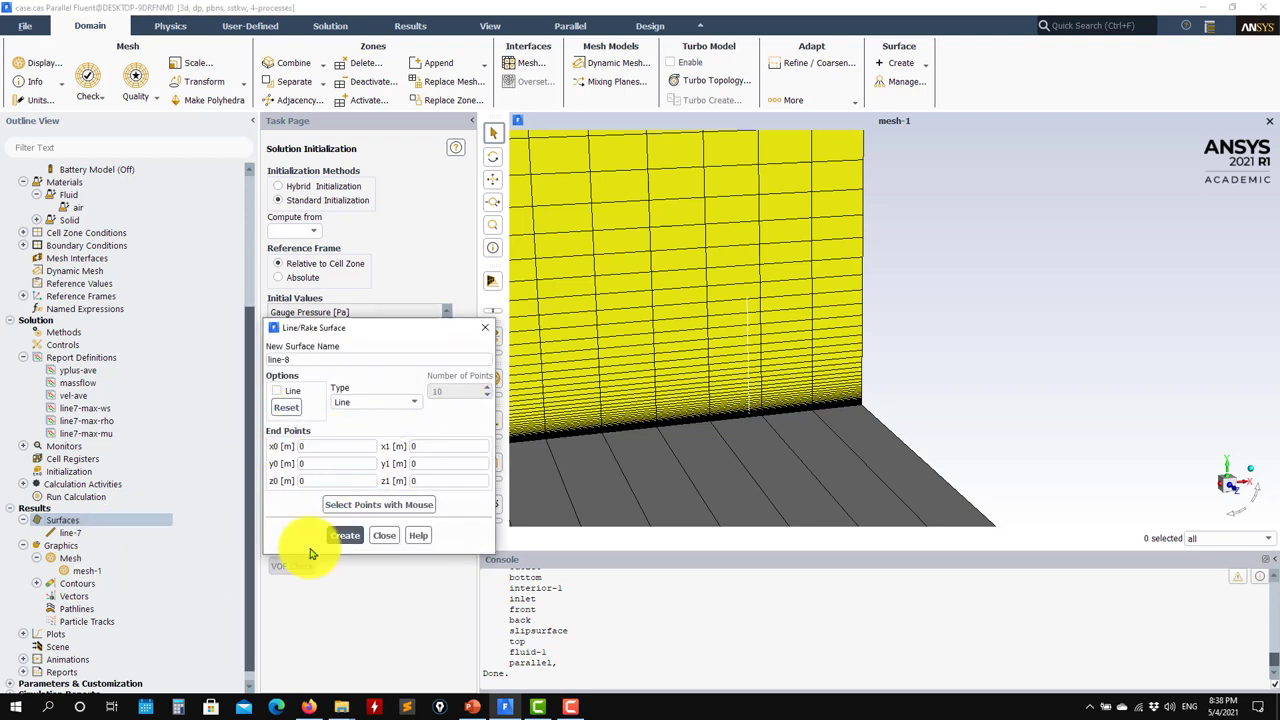
{"action": "left_click", "coordinate": [383, 537]}
Open the custom field function definitions, view the shear_velocity formula, and check the report definitions and monitors in the outline
{"action": "scroll", "coordinate": [157, 505], "scroll_direction": "down", "scroll_amount": 1}
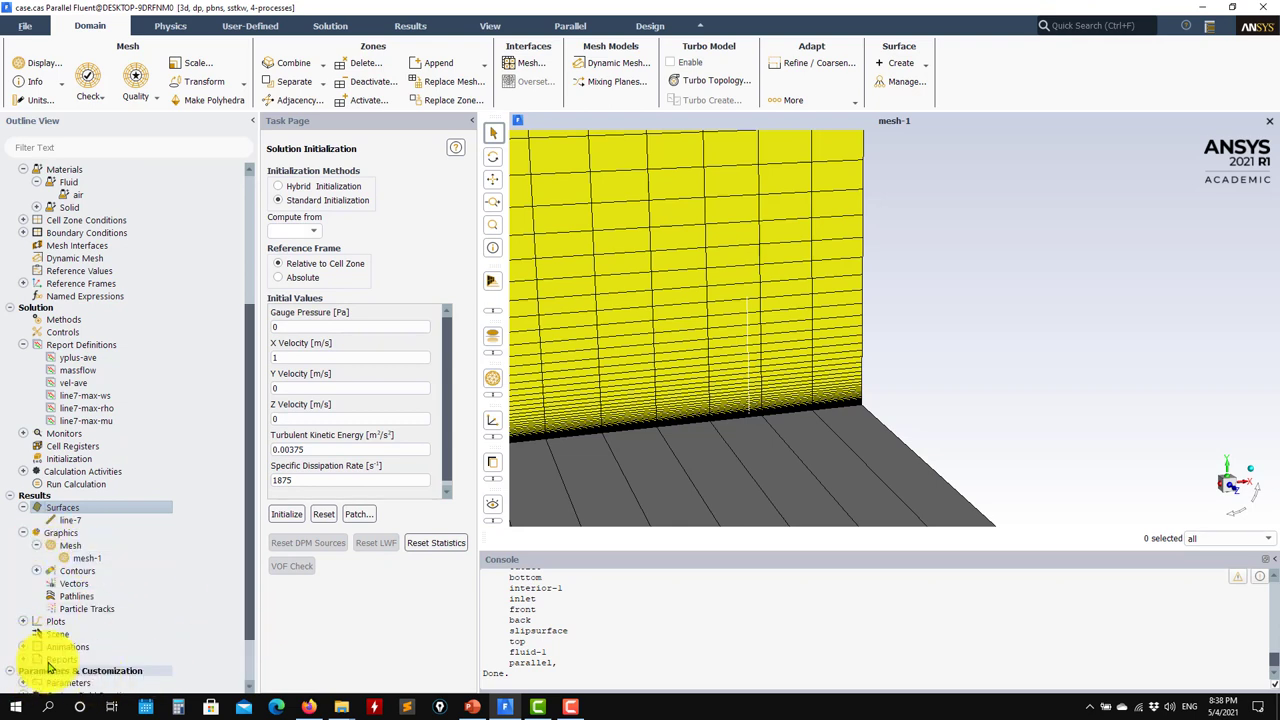
{"action": "scroll", "coordinate": [48, 668], "scroll_direction": "down", "scroll_amount": 2}
{"action": "left_click", "coordinate": [24, 633]}
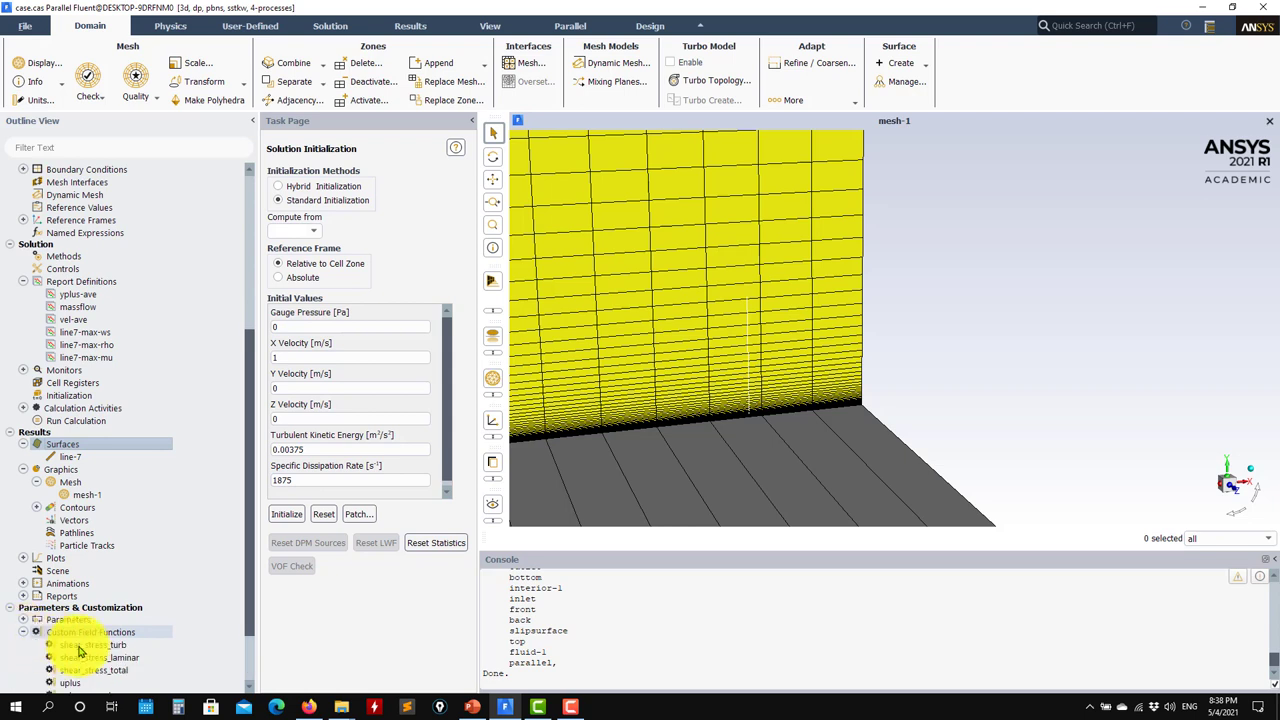
{"action": "scroll", "coordinate": [177, 618], "scroll_direction": "down", "scroll_amount": 2}
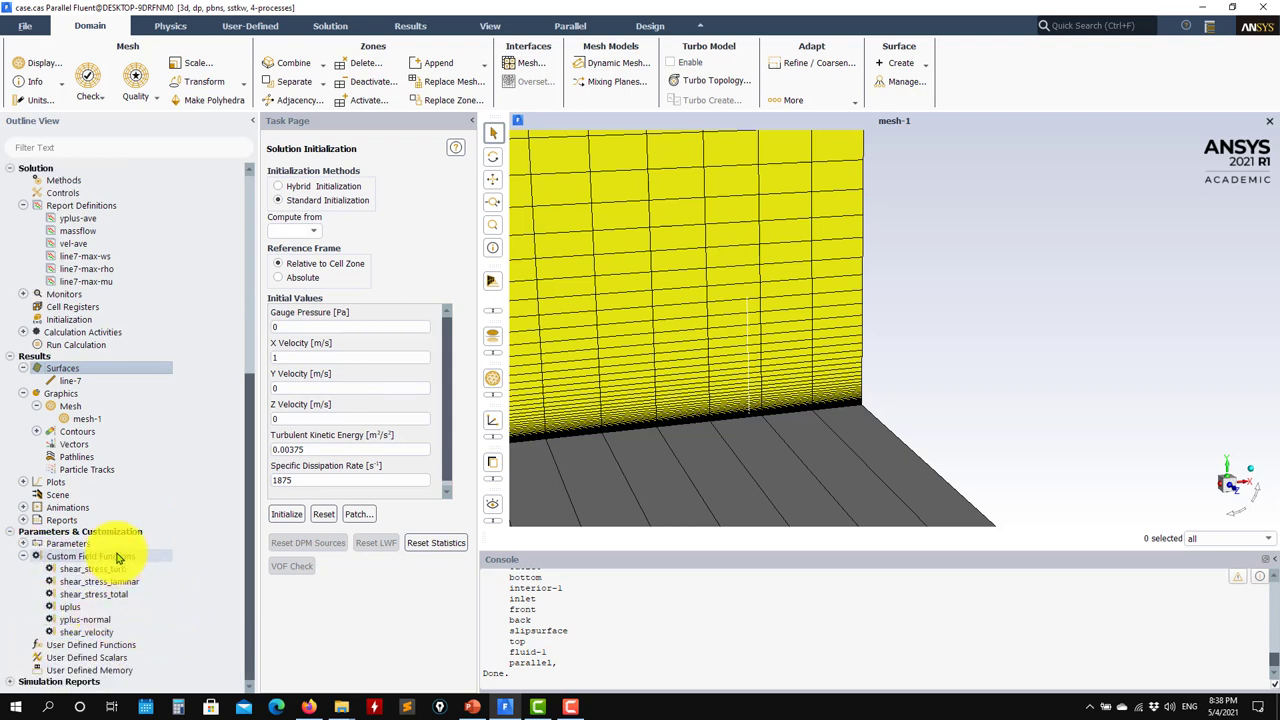
{"action": "right_click", "coordinate": [117, 558]}
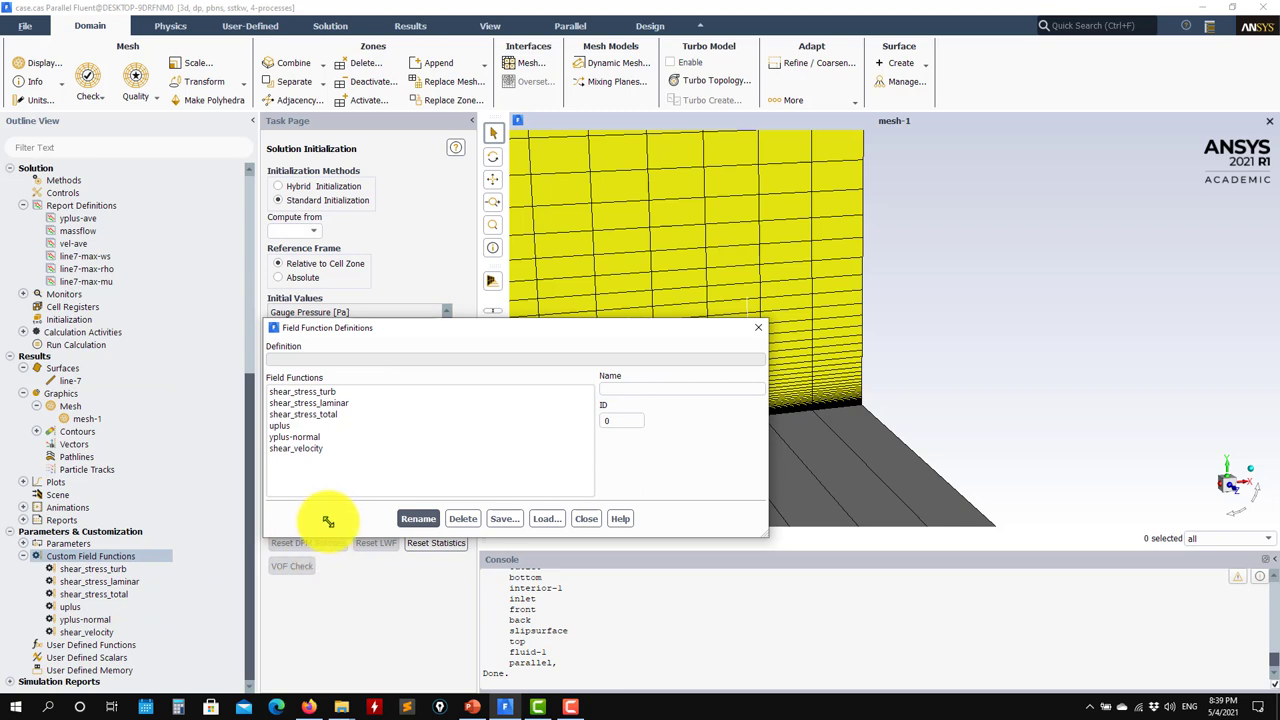
{"action": "left_click", "coordinate": [292, 448]}
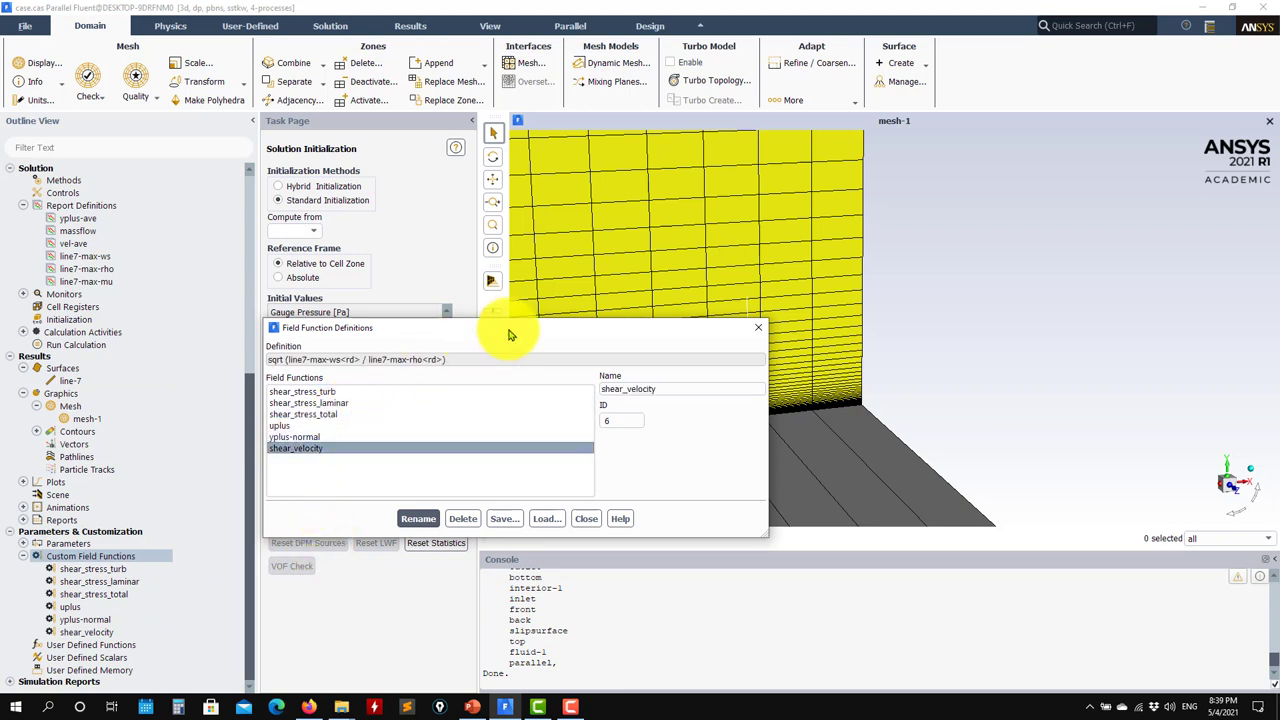
{"action": "left_click_drag", "start_coordinate": [457, 329], "coordinate": [310, 398]}
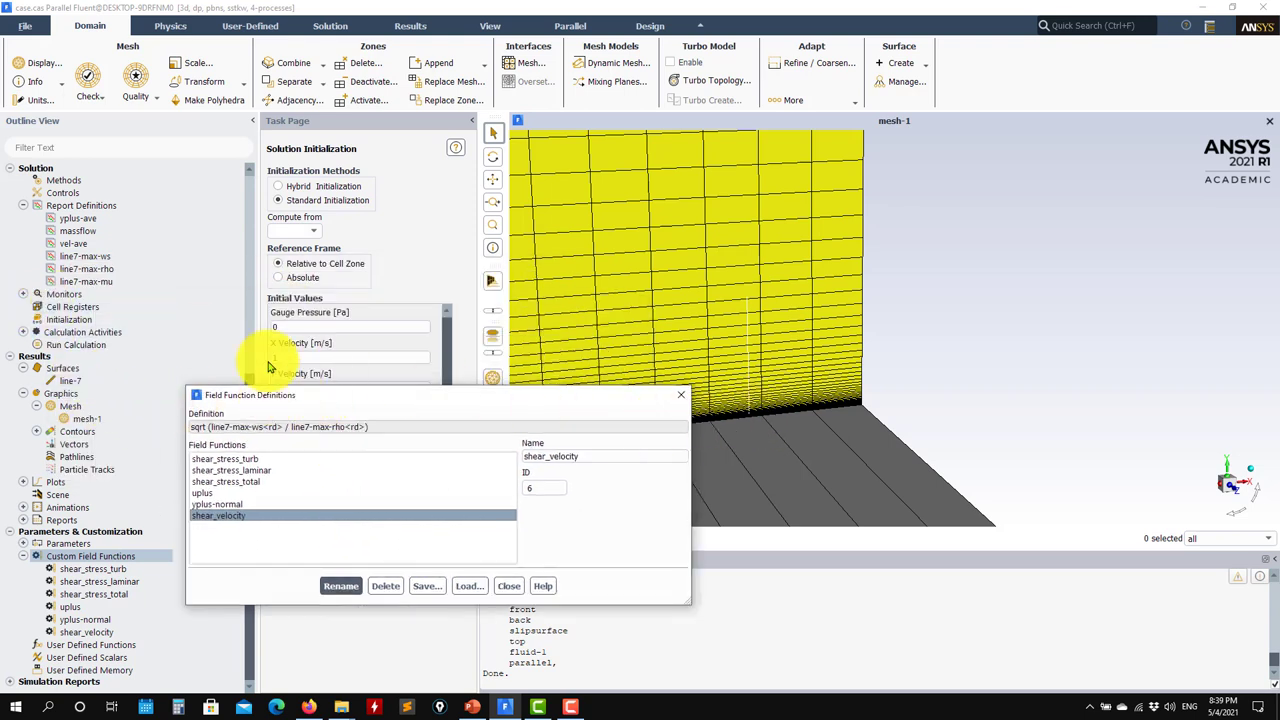
{"action": "left_click", "coordinate": [24, 294]}
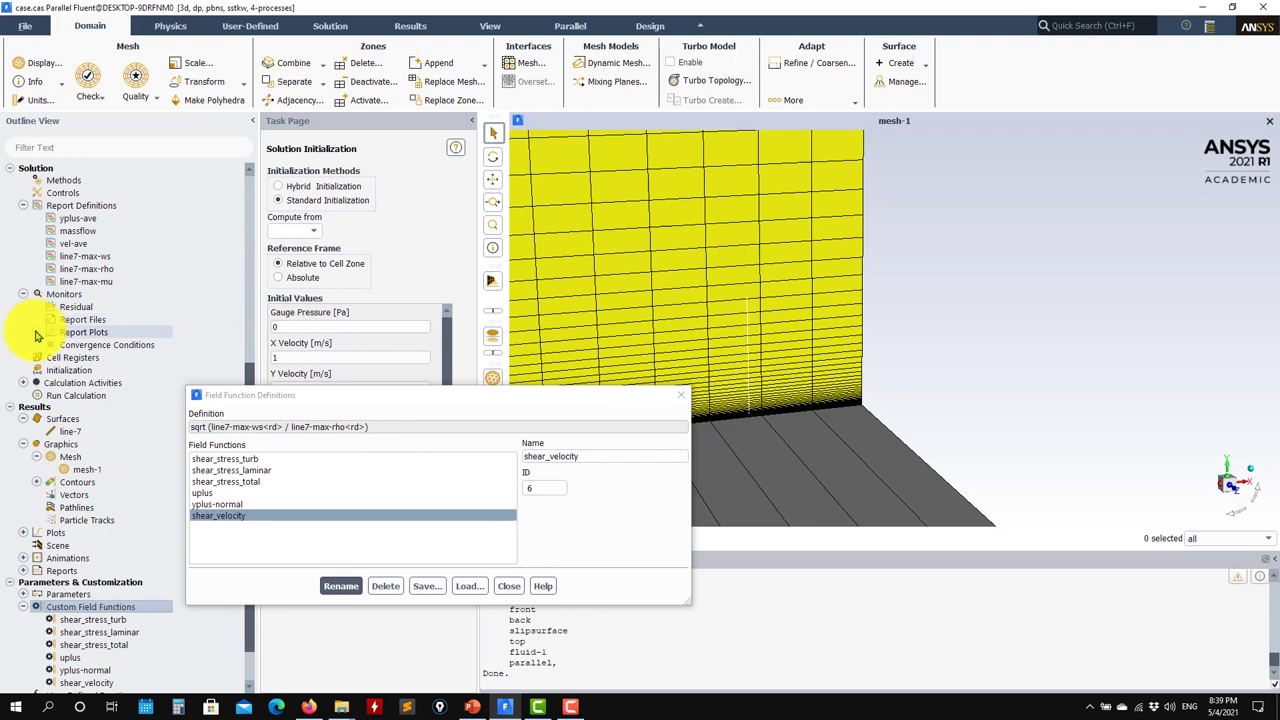
{"action": "left_click", "coordinate": [24, 294]}
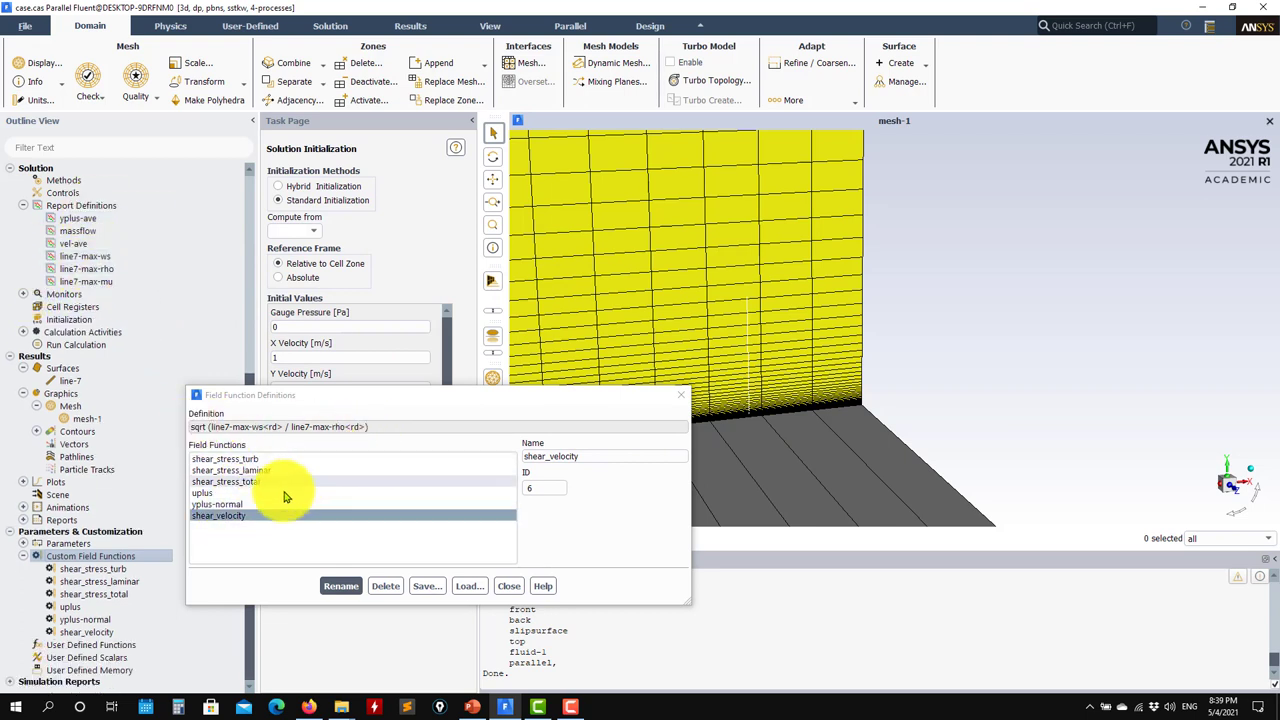
View the definitions of the uplus, yplus-normal and shear stress field functions, and close the definitions without changes
{"action": "left_click", "coordinate": [207, 494]}
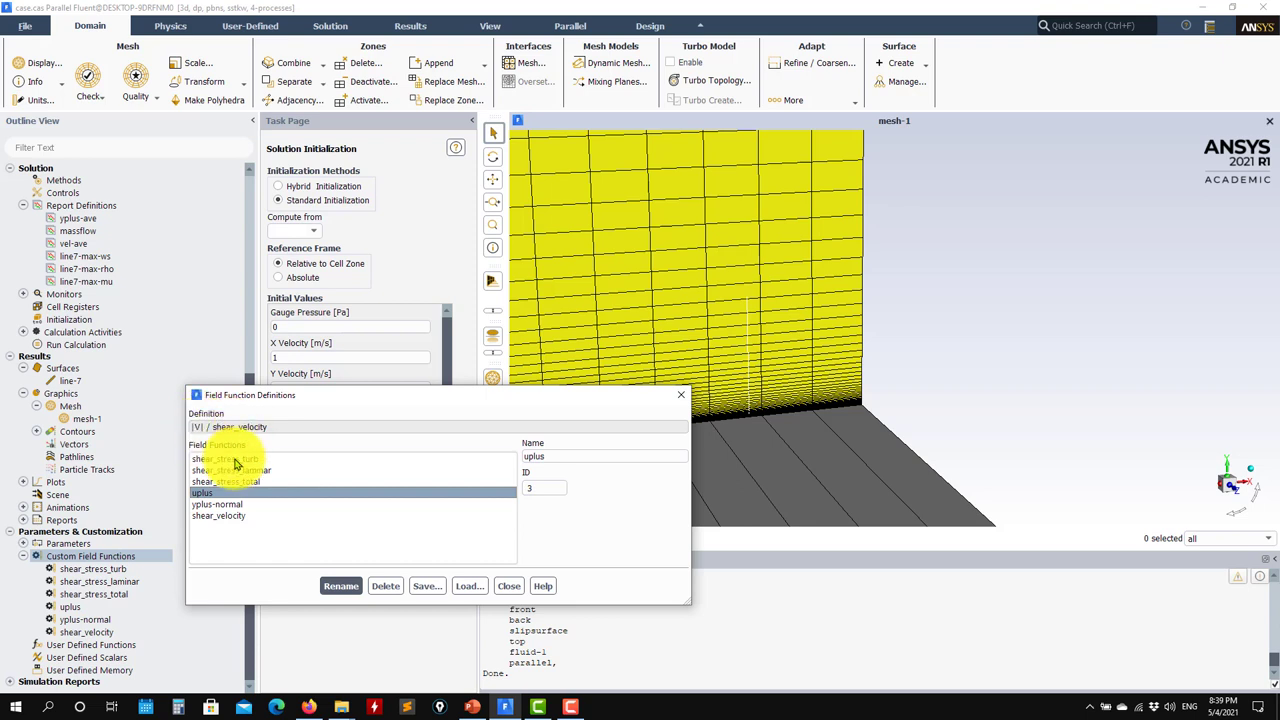
{"action": "left_click", "coordinate": [214, 504]}
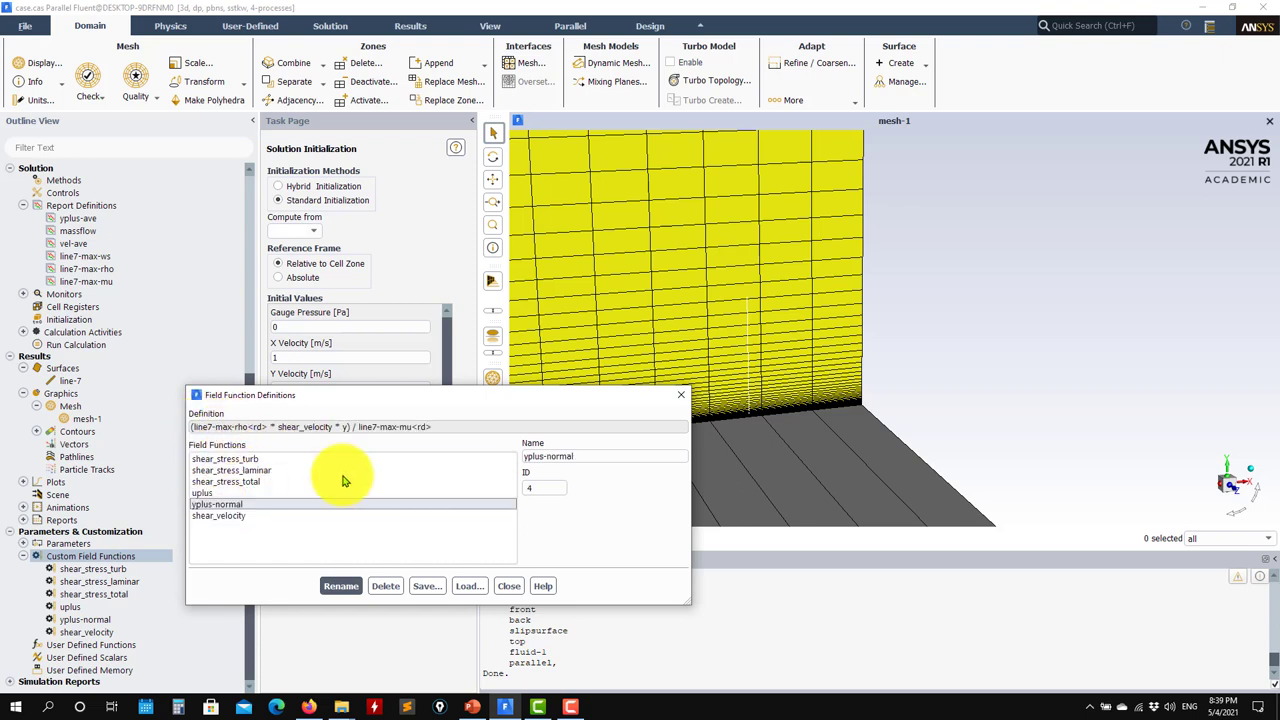
{"action": "left_click_drag", "start_coordinate": [503, 400], "coordinate": [358, 202]}
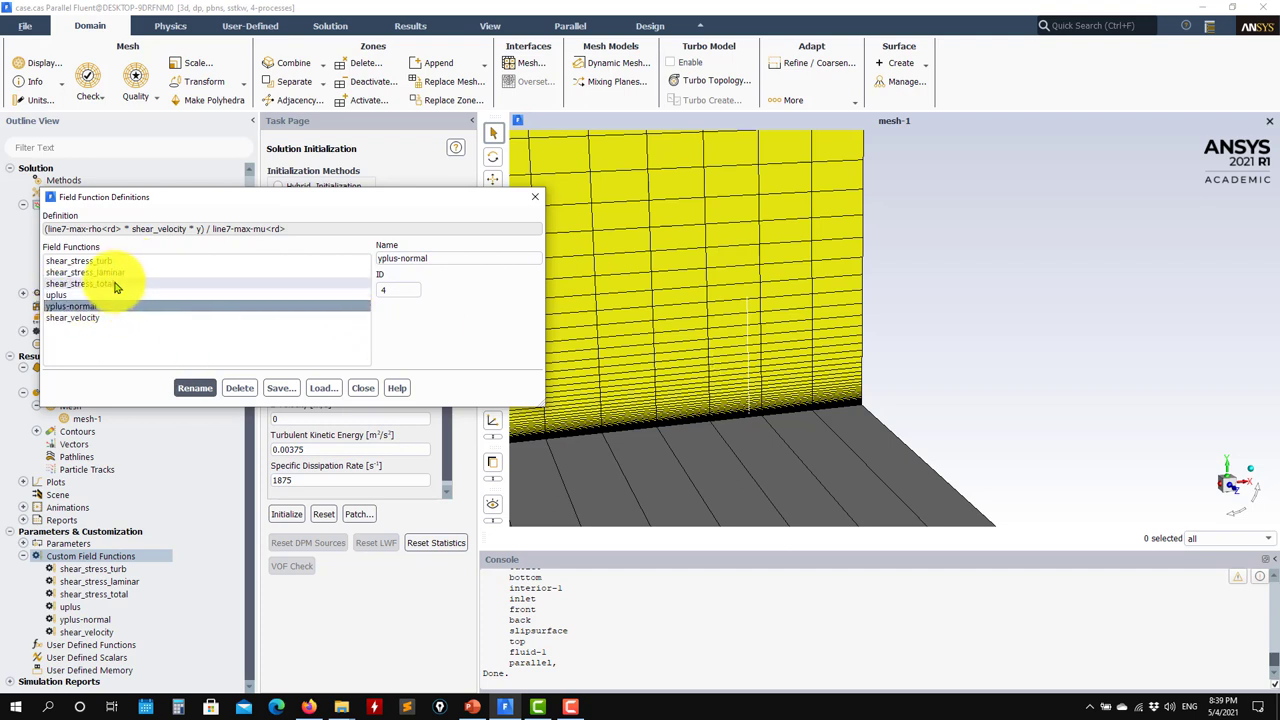
{"action": "left_click", "coordinate": [85, 272]}
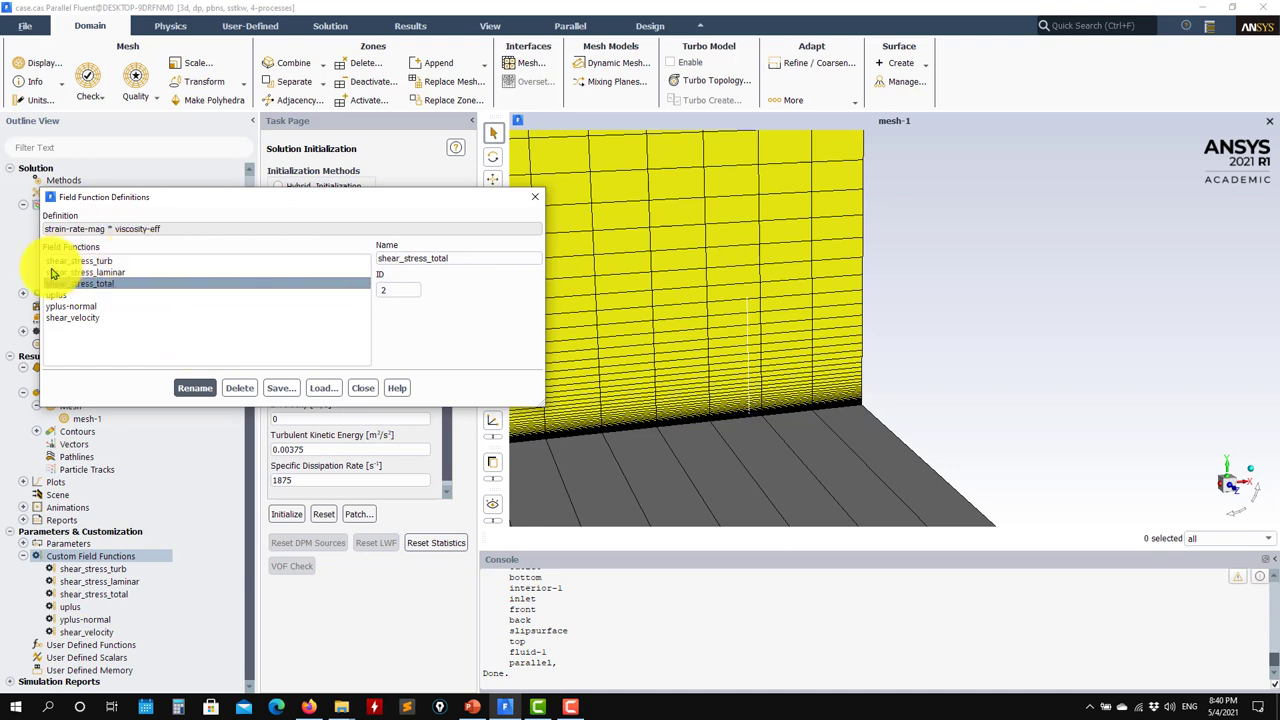
{"action": "left_click", "coordinate": [364, 388]}
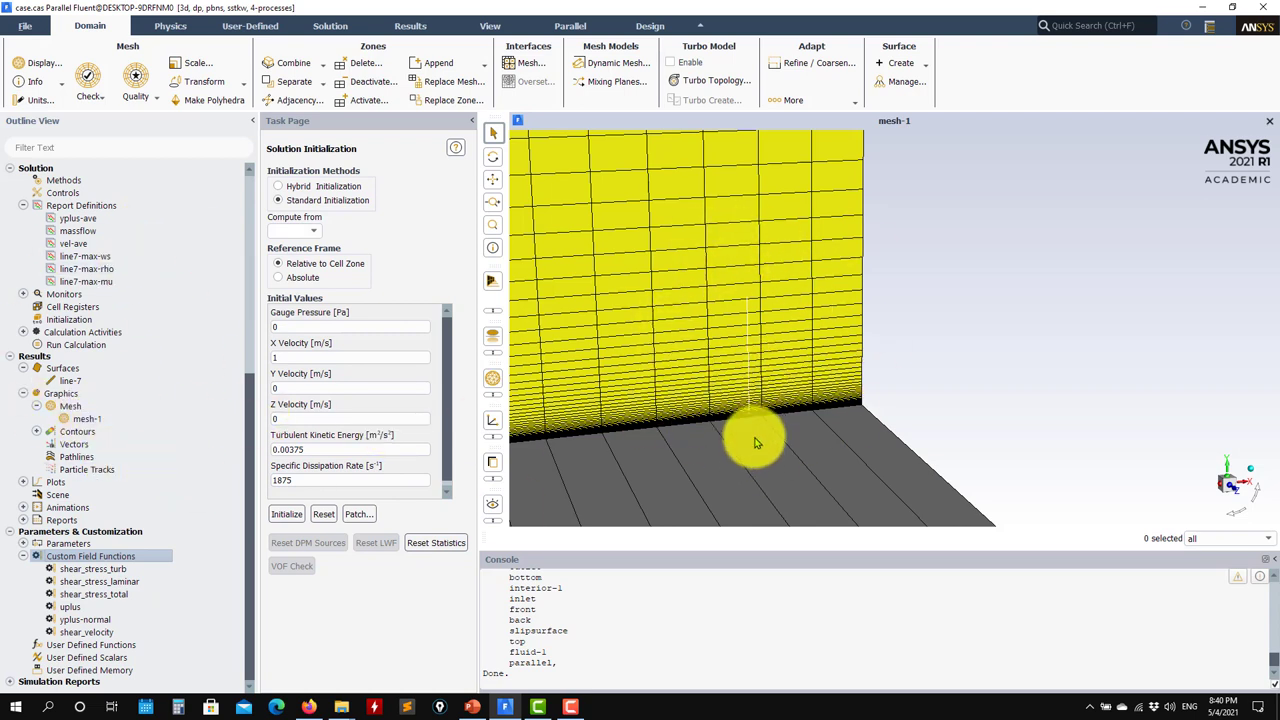
Switch to Firefox and open the flat plate tutorial's Notebook 1 at the plot of the non-dimensional velocity profile
{"action": "left_click", "coordinate": [309, 707]}
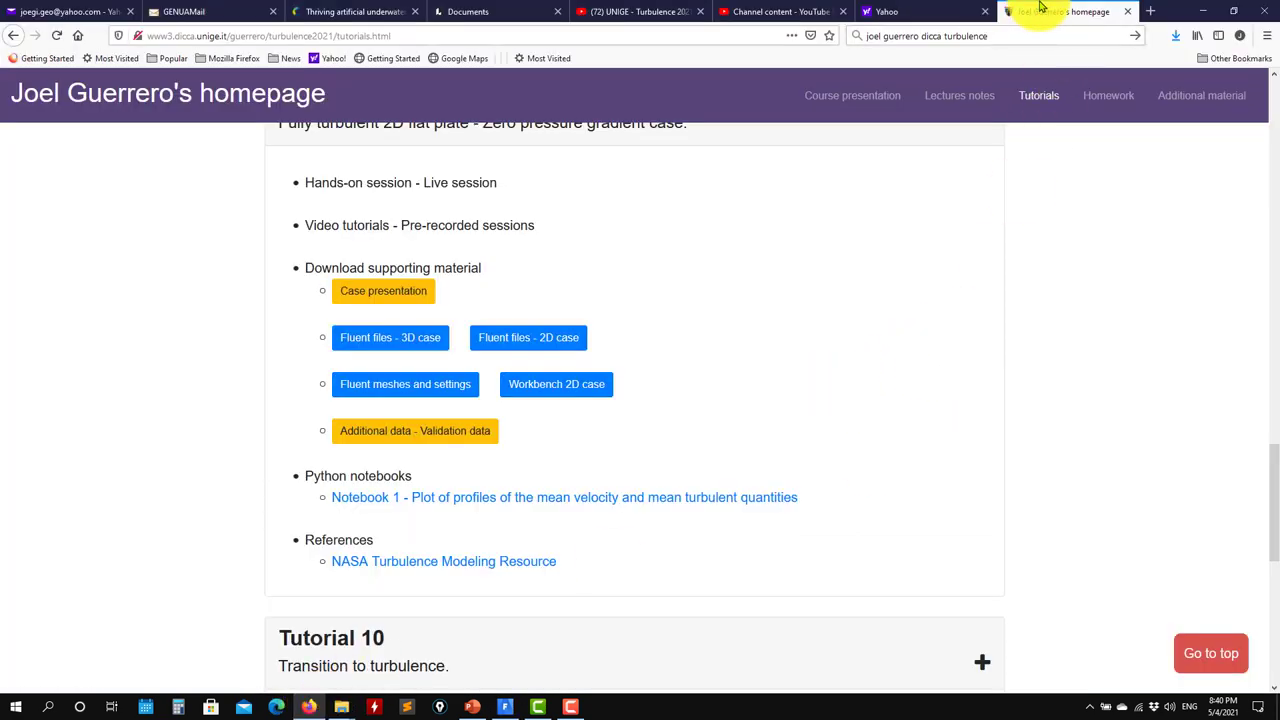
{"action": "scroll", "coordinate": [114, 430], "scroll_direction": "down", "scroll_amount": 2}
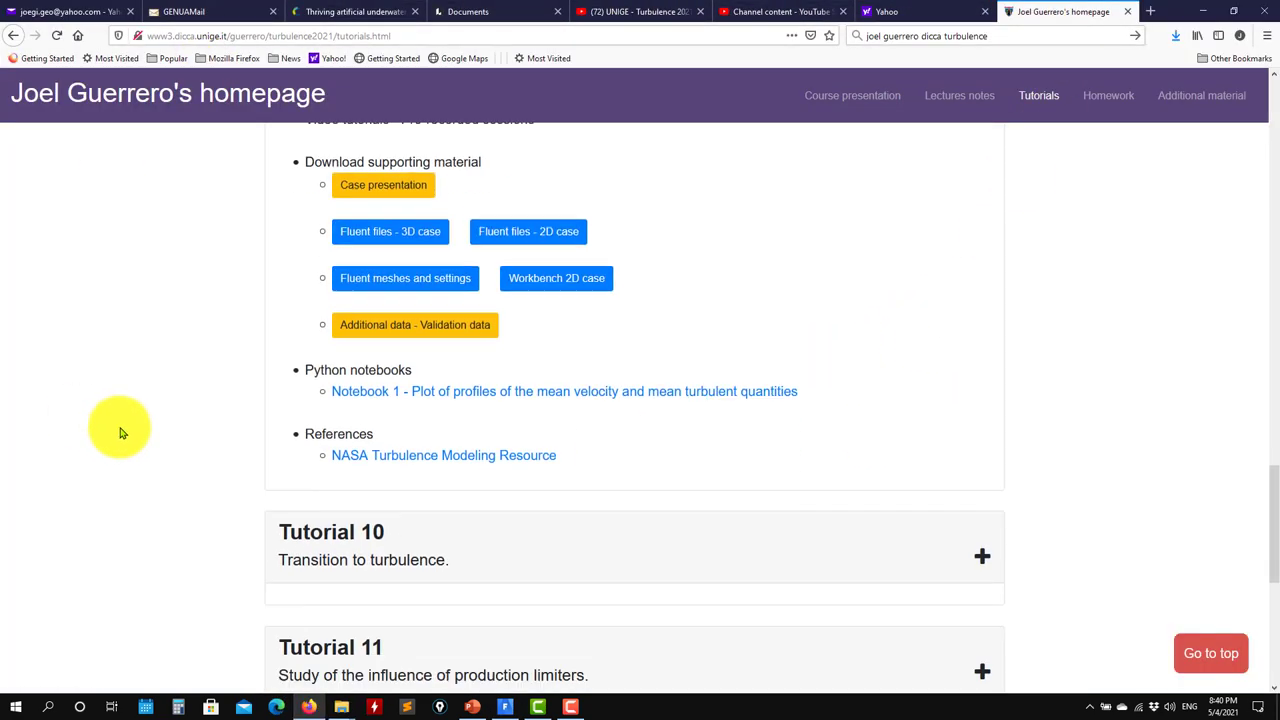
{"action": "left_click", "coordinate": [449, 364]}
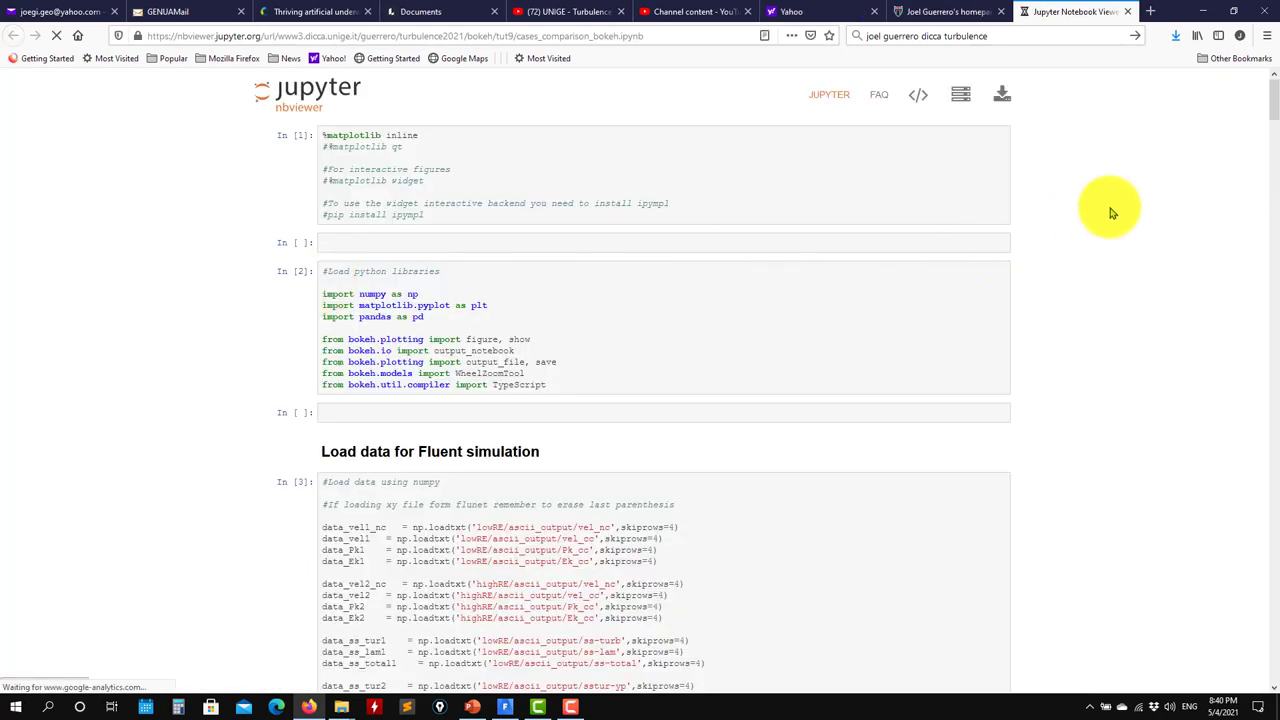
{"action": "scroll", "coordinate": [1274, 124], "scroll_direction": "down", "scroll_amount": 2}
{"action": "left_click_drag", "start_coordinate": [1274, 124], "coordinate": [1242, 240]}
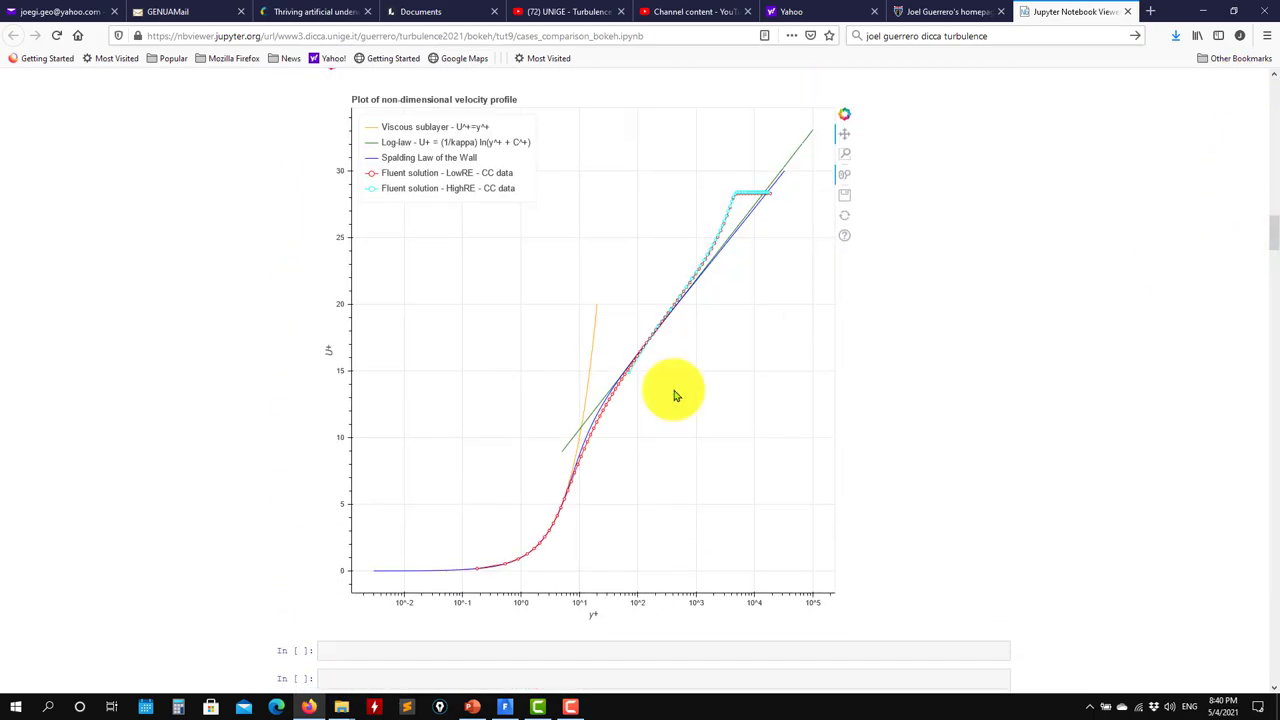
Compare the LowRE and HighRE Fluent solutions with the law of the wall in the non-dimensional velocity plot, muting each solution in turn
{"action": "left_click_drag", "start_coordinate": [675, 396], "coordinate": [648, 397]}
{"action": "scroll", "coordinate": [649, 414], "scroll_direction": "up", "scroll_amount": 3}
{"action": "scroll", "coordinate": [648, 416], "scroll_direction": "down", "scroll_amount": 3}
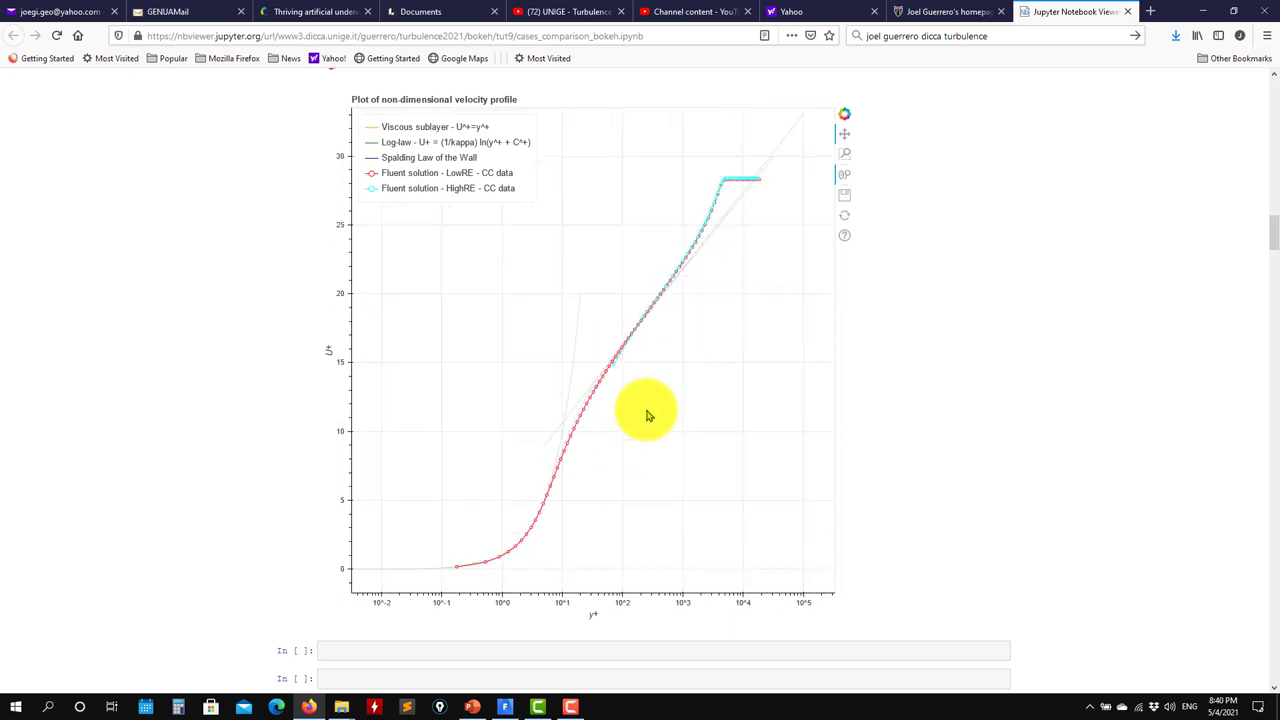
{"action": "left_click", "coordinate": [437, 194]}
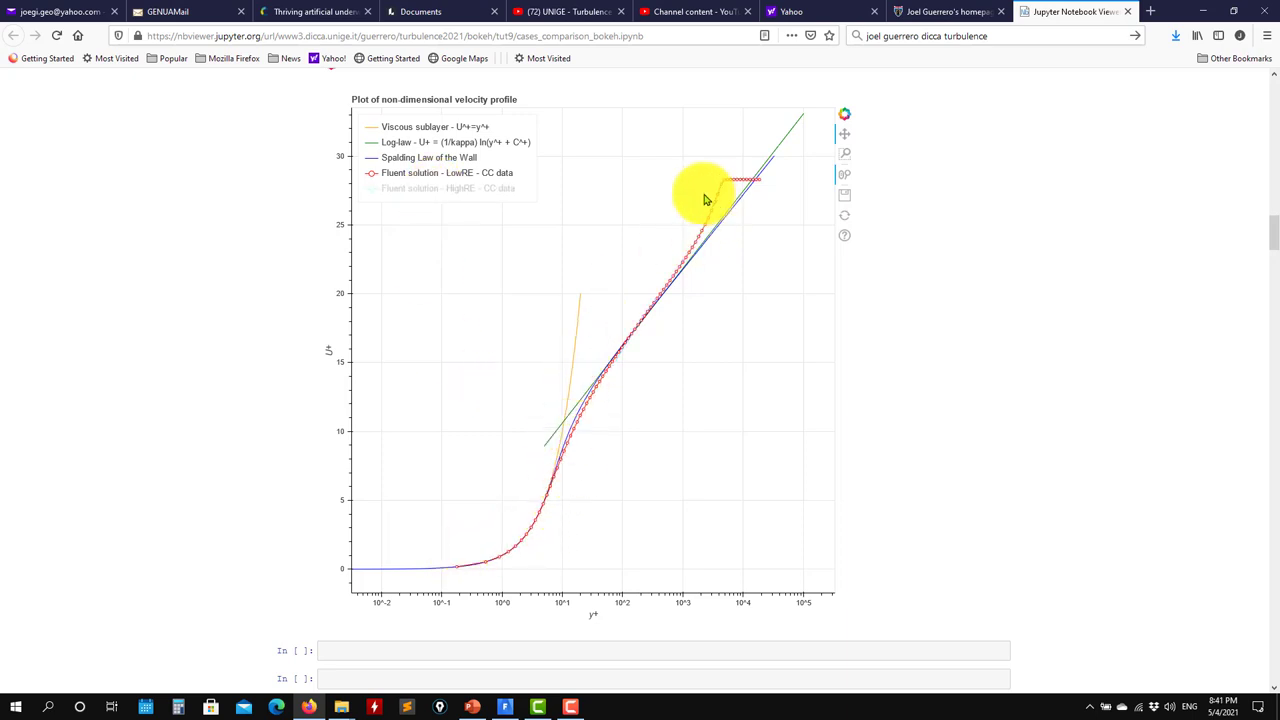
{"action": "left_click", "coordinate": [462, 187]}
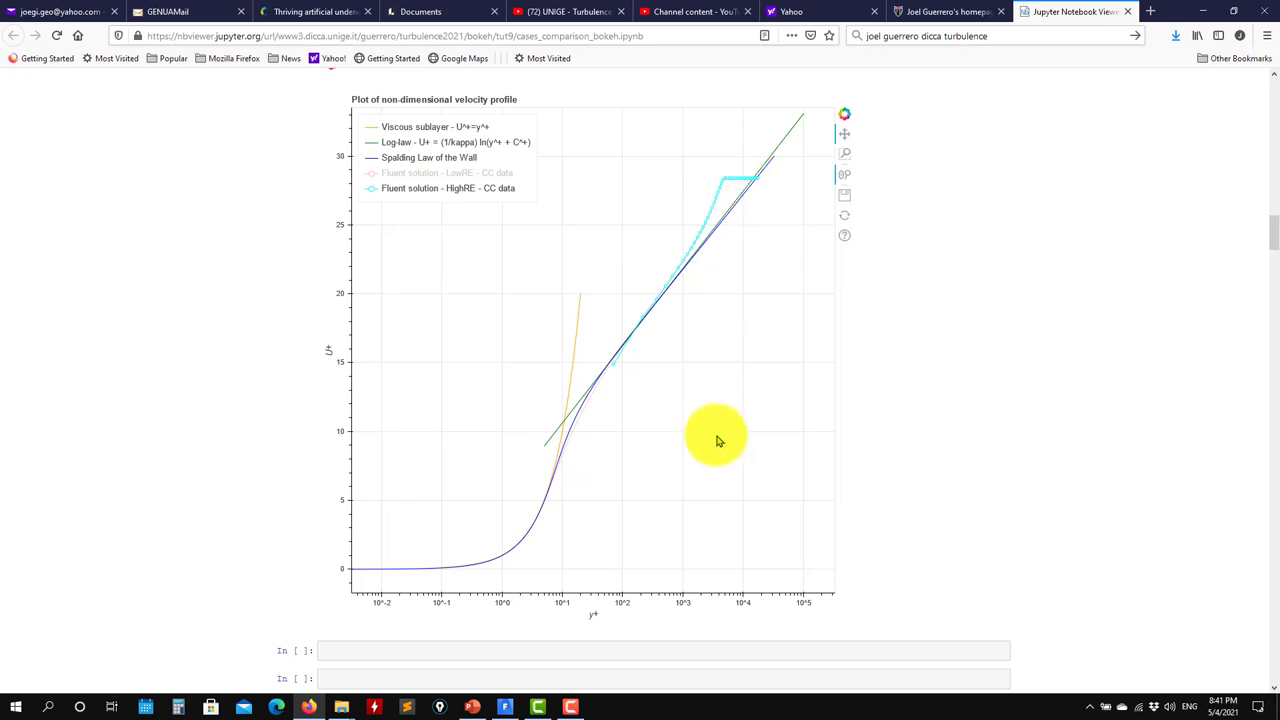
{"action": "left_click_drag", "start_coordinate": [717, 440], "coordinate": [744, 413]}
Examine the near-wall difference between the LowRE and HighRE curves in the velocity profile plot of y+ against U
{"action": "scroll", "coordinate": [960, 471], "scroll_direction": "down", "scroll_amount": 15}
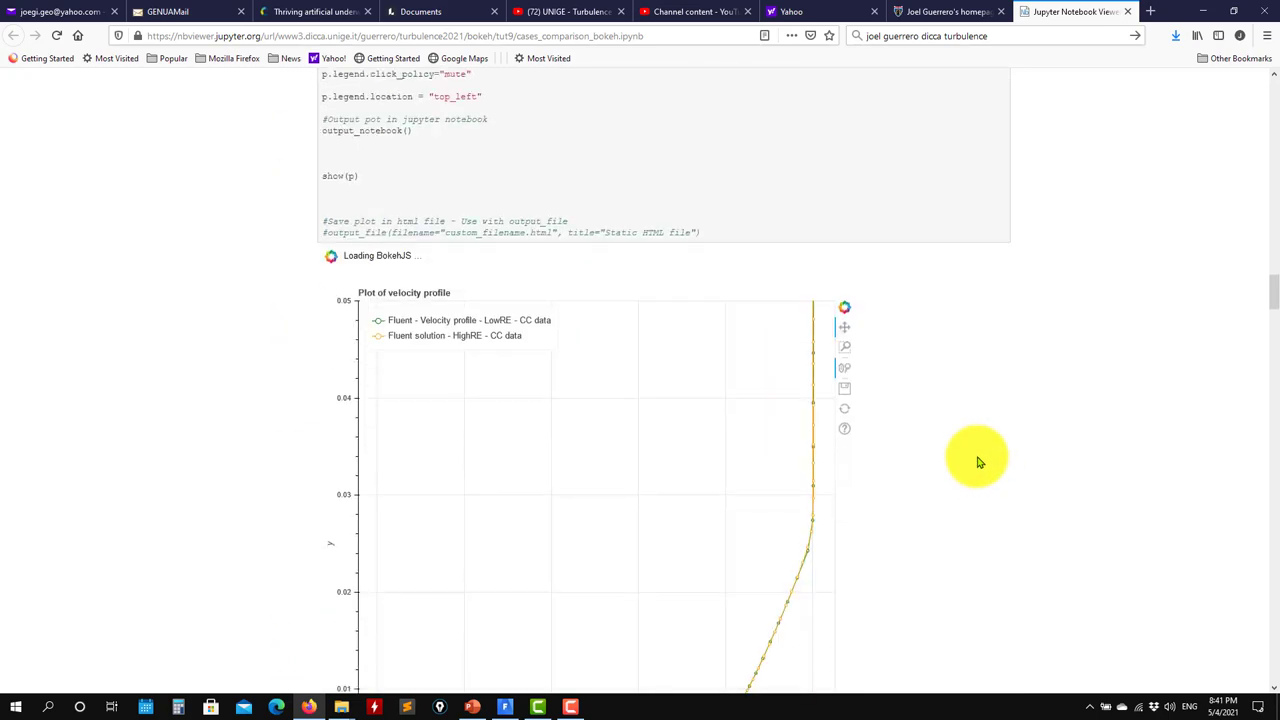
{"action": "scroll", "coordinate": [1006, 429], "scroll_direction": "down", "scroll_amount": 8}
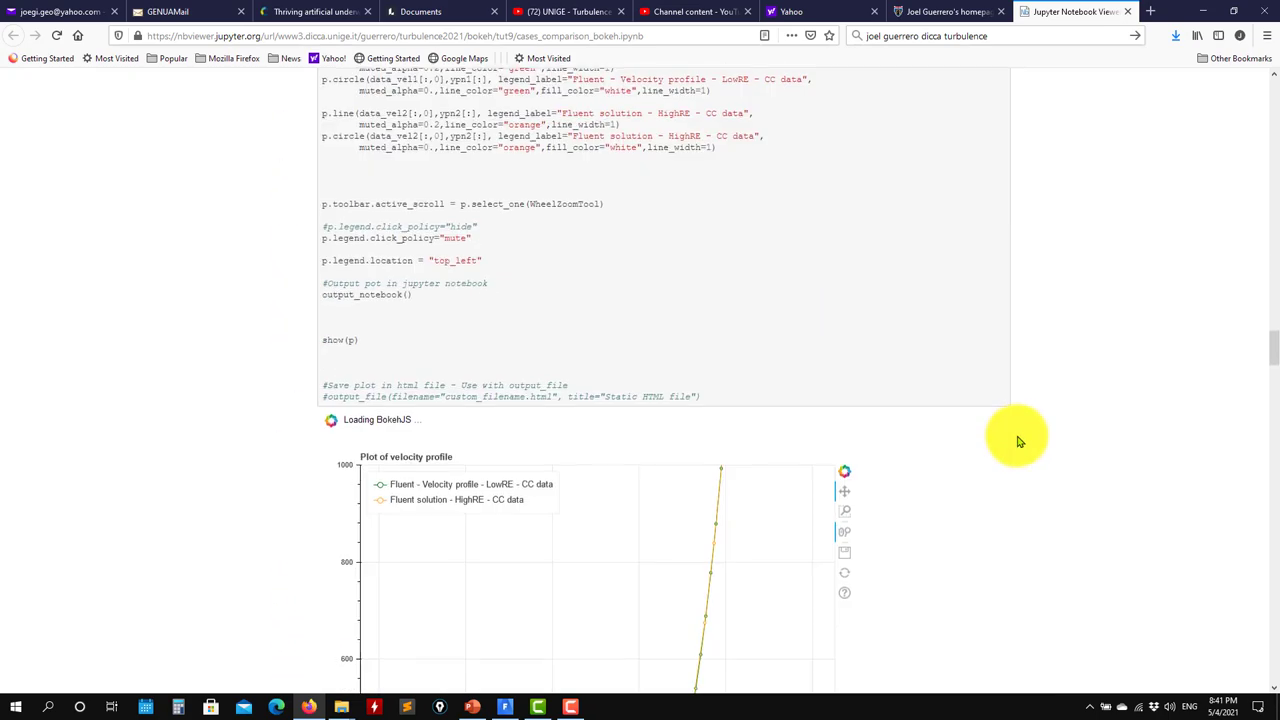
{"action": "scroll", "coordinate": [1018, 453], "scroll_direction": "down", "scroll_amount": 5}
{"action": "scroll", "coordinate": [720, 451], "scroll_direction": "up", "scroll_amount": 5}
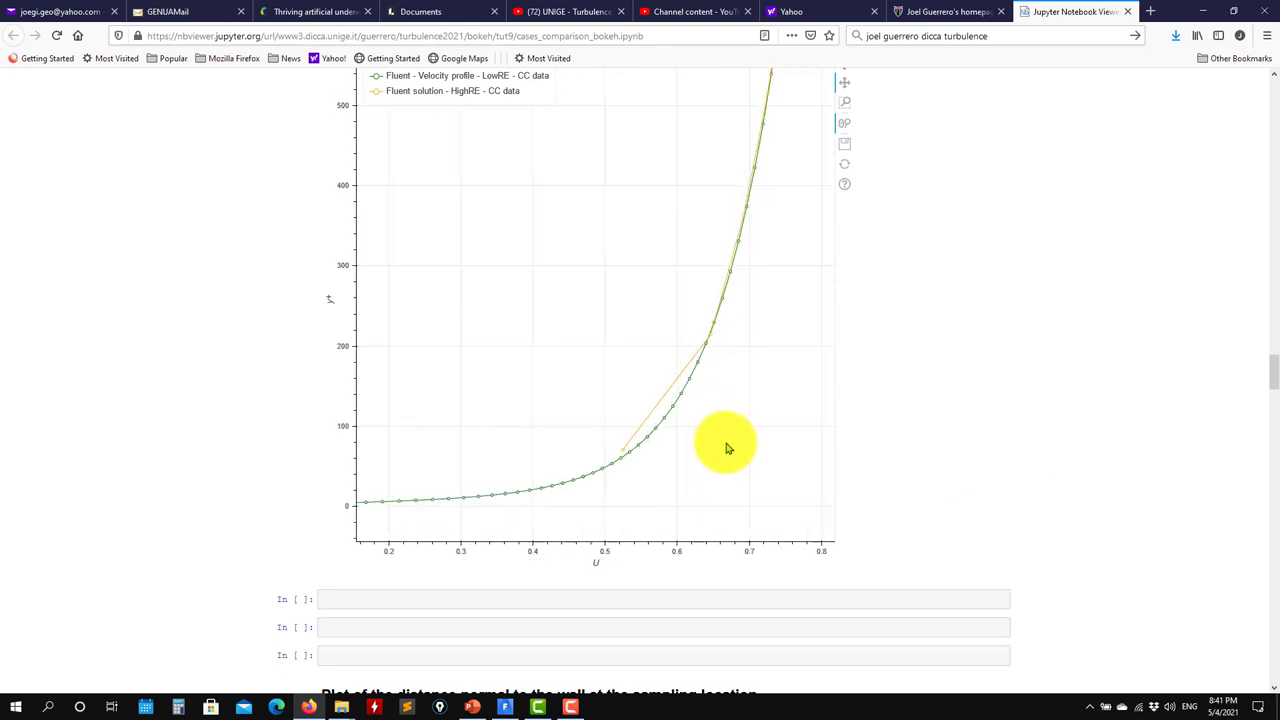
{"action": "scroll", "coordinate": [711, 303], "scroll_direction": "down", "scroll_amount": 4}
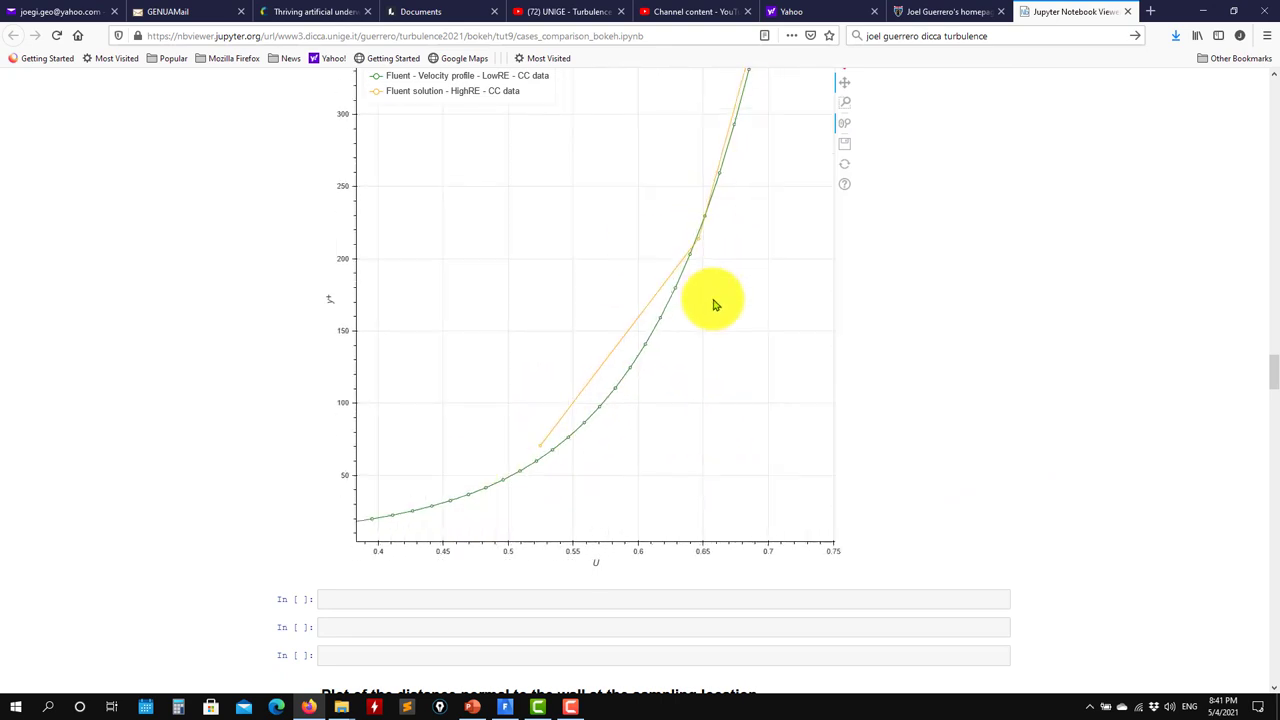
{"action": "left_click_drag", "start_coordinate": [714, 310], "coordinate": [626, 374]}
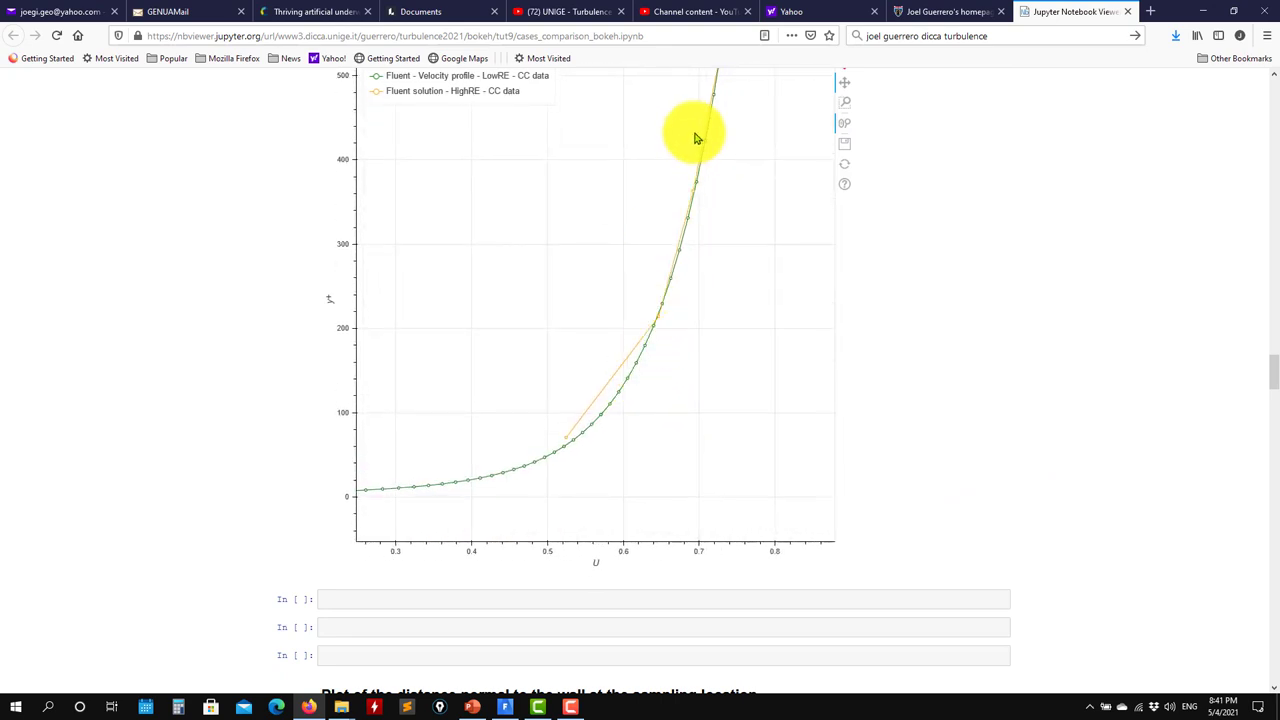
{"action": "scroll", "coordinate": [700, 394], "scroll_direction": "down", "scroll_amount": 2}
{"action": "left_click_drag", "start_coordinate": [731, 340], "coordinate": [636, 416]}
{"action": "scroll", "coordinate": [636, 416], "scroll_direction": "down", "scroll_amount": 1}
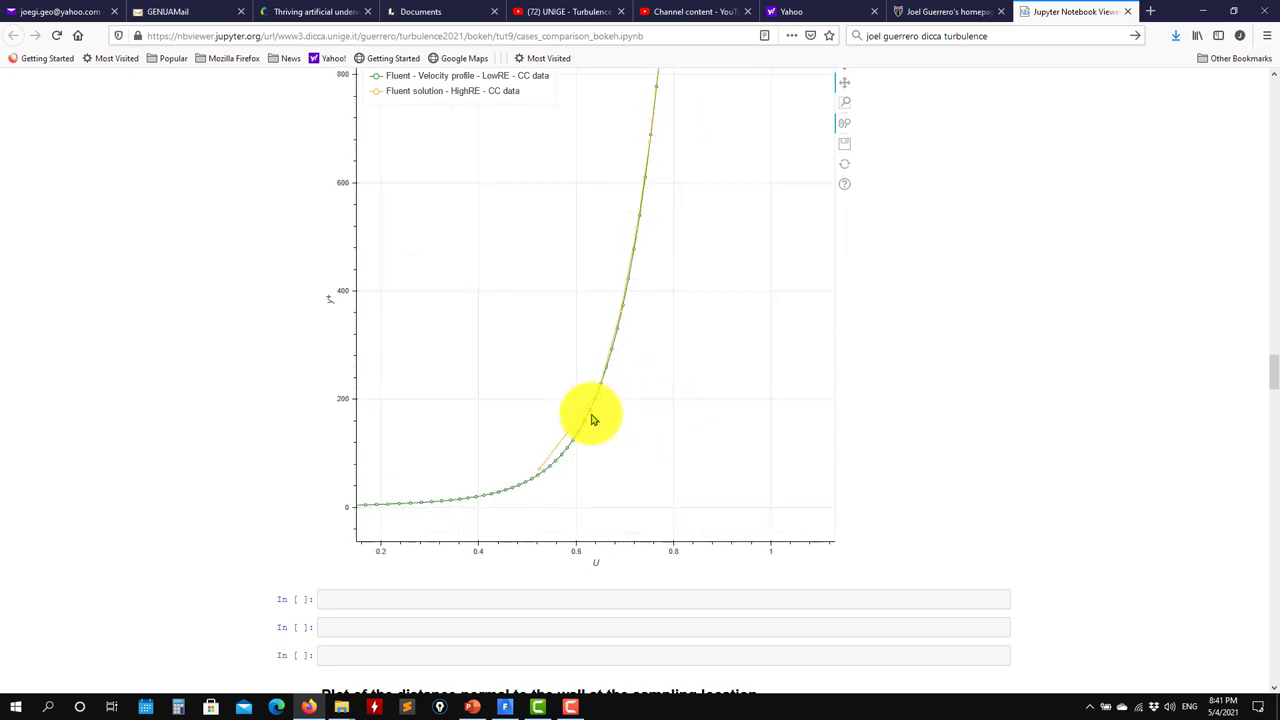
{"action": "scroll", "coordinate": [630, 428], "scroll_direction": "up", "scroll_amount": 3}
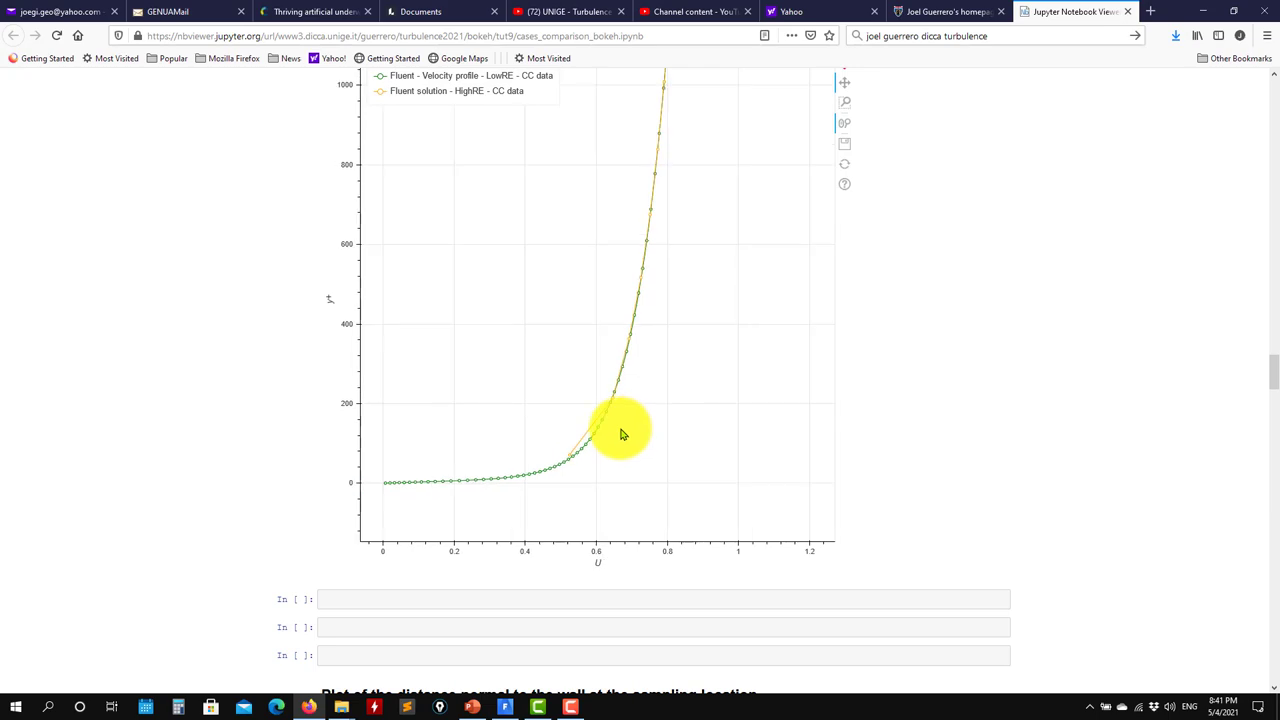
{"action": "left_click_drag", "start_coordinate": [626, 428], "coordinate": [652, 315]}
Examine the near-wall peak of the curves in the plot of production and dissipation of TKE
{"action": "scroll", "coordinate": [951, 437], "scroll_direction": "down", "scroll_amount": 10}
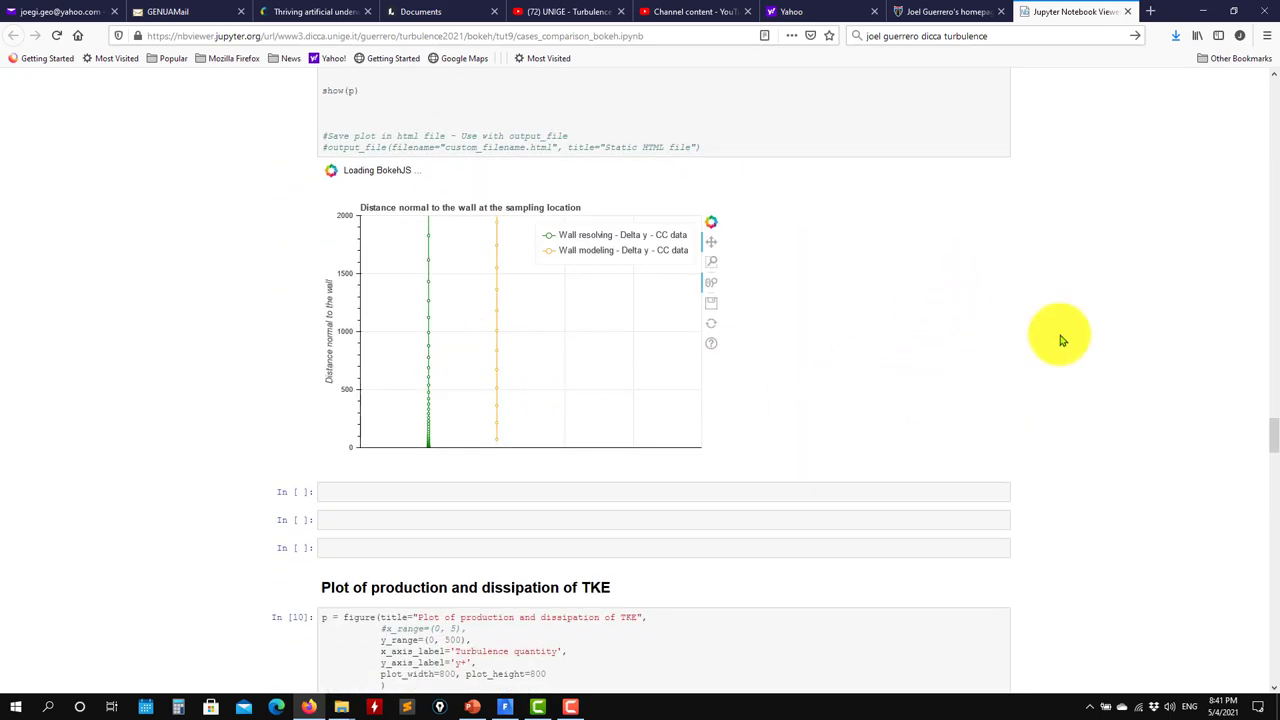
{"action": "scroll", "coordinate": [1060, 340], "scroll_direction": "down", "scroll_amount": 15}
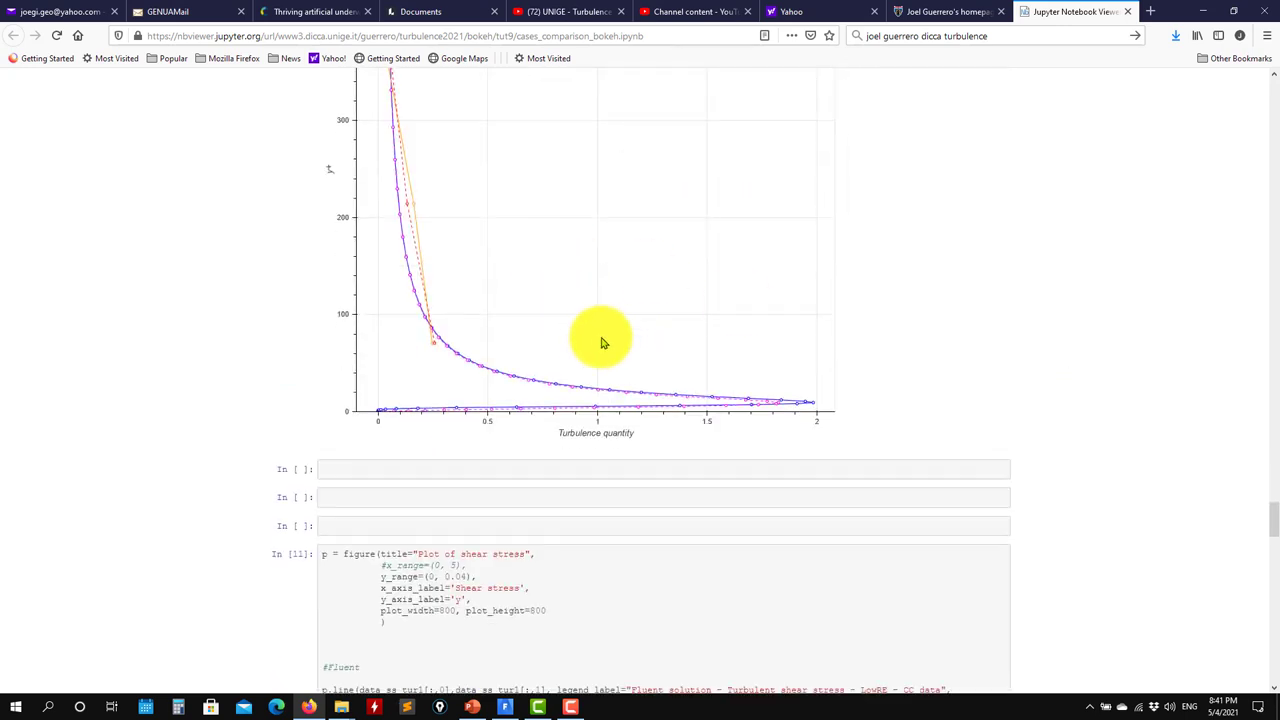
{"action": "left_click_drag", "start_coordinate": [603, 343], "coordinate": [622, 305]}
{"action": "left_click_drag", "start_coordinate": [641, 360], "coordinate": [514, 286]}
{"action": "scroll", "coordinate": [583, 314], "scroll_direction": "up", "scroll_amount": 5}
{"action": "scroll", "coordinate": [504, 305], "scroll_direction": "up", "scroll_amount": 3}
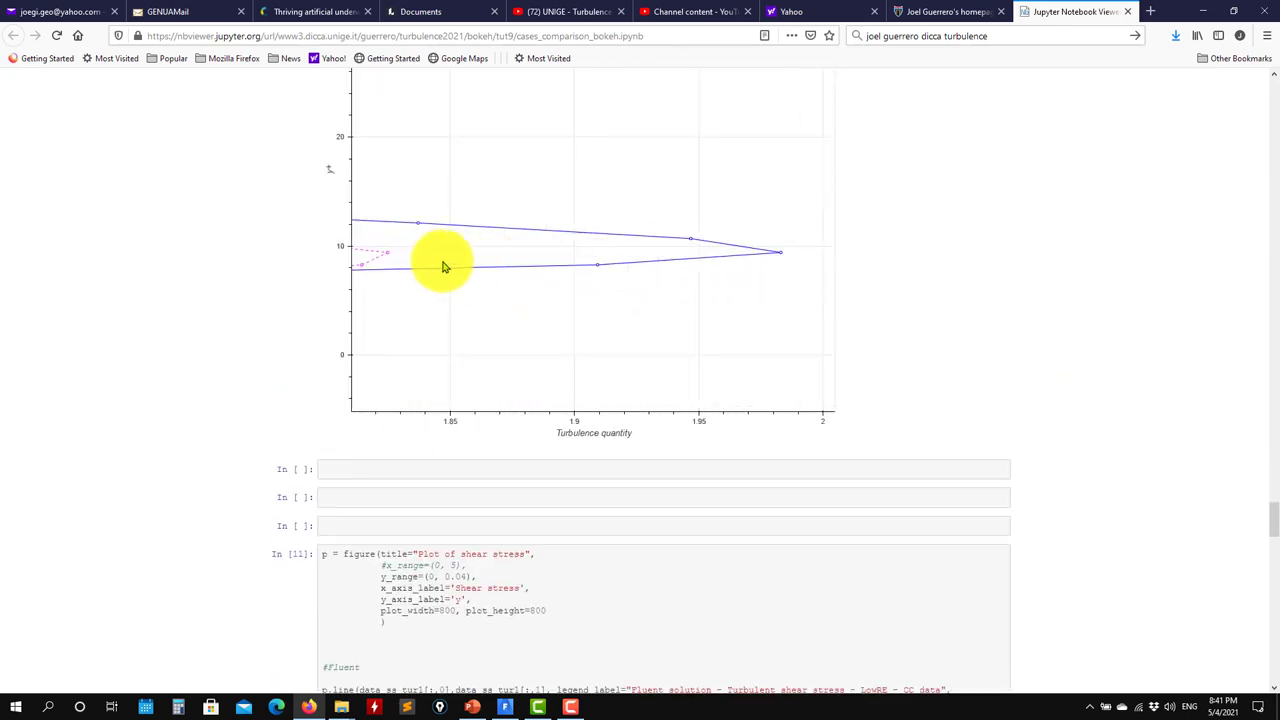
Compare the LowRE and HighRE production and dissipation curves in the TKE plot, from the full profile down to the near-wall region
{"action": "scroll", "coordinate": [534, 243], "scroll_direction": "down", "scroll_amount": 8}
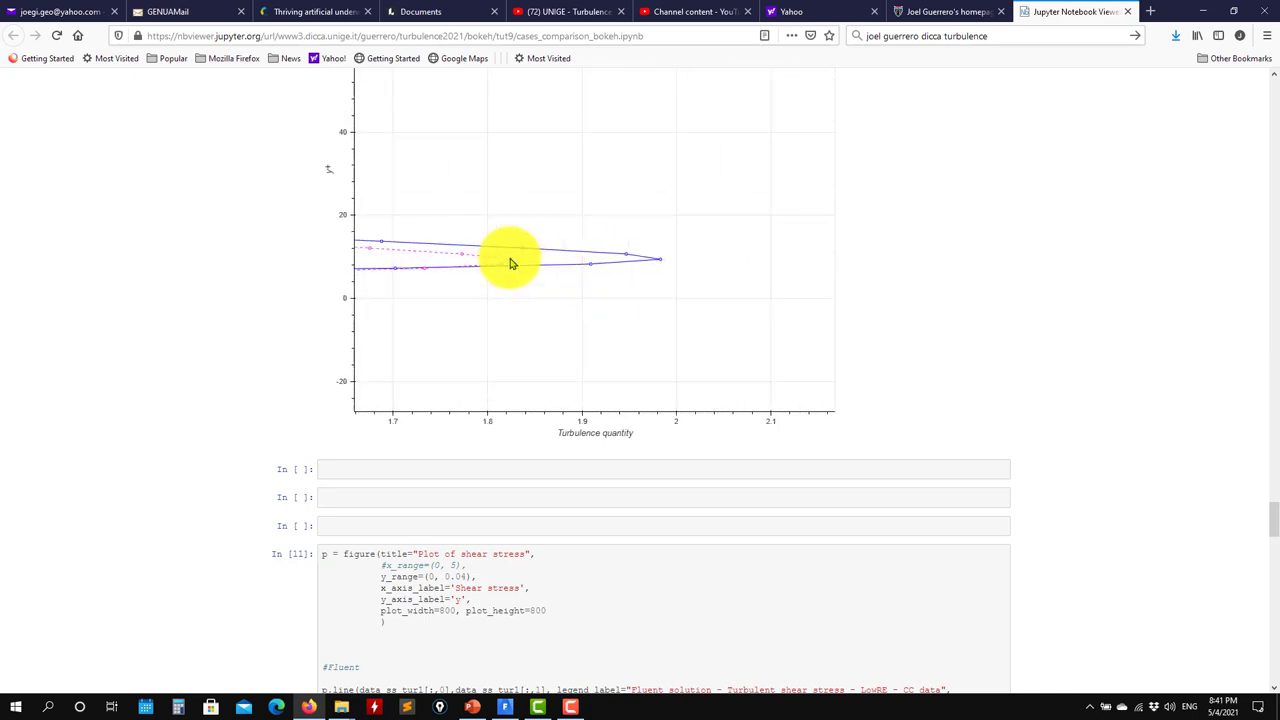
{"action": "scroll", "coordinate": [510, 263], "scroll_direction": "down", "scroll_amount": 6}
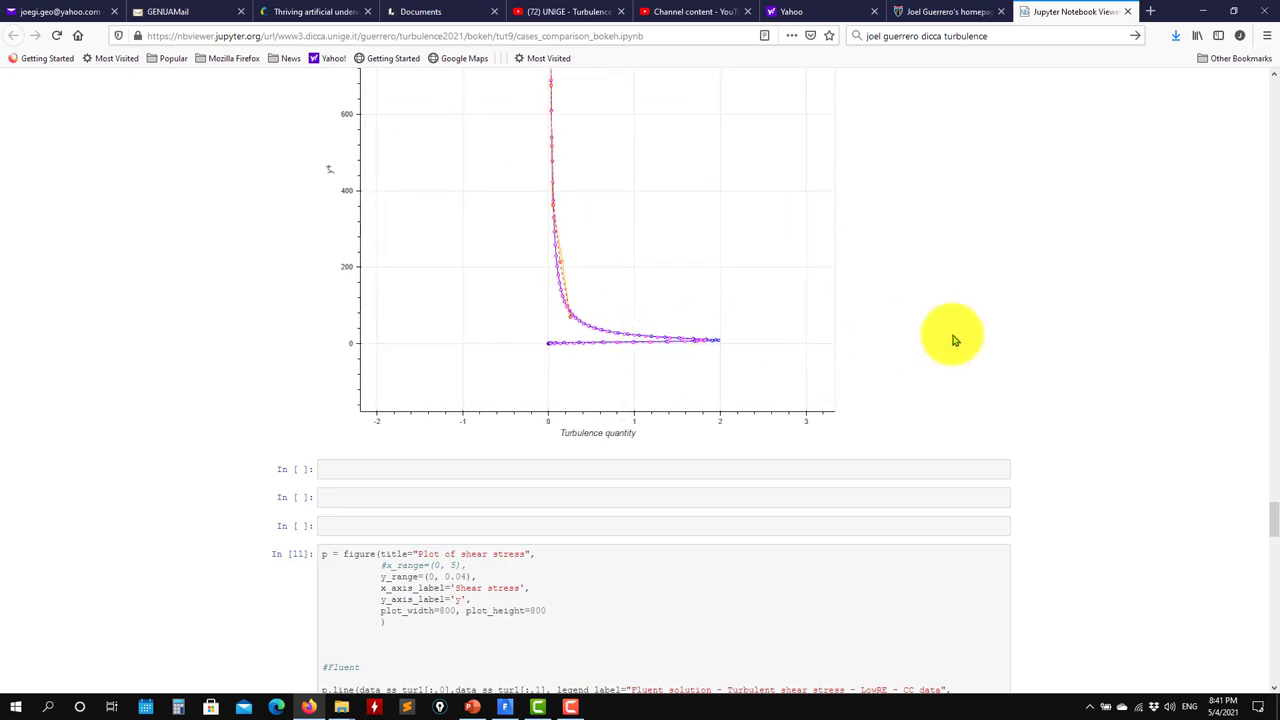
{"action": "scroll", "coordinate": [1024, 330], "scroll_direction": "up", "scroll_amount": 3}
{"action": "scroll", "coordinate": [1024, 330], "scroll_direction": "down", "scroll_amount": 3}
{"action": "scroll", "coordinate": [654, 386], "scroll_direction": "up", "scroll_amount": 4}
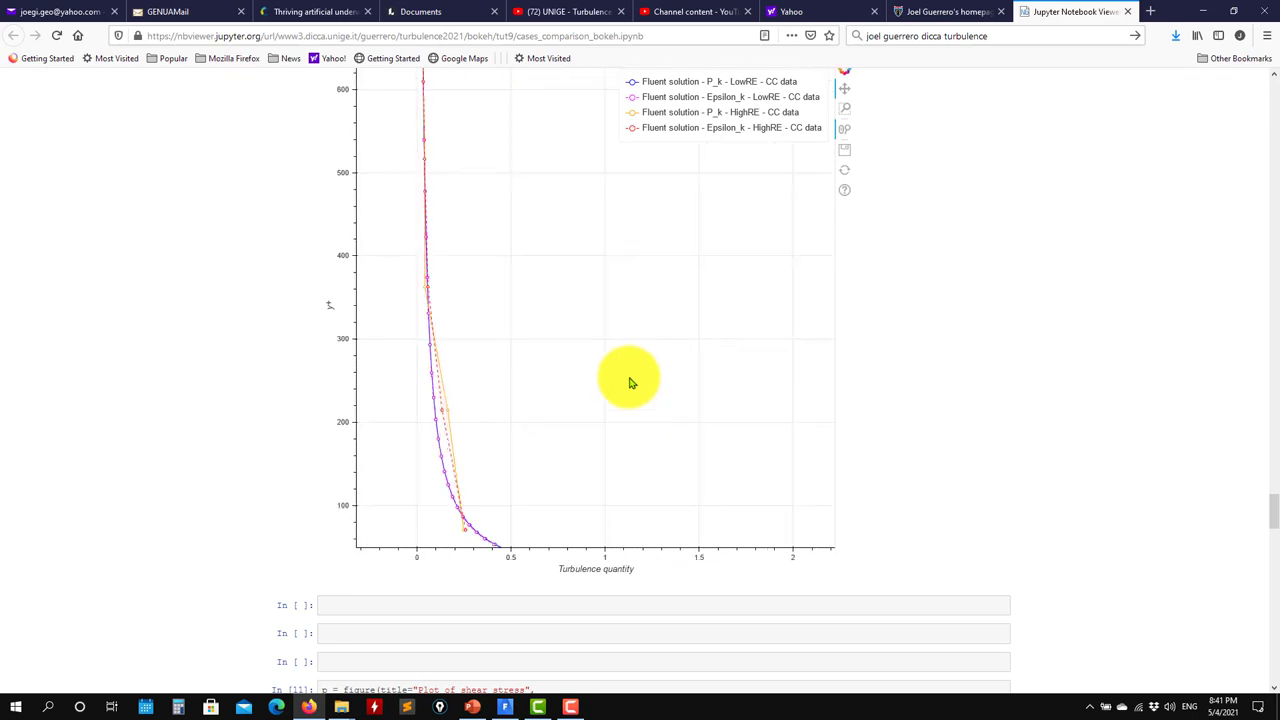
{"action": "scroll", "coordinate": [586, 305], "scroll_direction": "up", "scroll_amount": 5}
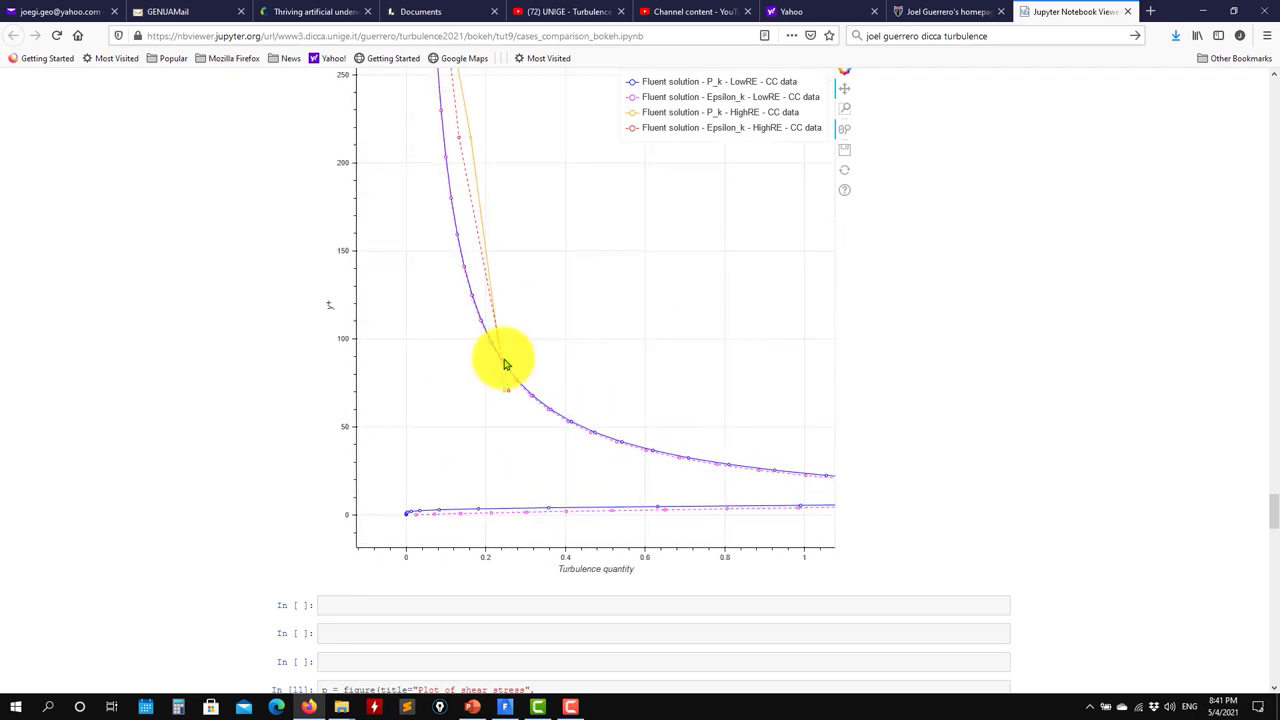
{"action": "scroll", "coordinate": [522, 465], "scroll_direction": "down", "scroll_amount": 3}
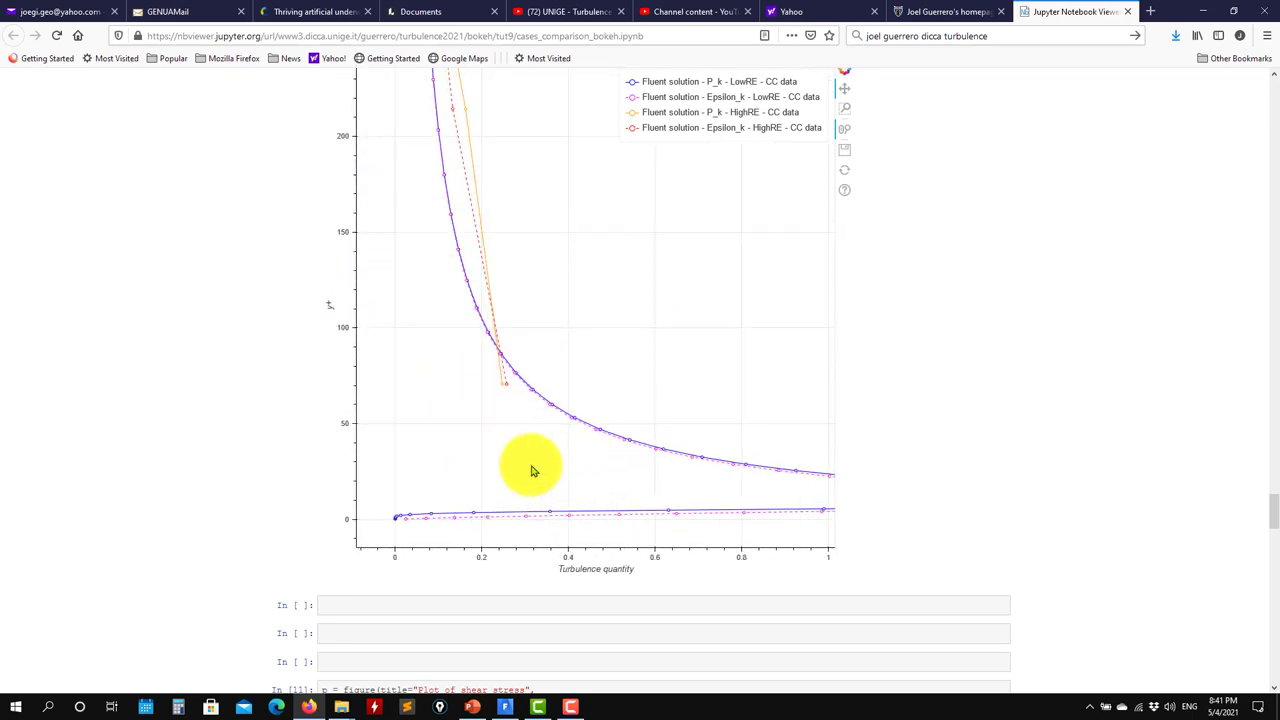
{"action": "scroll", "coordinate": [669, 476], "scroll_direction": "down", "scroll_amount": 3}
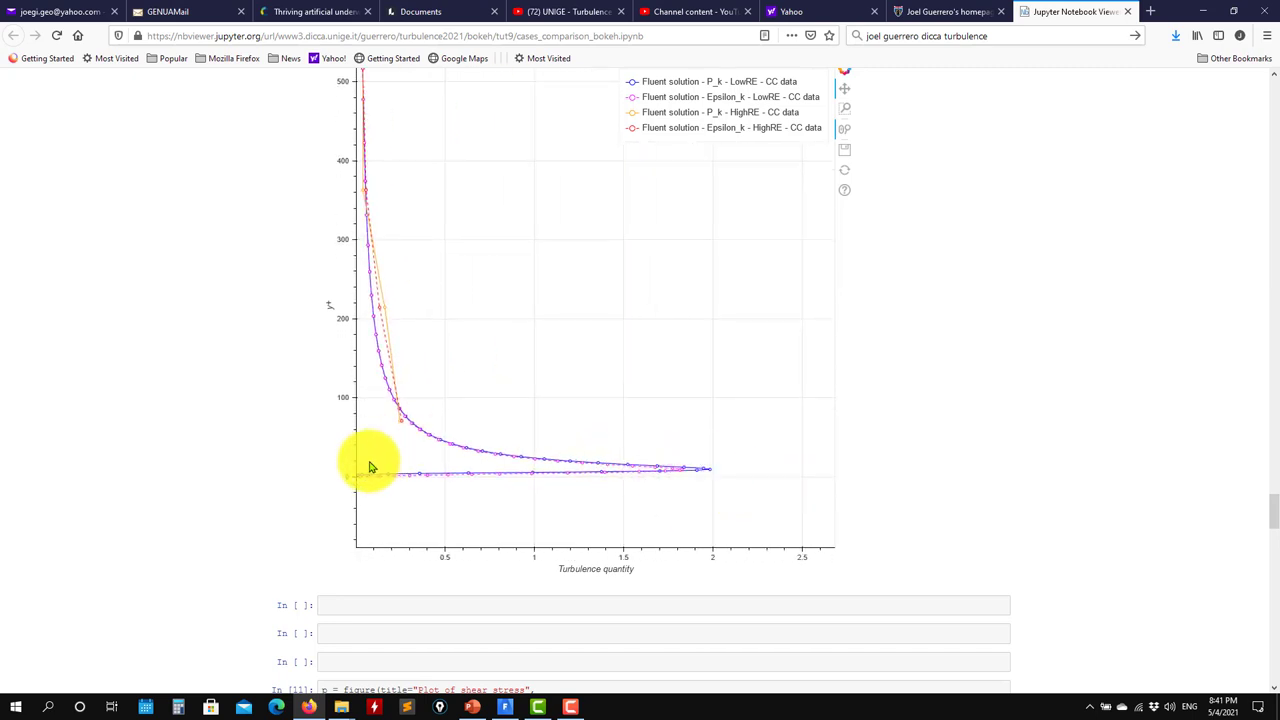
{"action": "left_click_drag", "start_coordinate": [485, 408], "coordinate": [547, 487]}
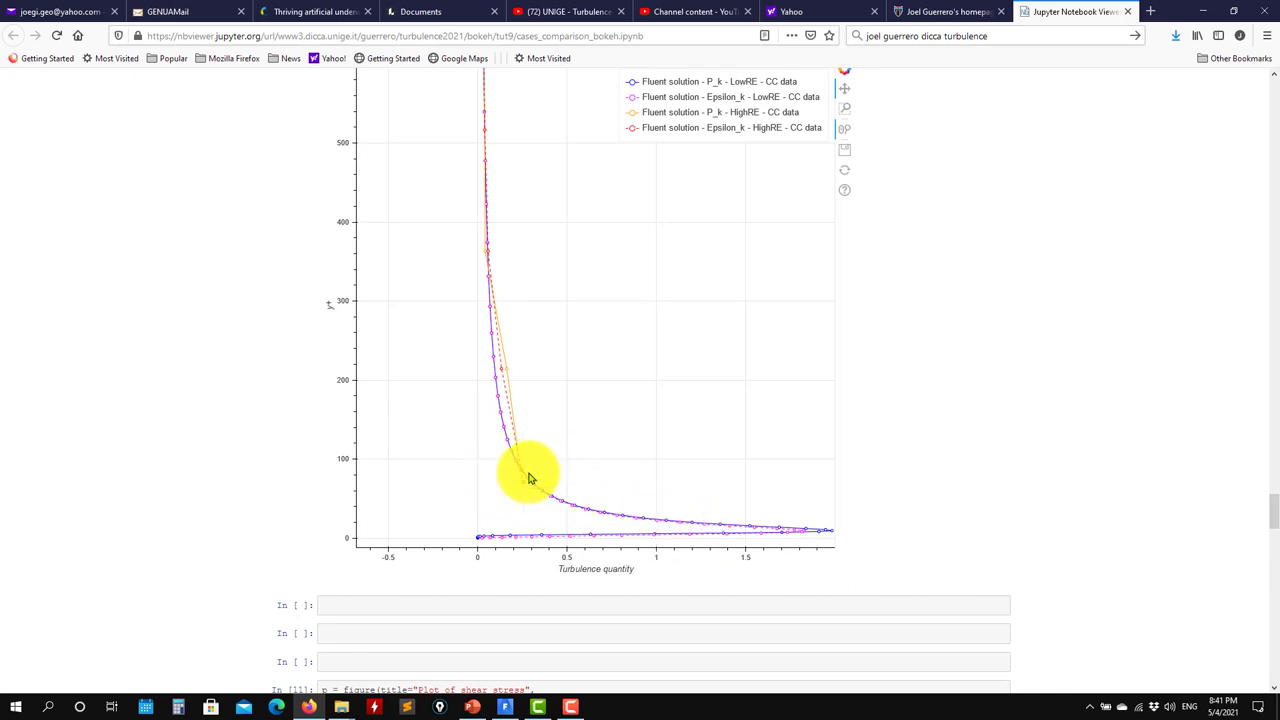
{"action": "scroll", "coordinate": [500, 429], "scroll_direction": "up", "scroll_amount": 5}
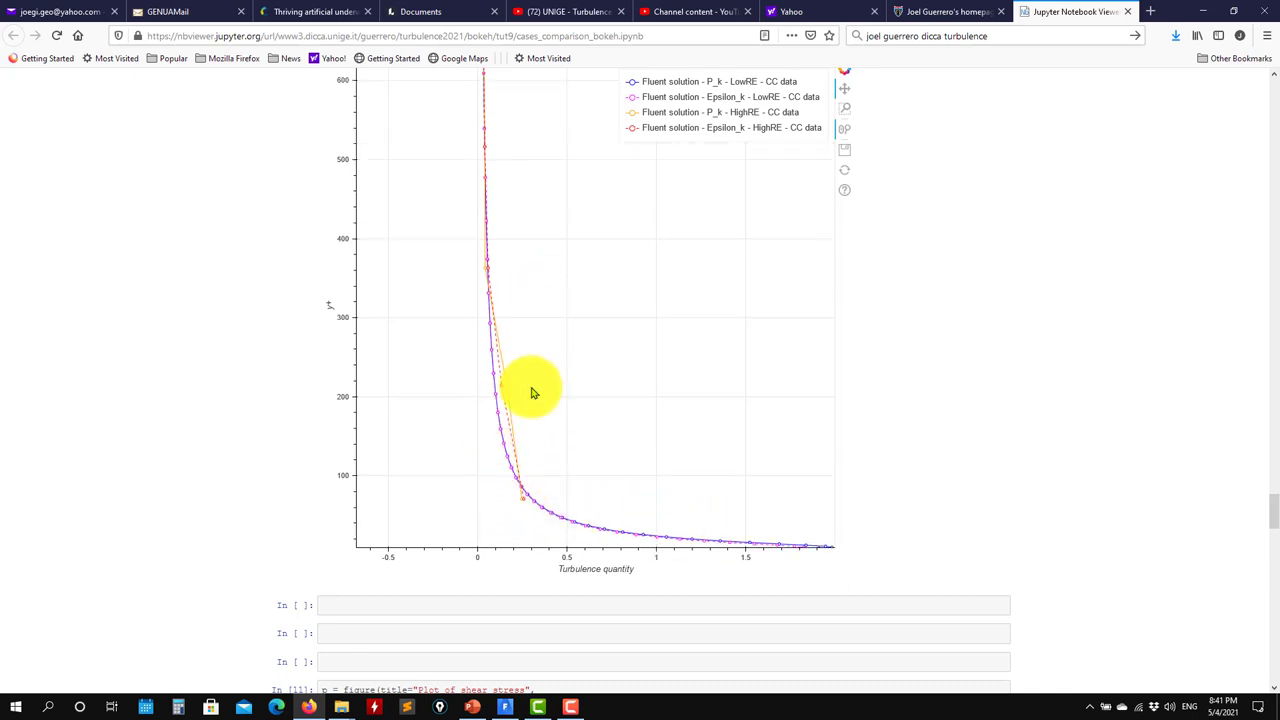
{"action": "scroll", "coordinate": [482, 296], "scroll_direction": "down", "scroll_amount": 8}
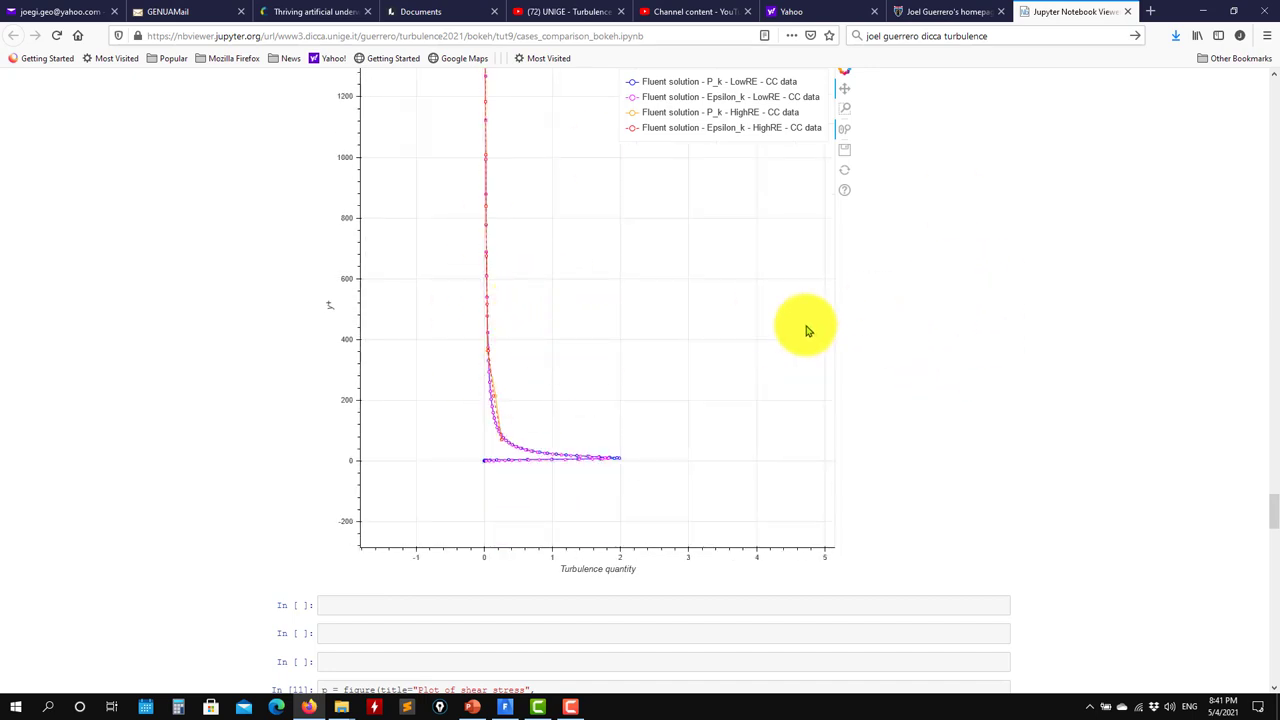
{"action": "scroll", "coordinate": [597, 300], "scroll_direction": "up", "scroll_amount": 2}
{"action": "scroll", "coordinate": [903, 363], "scroll_direction": "up", "scroll_amount": 5}
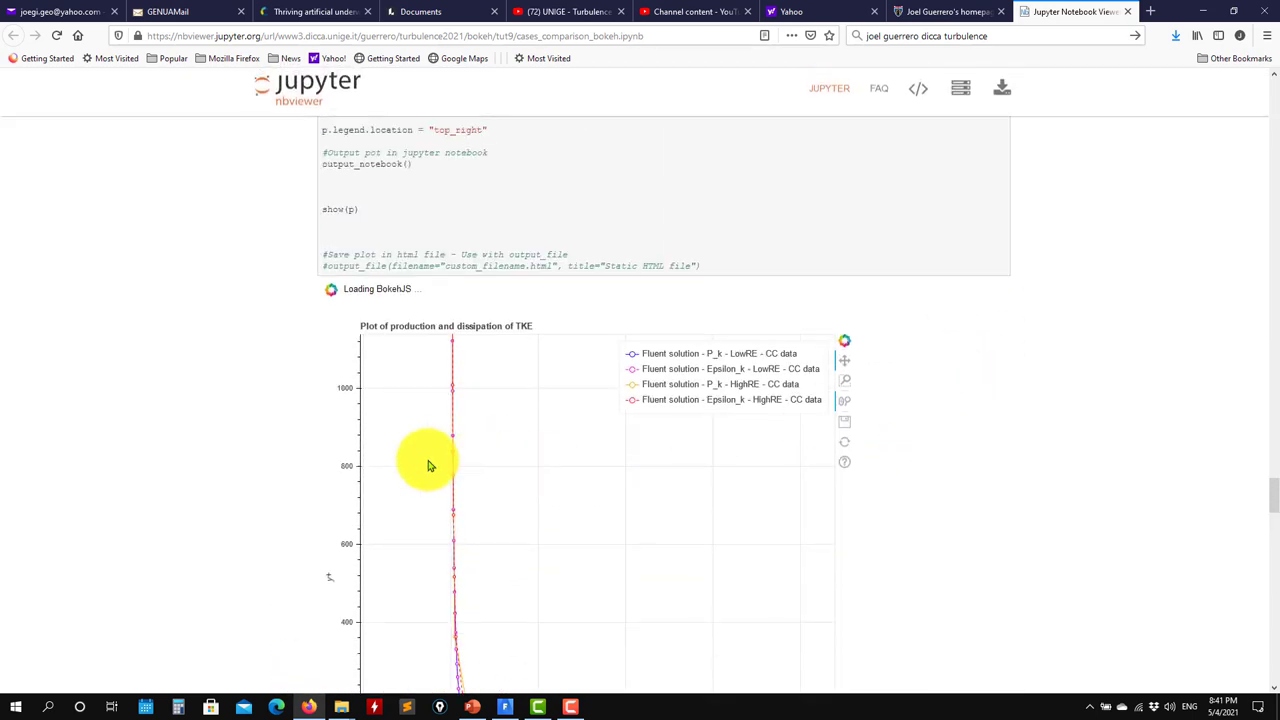
{"action": "scroll", "coordinate": [1048, 434], "scroll_direction": "up", "scroll_amount": 4}
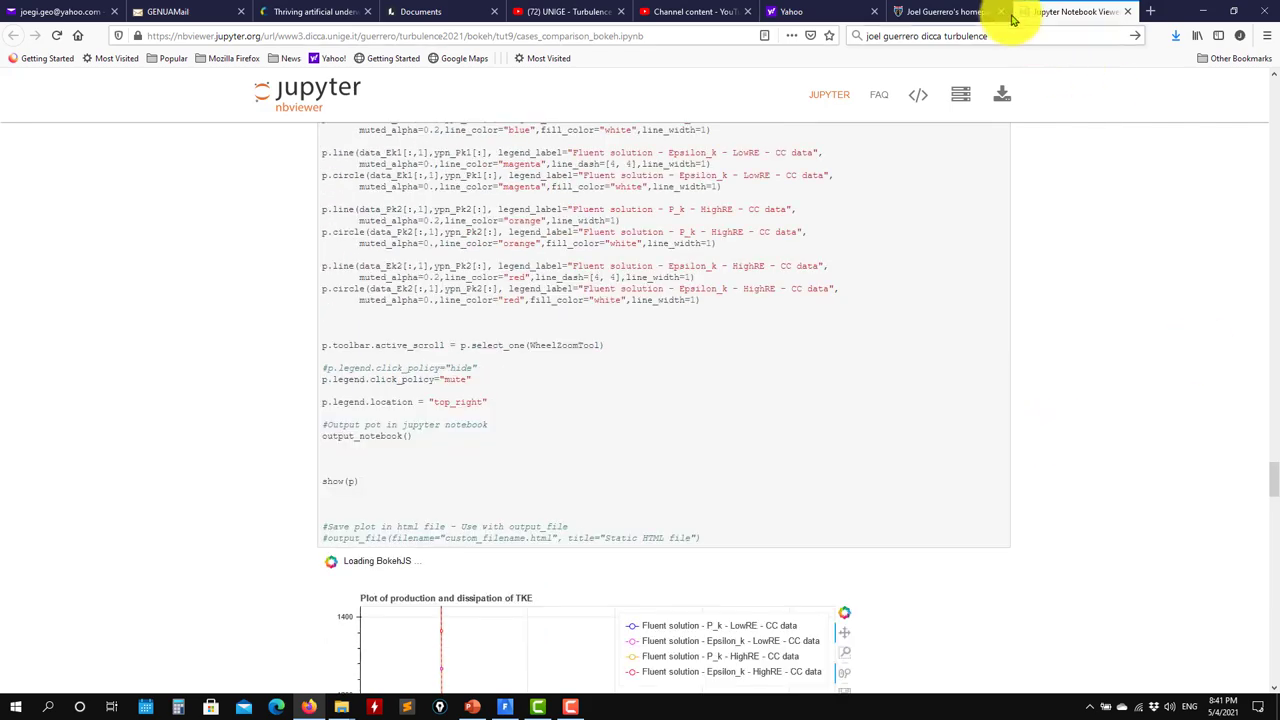
Switch back to Fluent and start the calculation with 1000 iterations
{"action": "left_click", "coordinate": [1203, 11]}
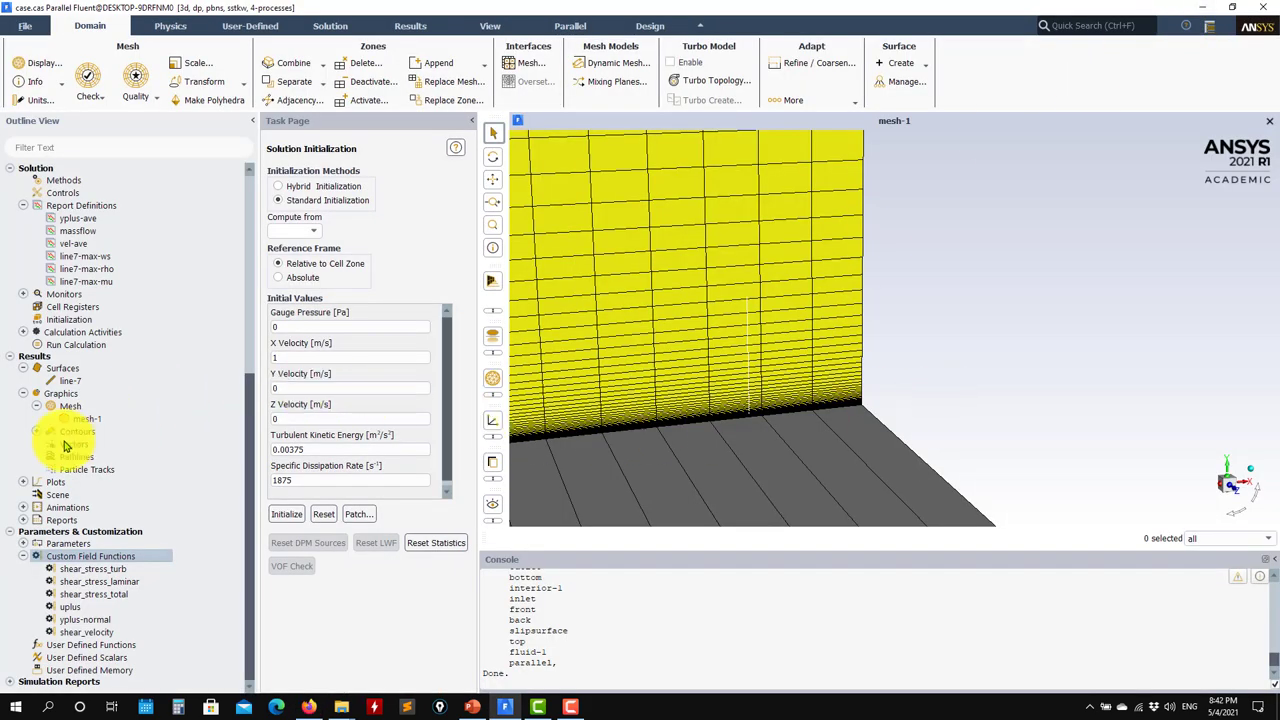
{"action": "scroll", "coordinate": [90, 420], "scroll_direction": "up", "scroll_amount": 5}
{"action": "scroll", "coordinate": [95, 410], "scroll_direction": "down", "scroll_amount": 4}
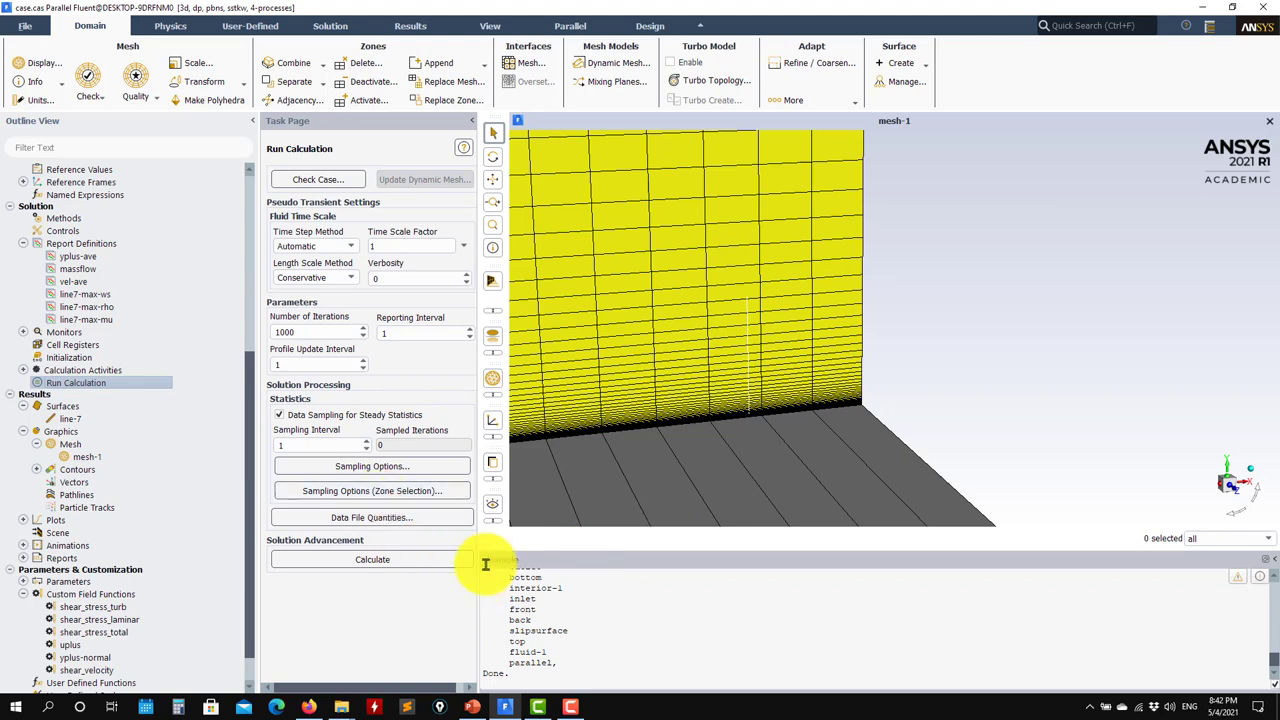
{"action": "left_click", "coordinate": [407, 563]}
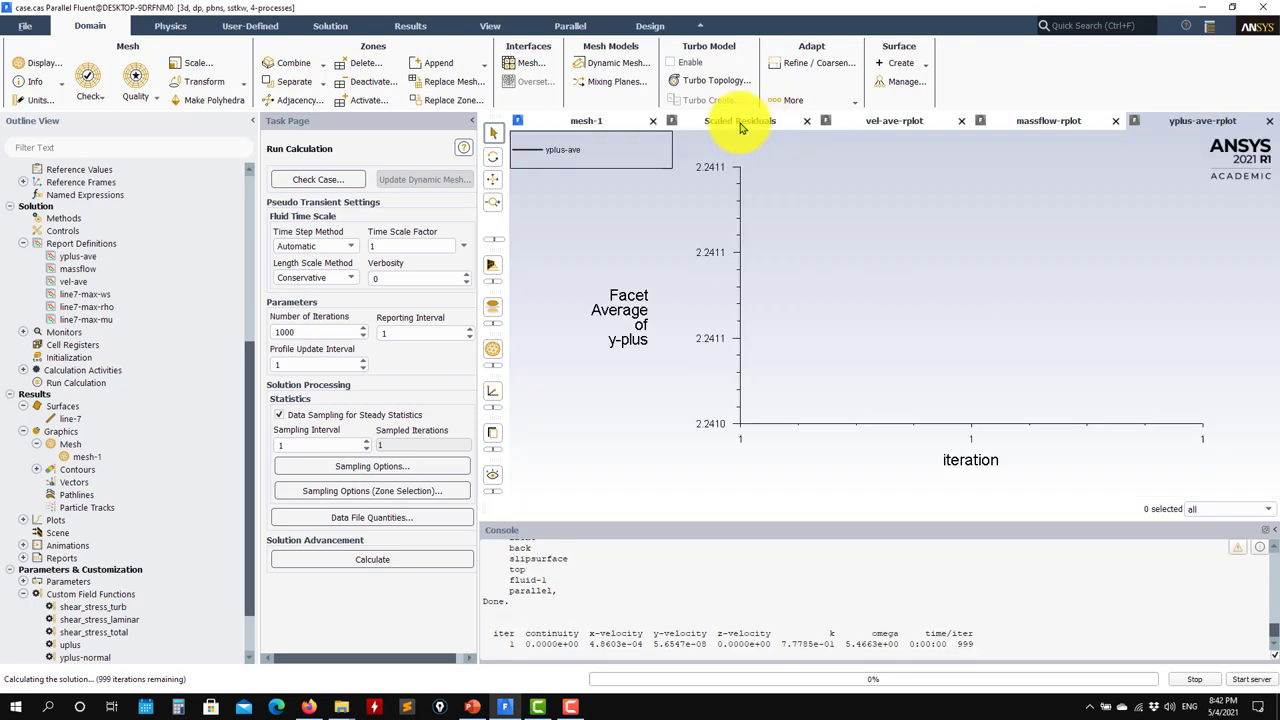
Monitor the running solution through the scaled residuals, average velocity, mass flow and average y-plus plots
{"action": "left_click", "coordinate": [750, 122]}
{"action": "left_click", "coordinate": [880, 122]}
{"action": "left_click", "coordinate": [1050, 121]}
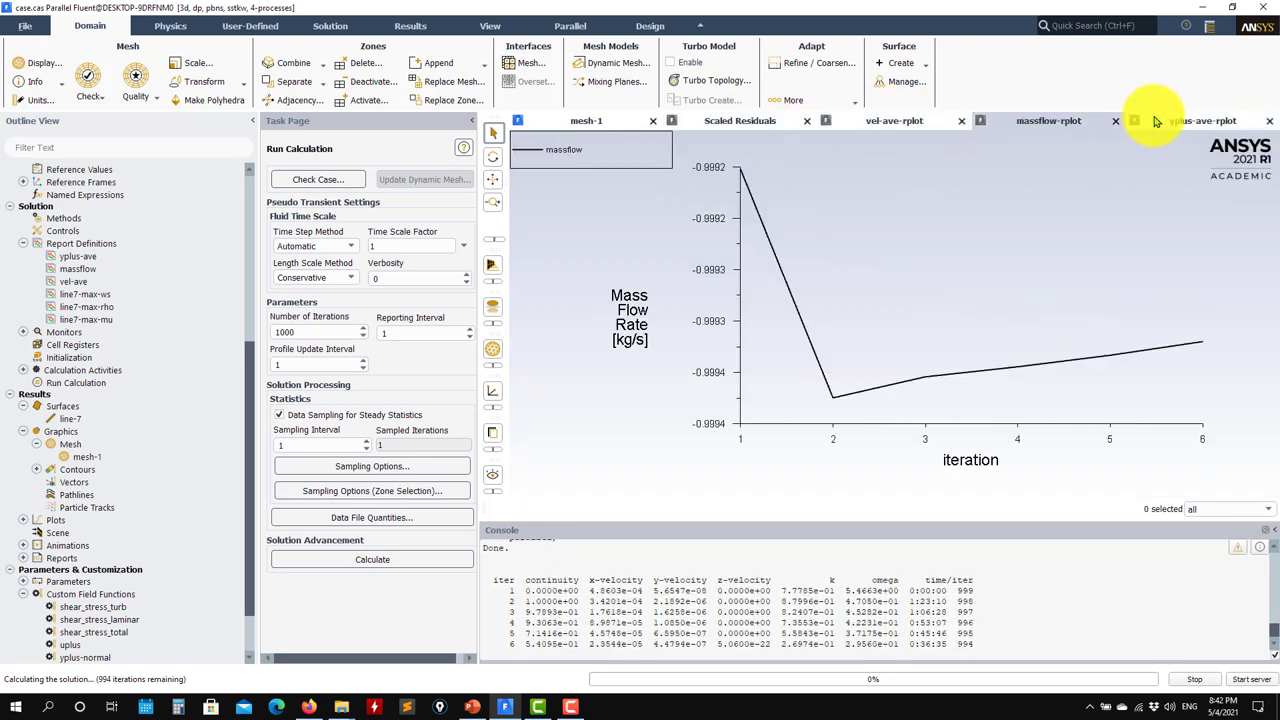
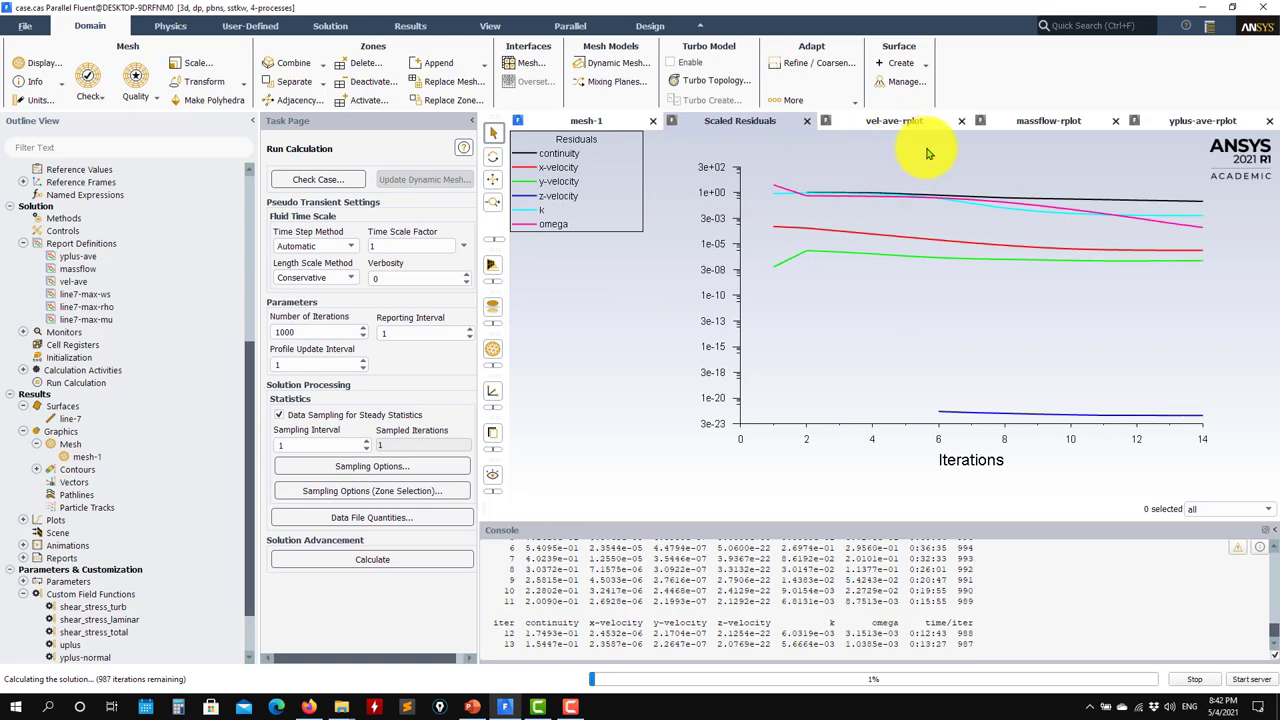
{"action": "left_click", "coordinate": [945, 121]}
{"action": "left_click", "coordinate": [1050, 122]}
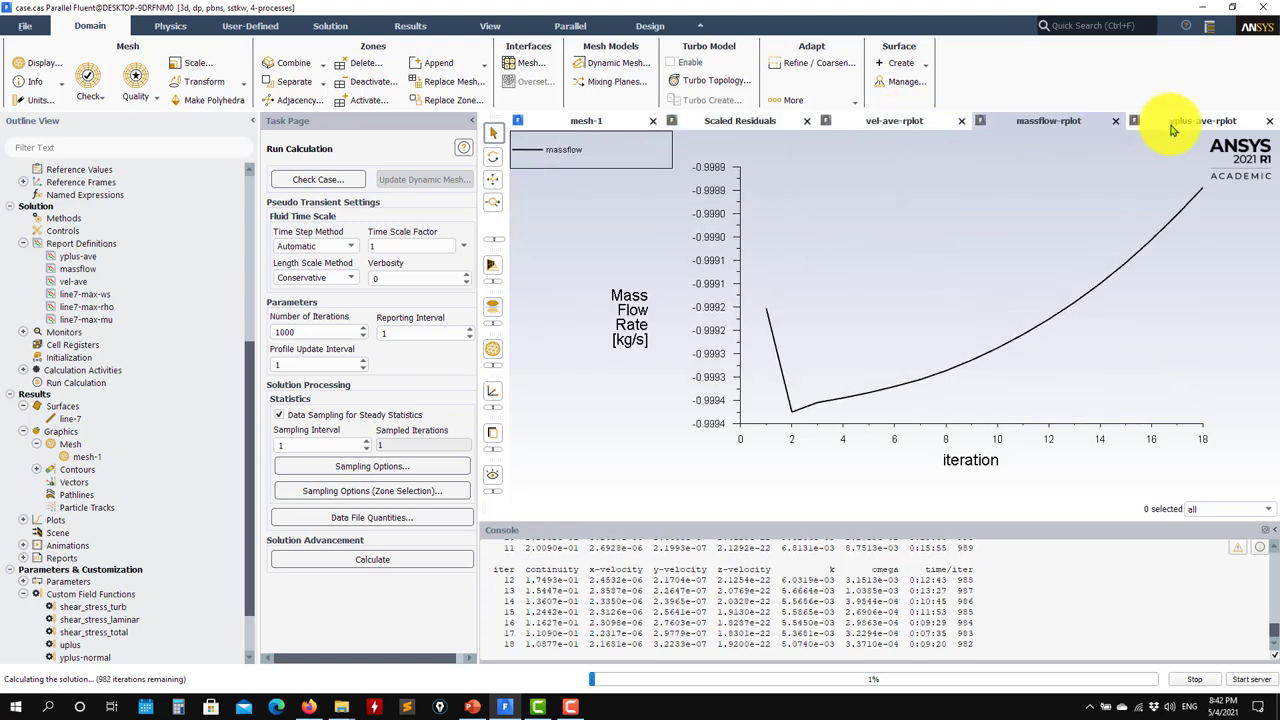
{"action": "left_click", "coordinate": [1180, 121]}
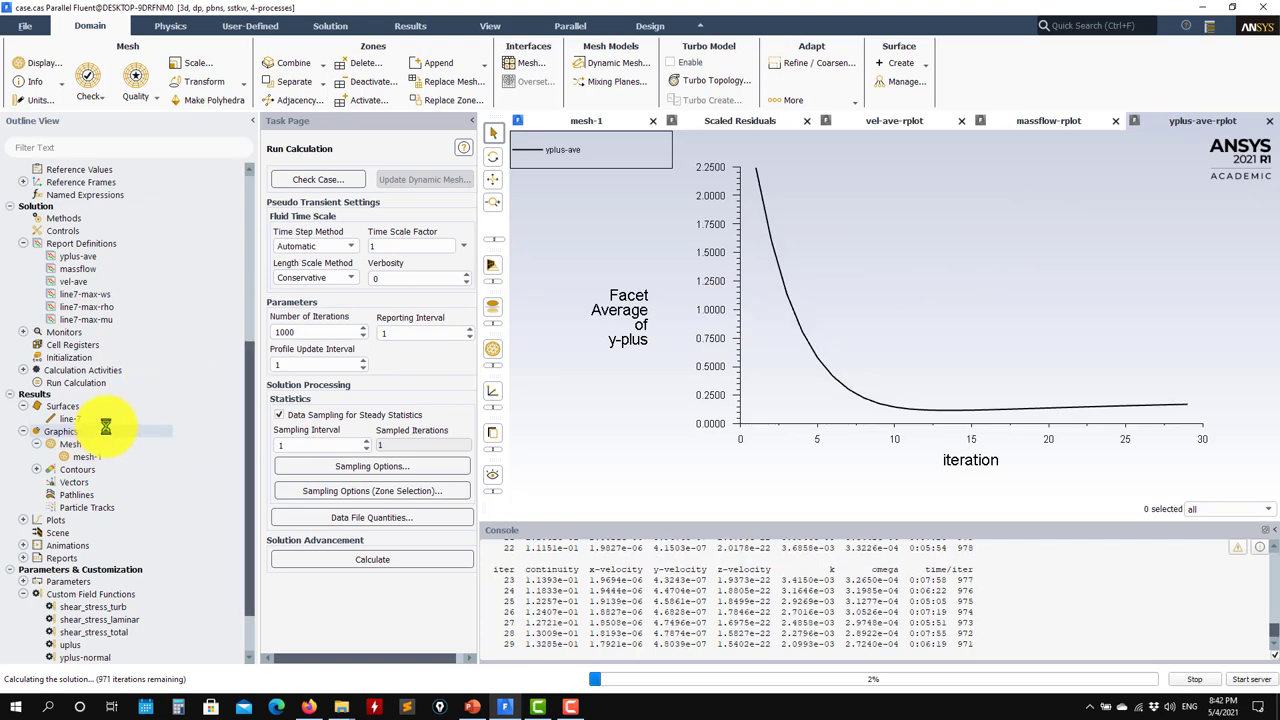
{"action": "scroll", "coordinate": [100, 420], "scroll_direction": "up", "scroll_amount": 3}
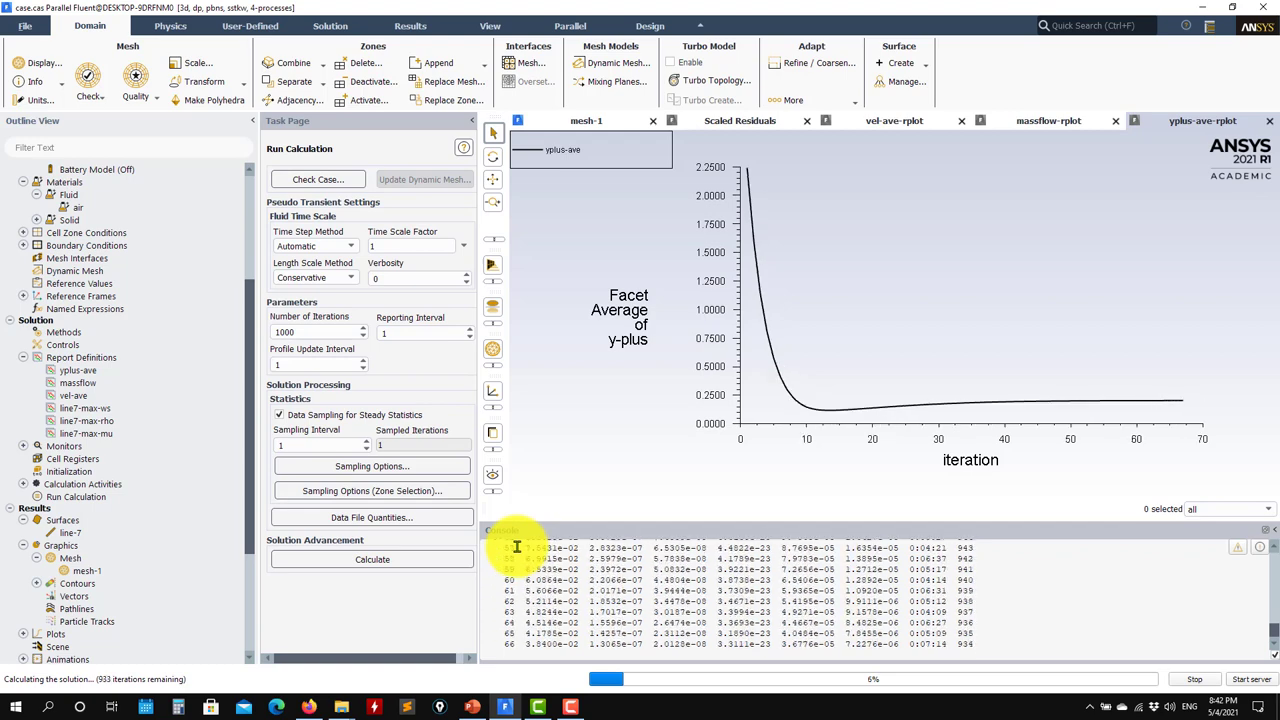
{"action": "left_click", "coordinate": [729, 120]}
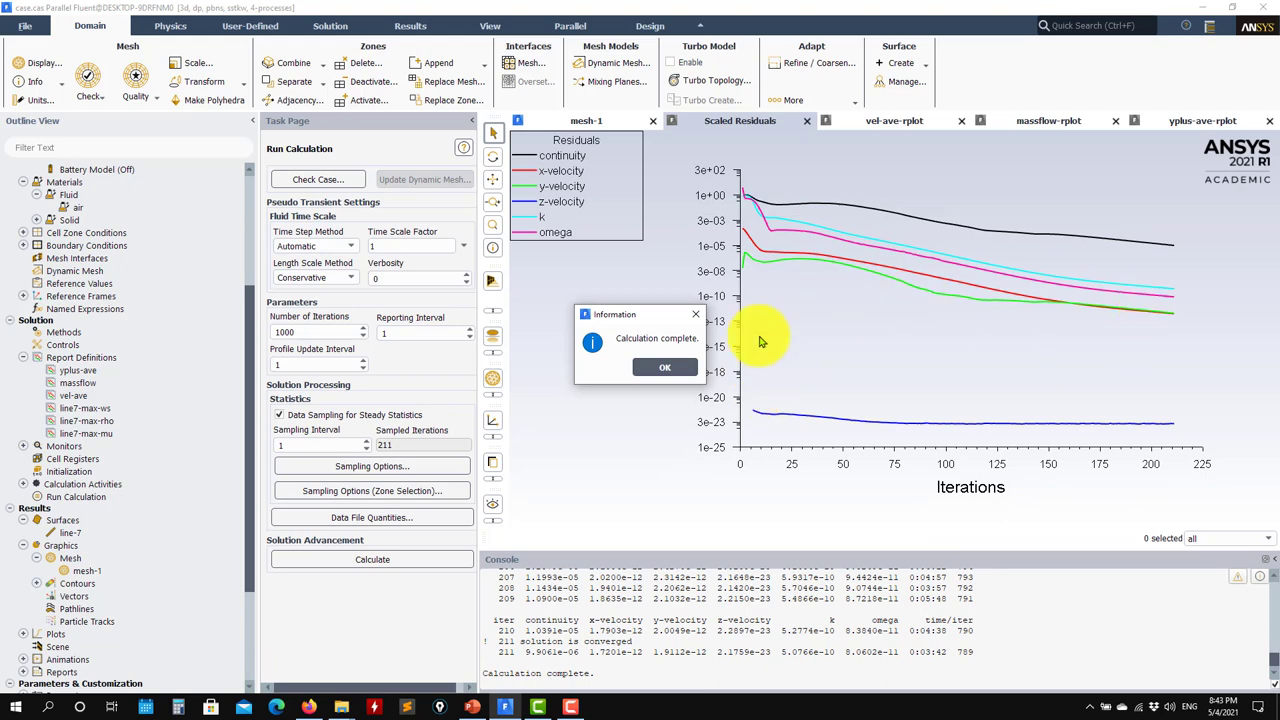
Acknowledge the end of the calculation and examine the residual values of the last iterations in the console
{"action": "left_click", "coordinate": [667, 370]}
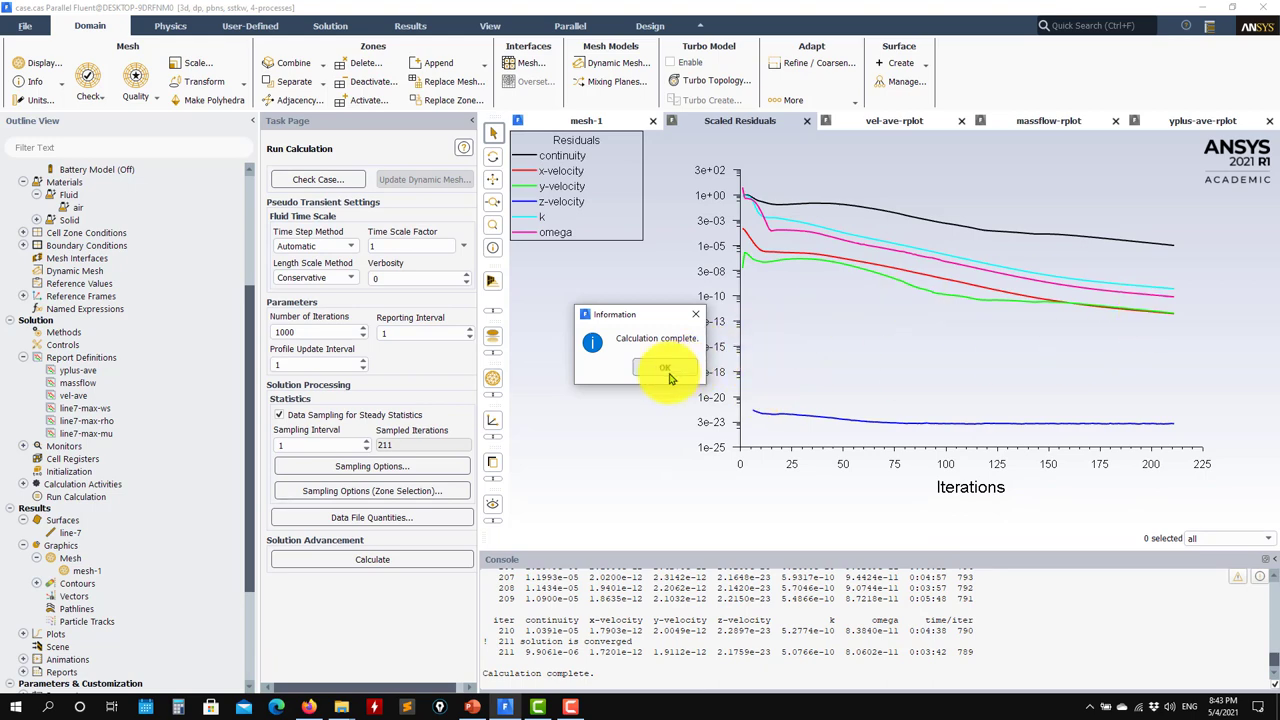
{"action": "left_click", "coordinate": [668, 372]}
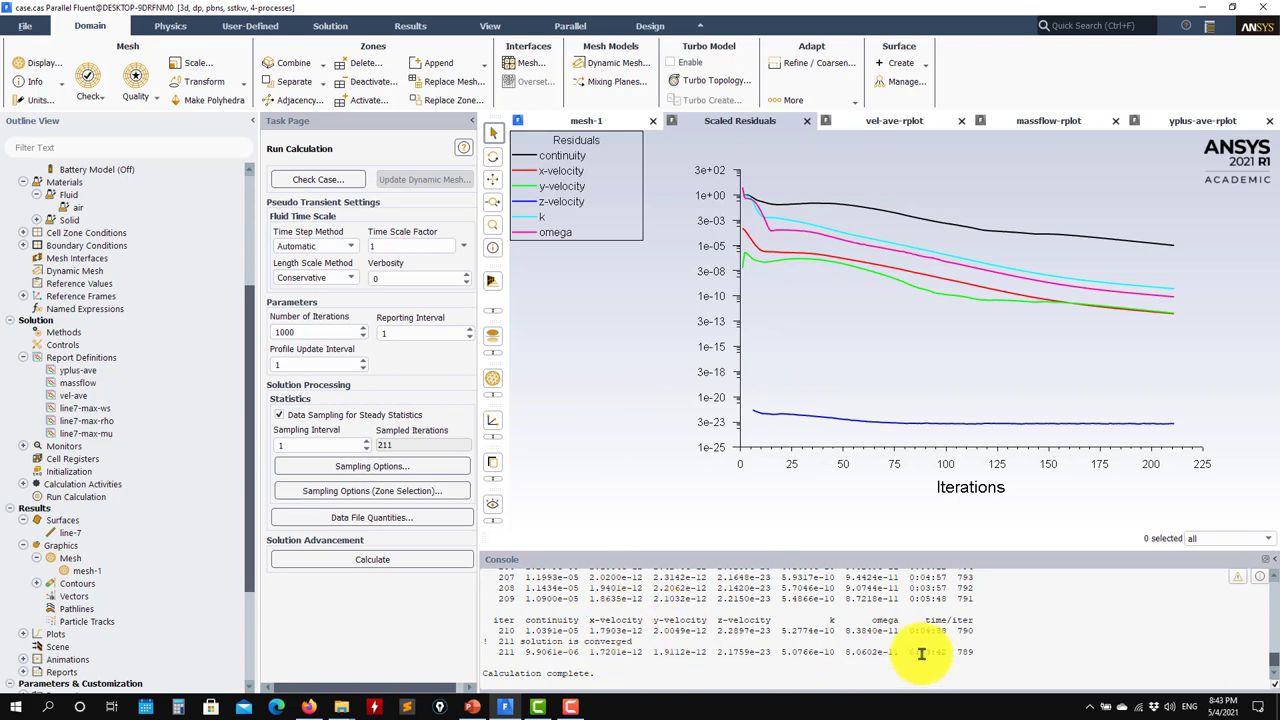
{"action": "left_click_drag", "start_coordinate": [1000, 653], "coordinate": [520, 630]}
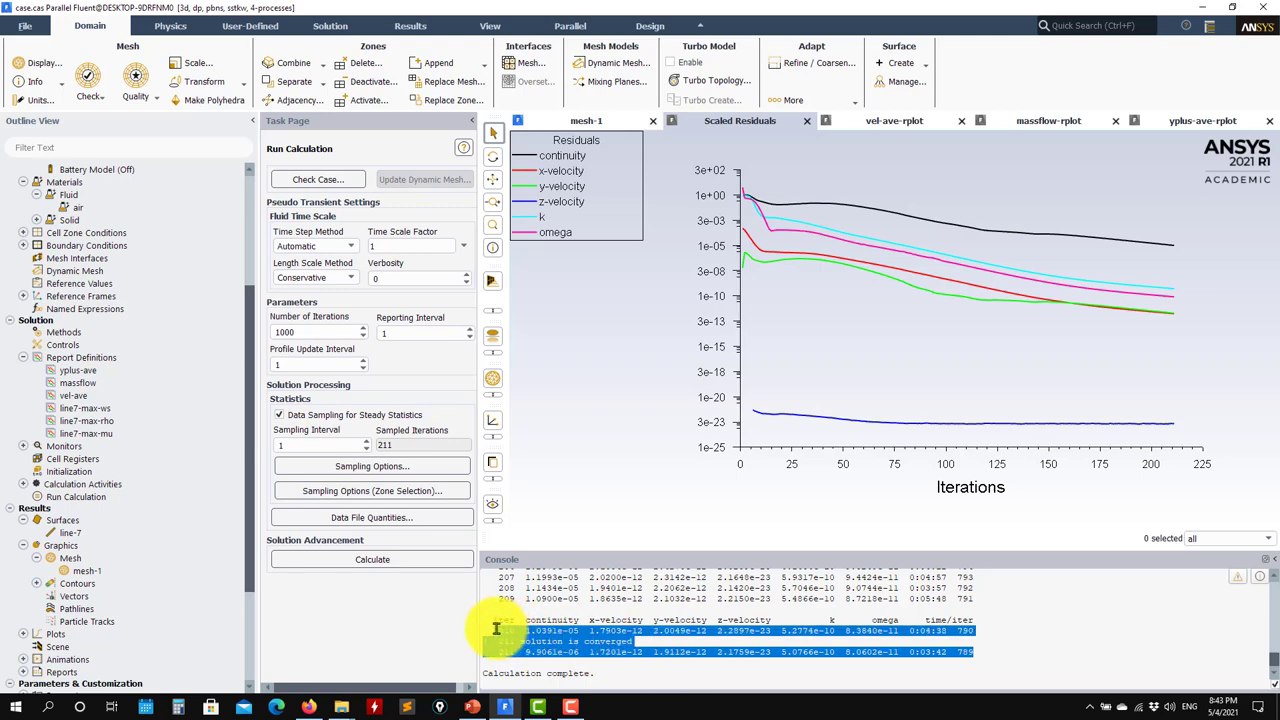
{"action": "left_click", "coordinate": [520, 651]}
{"action": "left_click_drag", "start_coordinate": [560, 653], "coordinate": [945, 652]}
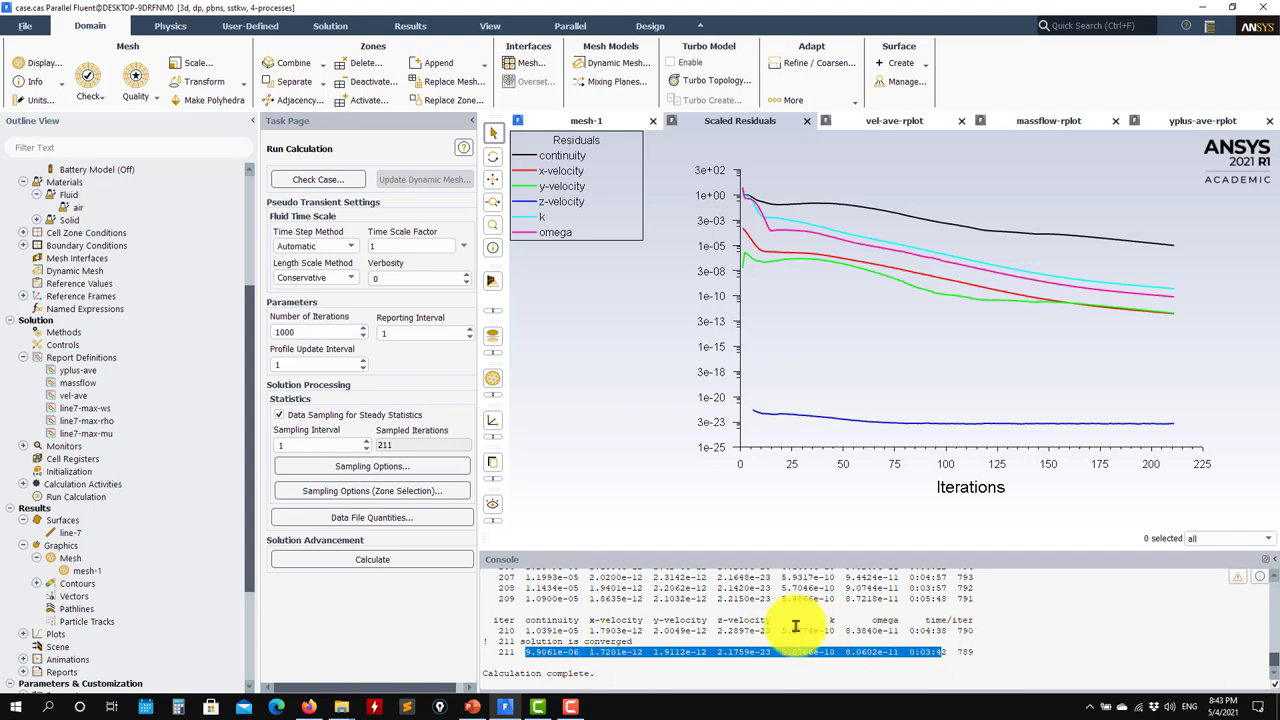
{"action": "scroll", "coordinate": [790, 626], "scroll_direction": "up", "scroll_amount": 1}
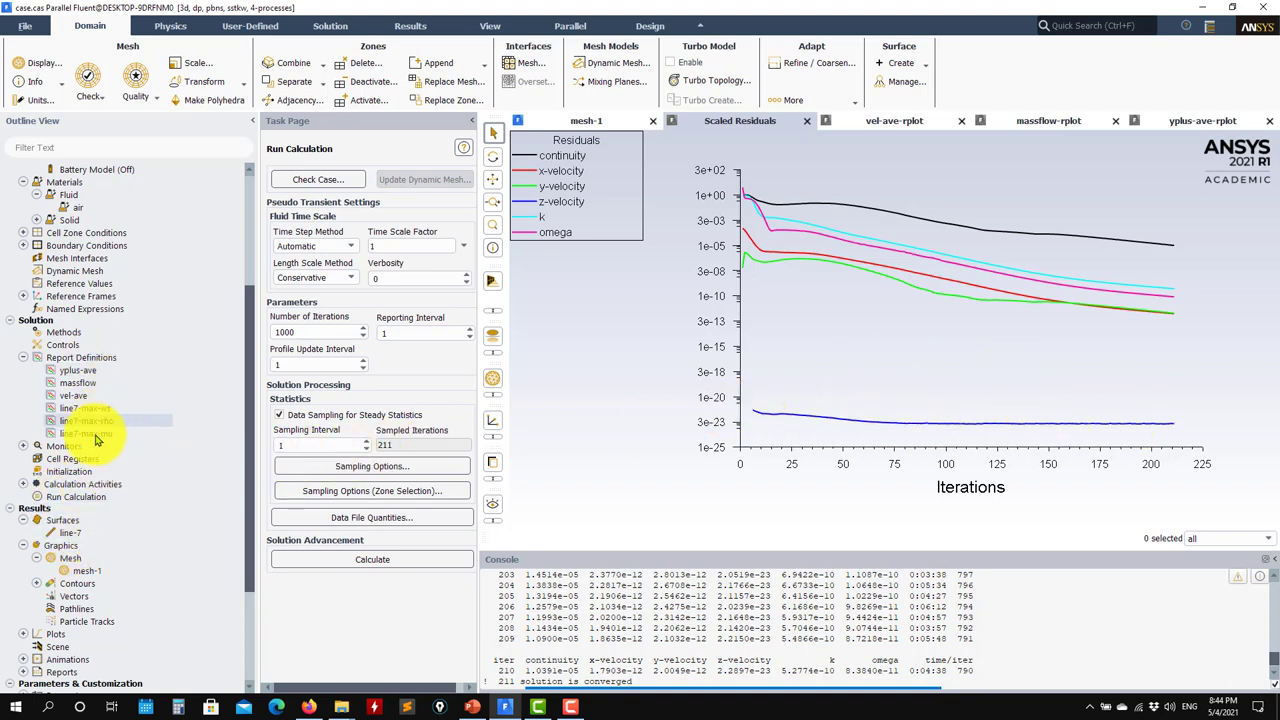
In the residual monitors, preview the residual plot without y-velocity, restore y-velocity, and exclude z-velocity from monitoring and the plot instead
{"action": "left_click", "coordinate": [23, 446]}
{"action": "double_click", "coordinate": [75, 458]}
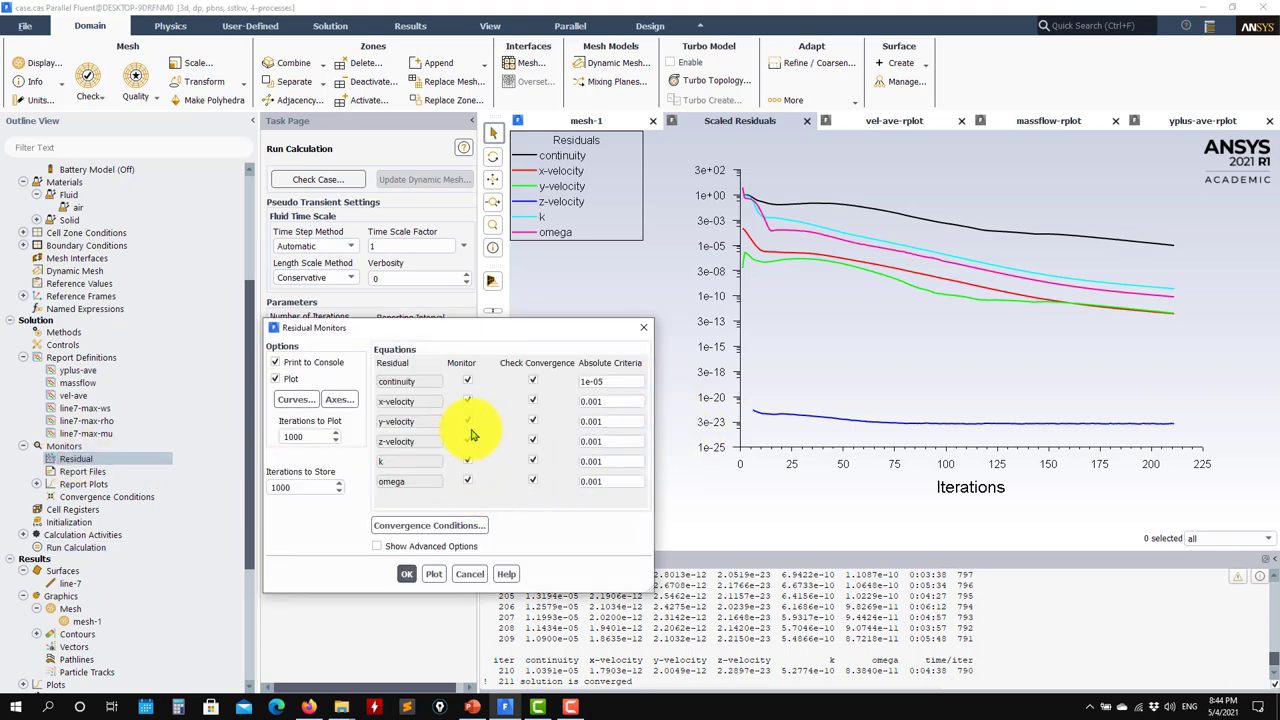
{"action": "left_click", "coordinate": [469, 421]}
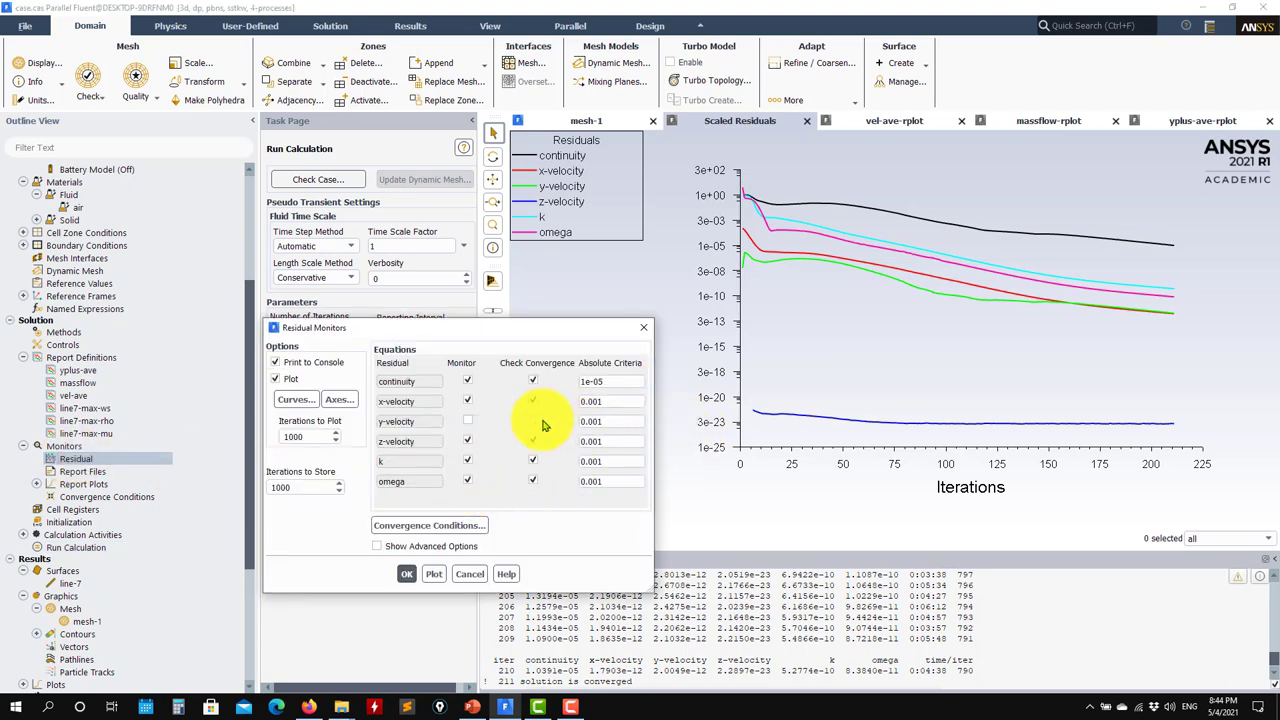
{"action": "left_click", "coordinate": [433, 573]}
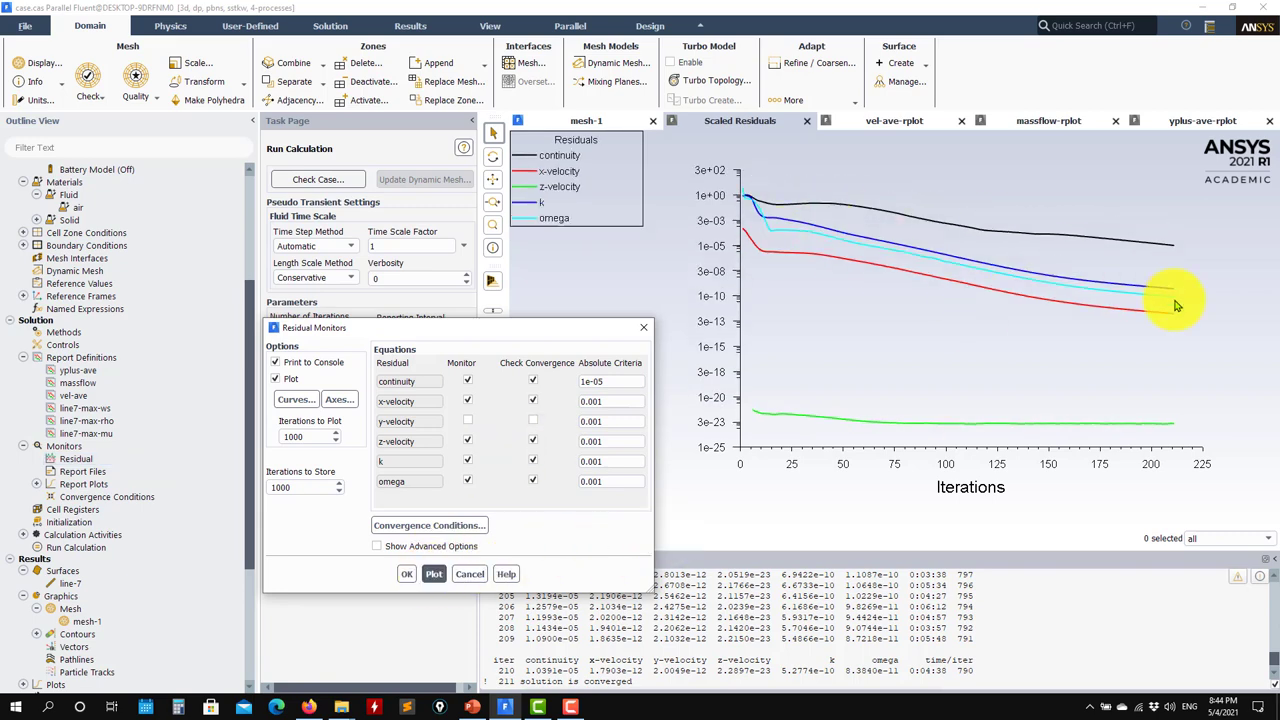
{"action": "left_click", "coordinate": [467, 421]}
{"action": "left_click", "coordinate": [467, 441]}
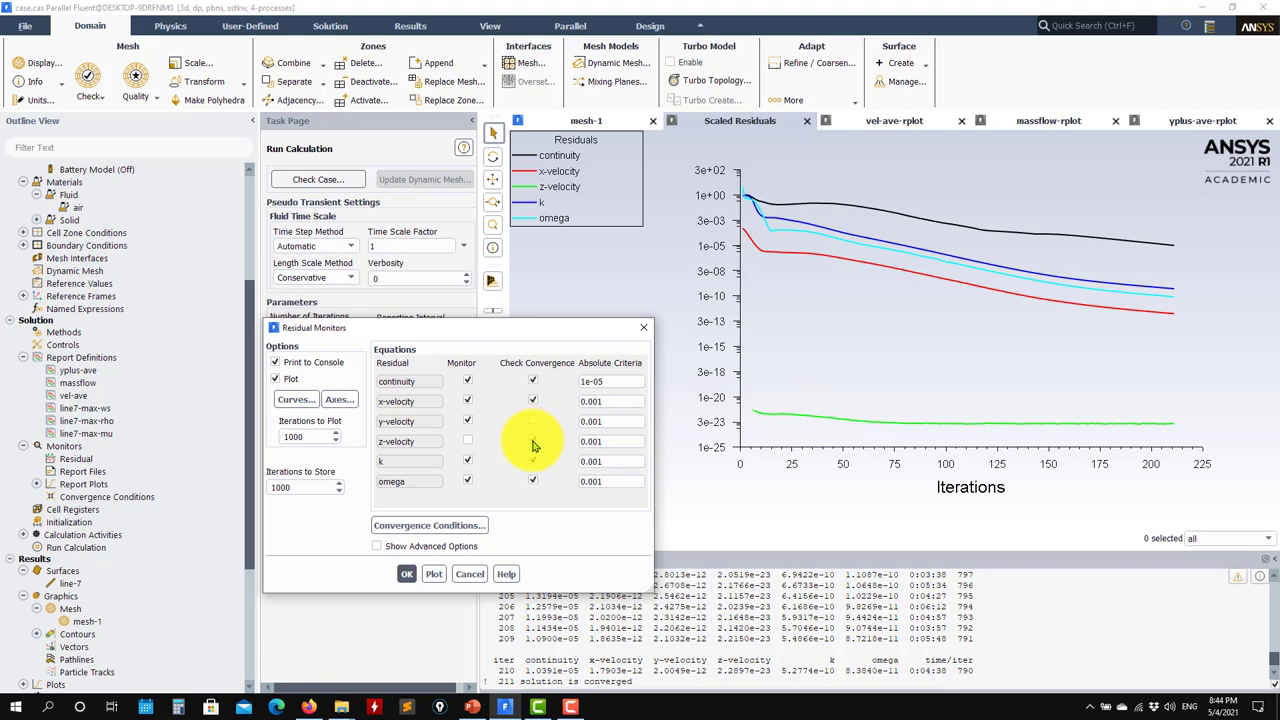
{"action": "left_click", "coordinate": [433, 574]}
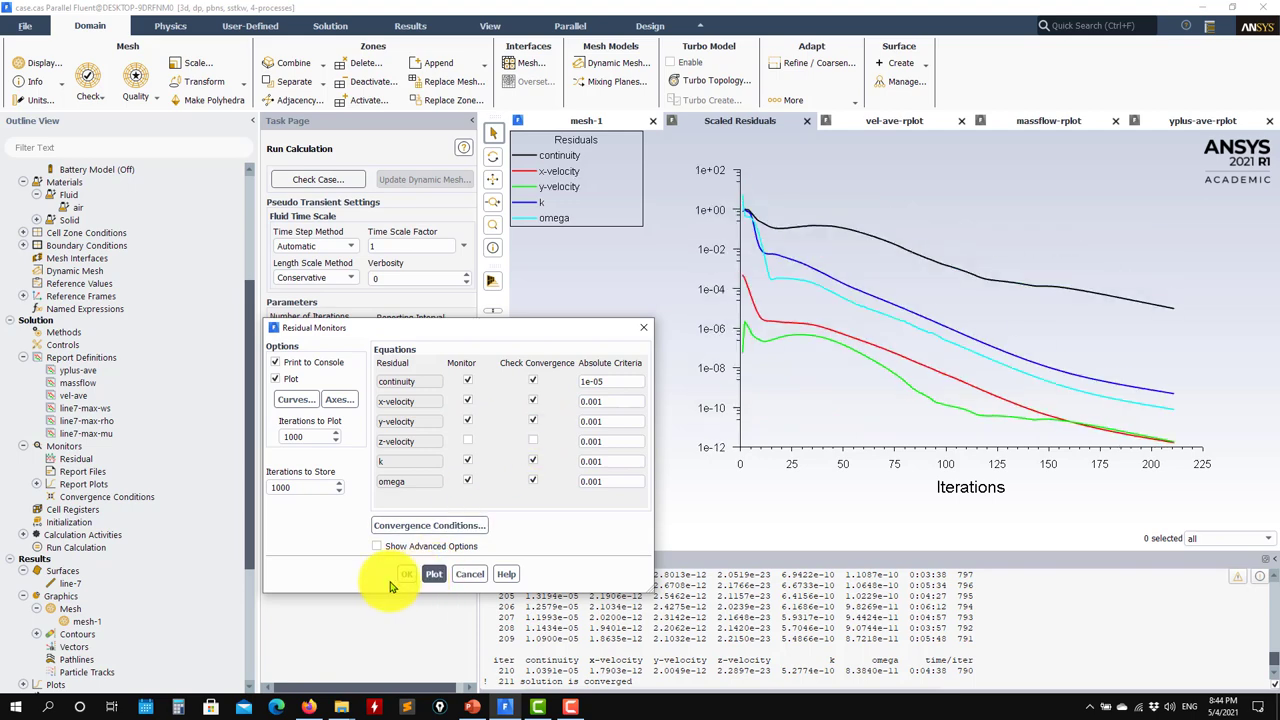
{"action": "left_click", "coordinate": [406, 574]}
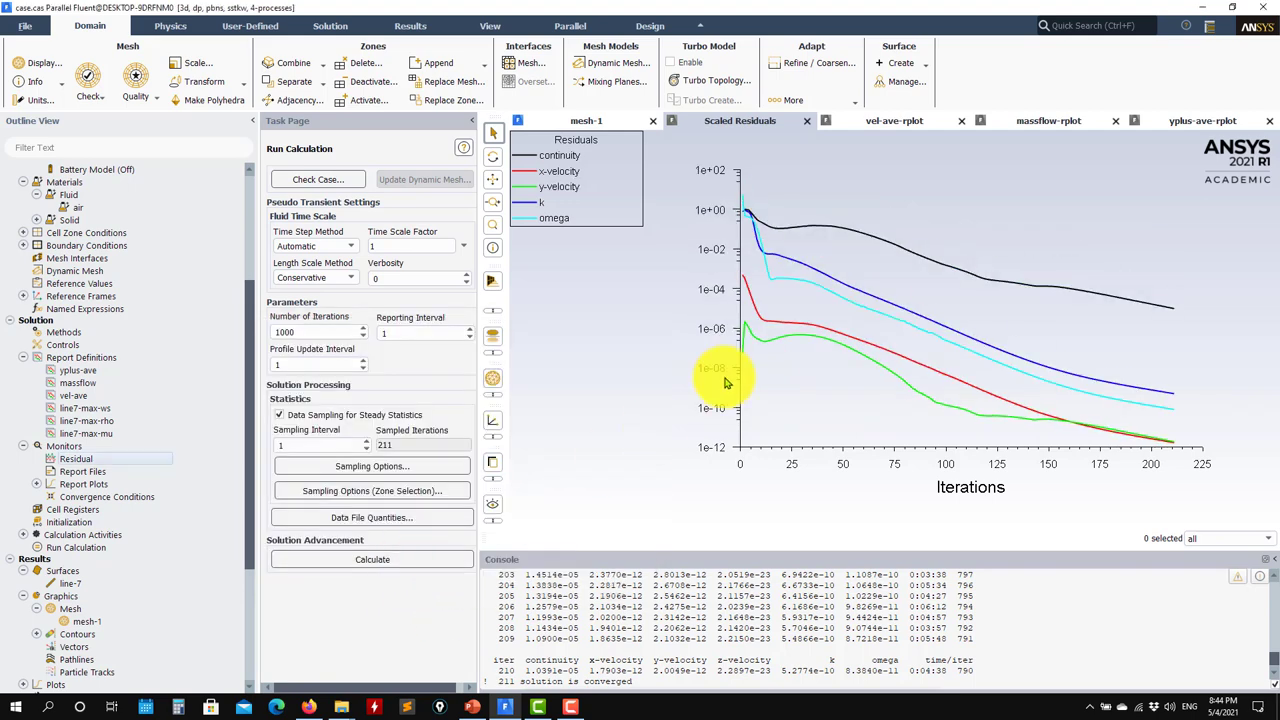
Check the convergence of the average velocity, mass flow and average y-plus histories in their report plots
{"action": "left_click", "coordinate": [885, 121]}
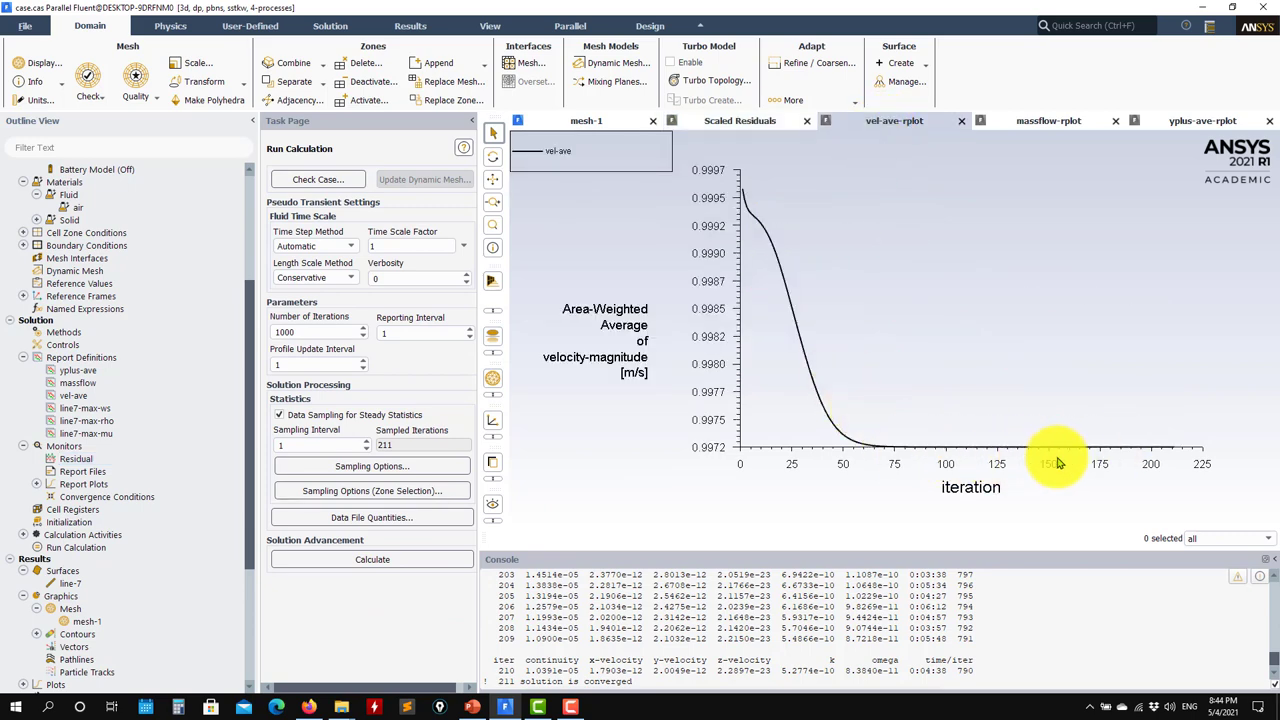
{"action": "left_click", "coordinate": [1046, 121]}
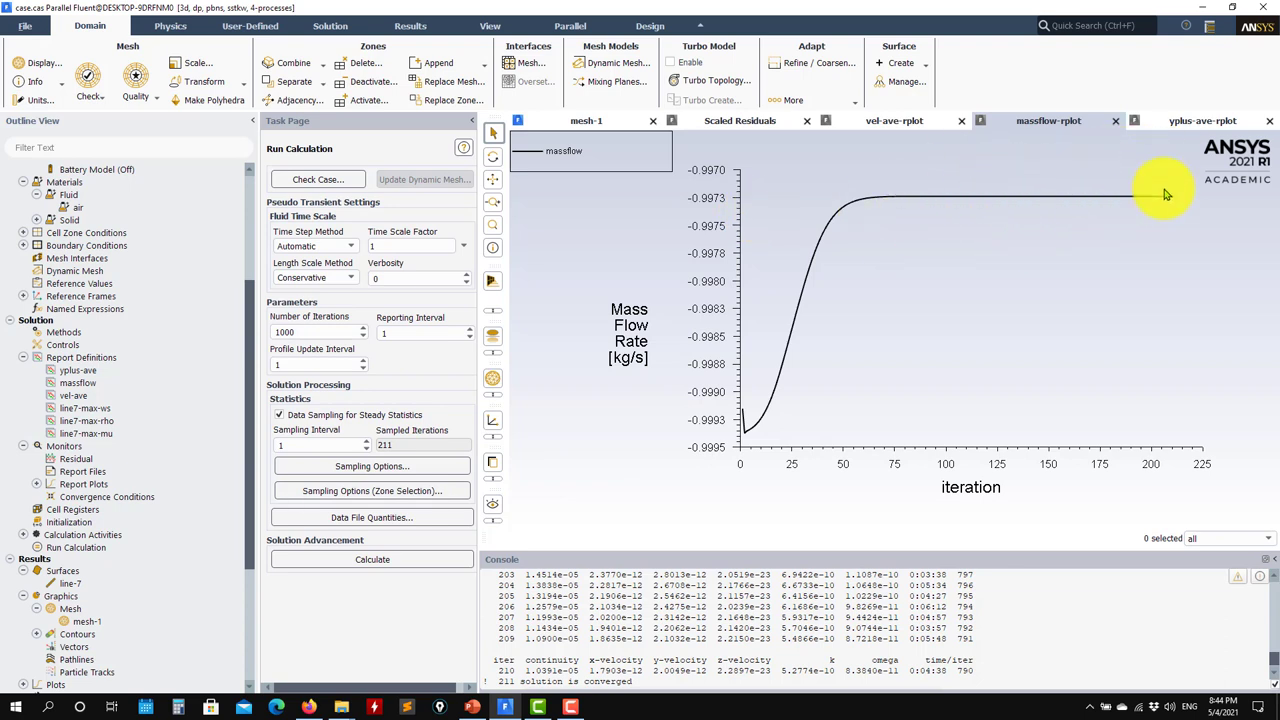
{"action": "left_click", "coordinate": [1185, 120]}
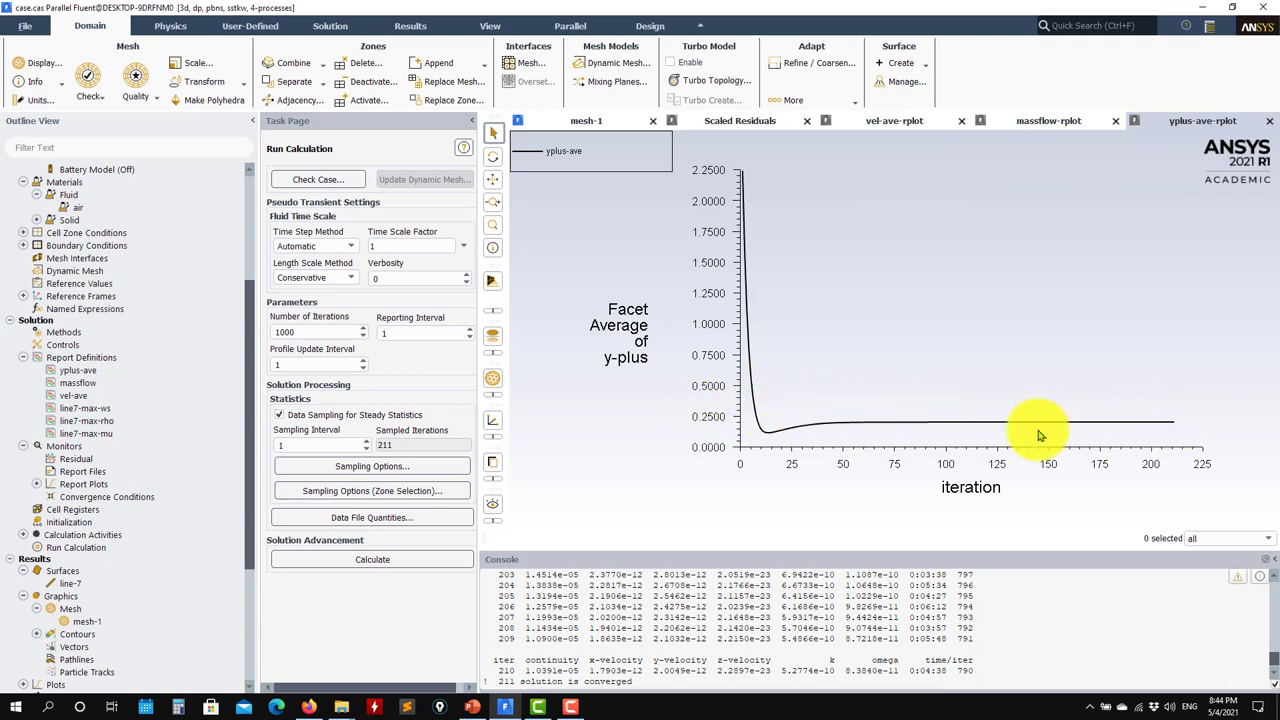
{"action": "scroll", "coordinate": [30, 585], "scroll_direction": "down", "scroll_amount": 5}
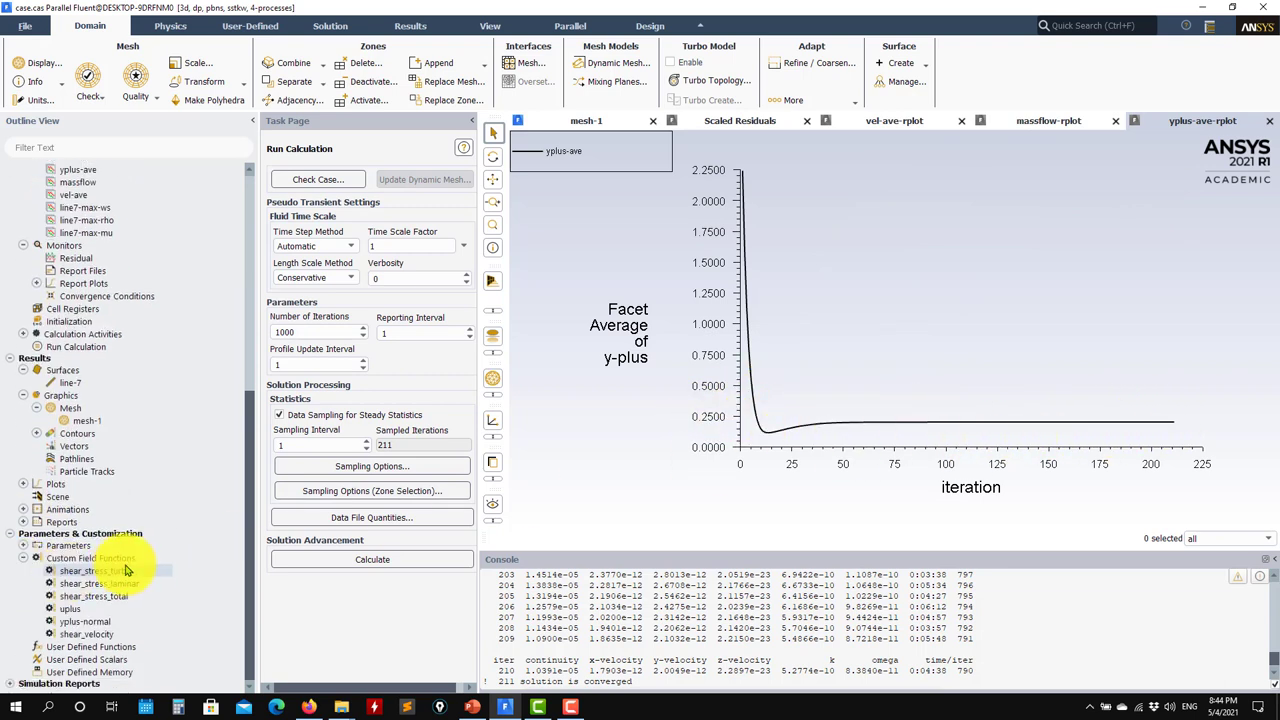
Compute a mass flow rate flux report over the inlet and outlet, examine the net imbalance, and close the report
{"action": "left_click", "coordinate": [23, 522]}
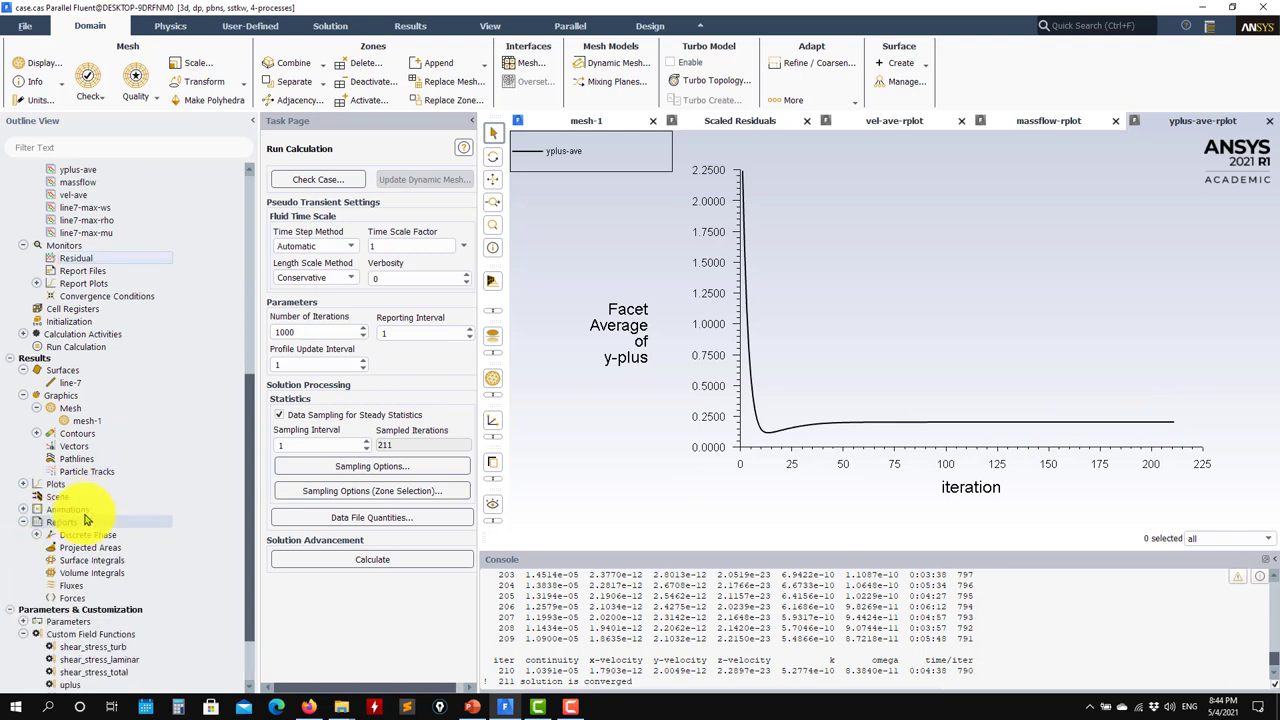
{"action": "double_click", "coordinate": [76, 586]}
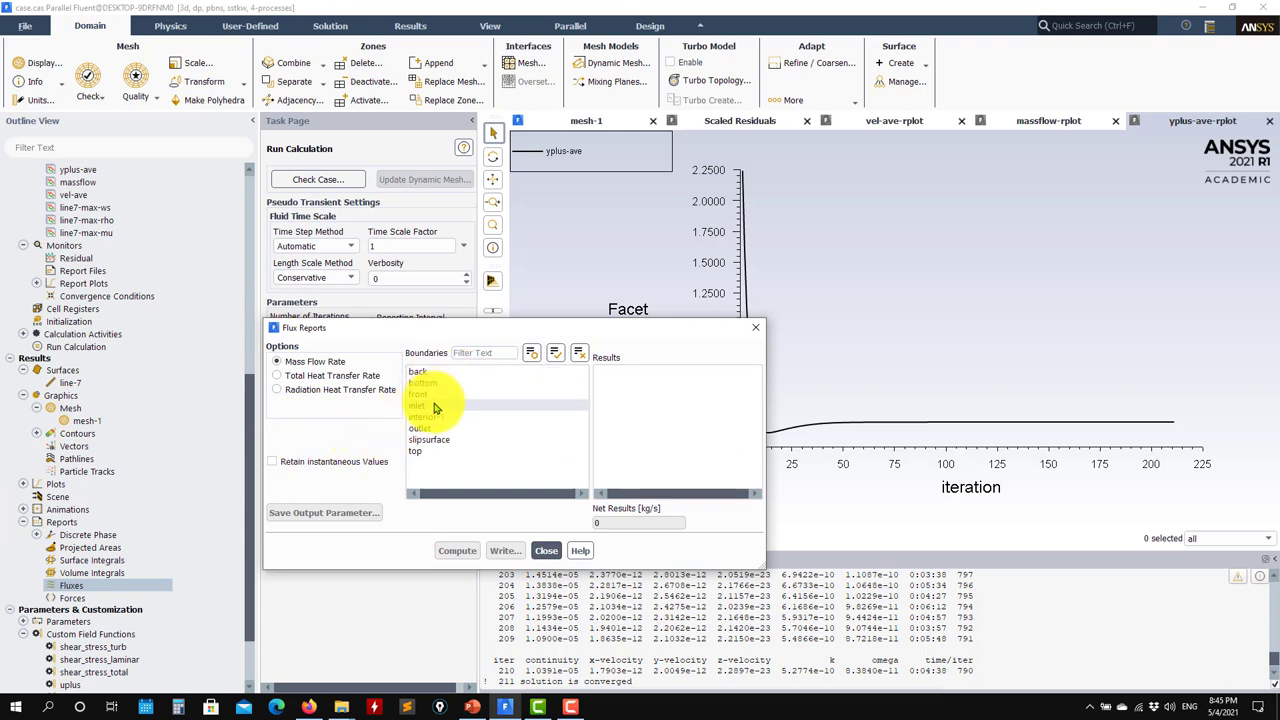
{"action": "left_click", "coordinate": [430, 405]}
{"action": "left_click", "coordinate": [430, 428], "text": "ctrl"}
{"action": "left_click", "coordinate": [457, 551]}
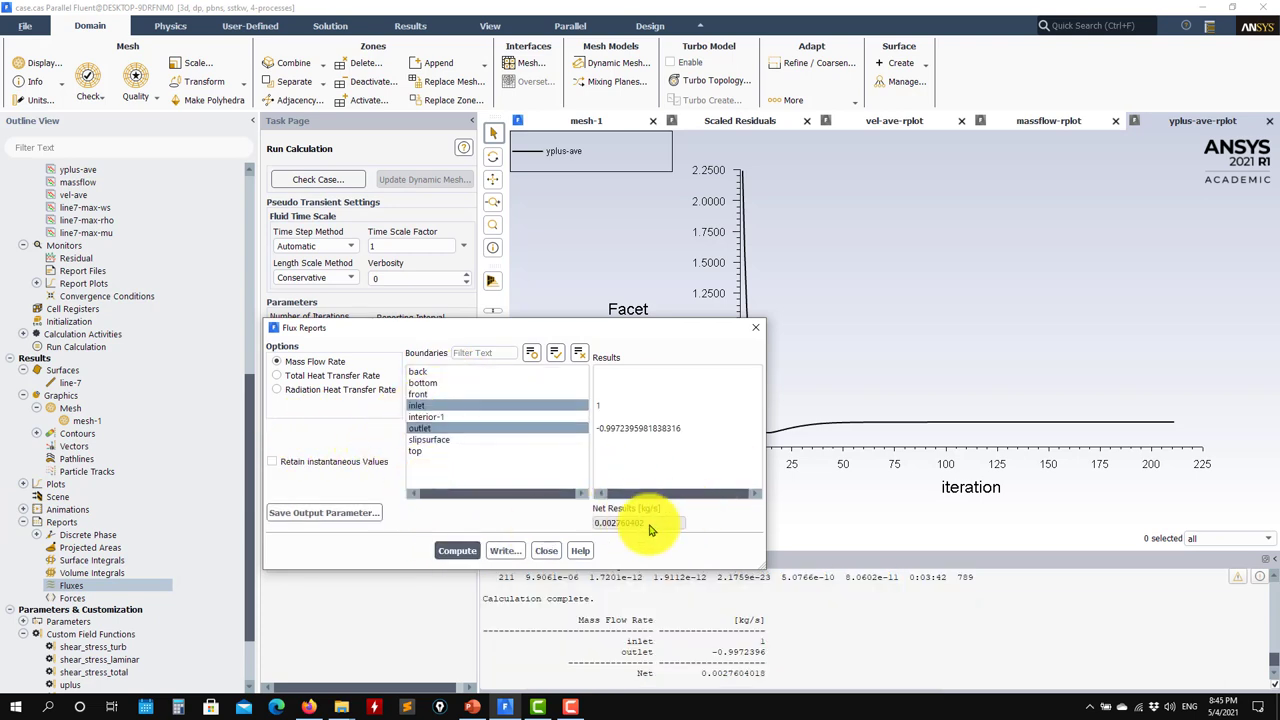
{"action": "left_click_drag", "start_coordinate": [651, 523], "coordinate": [553, 527]}
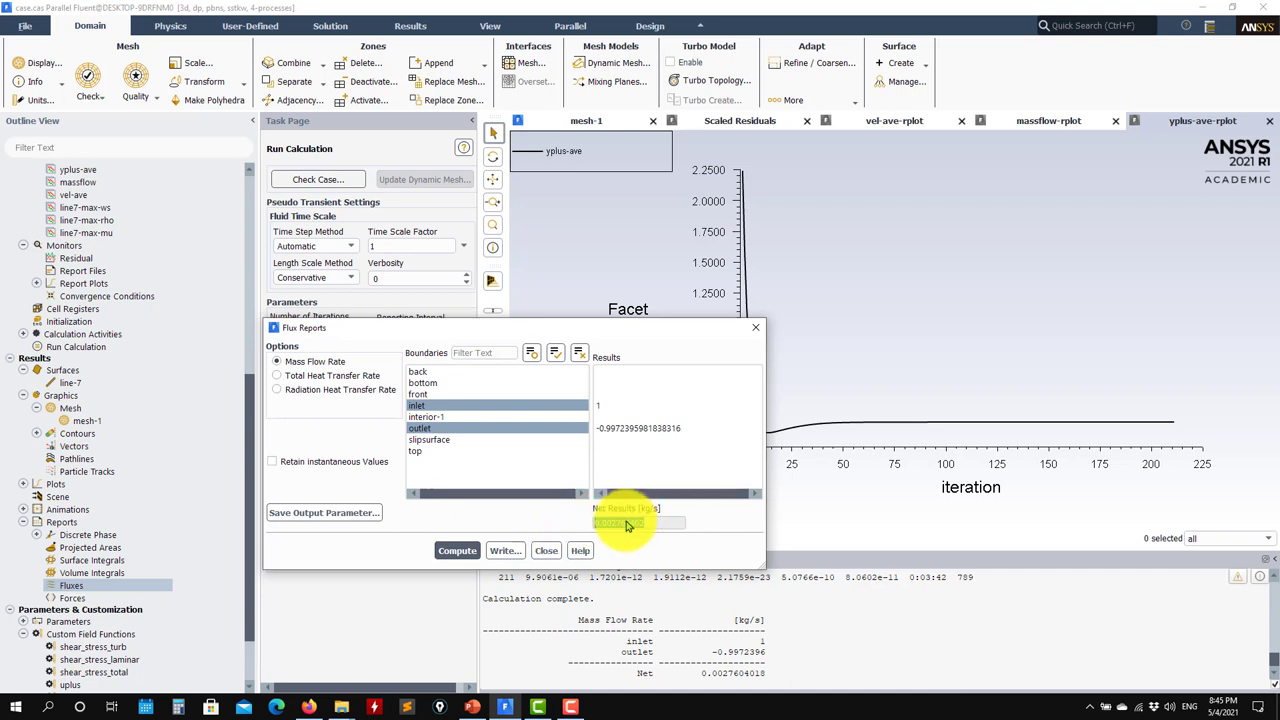
{"action": "left_click", "coordinate": [546, 551]}
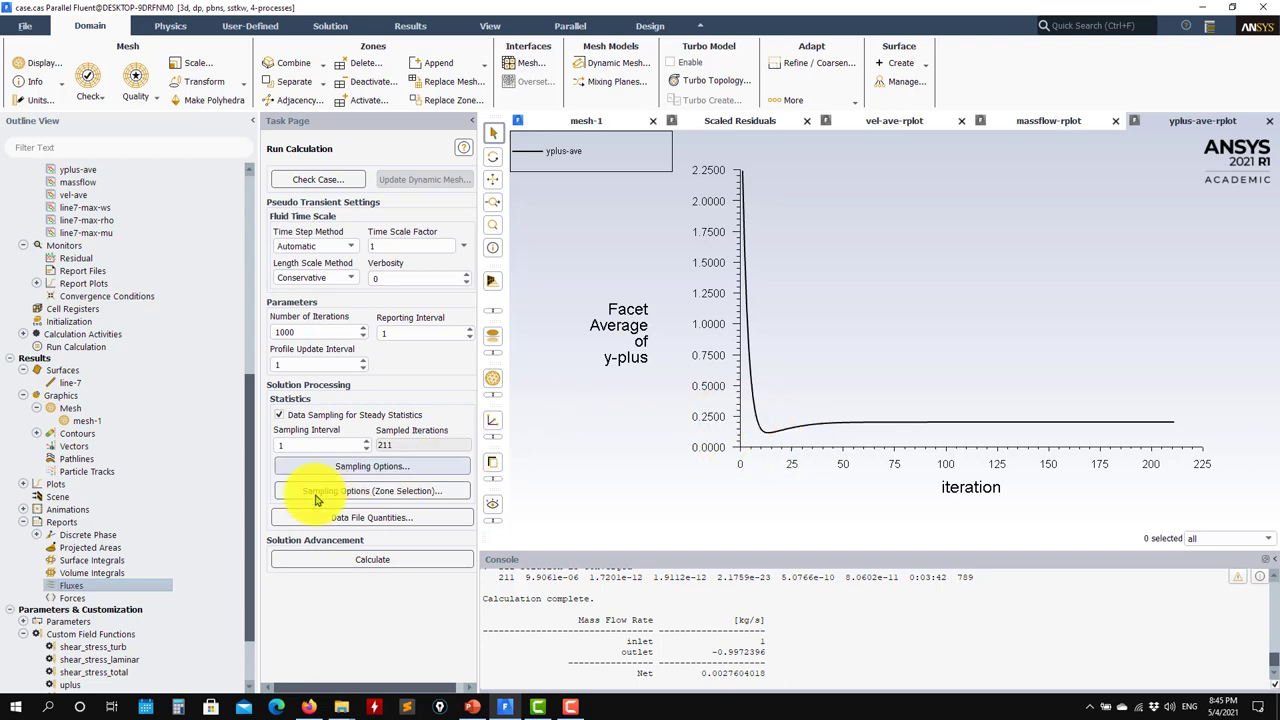
Display filled velocity magnitude contours on the back and bottom surfaces and examine the boundary layer near the plate
{"action": "left_click", "coordinate": [36, 433]}
{"action": "double_click", "coordinate": [88, 446]}
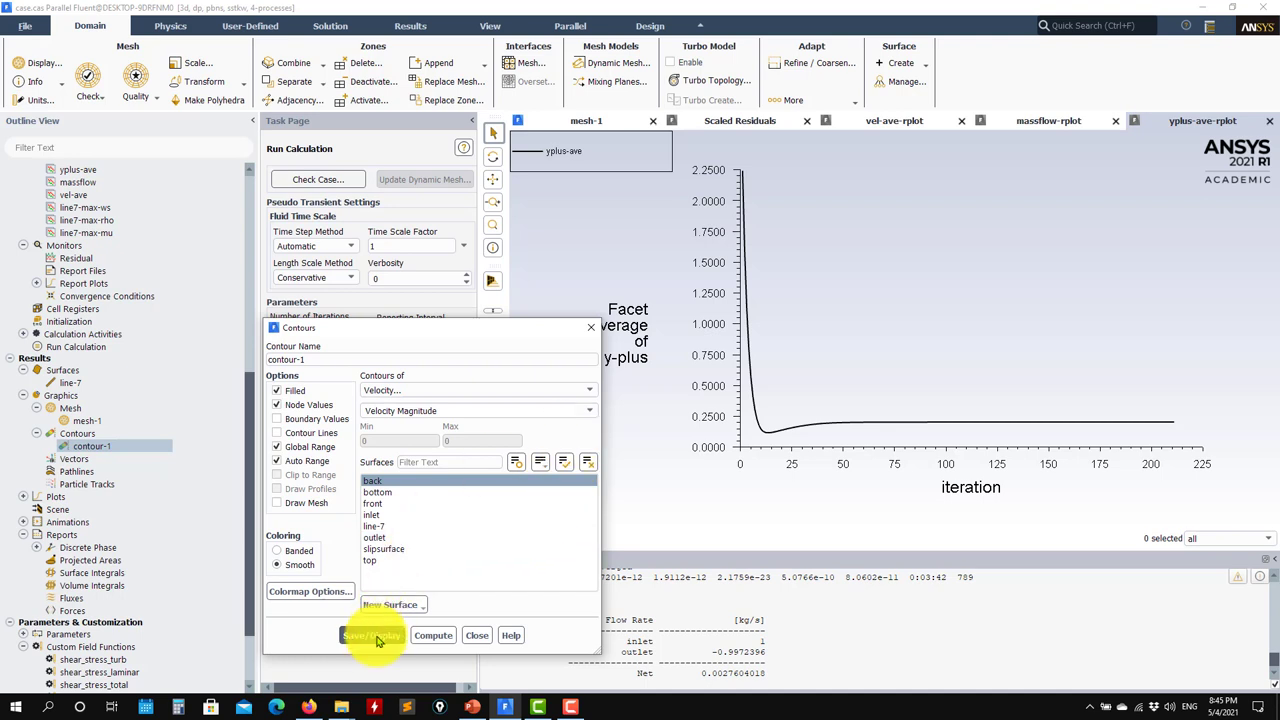
{"action": "left_click", "coordinate": [395, 492]}
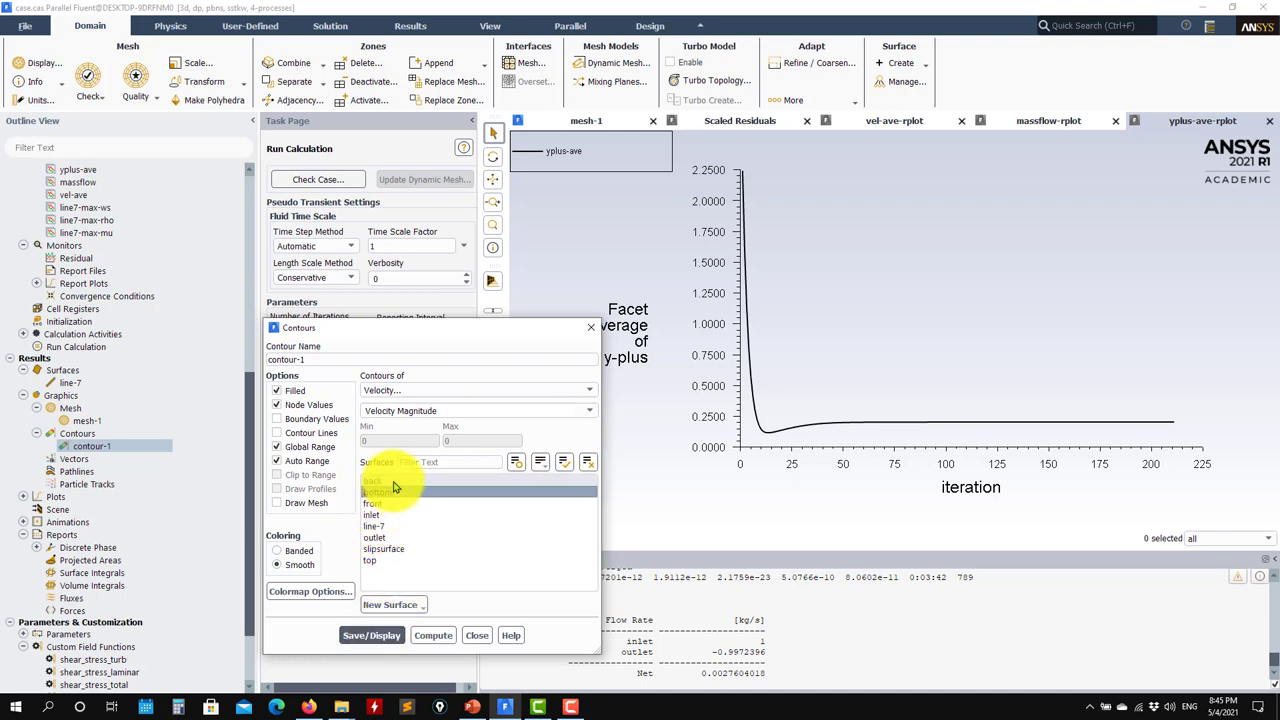
{"action": "left_click", "coordinate": [365, 635]}
{"action": "scroll", "coordinate": [840, 441], "scroll_direction": "down", "scroll_amount": 5}
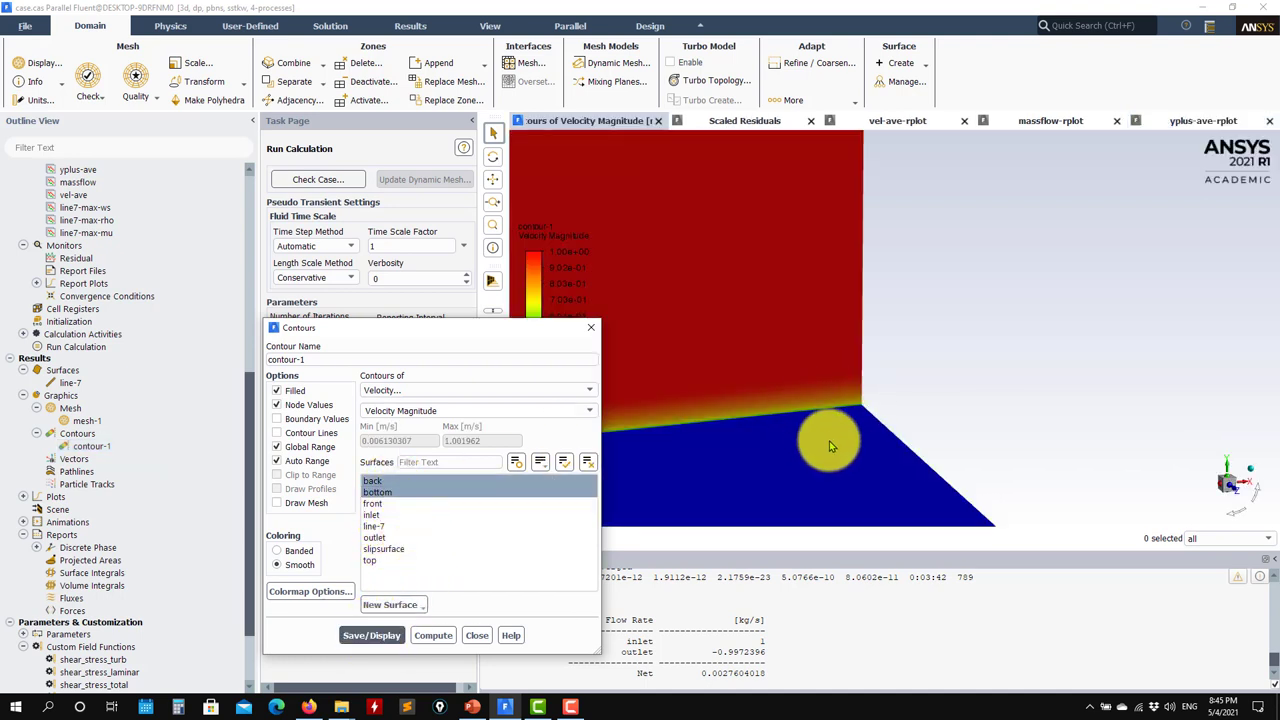
{"action": "scroll", "coordinate": [860, 500], "scroll_direction": "up", "scroll_amount": 5}
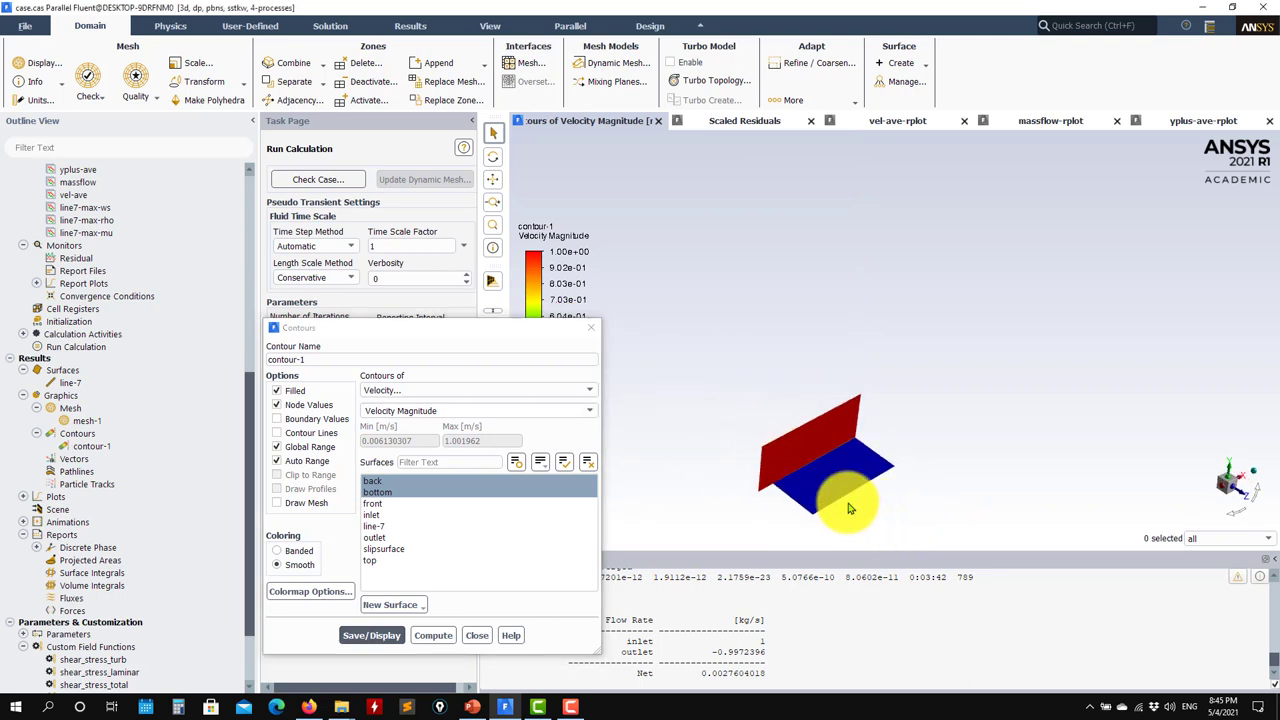
{"action": "scroll", "coordinate": [820, 410], "scroll_direction": "up", "scroll_amount": 2}
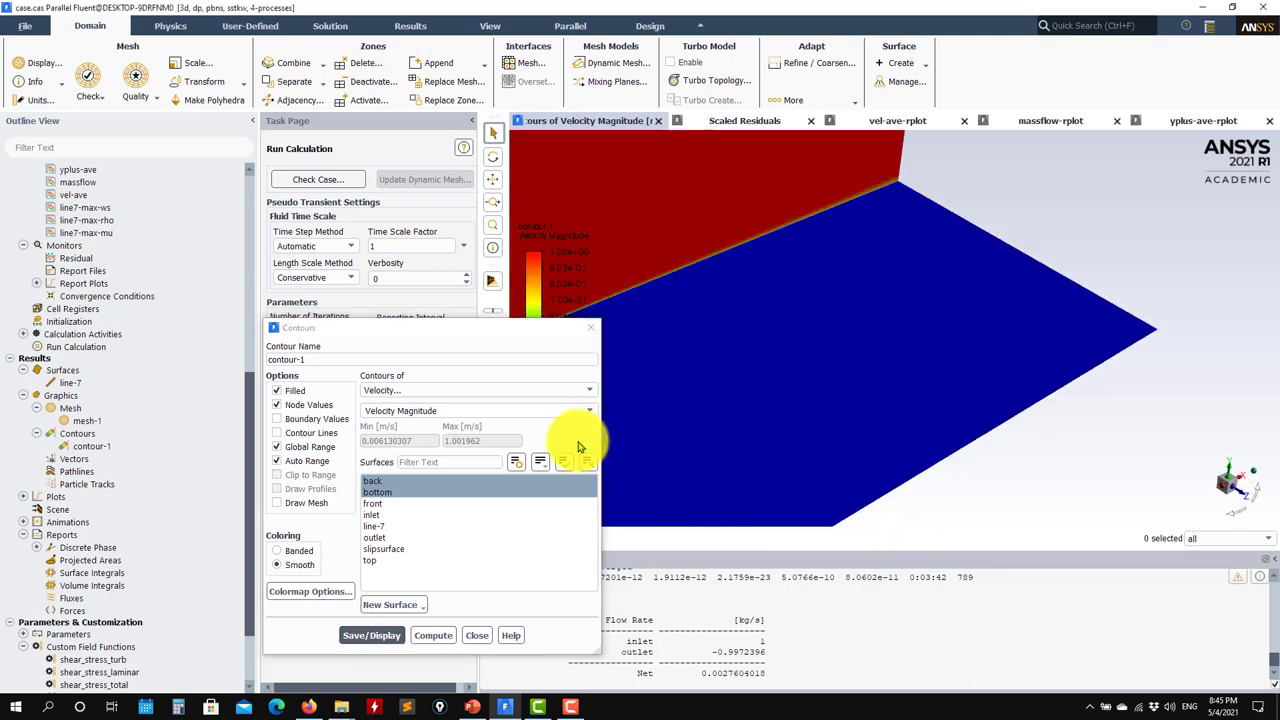
Change the contour variable to Wall Yplus under Turbulence and display it on the back and bottom surfaces
{"action": "left_click", "coordinate": [588, 390]}
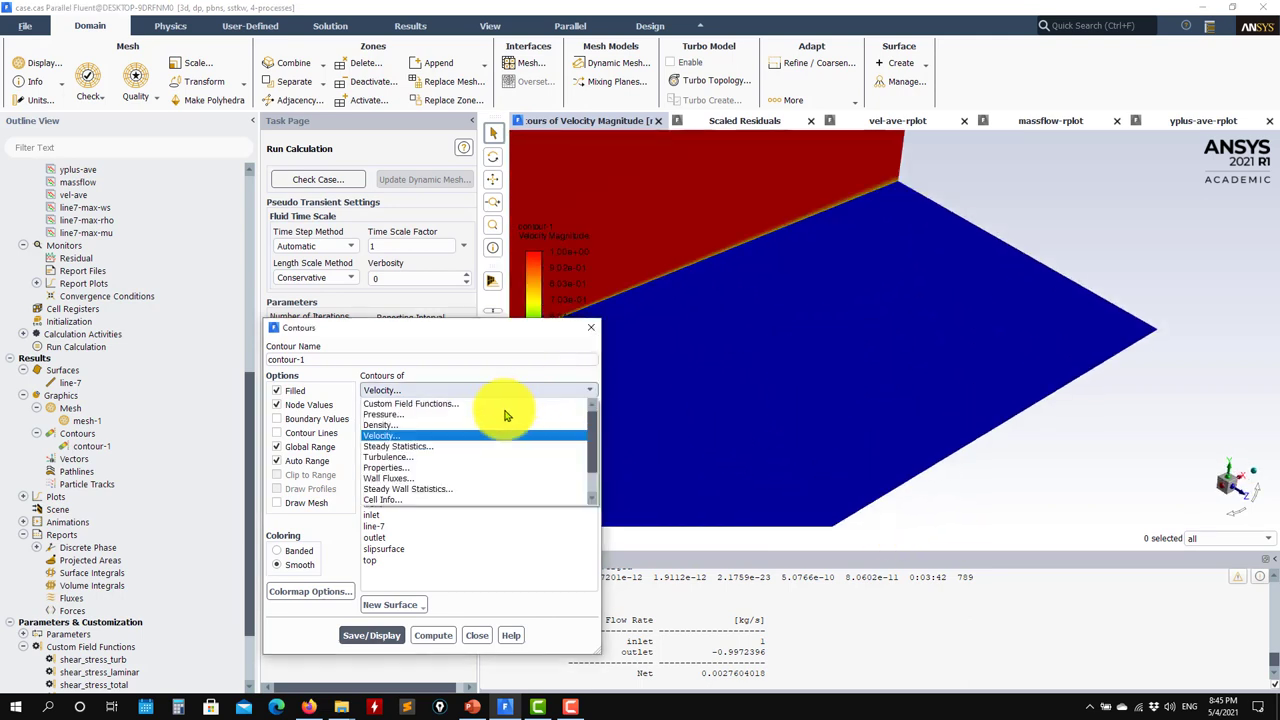
{"action": "left_click", "coordinate": [414, 457]}
{"action": "left_click", "coordinate": [586, 412]}
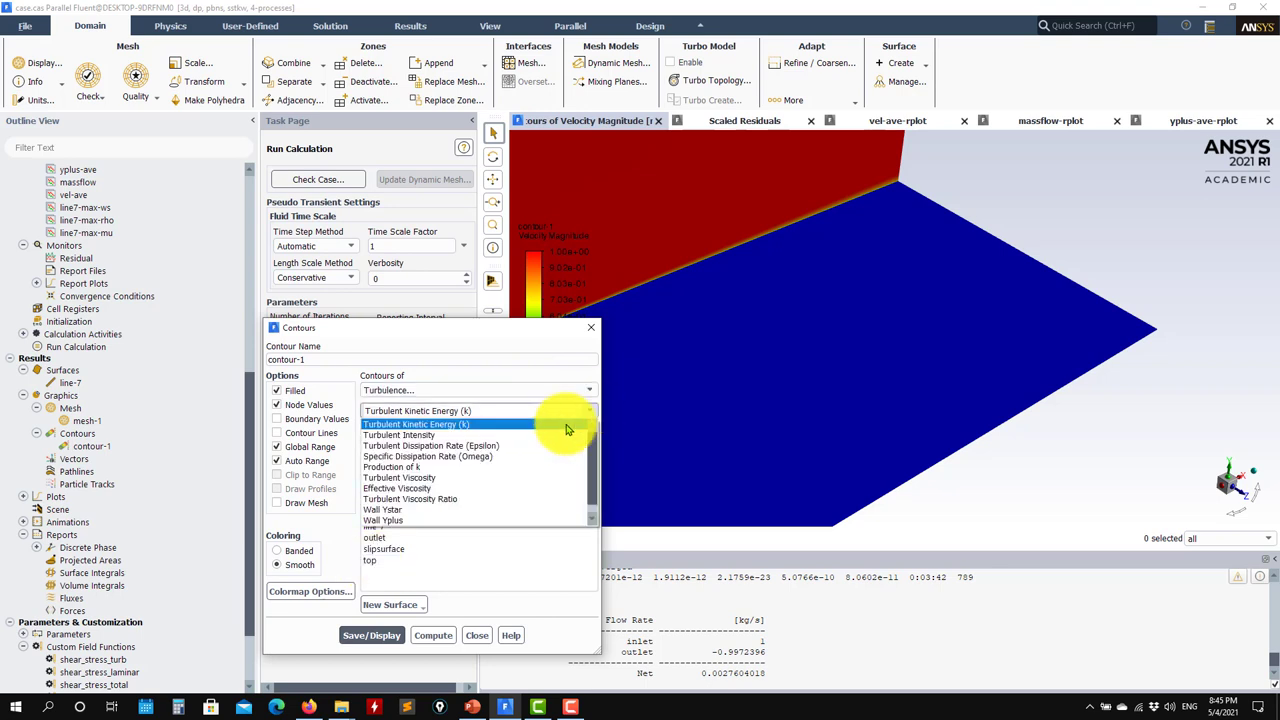
{"action": "left_click", "coordinate": [390, 520]}
{"action": "left_click", "coordinate": [388, 622]}
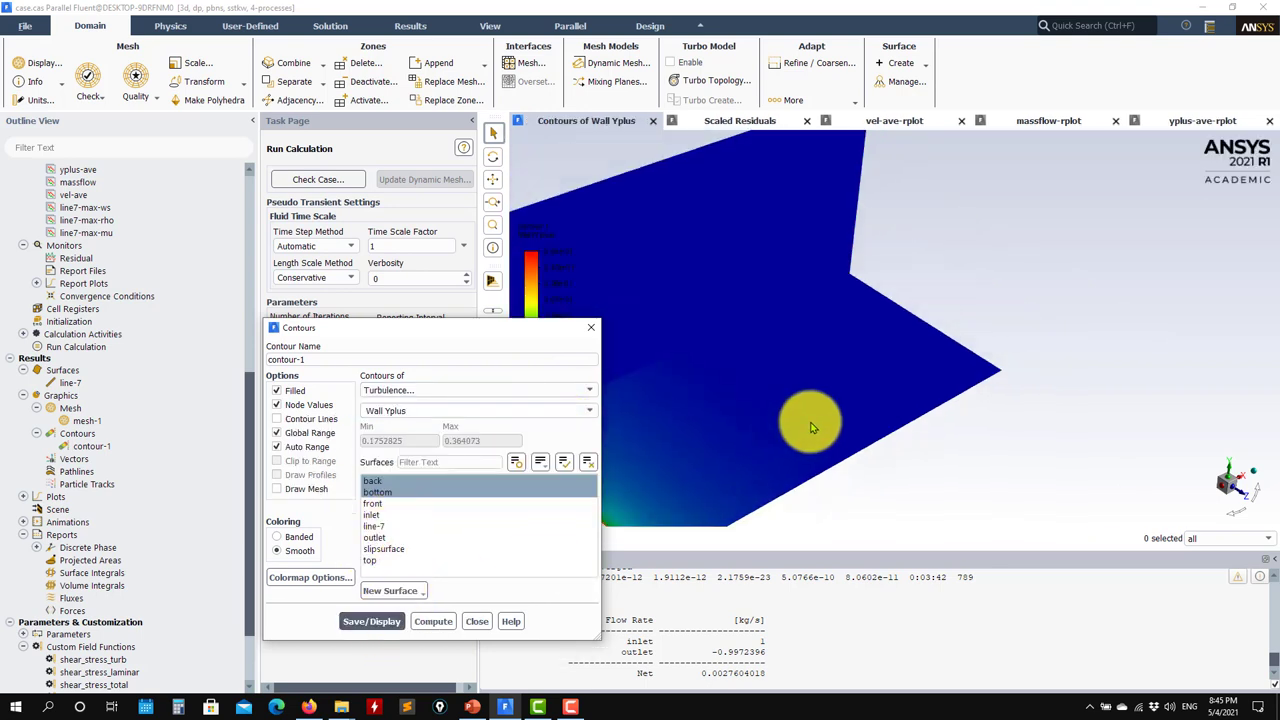
Display static pressure contours on the back and bottom surfaces and examine the region around the plate's leading edge
{"action": "left_click", "coordinate": [589, 391]}
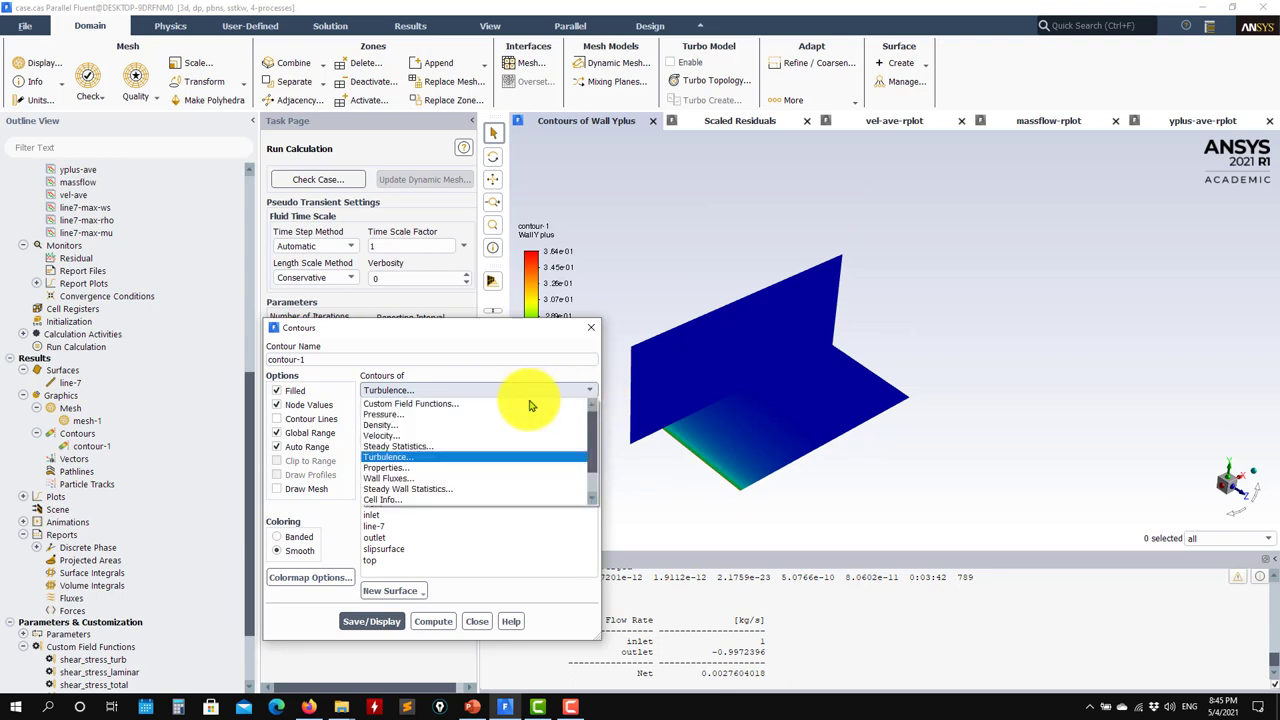
{"action": "left_click", "coordinate": [395, 414]}
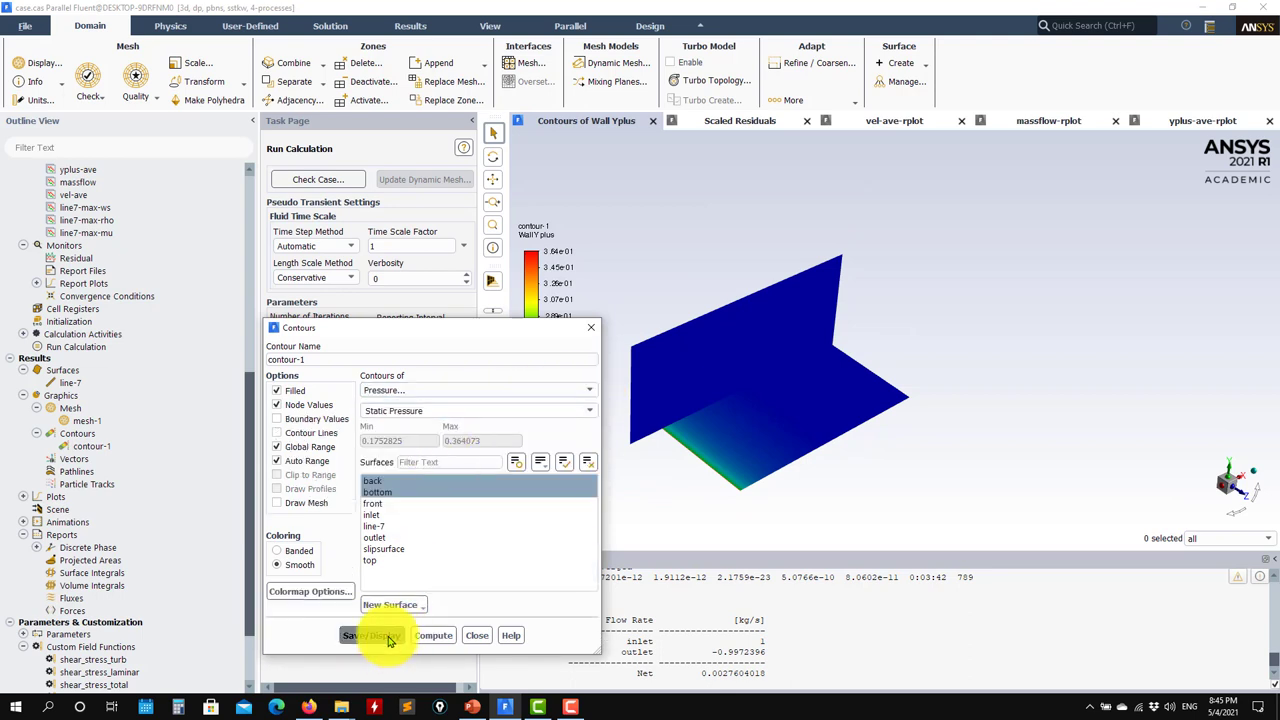
{"action": "left_click", "coordinate": [390, 637]}
{"action": "left_click_drag", "start_coordinate": [723, 371], "coordinate": [840, 473]}
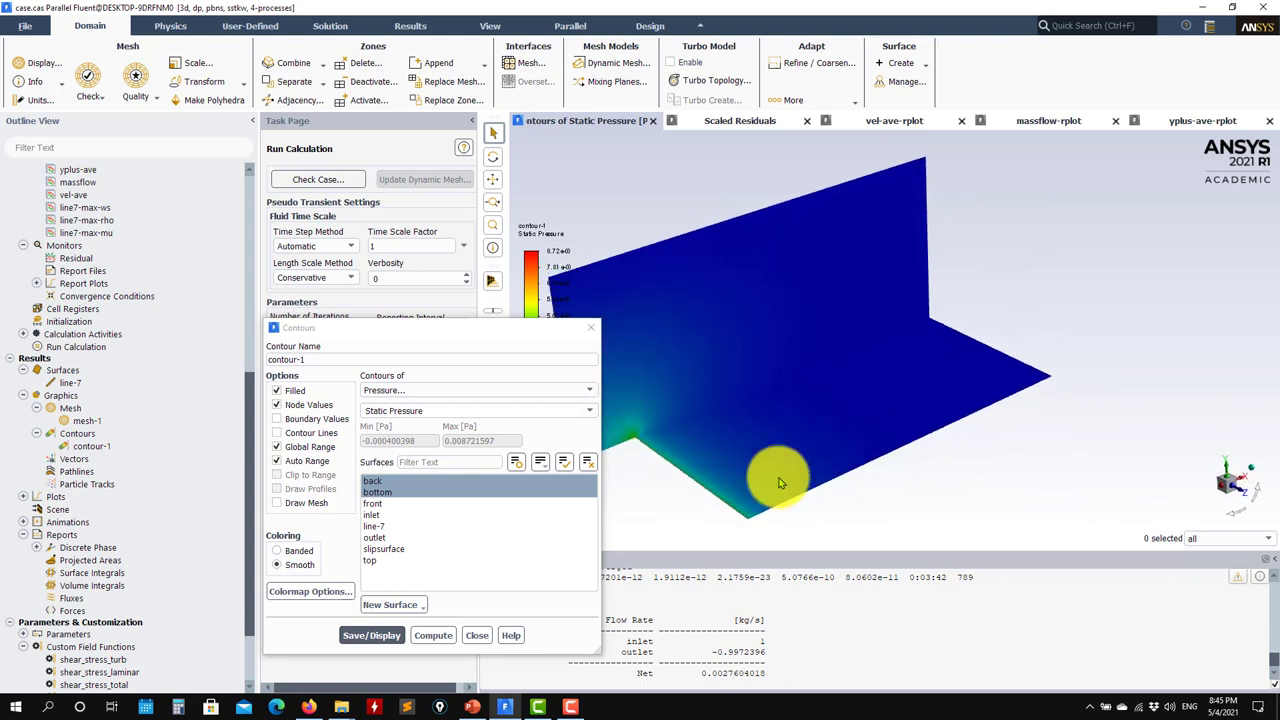
{"action": "scroll", "coordinate": [757, 478], "scroll_direction": "down", "scroll_amount": 2}
{"action": "middle_click_drag", "start_coordinate": [757, 478], "coordinate": [877, 380]}
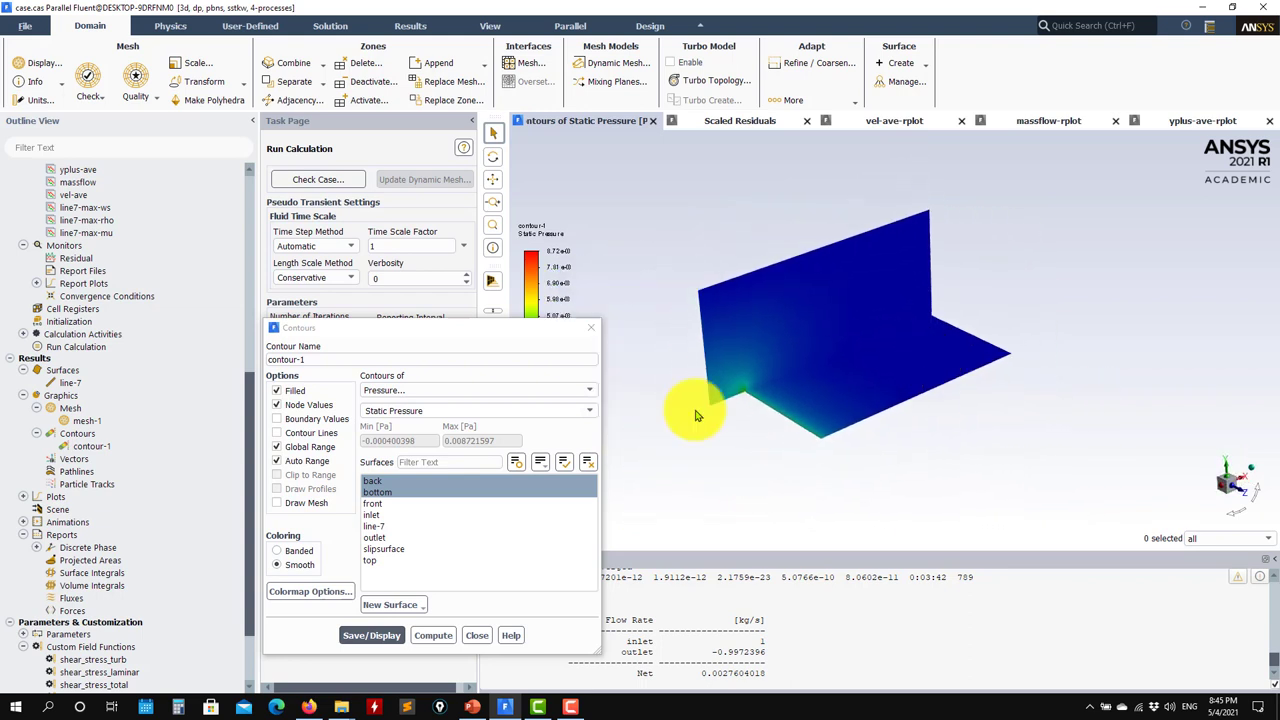
Display turbulent kinetic energy (k) contours on the back and bottom surfaces and inspect the near-wall layer in a view aligned with the back surface
{"action": "left_click", "coordinate": [560, 390]}
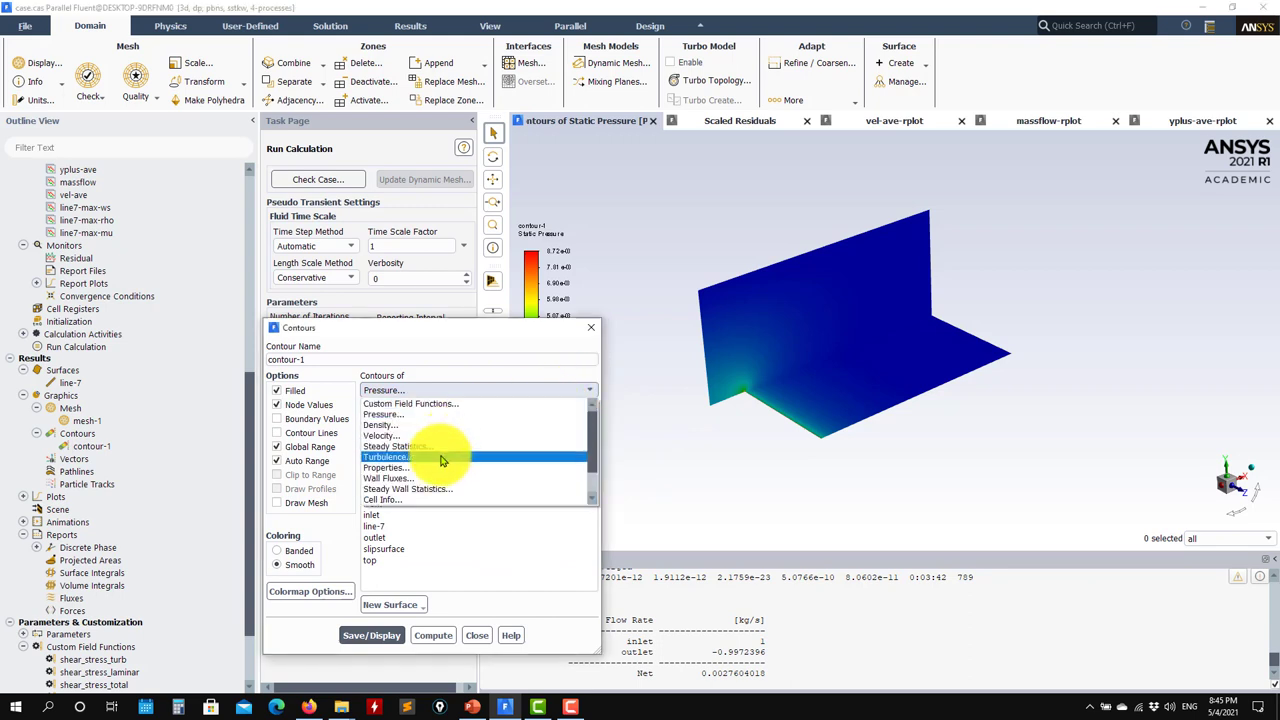
{"action": "left_click", "coordinate": [443, 457]}
{"action": "left_click", "coordinate": [371, 635]}
{"action": "left_click_drag", "start_coordinate": [845, 445], "coordinate": [966, 400]}
{"action": "left_click", "coordinate": [1211, 474]}
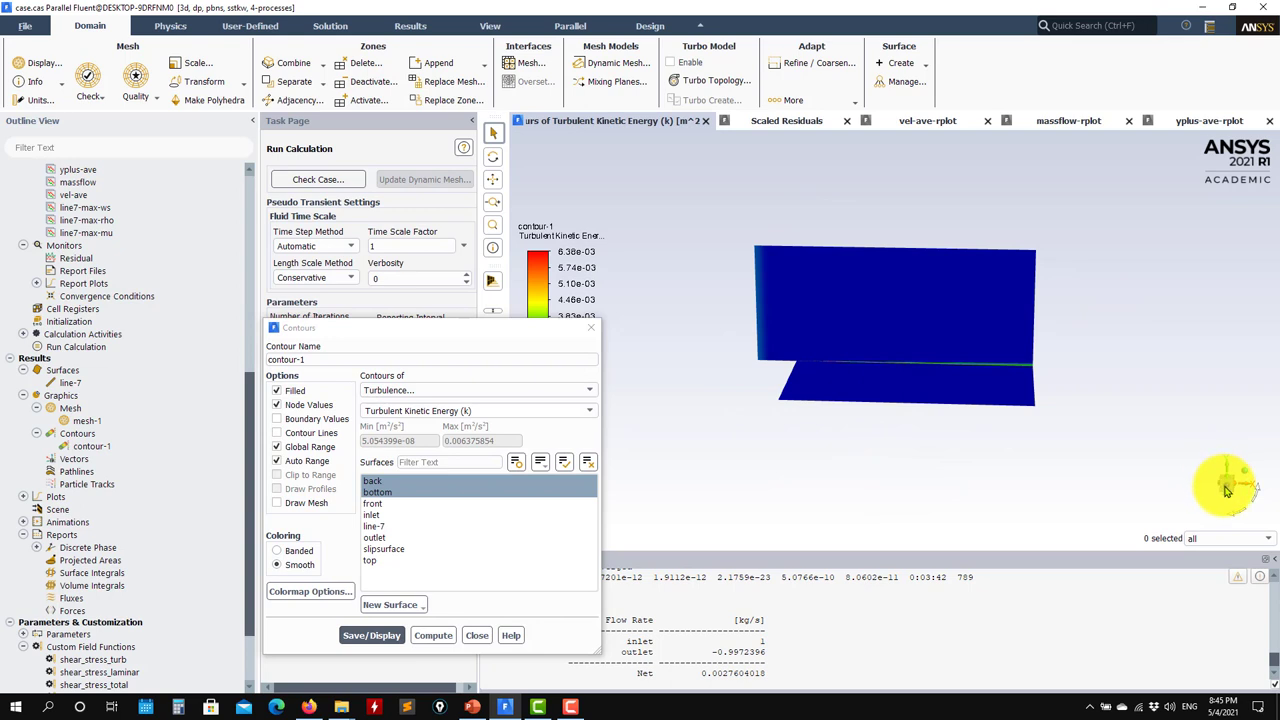
{"action": "left_click", "coordinate": [1227, 489]}
{"action": "scroll", "coordinate": [1051, 397], "scroll_direction": "up", "scroll_amount": 6}
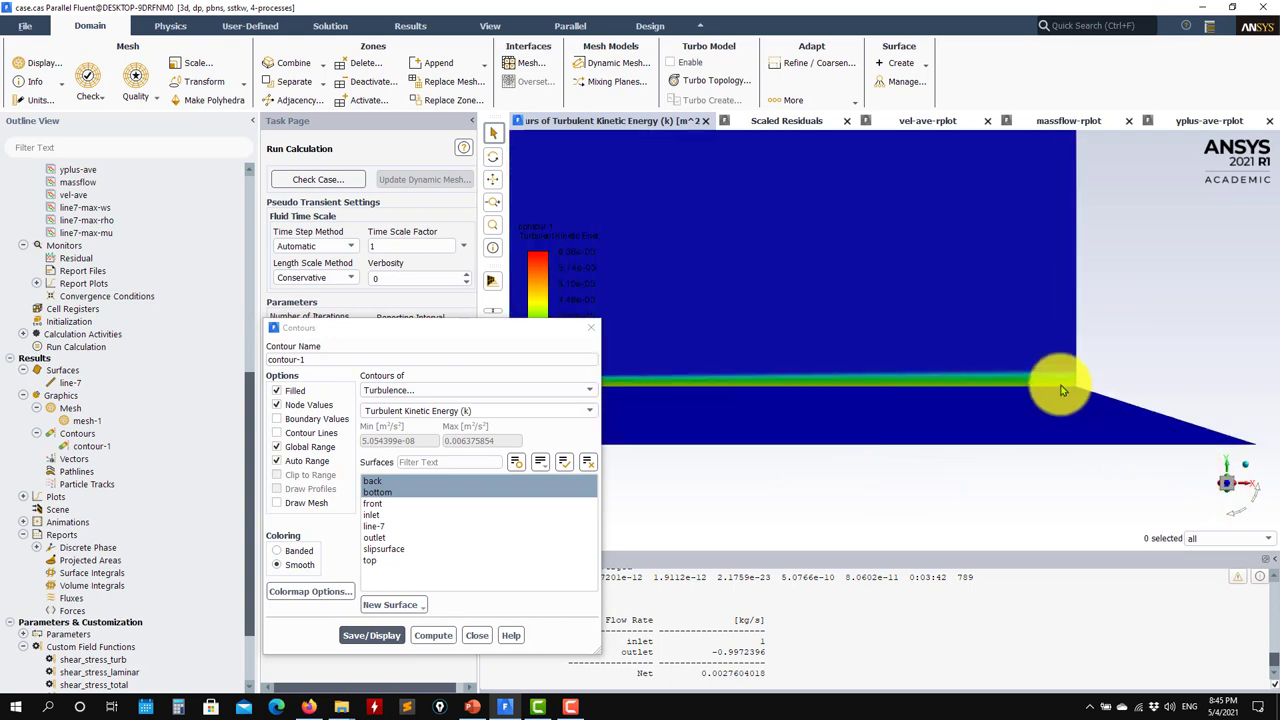
{"action": "scroll", "coordinate": [1024, 432], "scroll_direction": "up", "scroll_amount": 5}
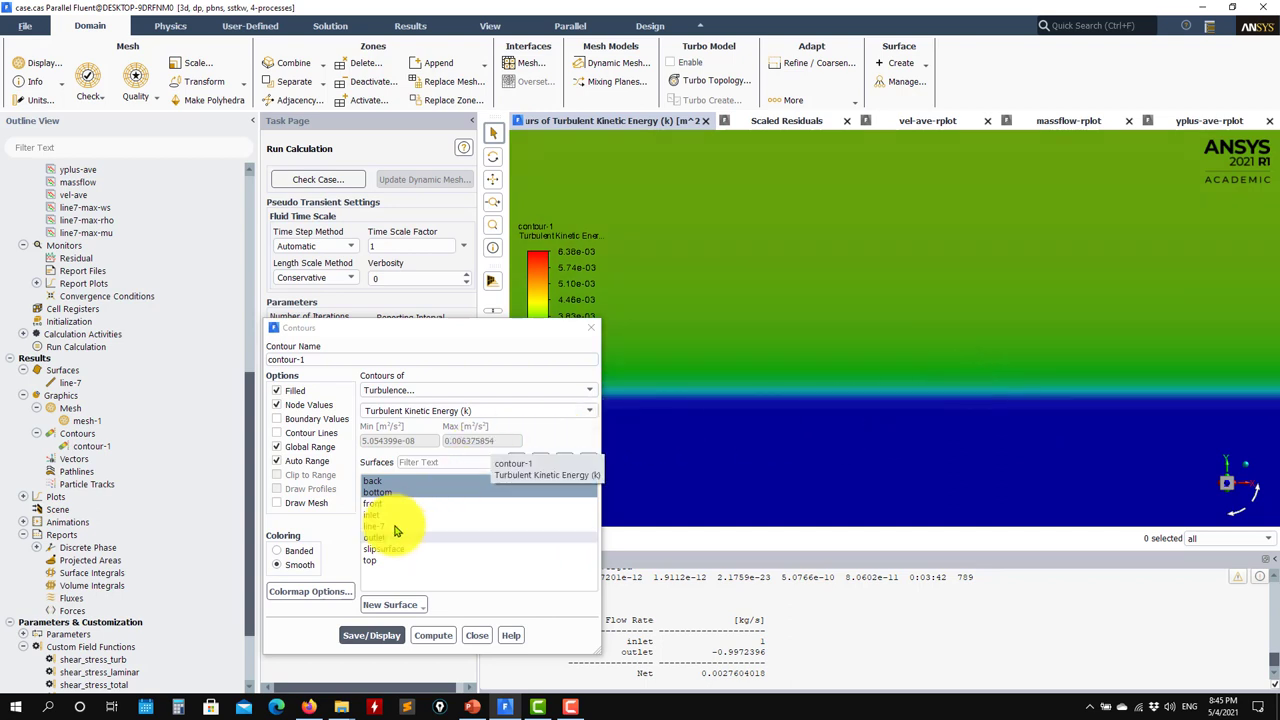
Limit the turbulent kinetic energy contours to the back surface and display them with the boundary mesh faces drawn
{"action": "left_click", "coordinate": [390, 493]}
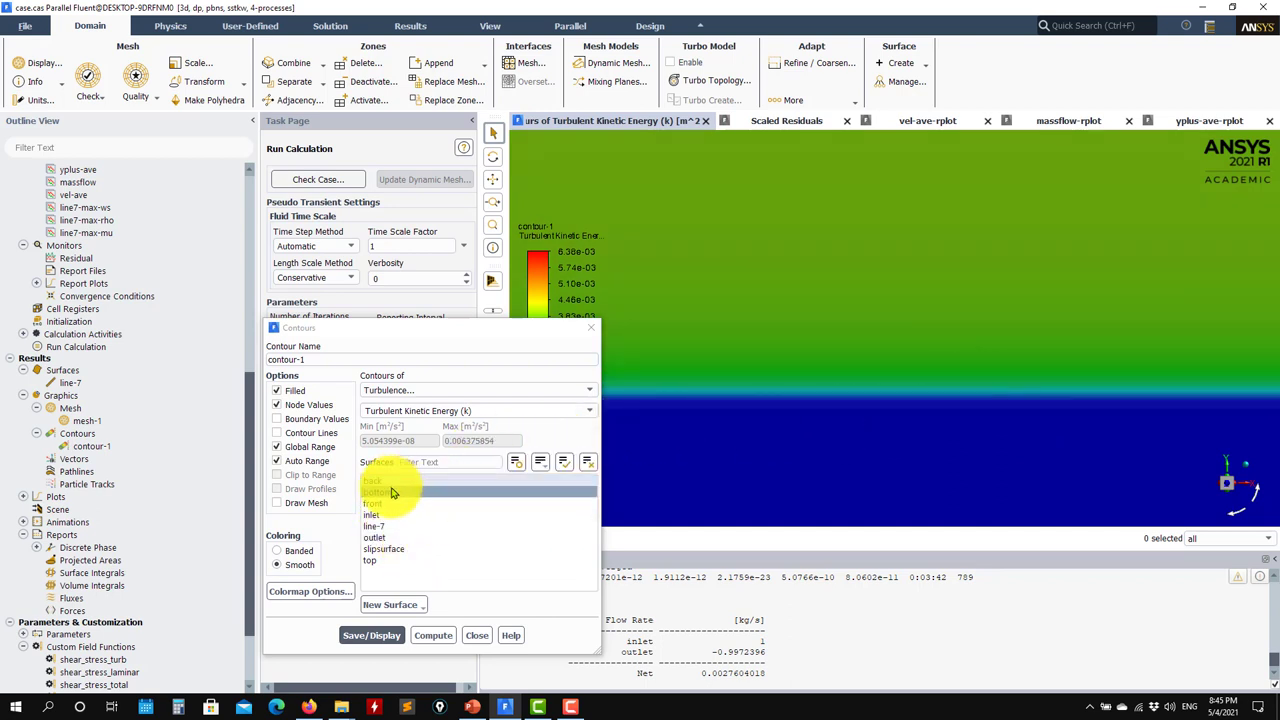
{"action": "left_click", "coordinate": [371, 635]}
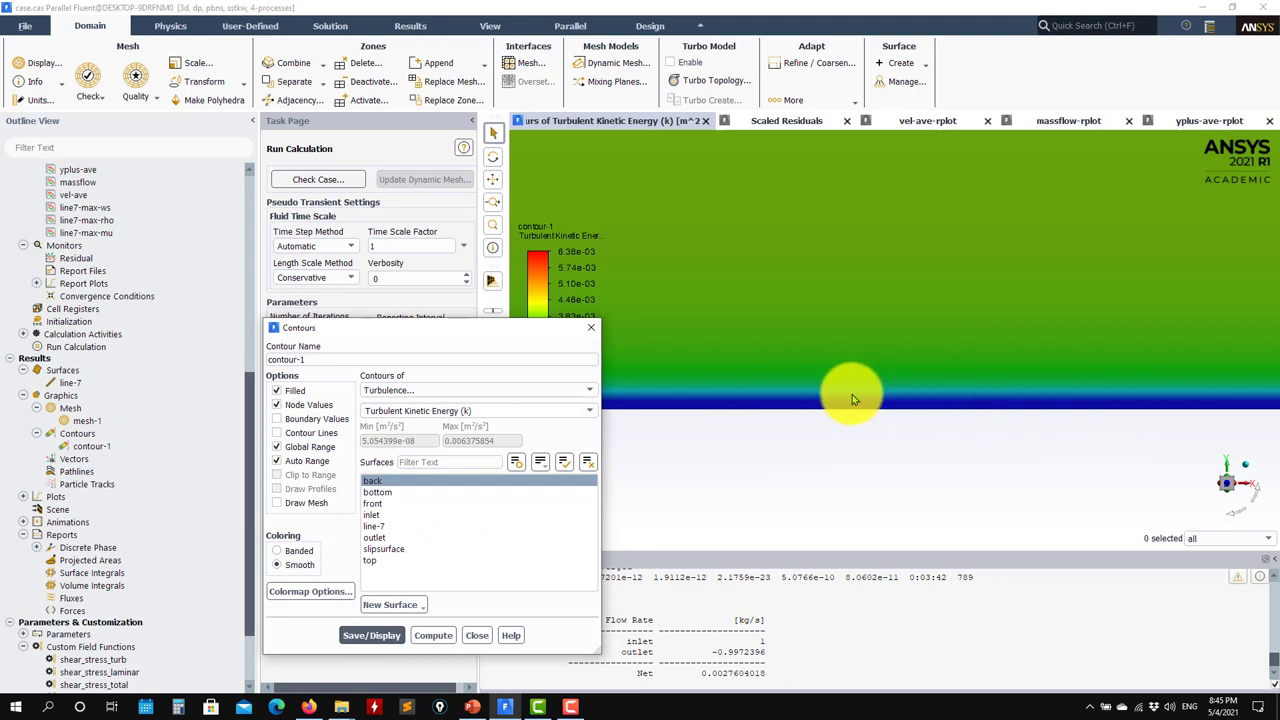
{"action": "left_click", "coordinate": [303, 508]}
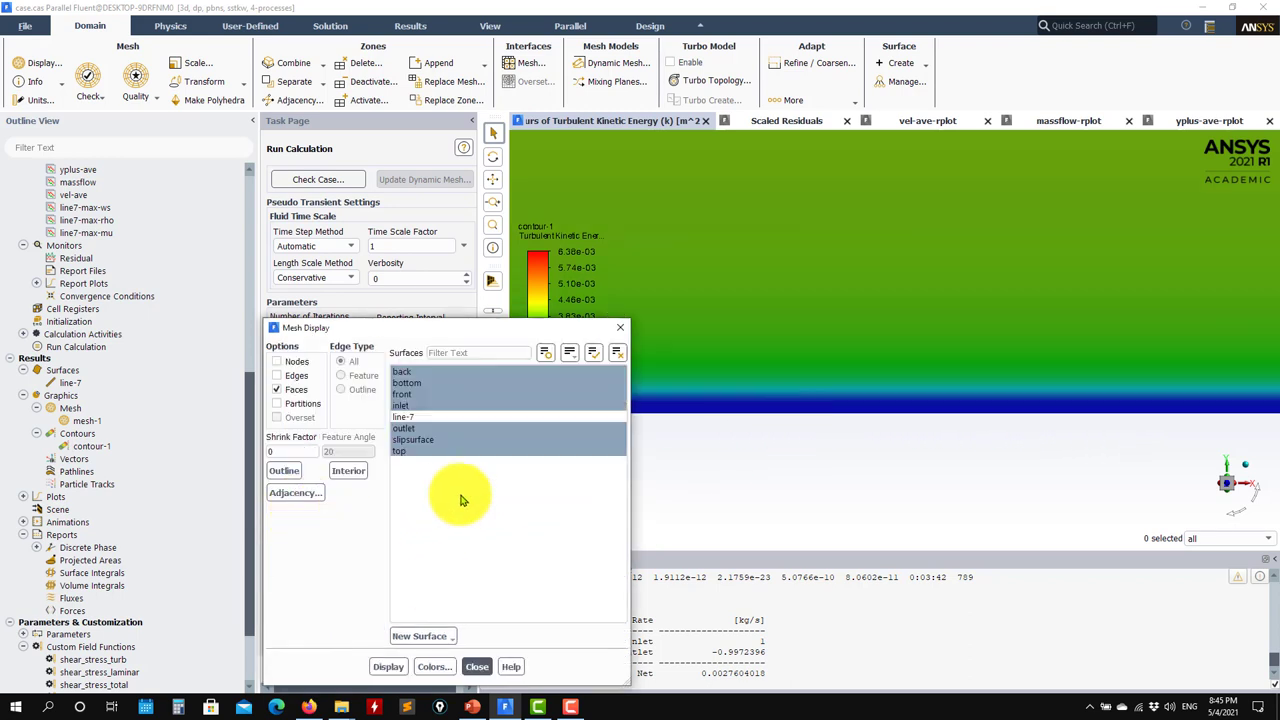
{"action": "left_click", "coordinate": [386, 666]}
{"action": "left_click", "coordinate": [478, 666]}
{"action": "left_click", "coordinate": [371, 635]}
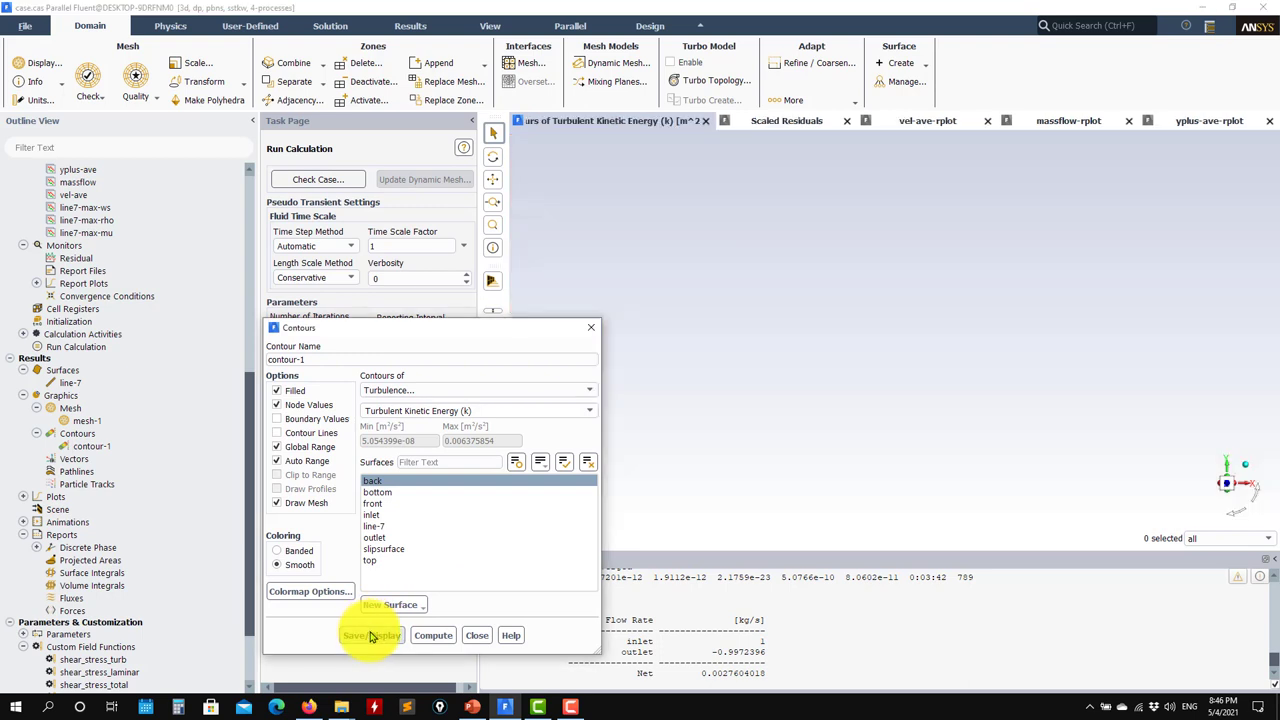
Enable edges in the mesh display, draw only the back surface's mesh, and overlay it on the turbulent kinetic energy contours to inspect near-wall resolution
{"action": "left_click", "coordinate": [297, 505]}
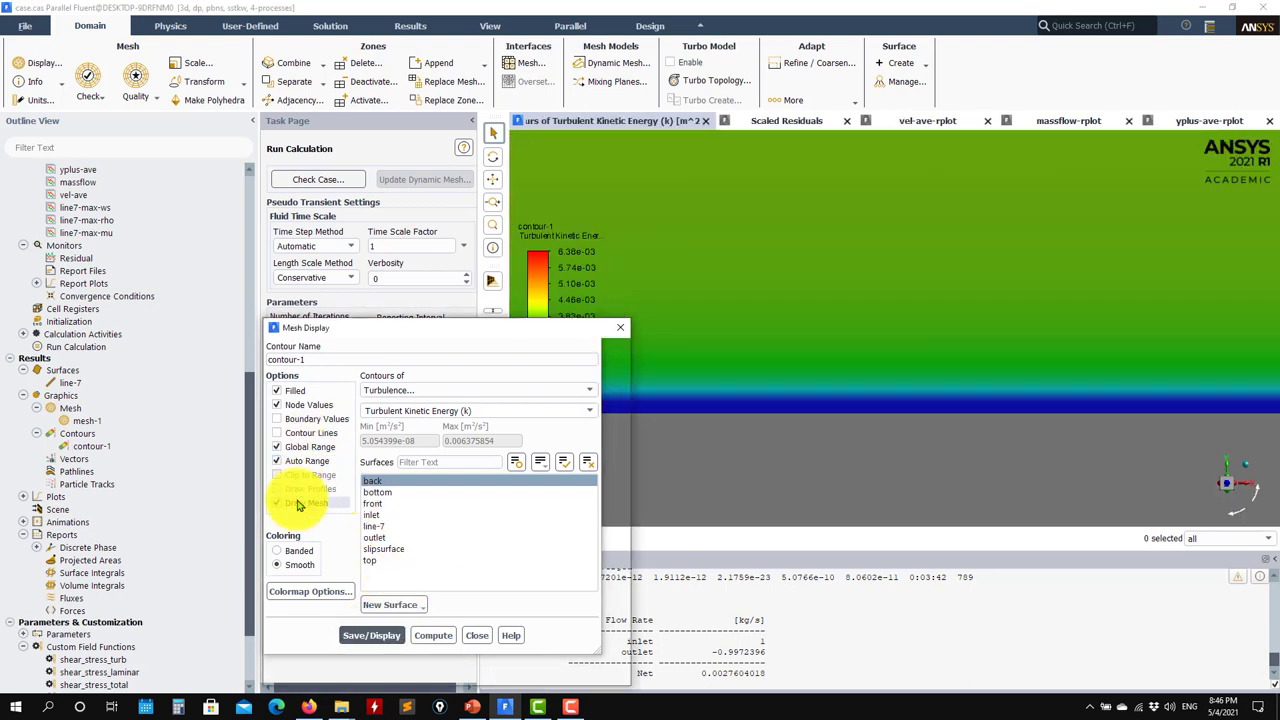
{"action": "left_click", "coordinate": [388, 666]}
{"action": "left_click", "coordinate": [476, 666]}
{"action": "left_click", "coordinate": [619, 355]}
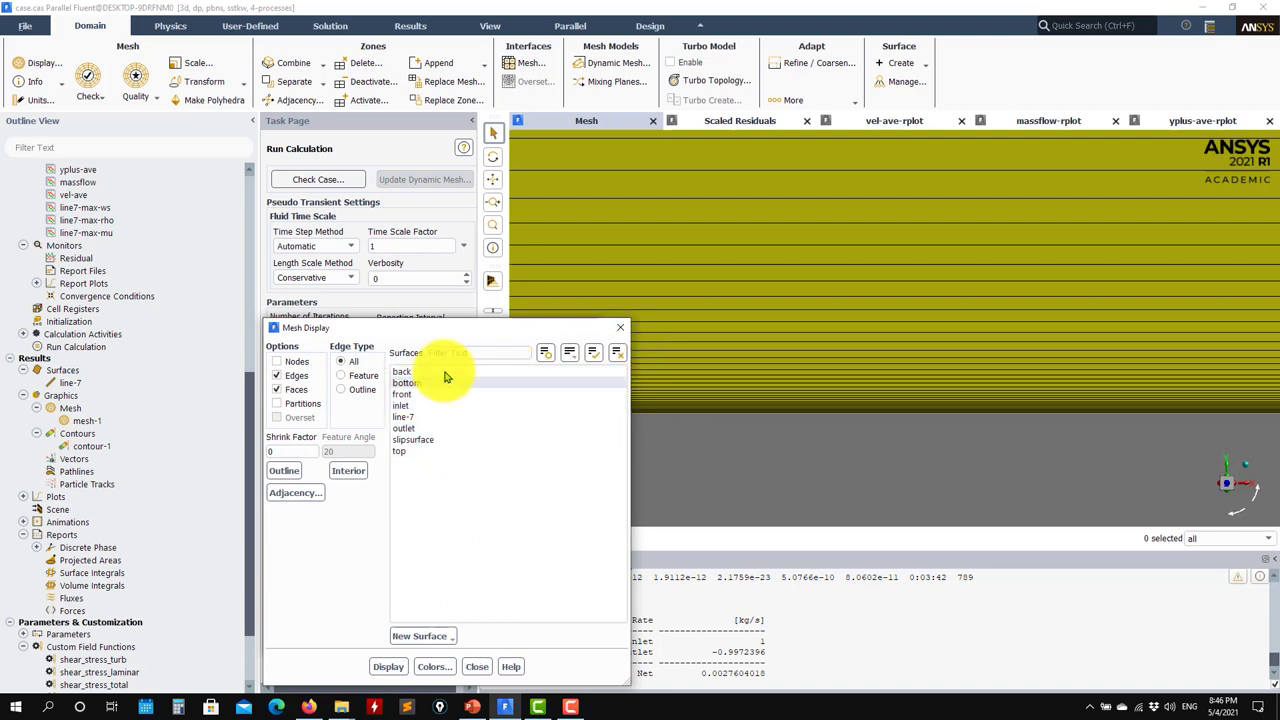
{"action": "left_click", "coordinate": [390, 667]}
{"action": "left_click", "coordinate": [478, 667]}
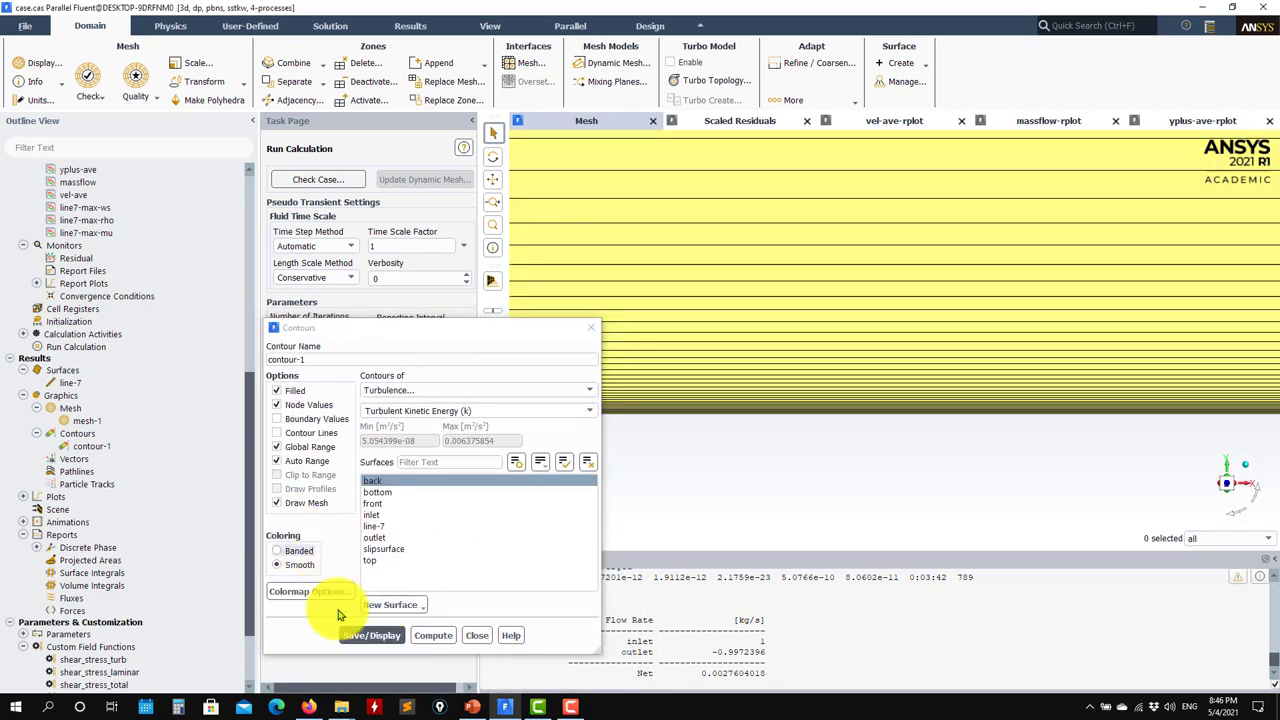
{"action": "left_click", "coordinate": [365, 635]}
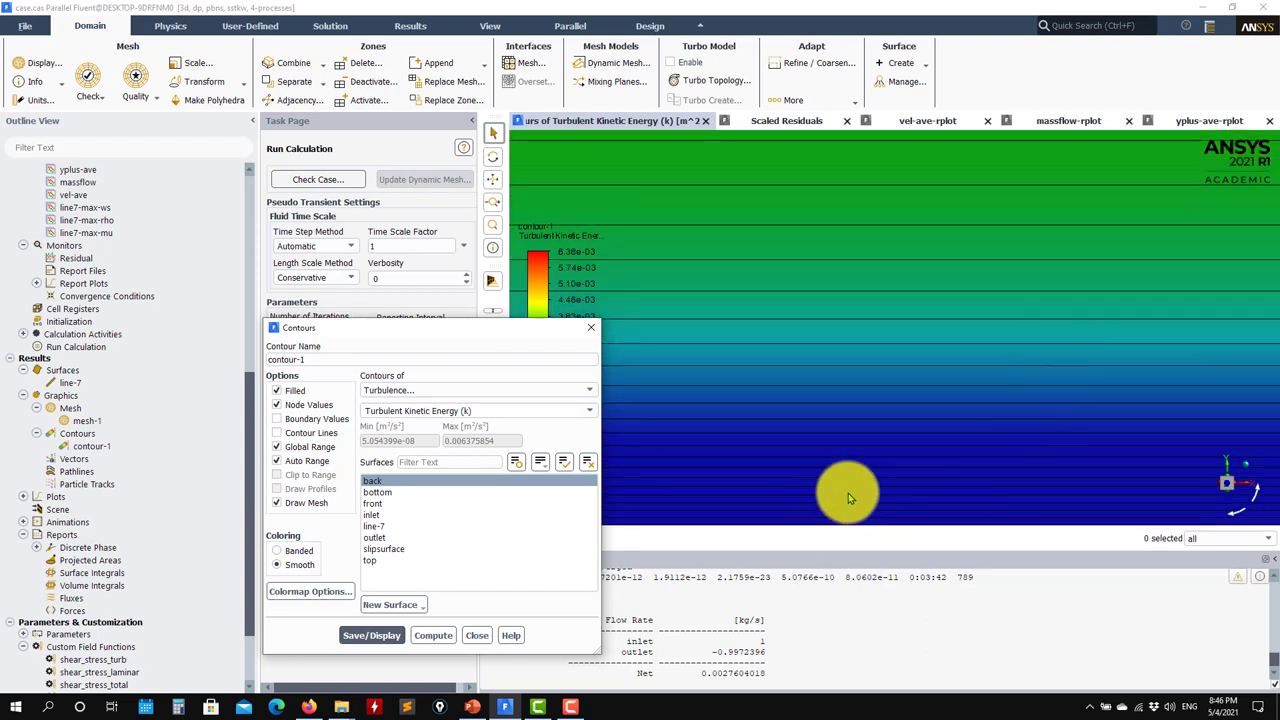
{"action": "scroll", "coordinate": [1010, 480], "scroll_direction": "down", "scroll_amount": 5}
{"action": "scroll", "coordinate": [1000, 495], "scroll_direction": "down", "scroll_amount": 2}
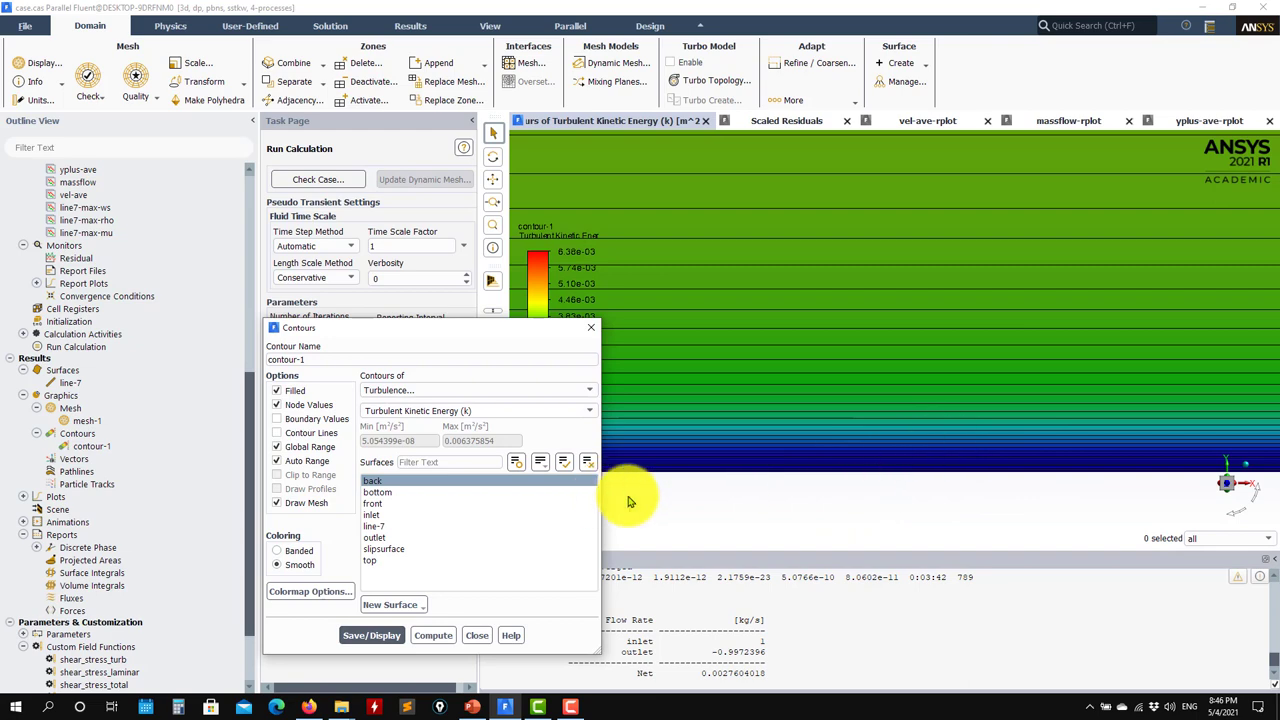
Redisplay the turbulent kinetic energy contours without the mesh overlay and close the contour settings
{"action": "left_click", "coordinate": [345, 635]}
{"action": "left_click", "coordinate": [471, 635]}
{"action": "scroll", "coordinate": [830, 455], "scroll_direction": "down", "scroll_amount": 4}
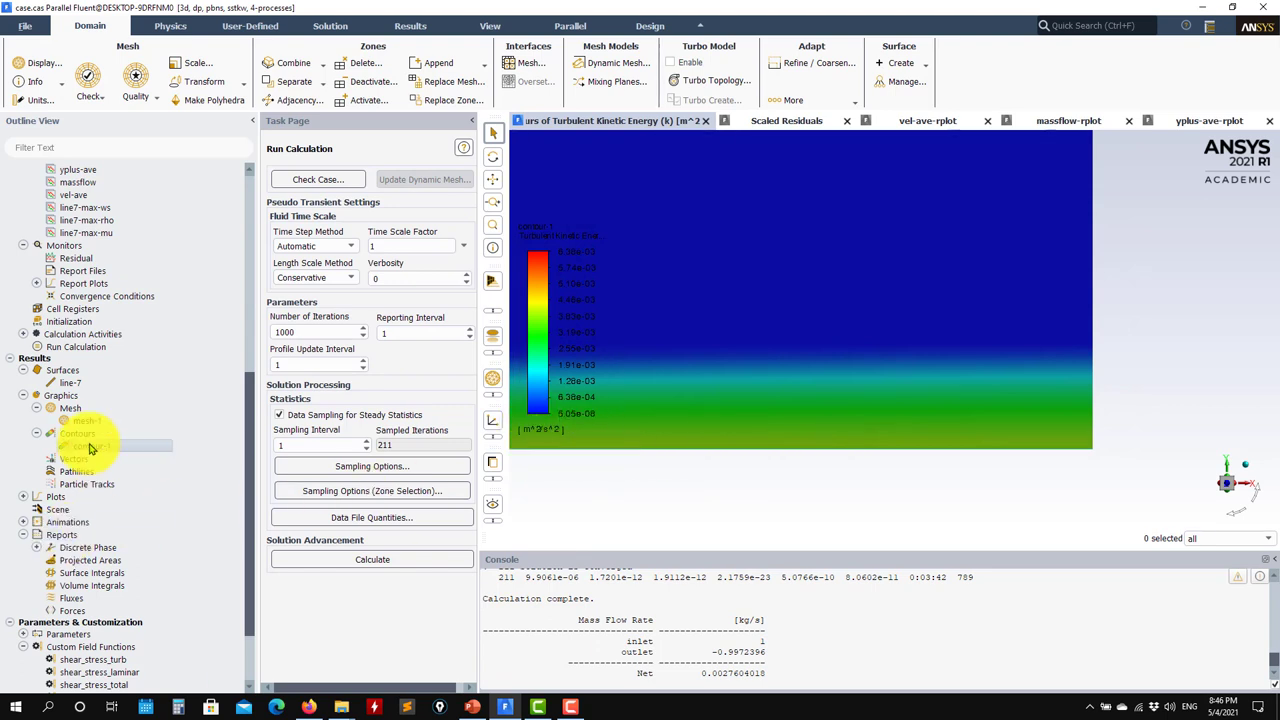
Reopen contour-1 and display turbulent viscosity ratio contours on the back surface, examining the layer above the plate
{"action": "double_click", "coordinate": [205, 452]}
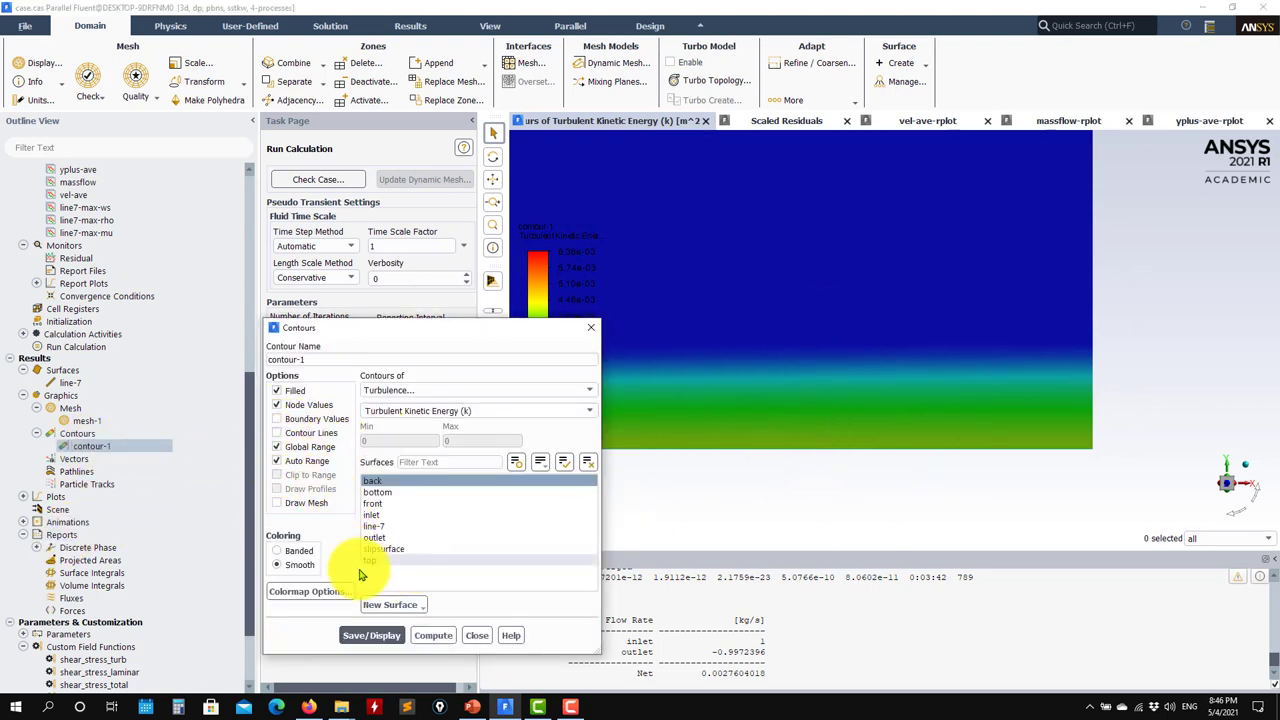
{"action": "left_click", "coordinate": [589, 412]}
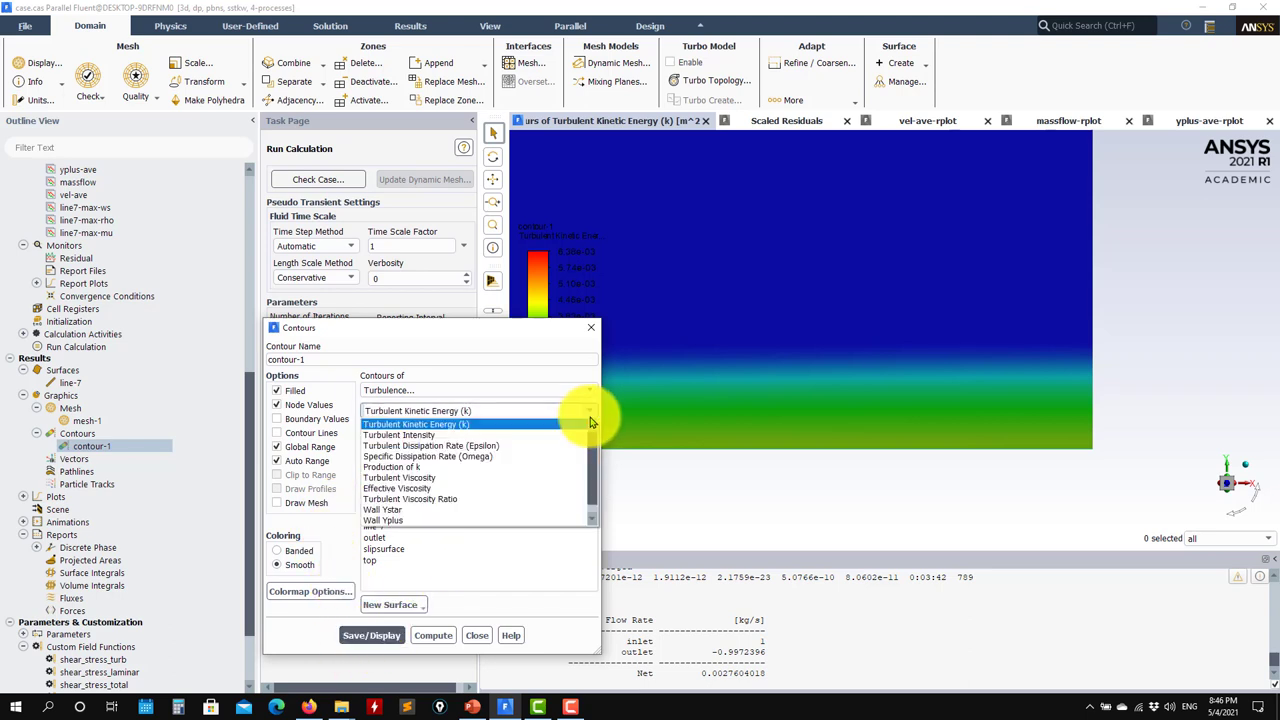
{"action": "left_click", "coordinate": [464, 504]}
{"action": "left_click", "coordinate": [371, 621]}
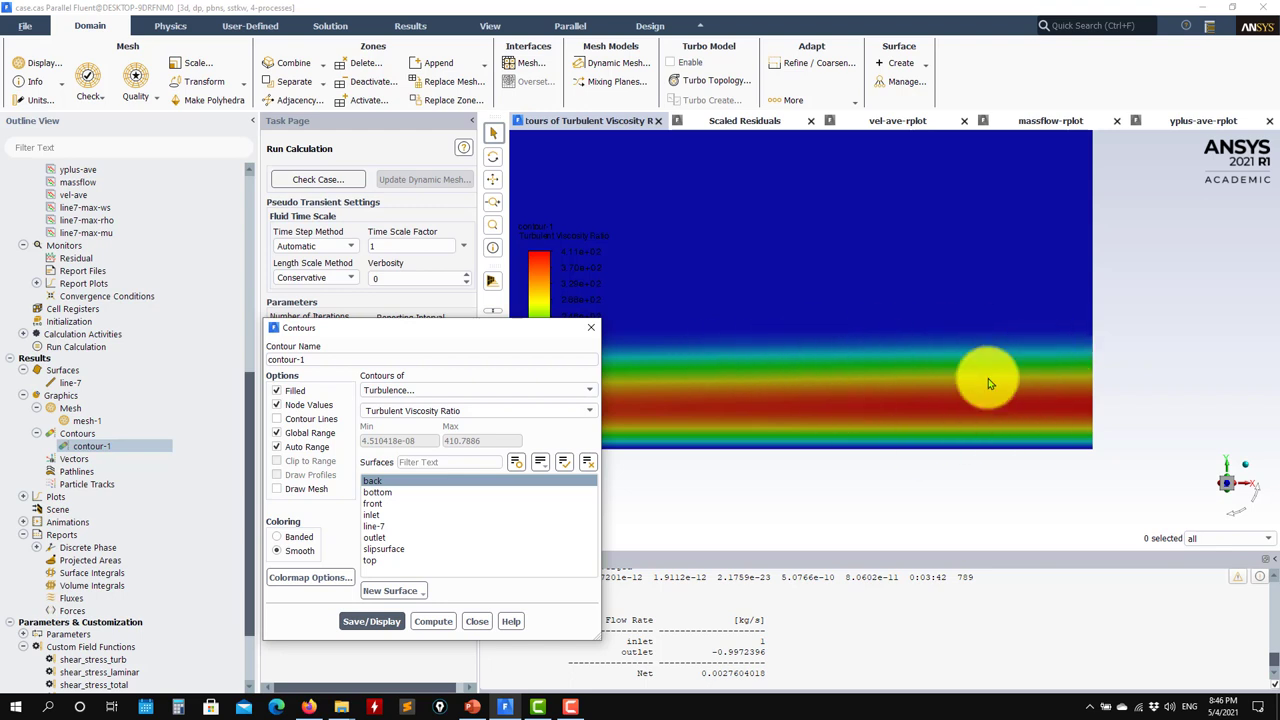
{"action": "scroll", "coordinate": [1060, 428], "scroll_direction": "up", "scroll_amount": 3}
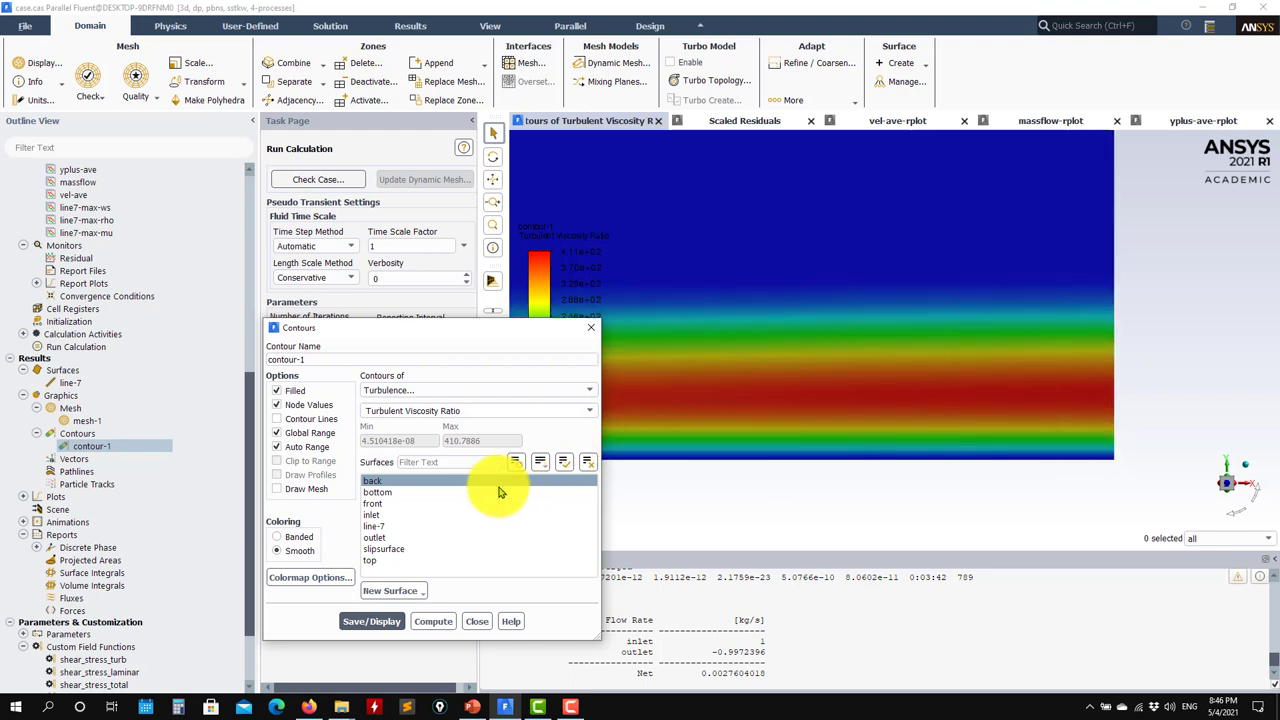
Overlay the back surface's mesh on the turbulent viscosity ratio contours and inspect the cell layers above the plate
{"action": "left_click", "coordinate": [278, 489]}
{"action": "left_click", "coordinate": [398, 663]}
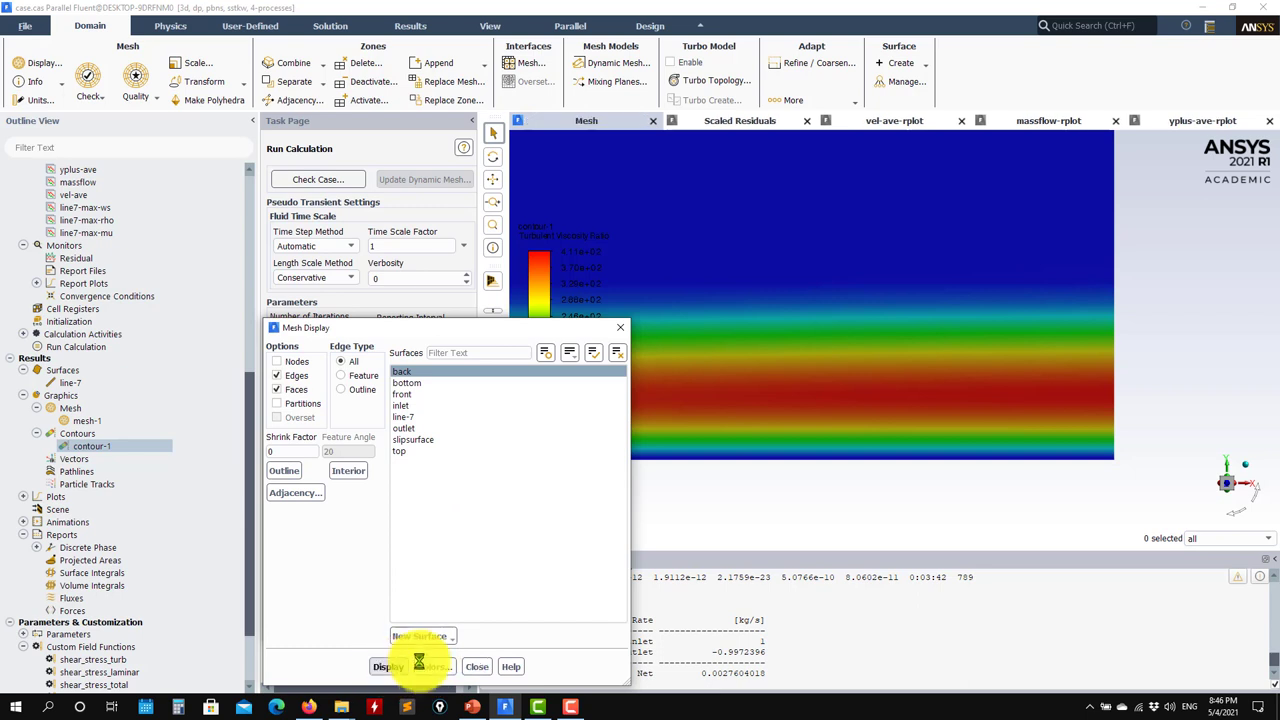
{"action": "left_click", "coordinate": [478, 666]}
{"action": "left_click", "coordinate": [371, 621]}
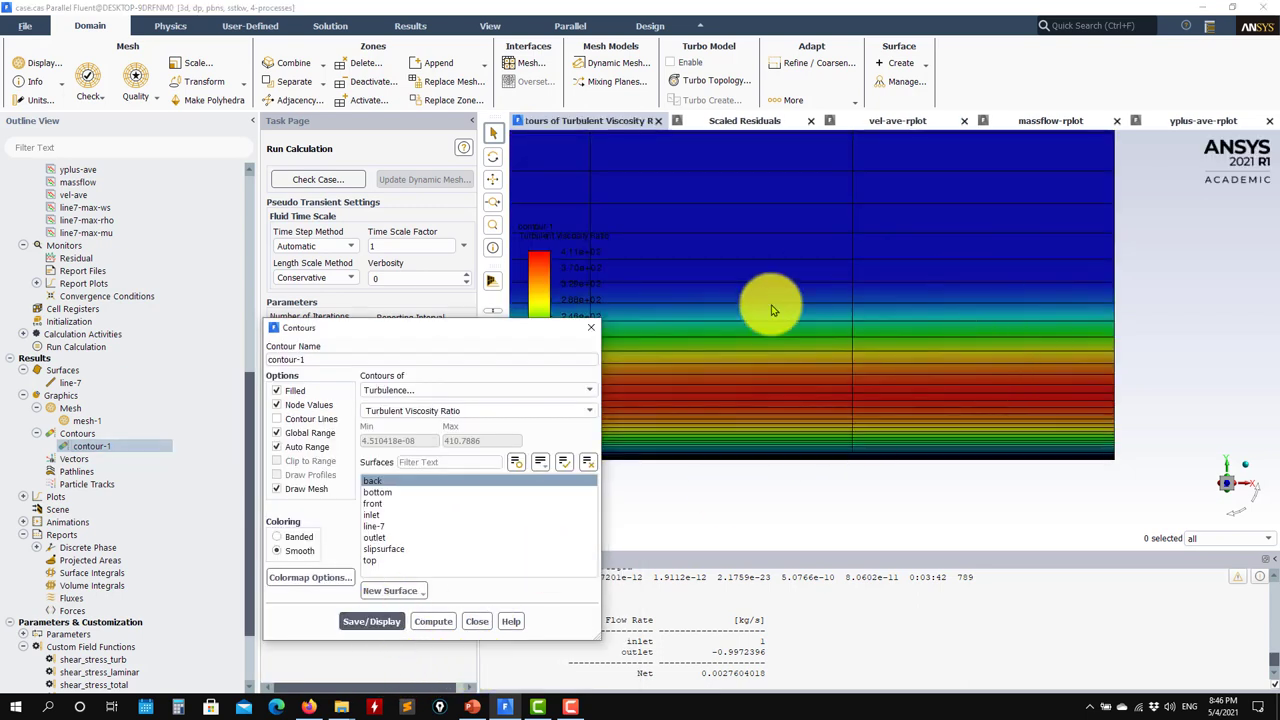
{"action": "scroll", "coordinate": [1030, 440], "scroll_direction": "up", "scroll_amount": 2}
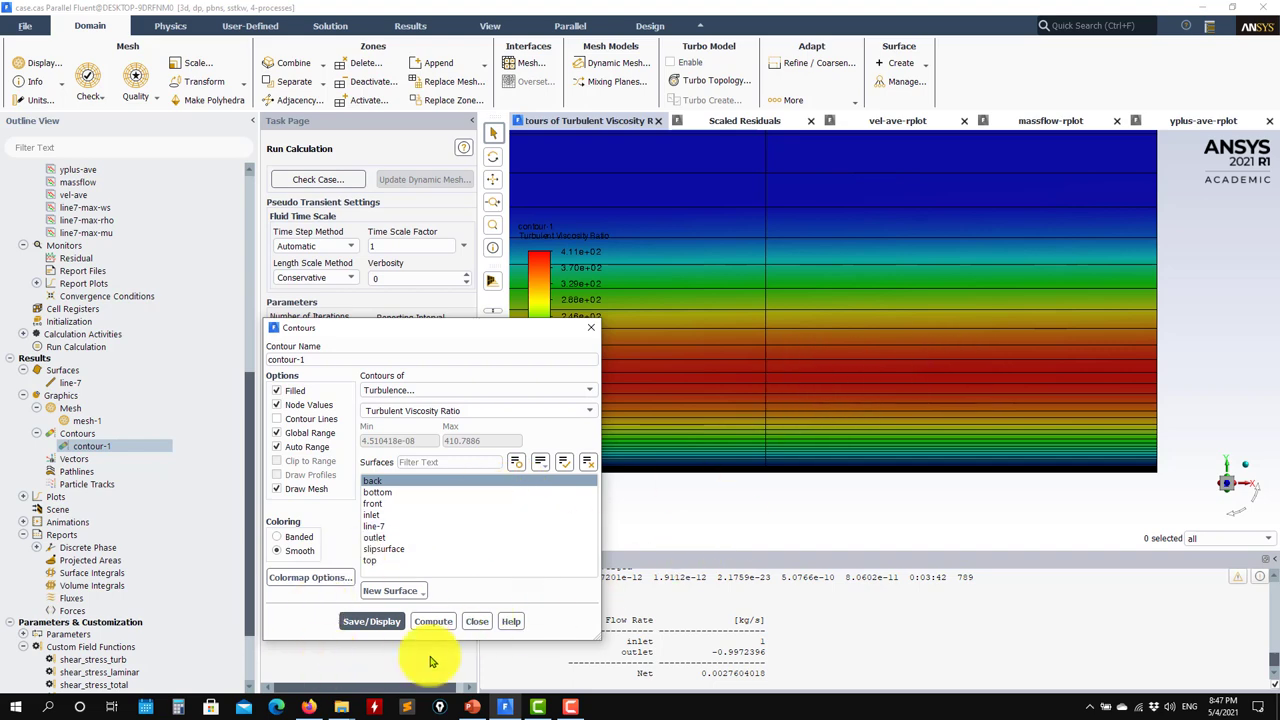
Sketch a large triangular cell with centre marks, a height line and a surrounding loop over the contours using the screen pen, and erase it
{"action": "left_click", "coordinate": [428, 688]}
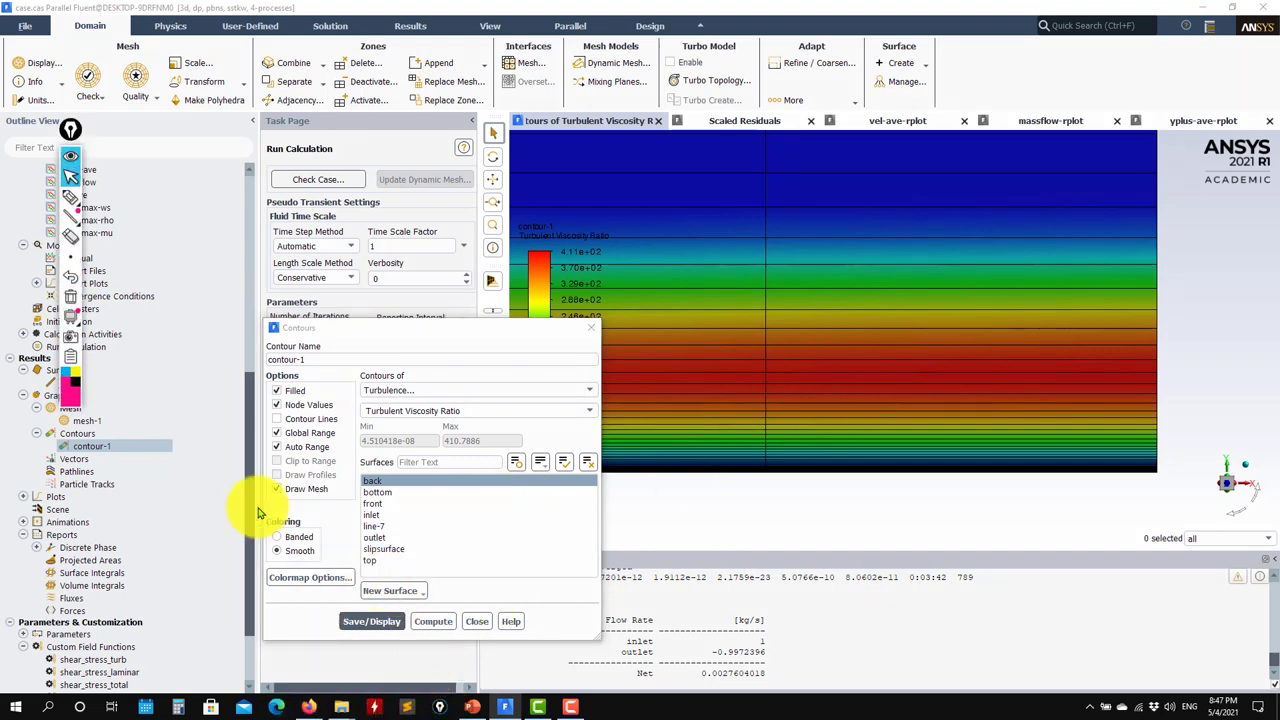
{"action": "left_click", "coordinate": [110, 203]}
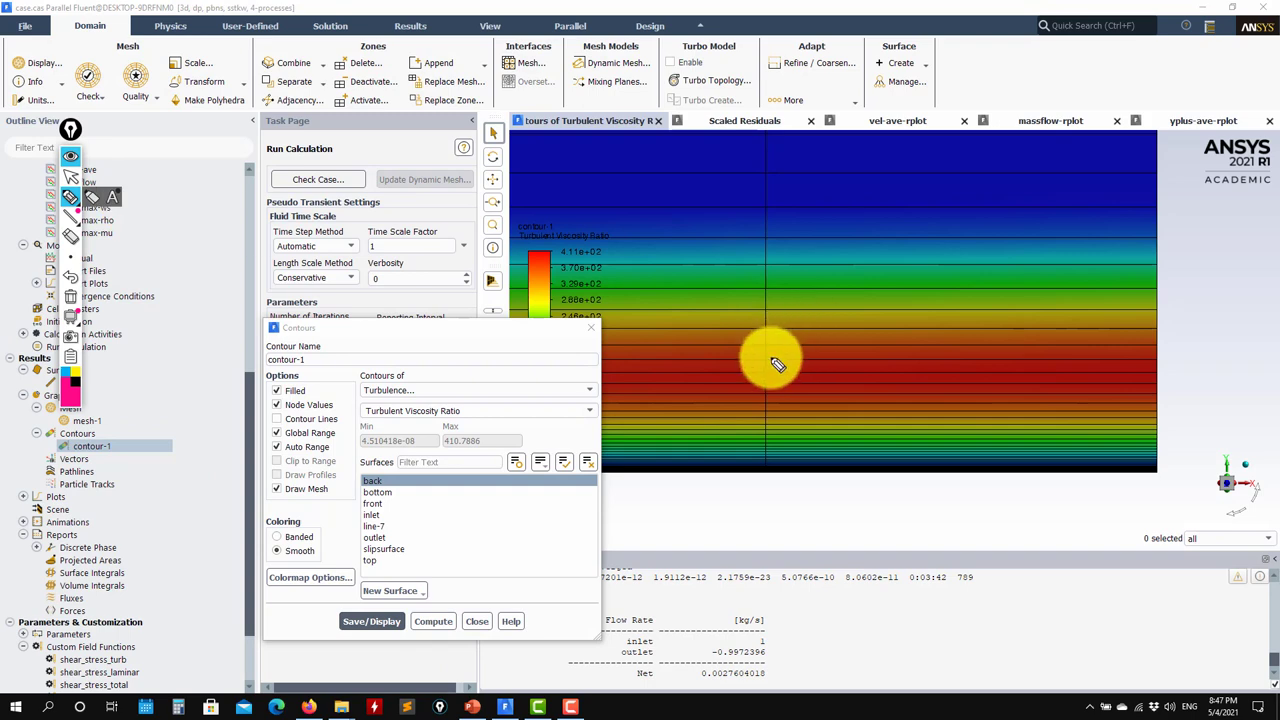
{"action": "mouse_move", "coordinate": [765, 356]}
{"action": "left_mouse_down"}
{"action": "mouse_move", "coordinate": [881, 214]}
{"action": "mouse_move", "coordinate": [990, 355]}
{"action": "left_mouse_up"}
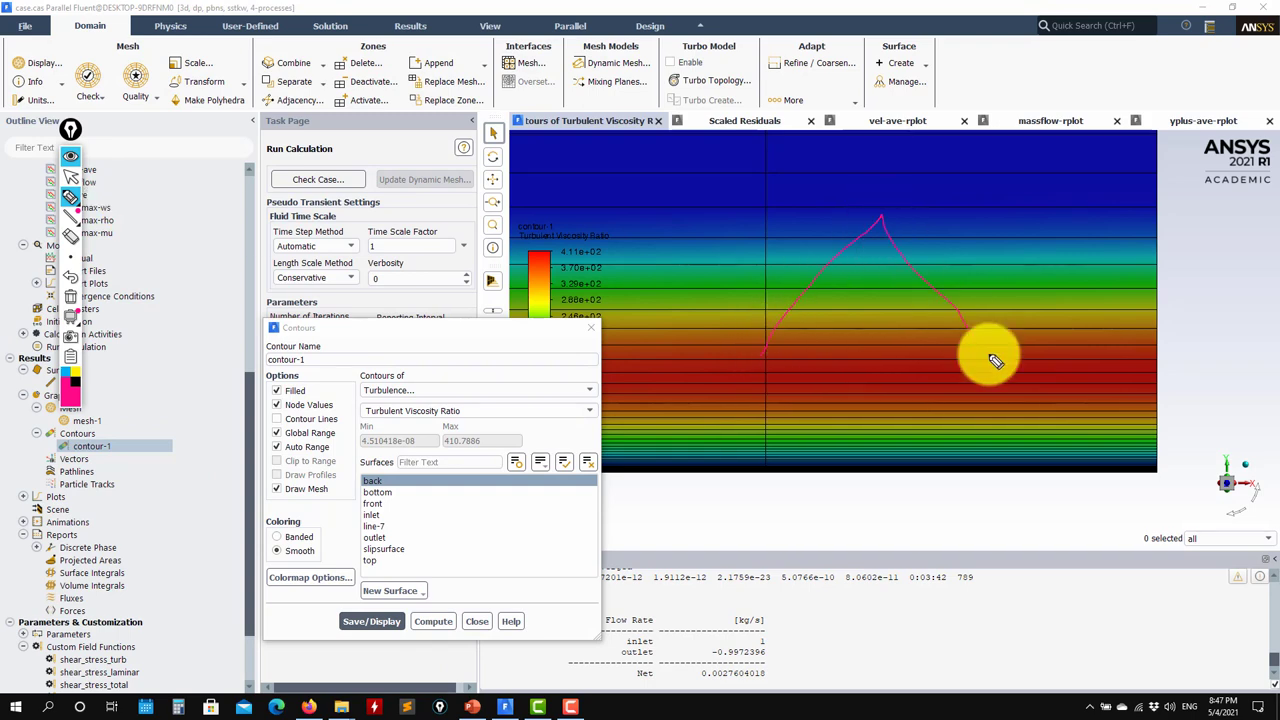
{"action": "left_click", "coordinate": [866, 366]}
{"action": "mouse_move", "coordinate": [768, 364]}
{"action": "left_mouse_down"}
{"action": "mouse_move", "coordinate": [971, 368]}
{"action": "mouse_move", "coordinate": [814, 365]}
{"action": "mouse_move", "coordinate": [994, 354]}
{"action": "left_mouse_up"}
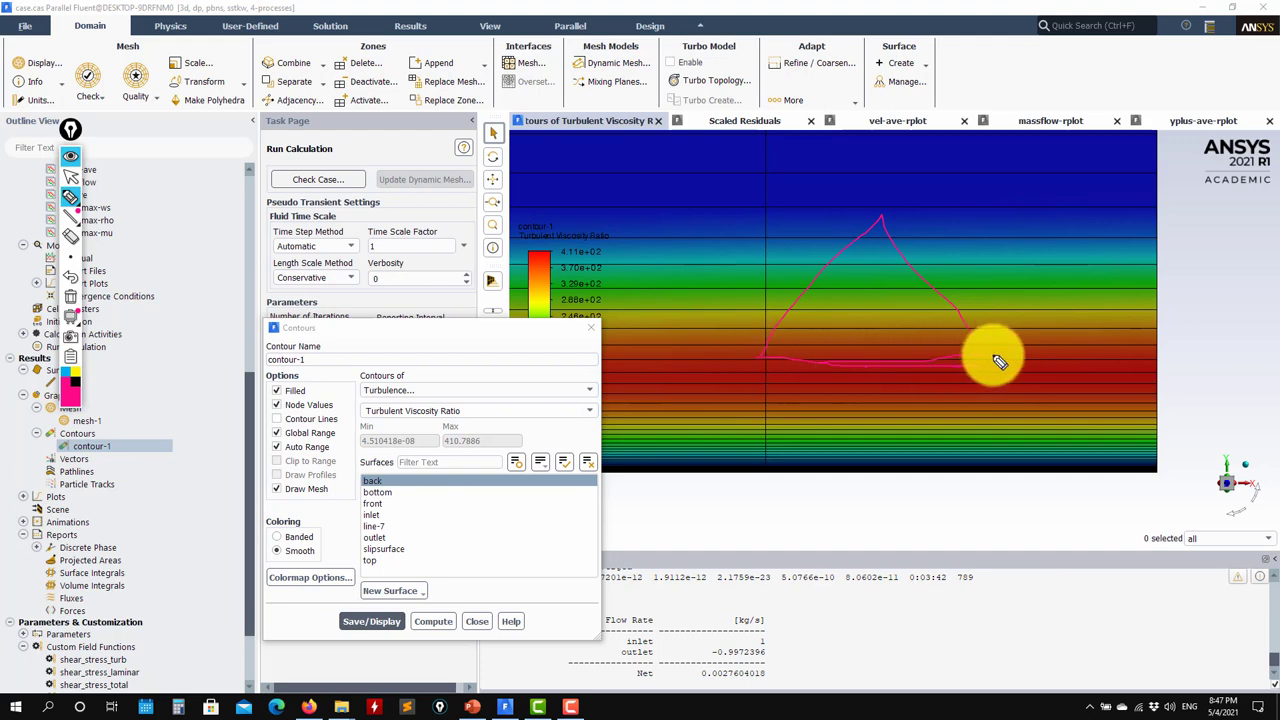
{"action": "left_click", "coordinate": [868, 372]}
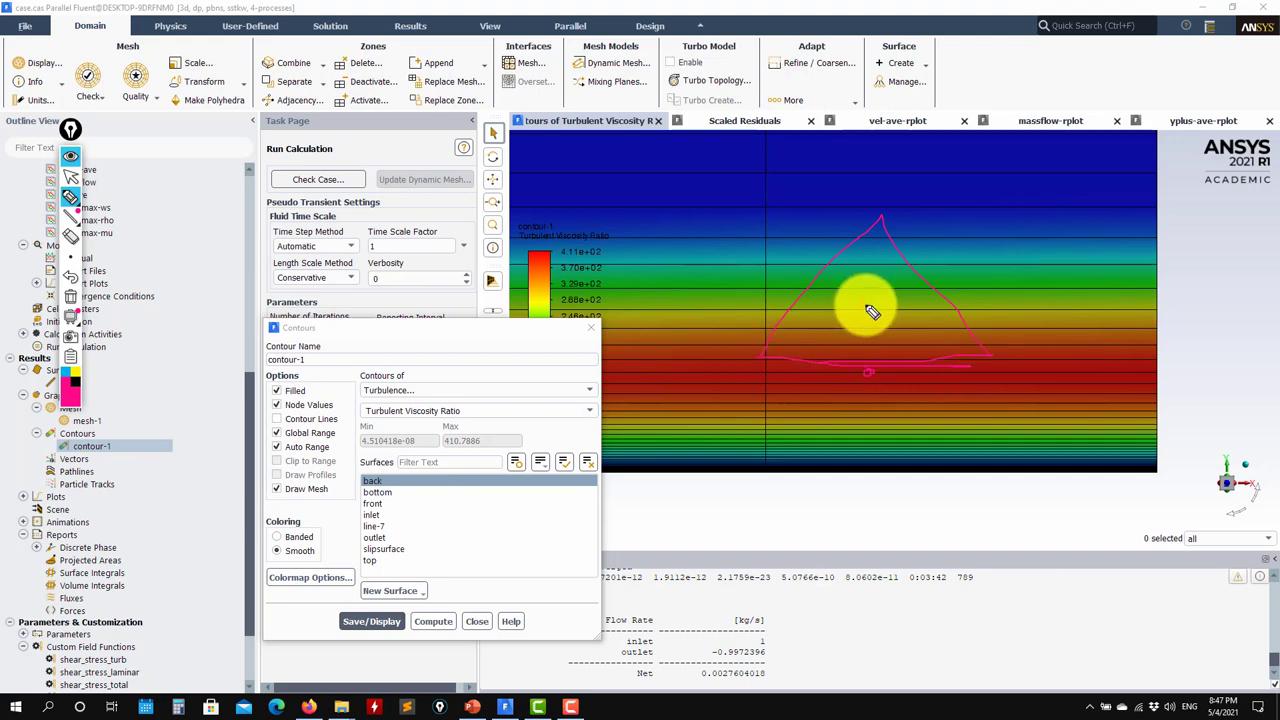
{"action": "left_click", "coordinate": [862, 304]}
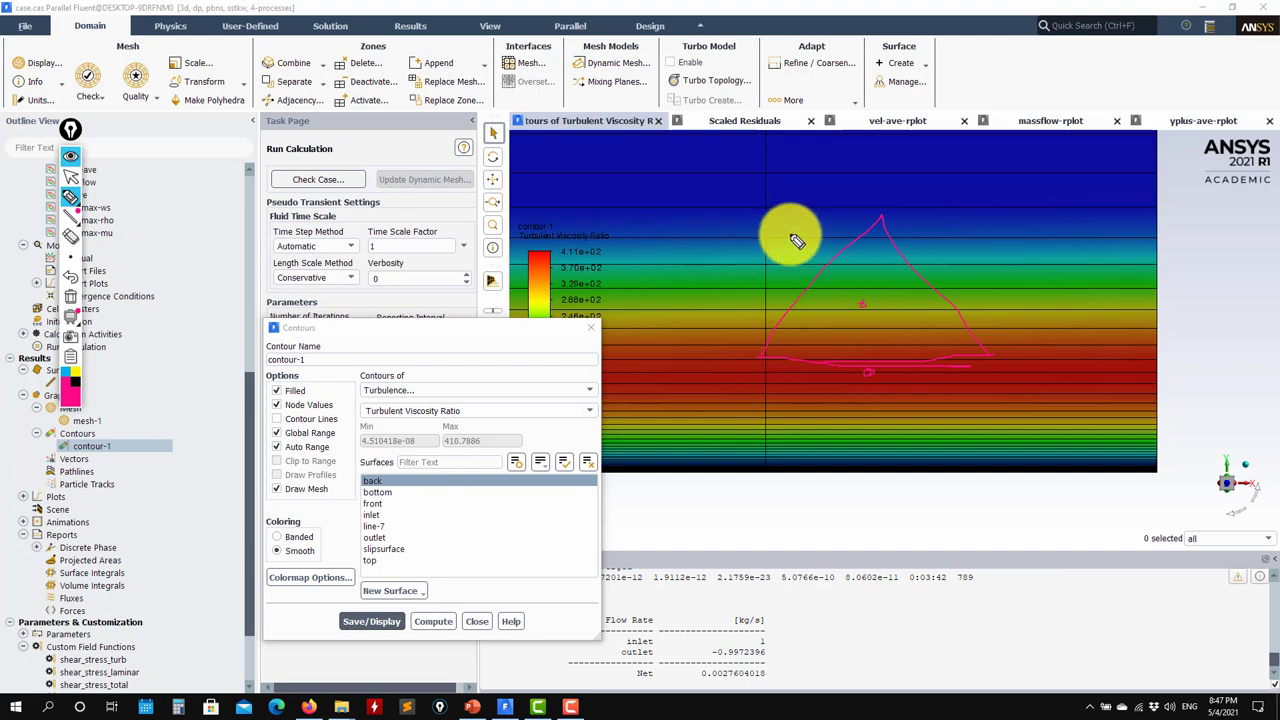
{"action": "mouse_move", "coordinate": [835, 305]}
{"action": "left_mouse_down"}
{"action": "mouse_move", "coordinate": [838, 381]}
{"action": "mouse_move", "coordinate": [821, 379]}
{"action": "mouse_move", "coordinate": [845, 376]}
{"action": "mouse_move", "coordinate": [821, 314]}
{"action": "mouse_move", "coordinate": [851, 298]}
{"action": "left_mouse_up"}
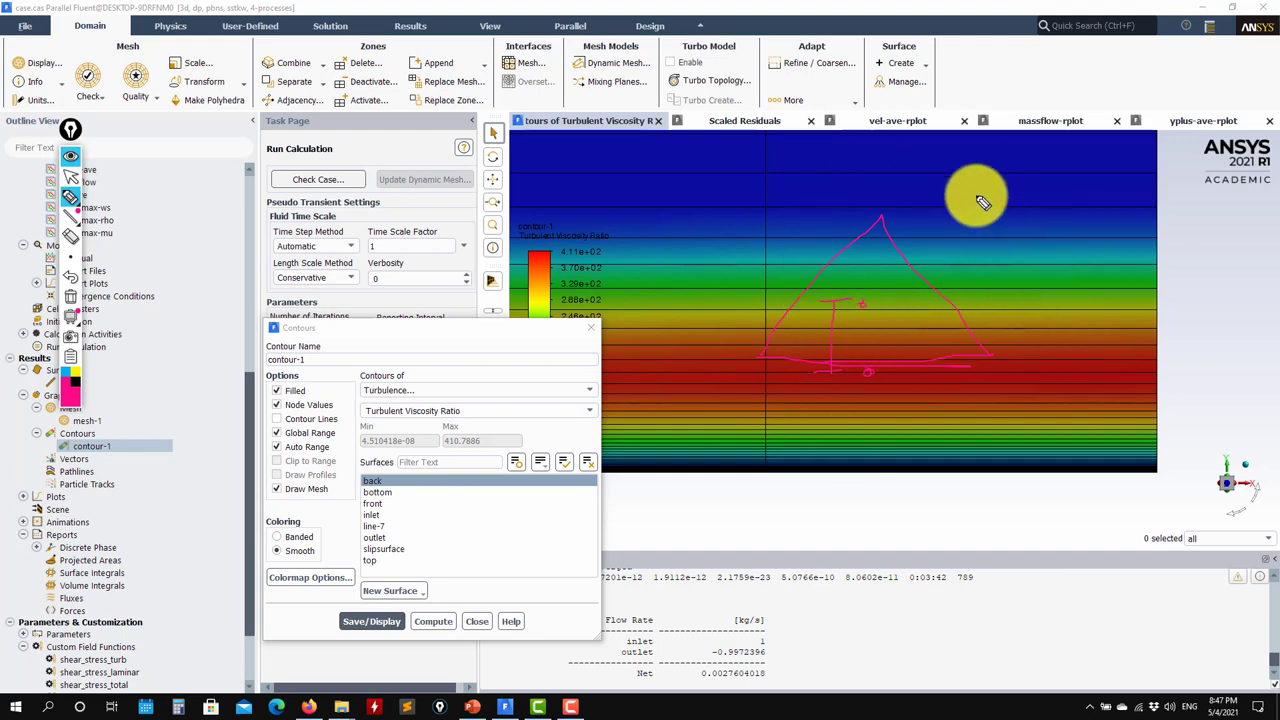
{"action": "mouse_move", "coordinate": [970, 195]}
{"action": "left_mouse_down"}
{"action": "mouse_move", "coordinate": [1061, 300]}
{"action": "mouse_move", "coordinate": [904, 155]}
{"action": "mouse_move", "coordinate": [783, 187]}
{"action": "mouse_move", "coordinate": [793, 325]}
{"action": "mouse_move", "coordinate": [1071, 397]}
{"action": "mouse_move", "coordinate": [1090, 340]}
{"action": "left_mouse_up"}
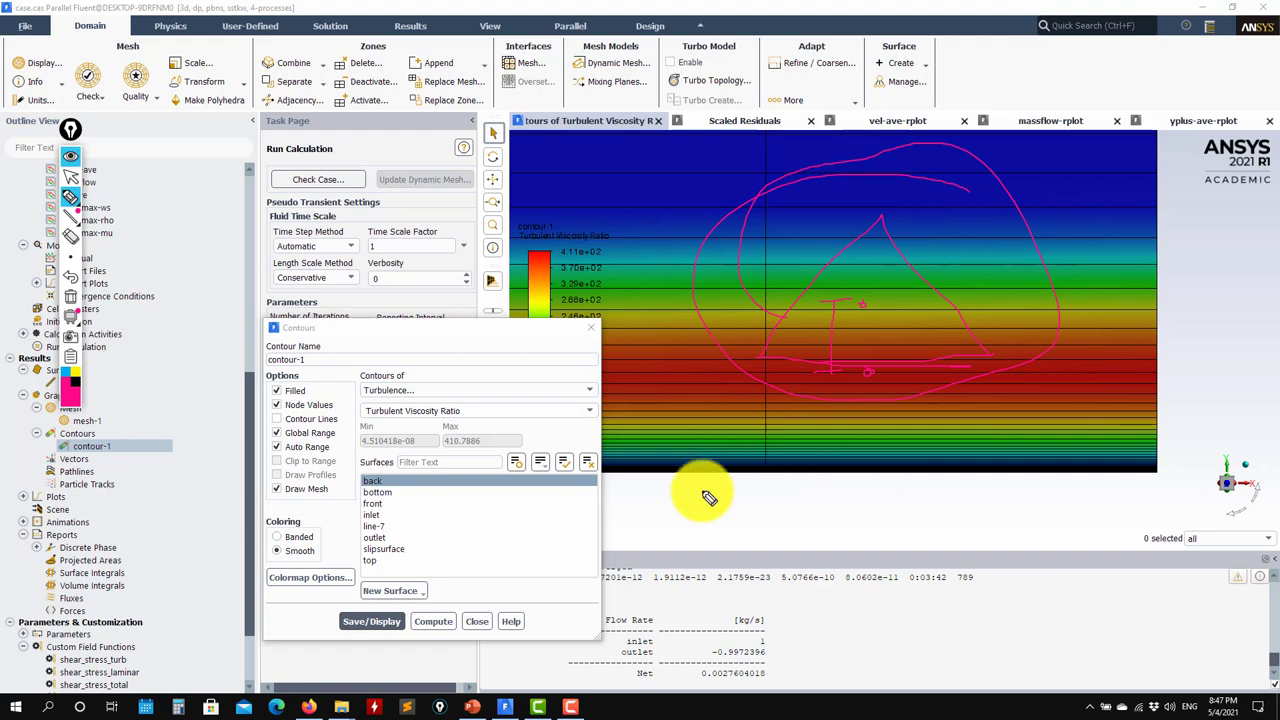
{"action": "left_click", "coordinate": [70, 296]}
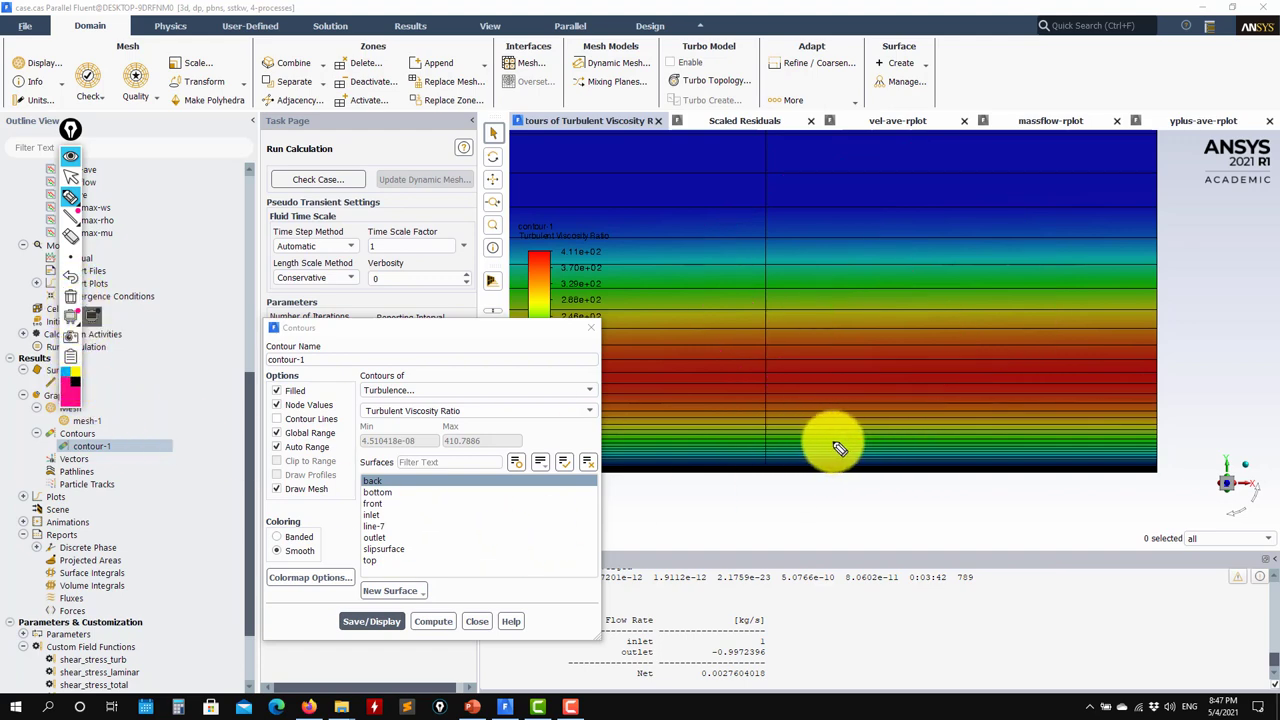
Sketch a smaller triangular cell with downward arrows toward the wall, clear the drawing and close the screen pen
{"action": "mouse_move", "coordinate": [800, 420]}
{"action": "left_mouse_down"}
{"action": "mouse_move", "coordinate": [851, 315]}
{"action": "mouse_move", "coordinate": [894, 408]}
{"action": "mouse_move", "coordinate": [887, 420]}
{"action": "mouse_move", "coordinate": [798, 415]}
{"action": "left_mouse_up"}
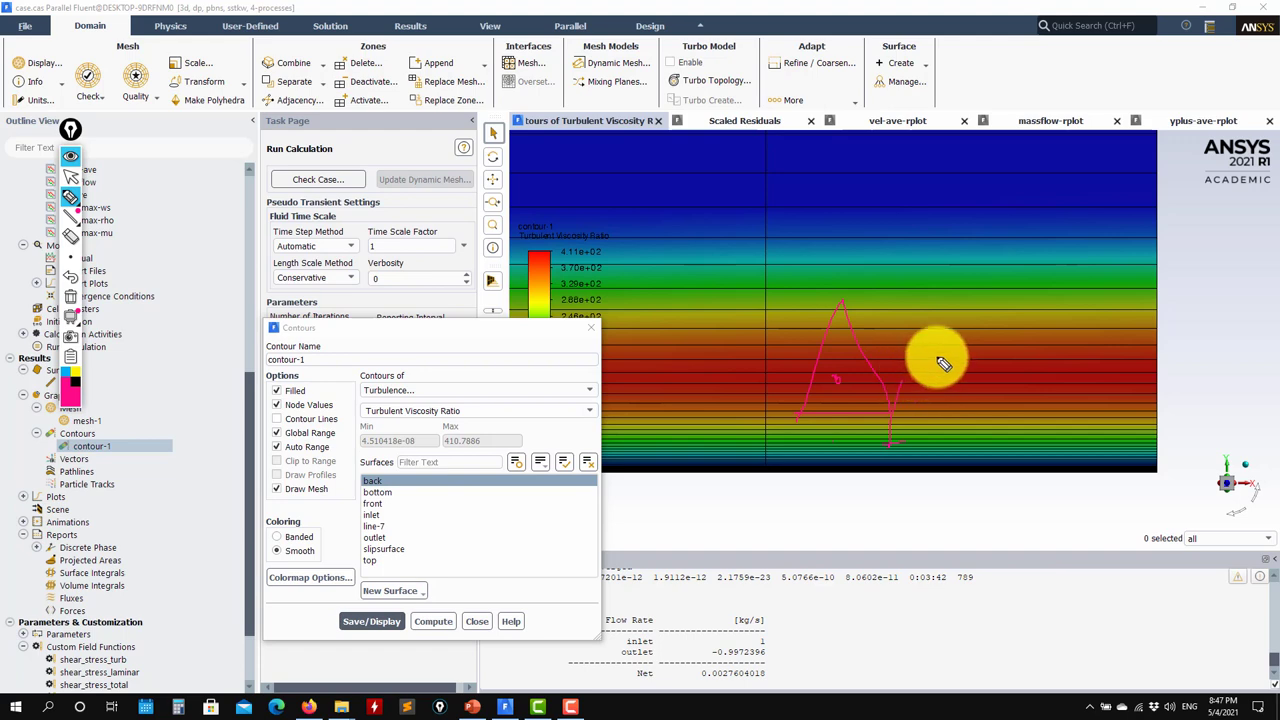
{"action": "left_click_drag", "start_coordinate": [933, 360], "coordinate": [938, 455]}
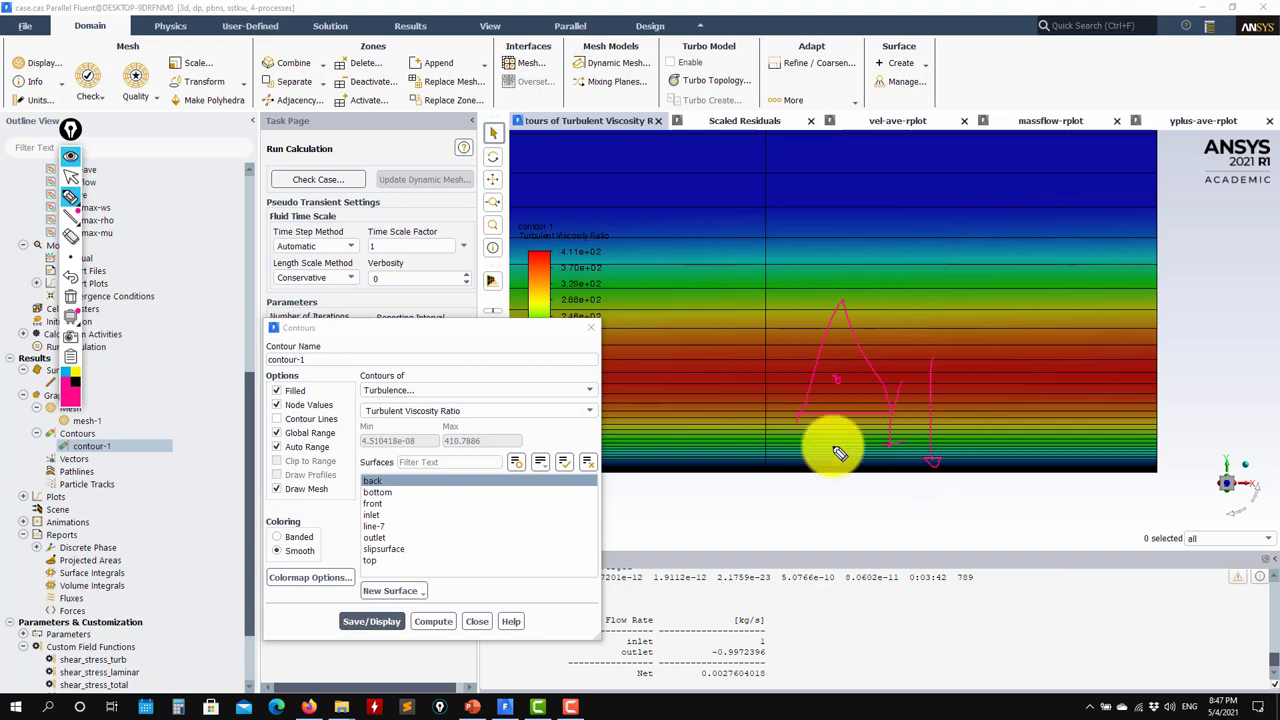
{"action": "left_click", "coordinate": [836, 378]}
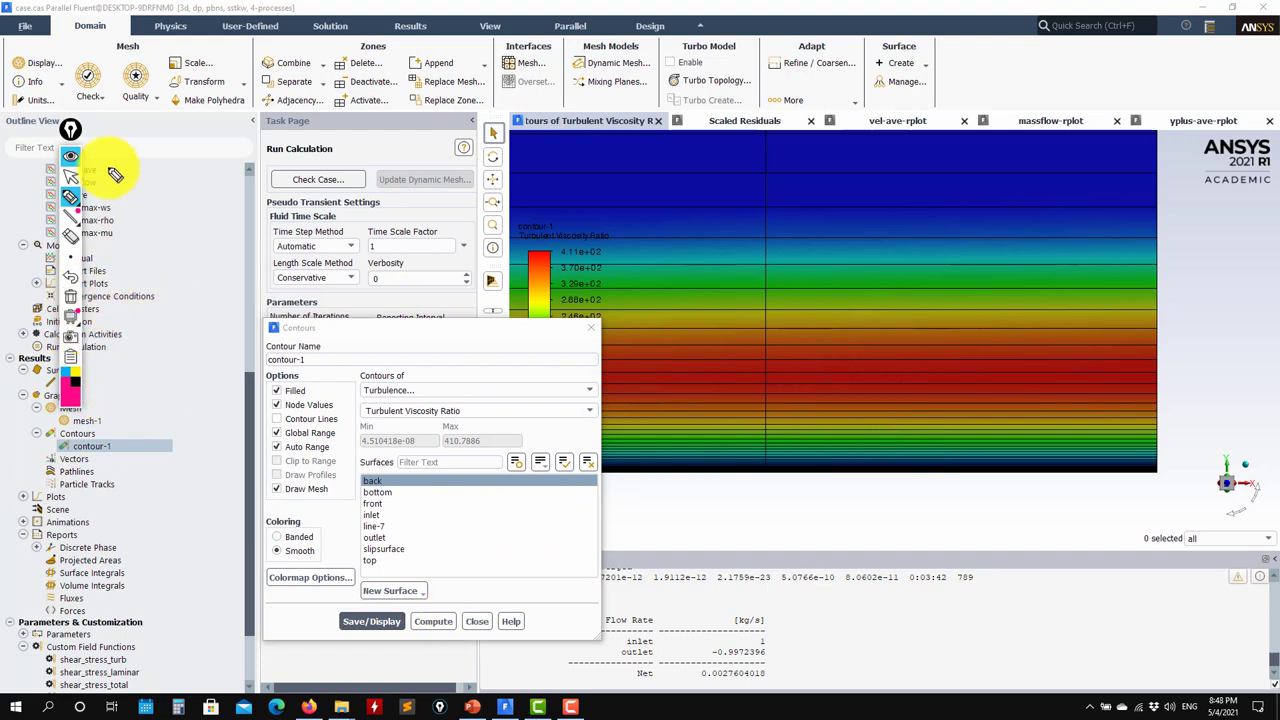
{"action": "right_click", "coordinate": [92, 390]}
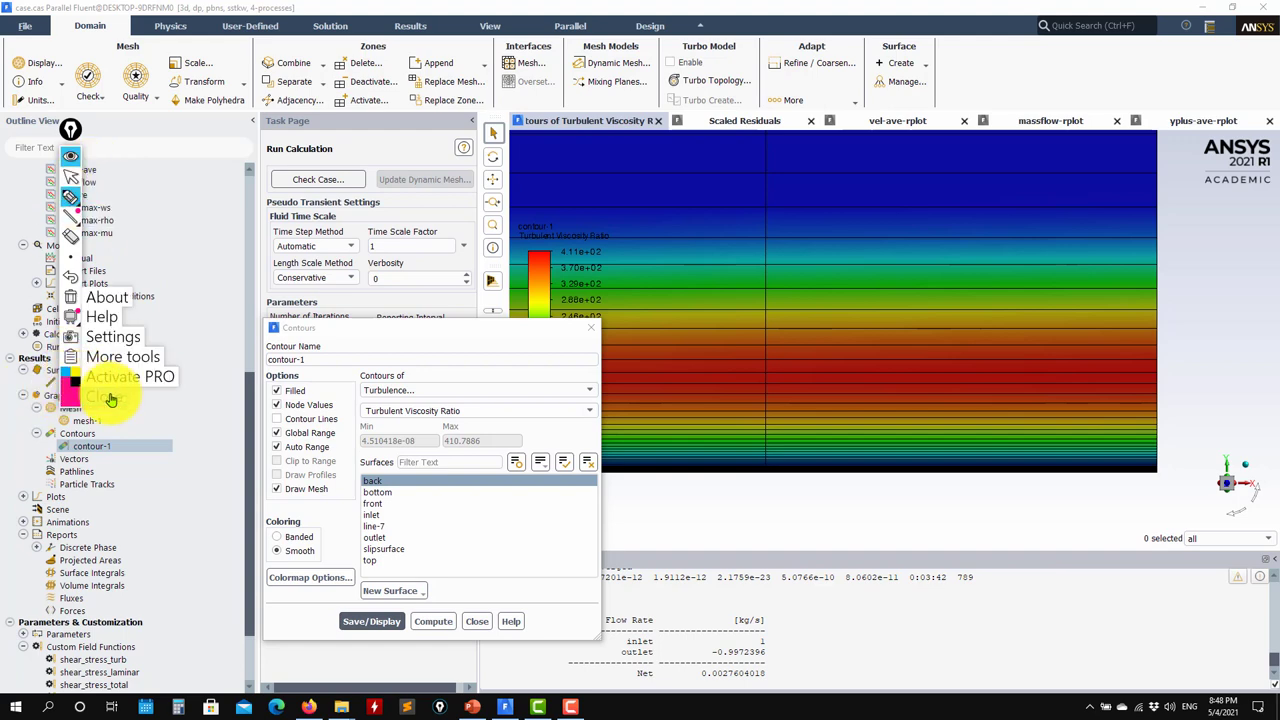
{"action": "left_click", "coordinate": [110, 398]}
Close the contour settings and display the saved production XY plot of Production of k against yplus-normal along line-7
{"action": "left_click", "coordinate": [477, 621]}
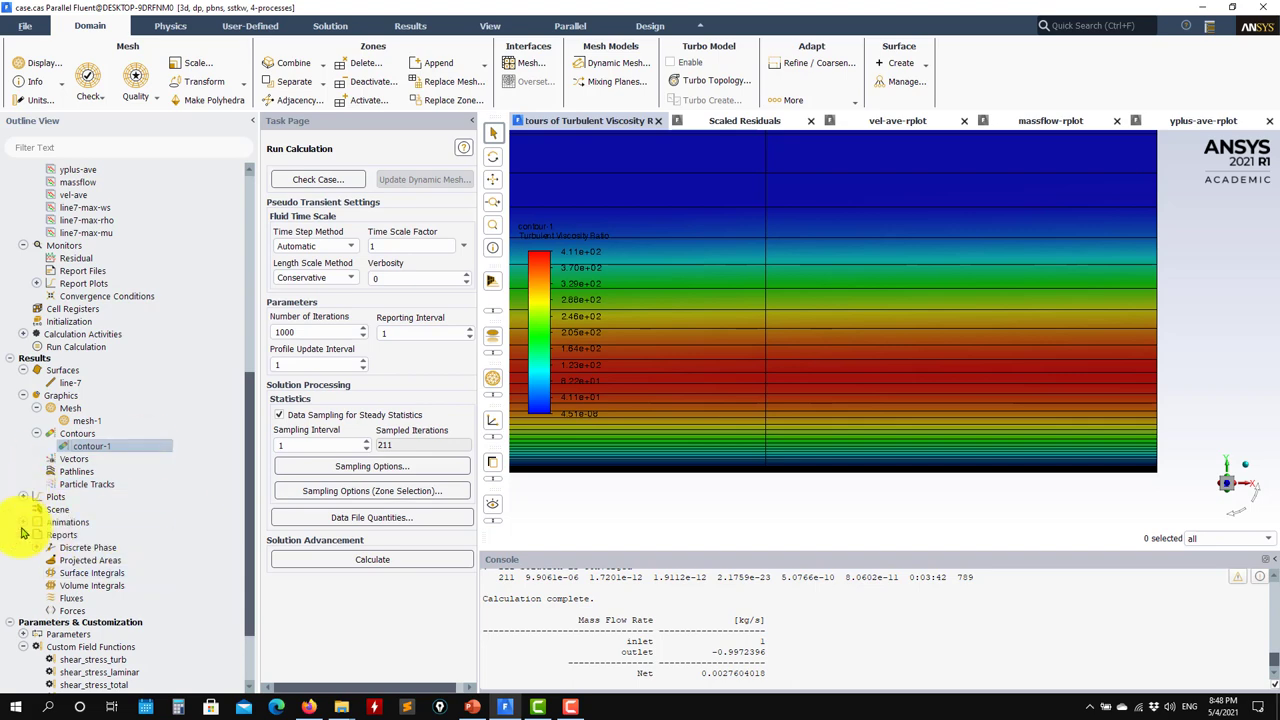
{"action": "left_click", "coordinate": [24, 498]}
{"action": "left_click", "coordinate": [36, 522]}
{"action": "scroll", "coordinate": [160, 430], "scroll_direction": "down", "scroll_amount": 4}
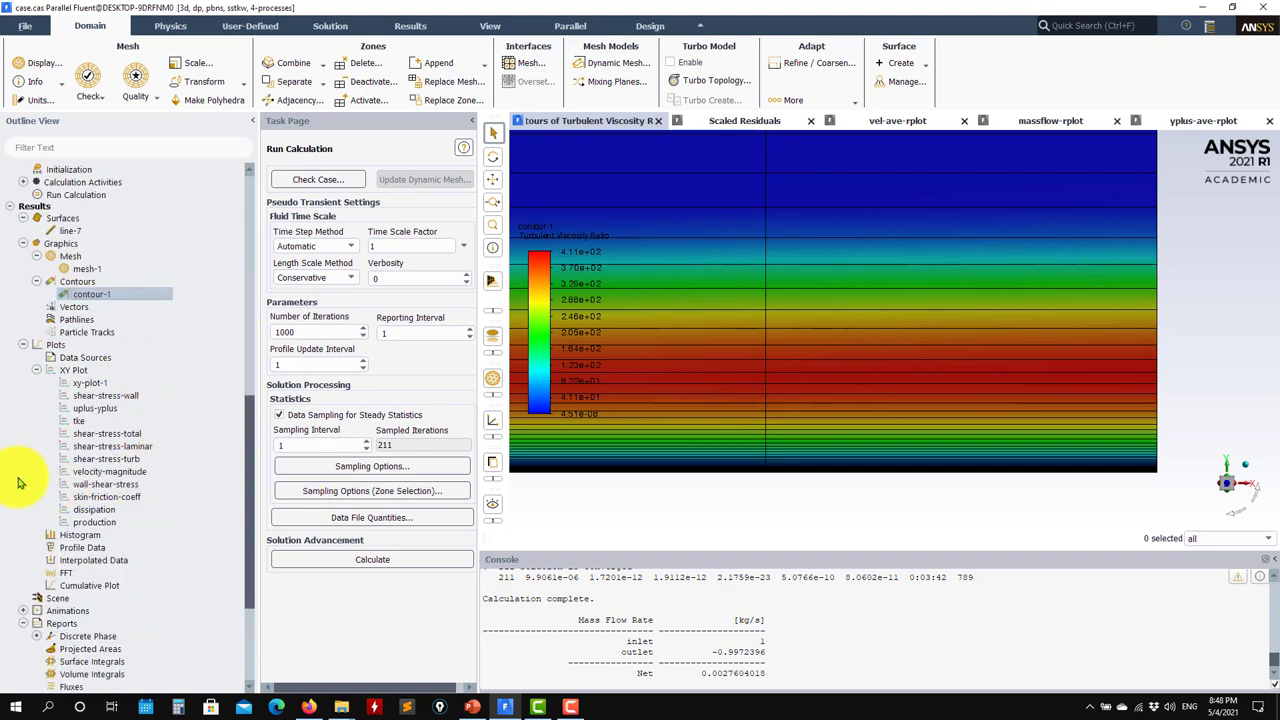
{"action": "double_click", "coordinate": [111, 523]}
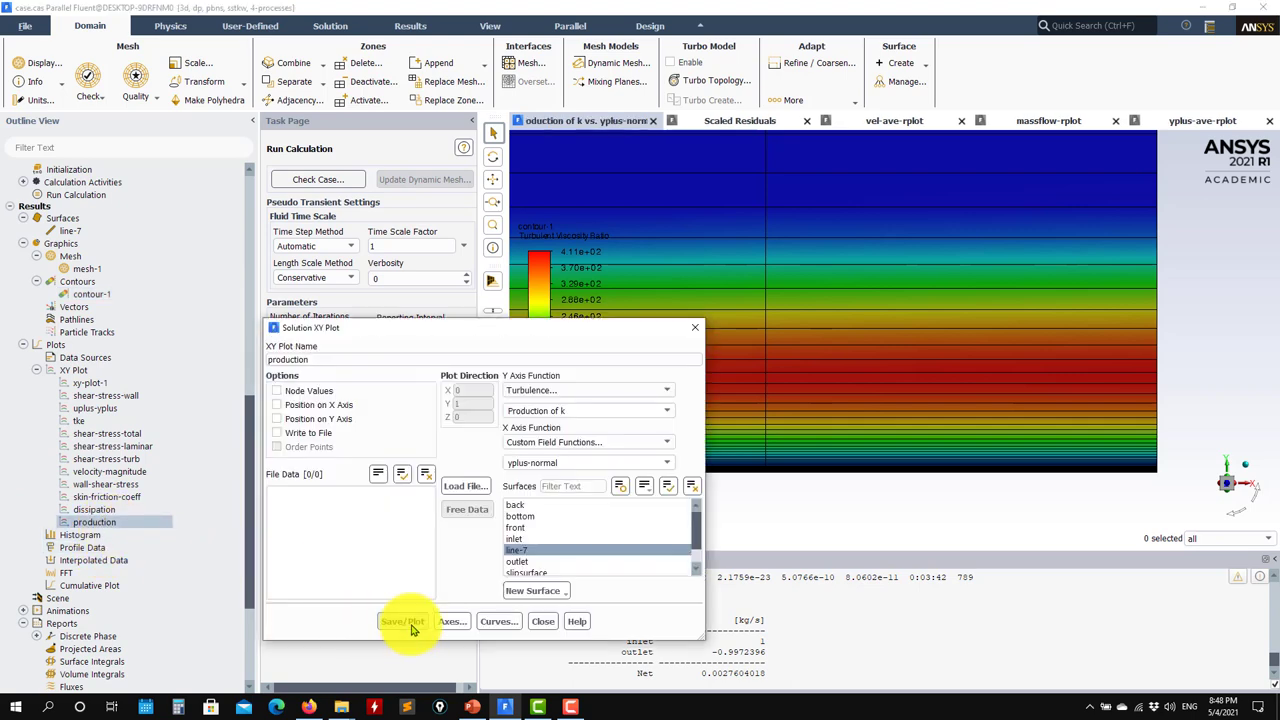
{"action": "left_click", "coordinate": [410, 628]}
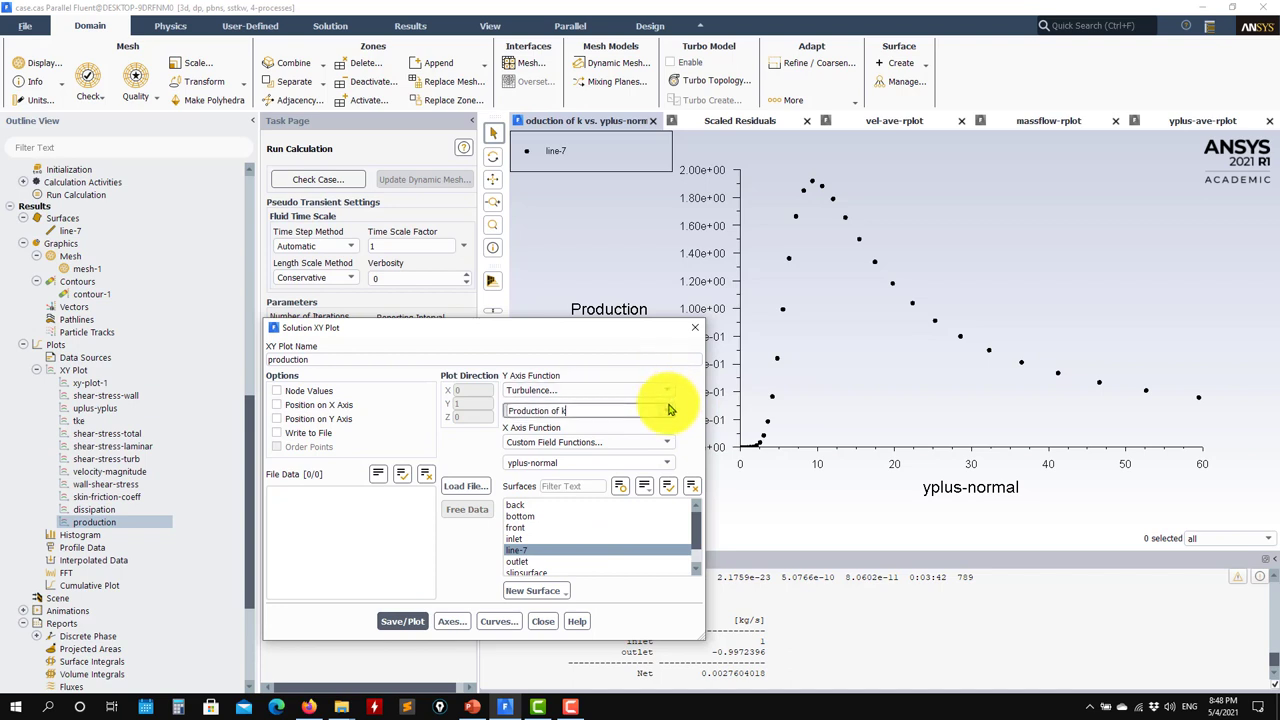
Review the turbulence quantities available for the production plot's Y axis and close the plot settings without changing the function
{"action": "left_click", "coordinate": [668, 411]}
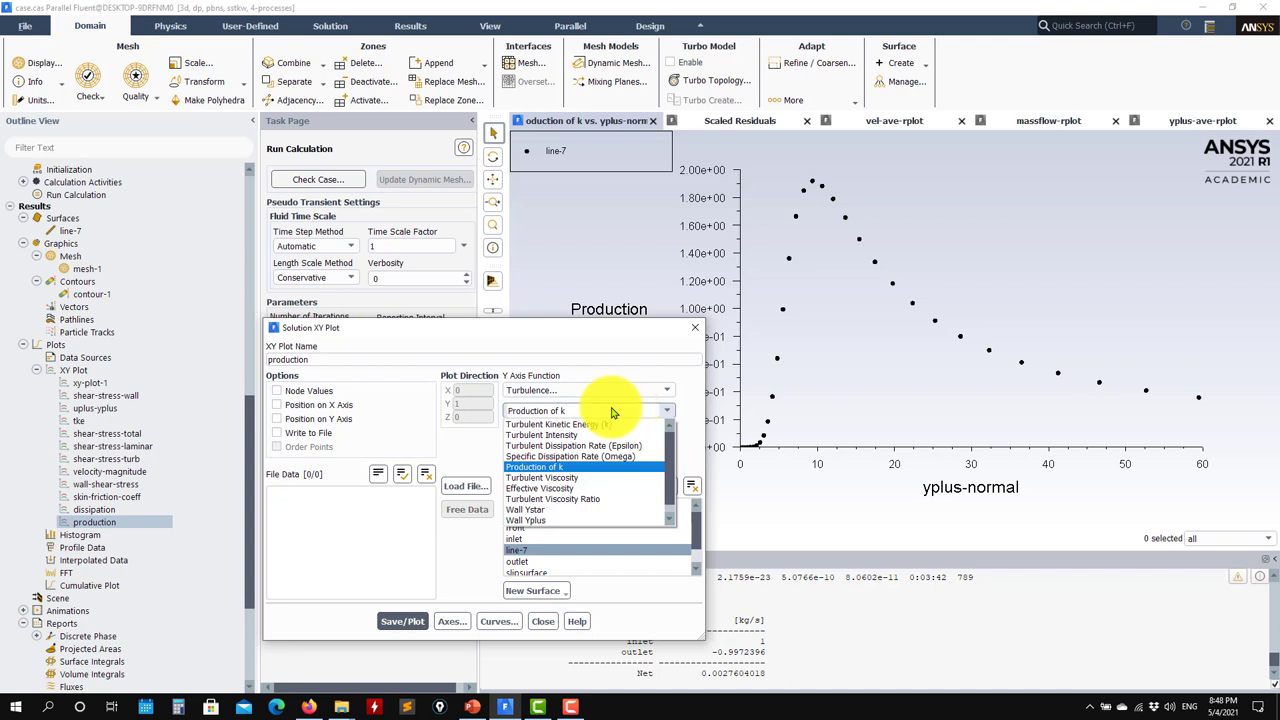
{"action": "left_click", "coordinate": [670, 521]}
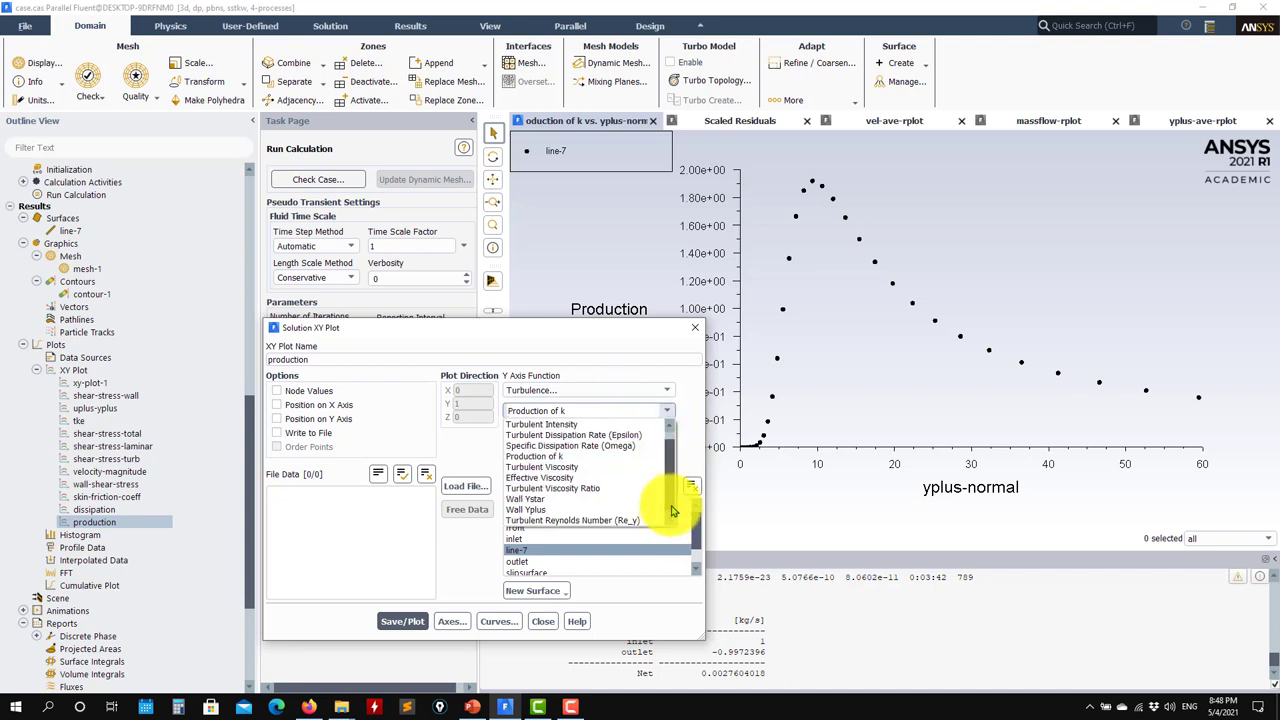
{"action": "left_click", "coordinate": [669, 425]}
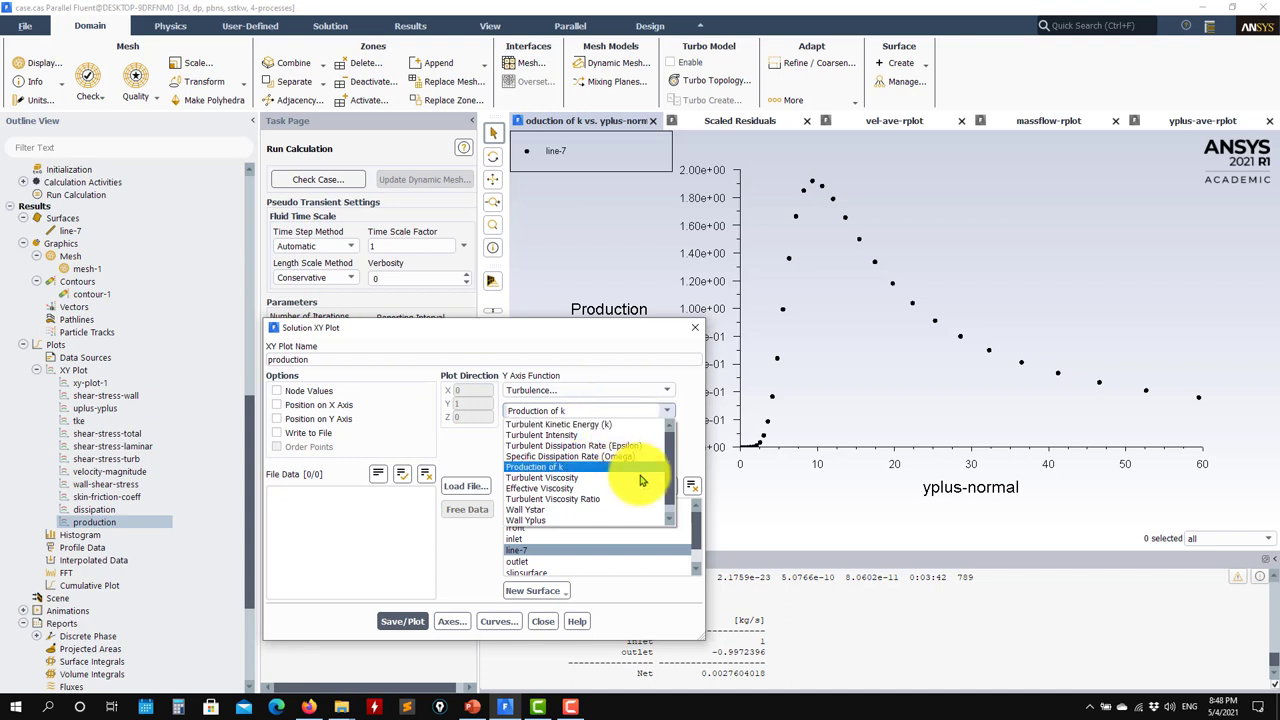
{"action": "left_click", "coordinate": [542, 622]}
{"action": "left_click", "coordinate": [542, 622]}
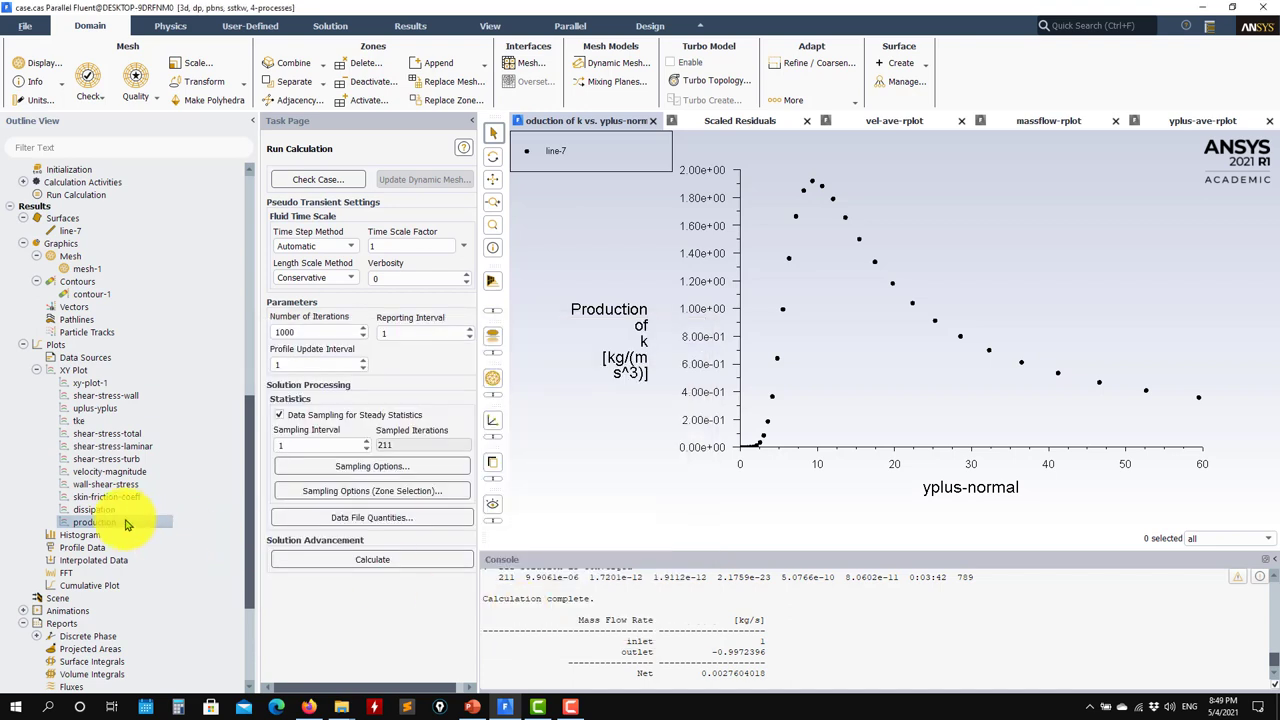
Display the saved dissipation XY plot of Turbulent Dissipation Rate (Epsilon) against yplus-normal along line-7
{"action": "double_click", "coordinate": [95, 510]}
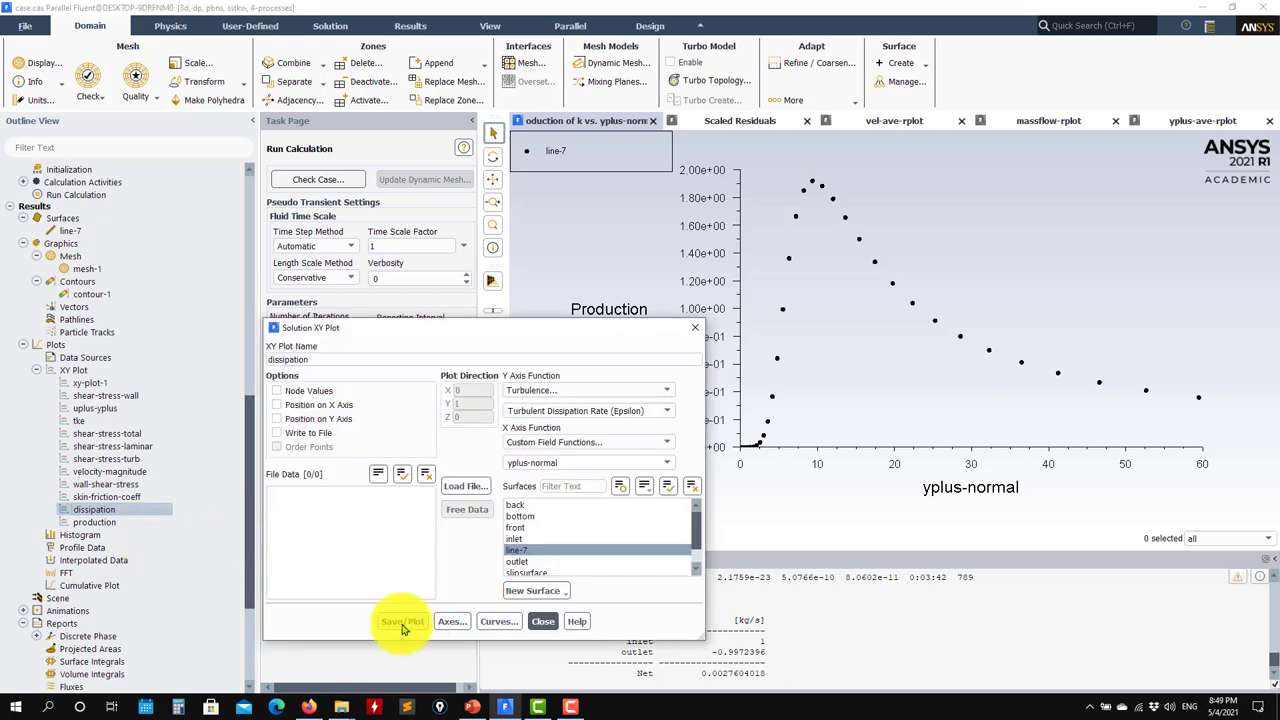
{"action": "left_click", "coordinate": [399, 621]}
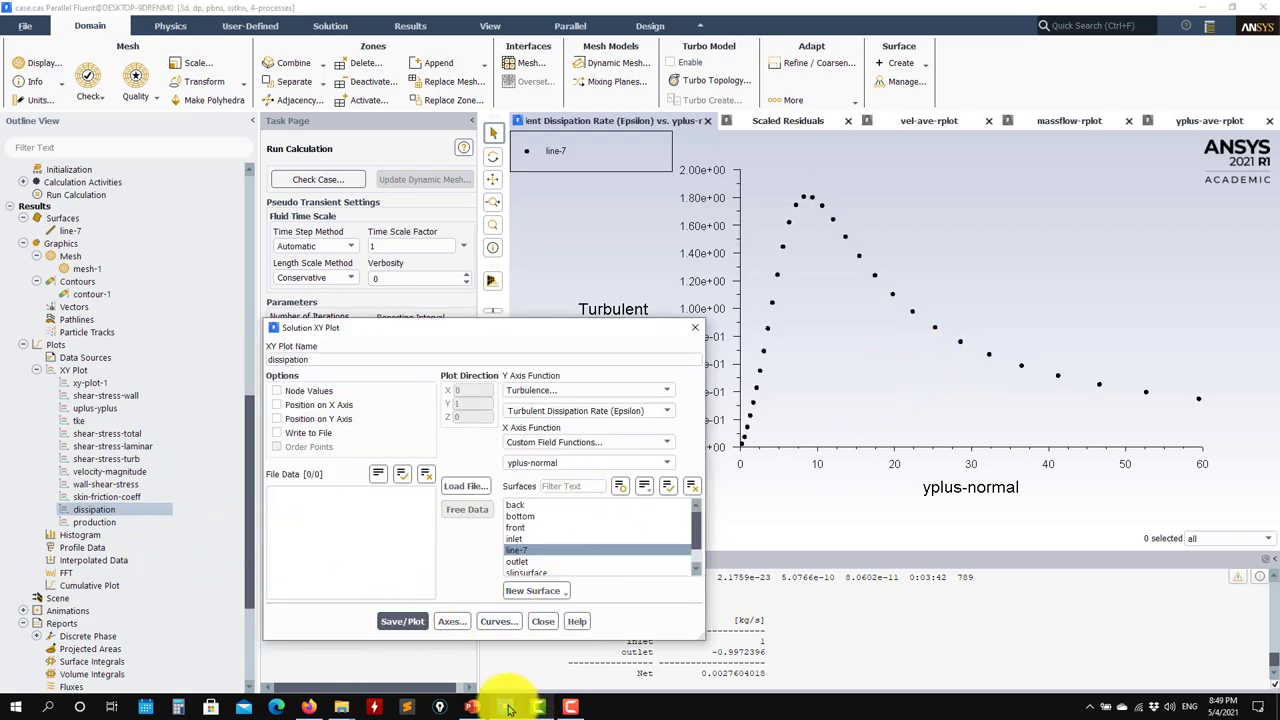
Switch to the Jupyter notebook in Firefox, examine the near-wall TKE production and dissipation curves for LowRE and HighRE, and return to Fluent
{"action": "left_click", "coordinate": [318, 707]}
{"action": "scroll", "coordinate": [1052, 558], "scroll_direction": "down", "scroll_amount": 8}
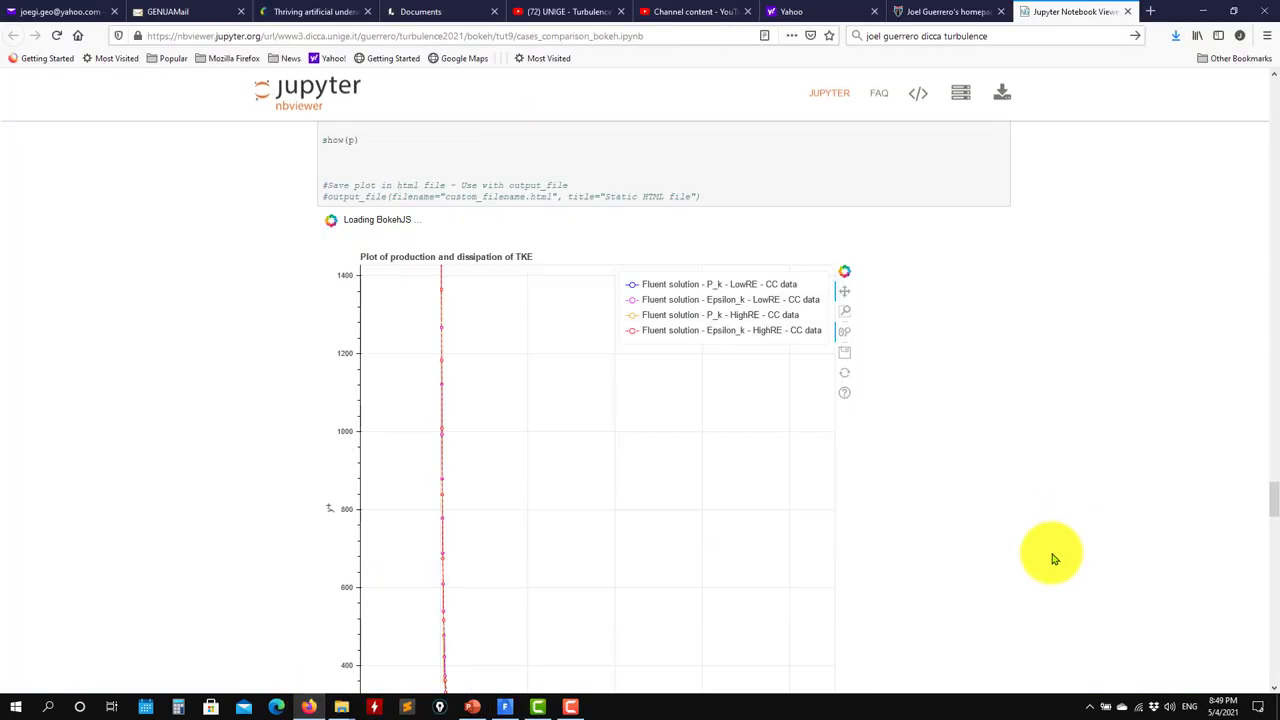
{"action": "scroll", "coordinate": [1052, 558], "scroll_direction": "up", "scroll_amount": 5}
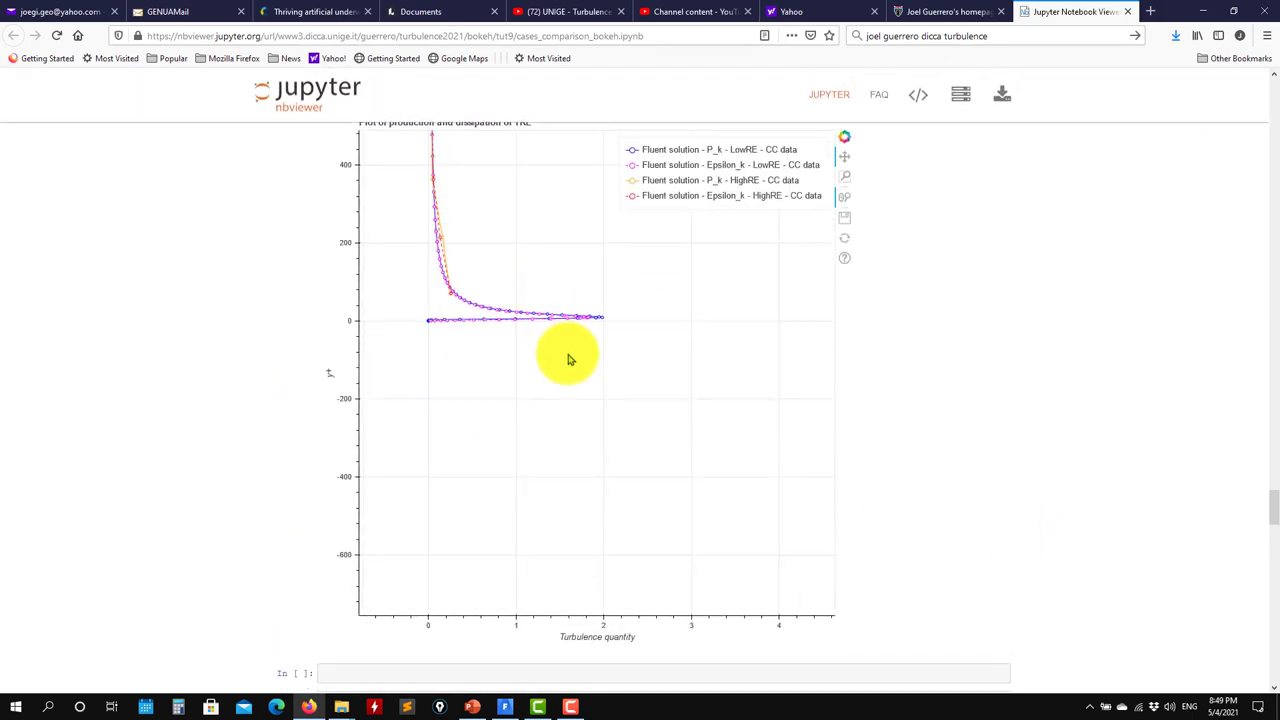
{"action": "scroll", "coordinate": [580, 420], "scroll_direction": "up", "scroll_amount": 3}
{"action": "scroll", "coordinate": [595, 475], "scroll_direction": "up", "scroll_amount": 5}
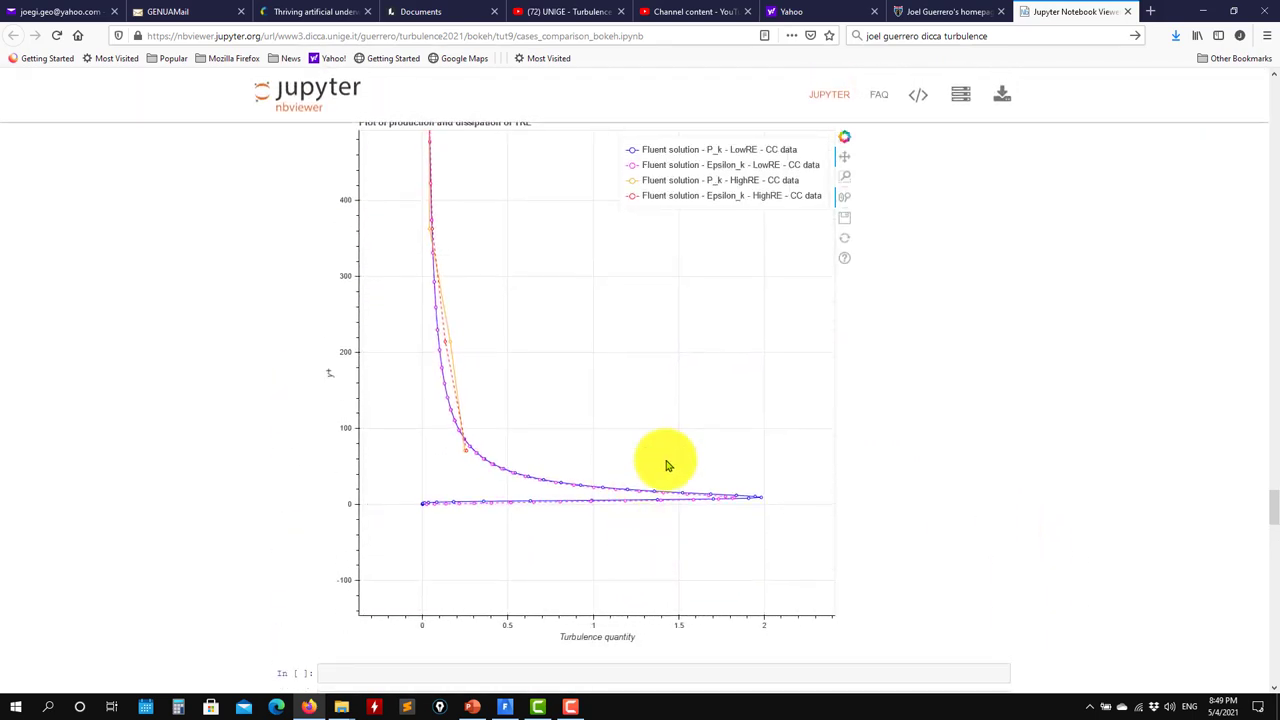
{"action": "left_click", "coordinate": [1200, 12]}
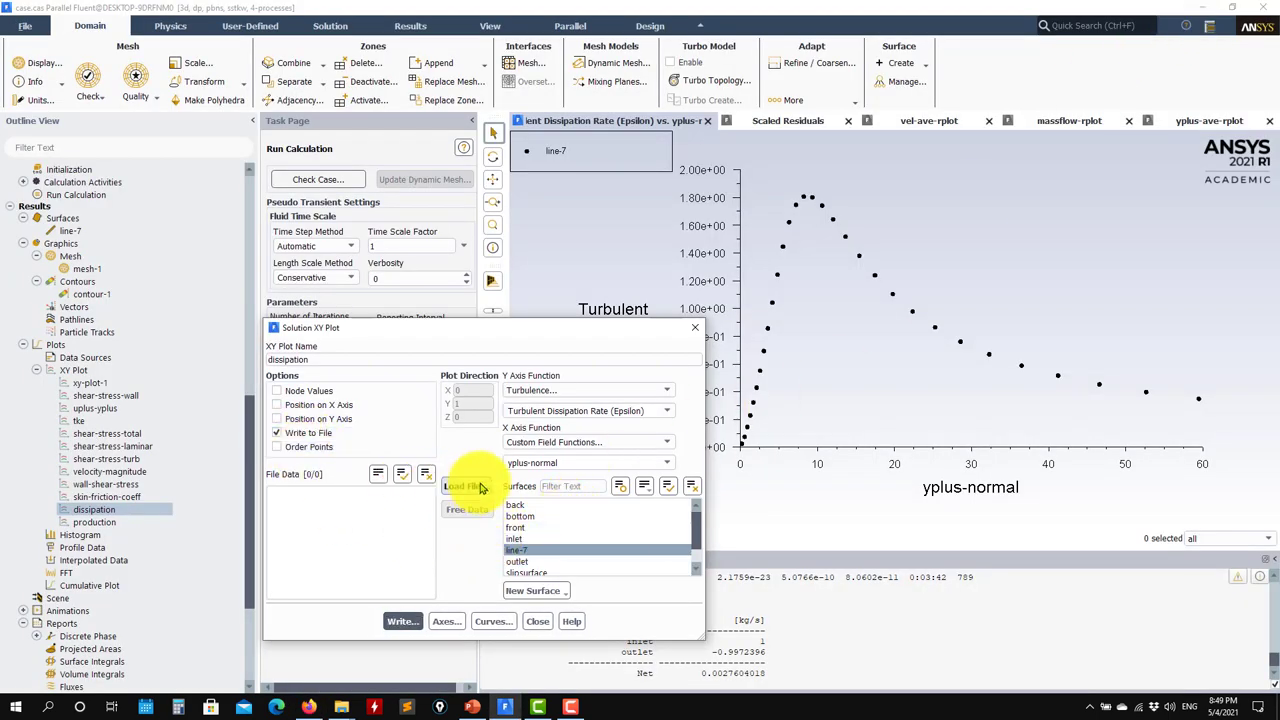
Write the dissipation plot data to an XY file named test
{"action": "left_click", "coordinate": [400, 622]}
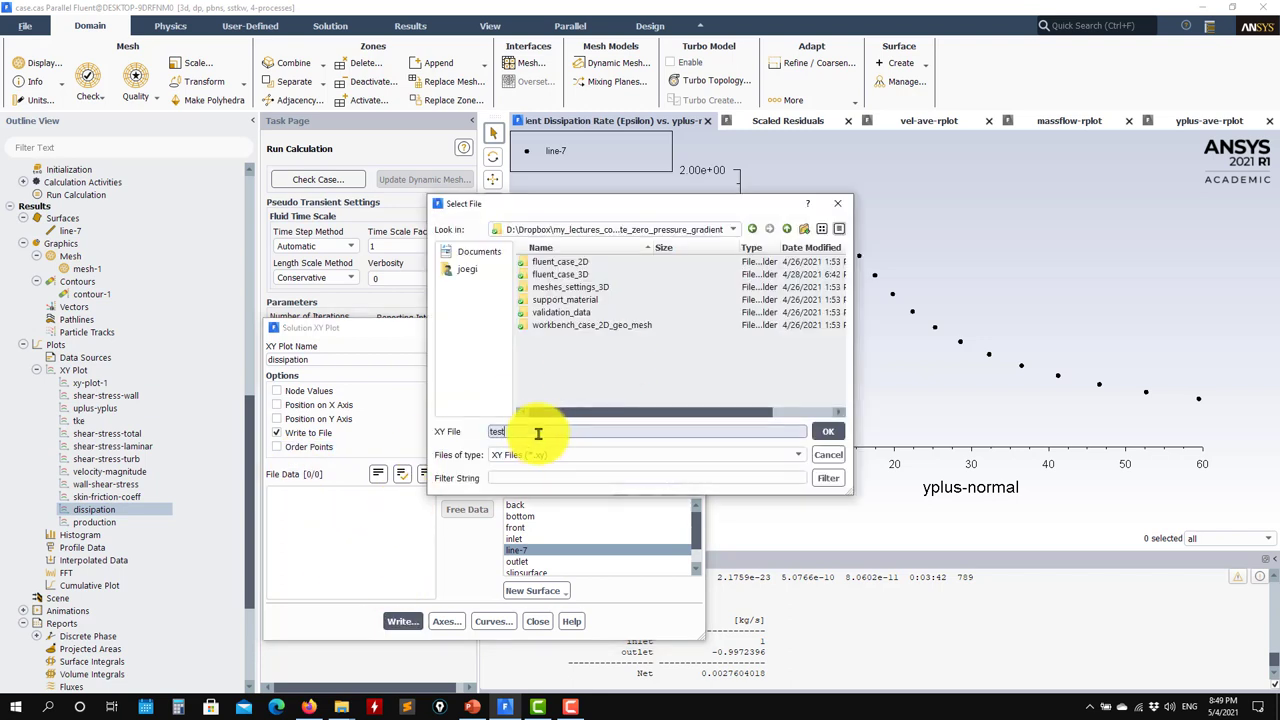
{"action": "left_click", "coordinate": [826, 432]}
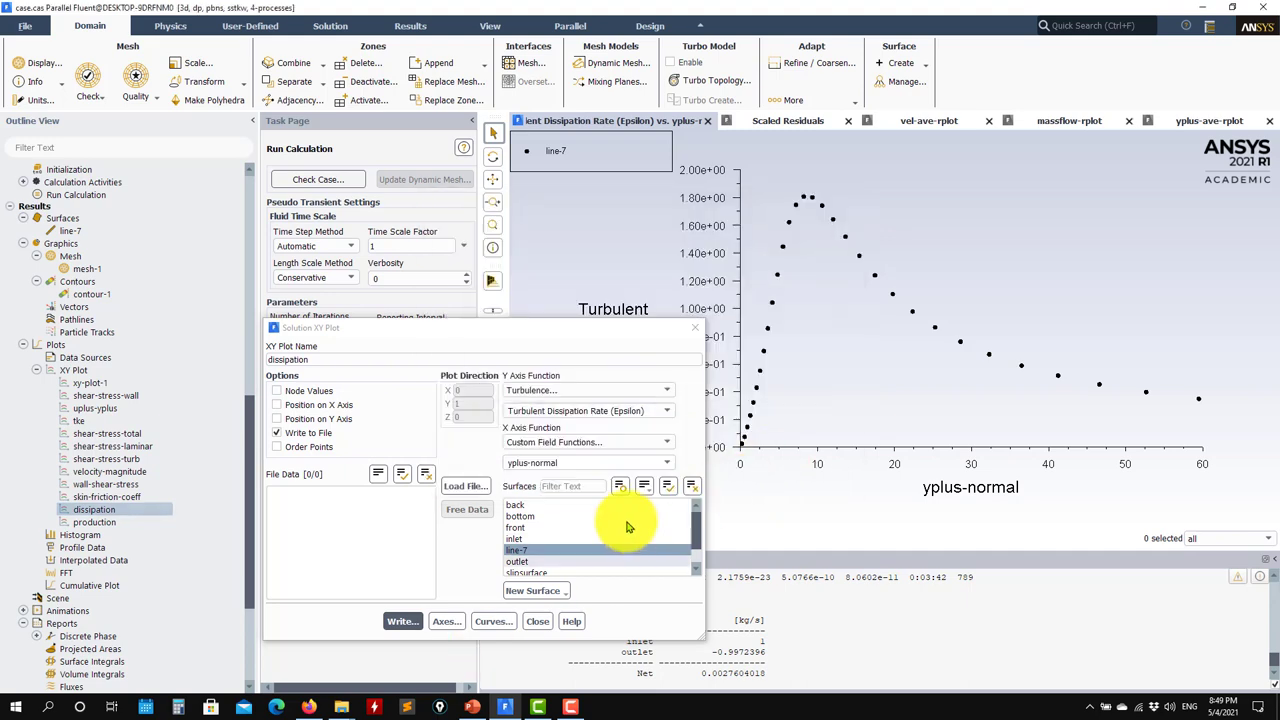
Open the exported test file from the tut9_flatplate_zero_pressure_gradient folder in Sublime Text and examine its labels and data columns
{"action": "mouse_move", "coordinate": [341, 706]}
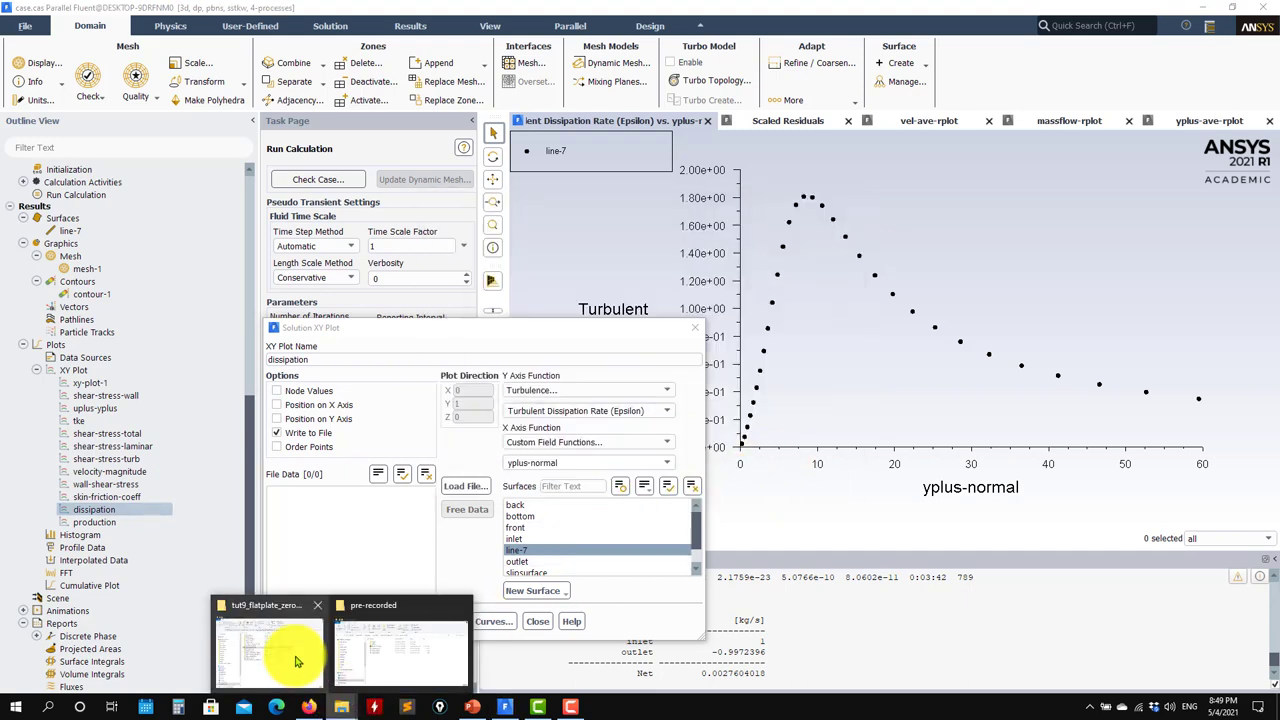
{"action": "mouse_move", "coordinate": [294, 658]}
{"action": "key", "text": "alt+Tab"}
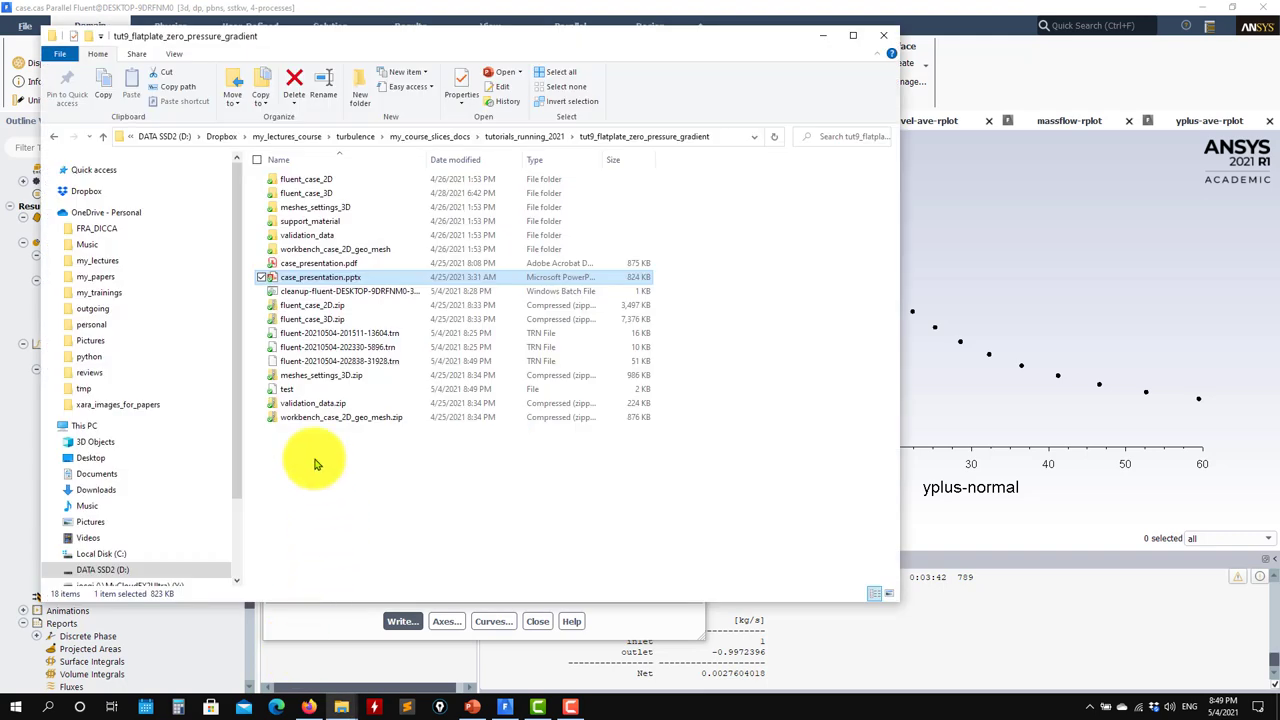
{"action": "left_click", "coordinate": [287, 393]}
{"action": "right_click", "coordinate": [287, 393]}
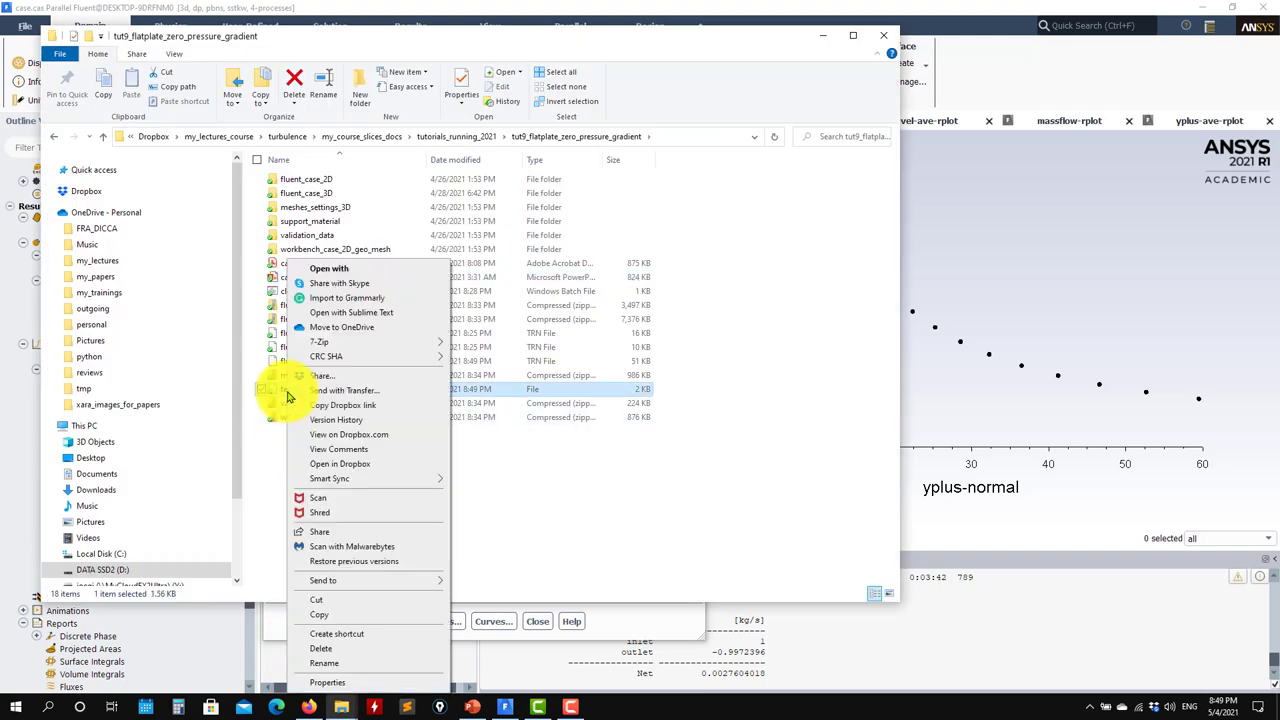
{"action": "left_click", "coordinate": [400, 312]}
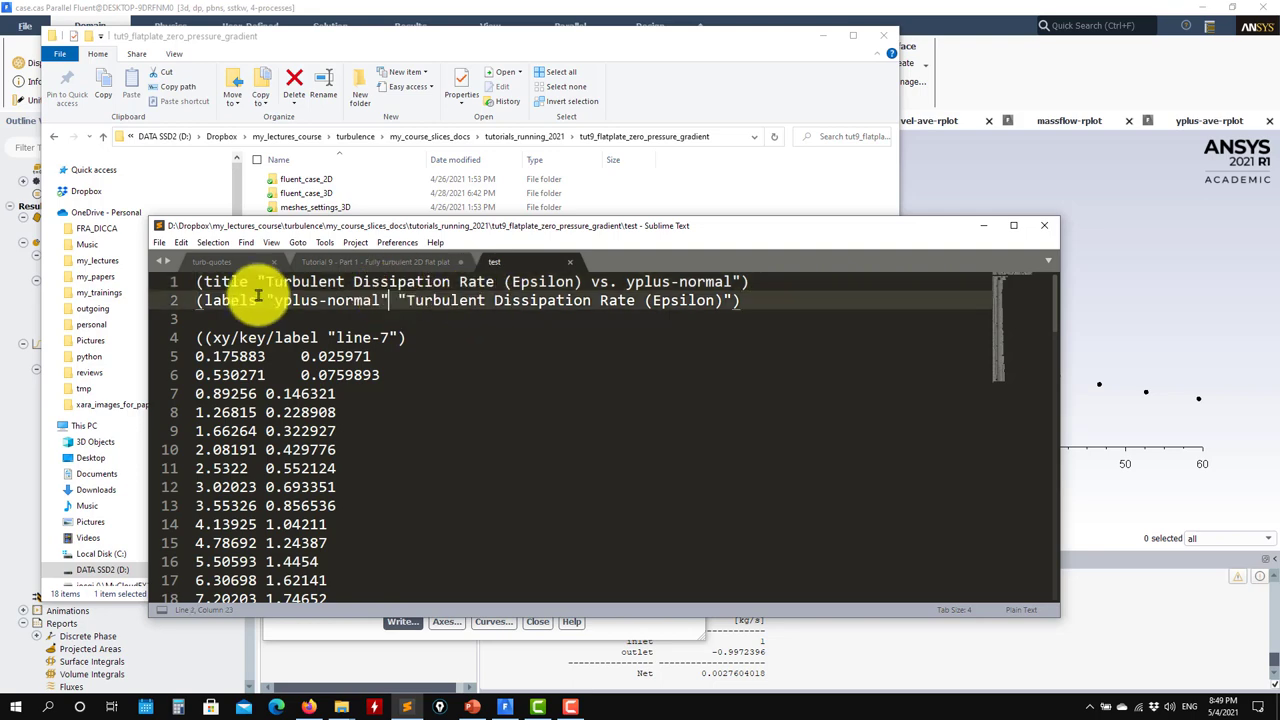
{"action": "left_click_drag", "start_coordinate": [723, 306], "coordinate": [398, 306]}
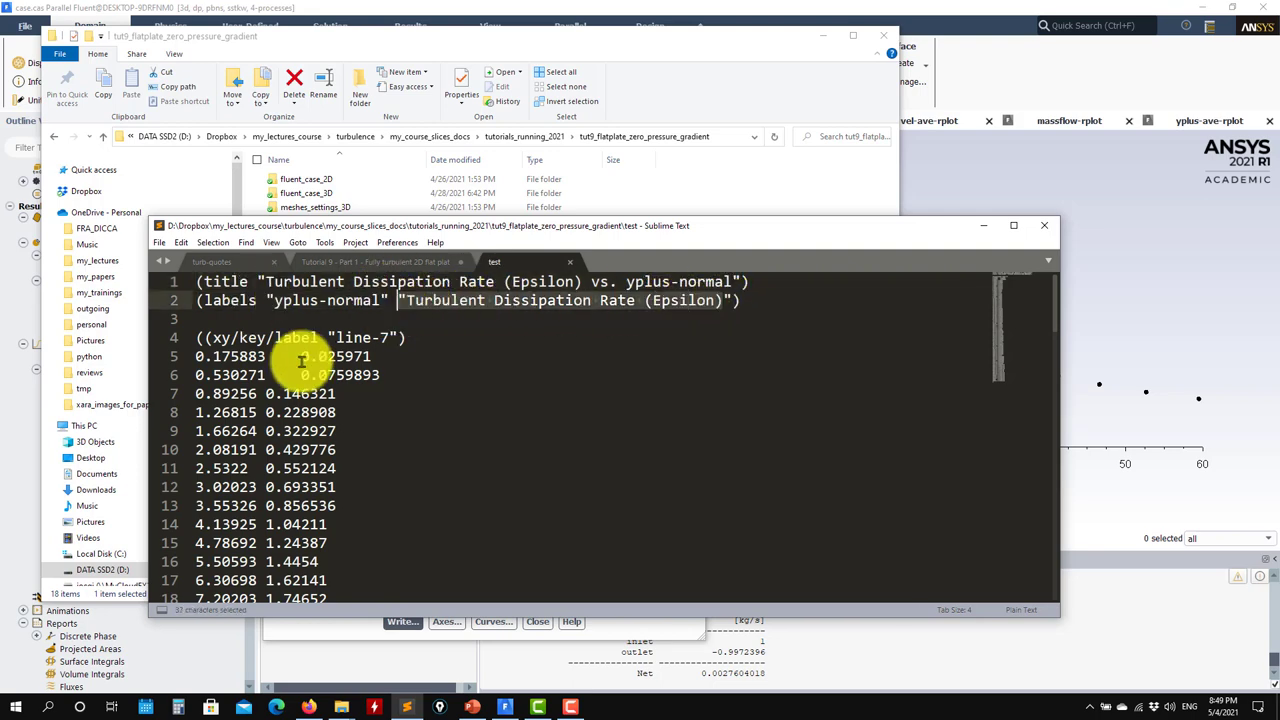
{"action": "scroll", "coordinate": [309, 366], "scroll_direction": "down", "scroll_amount": 11}
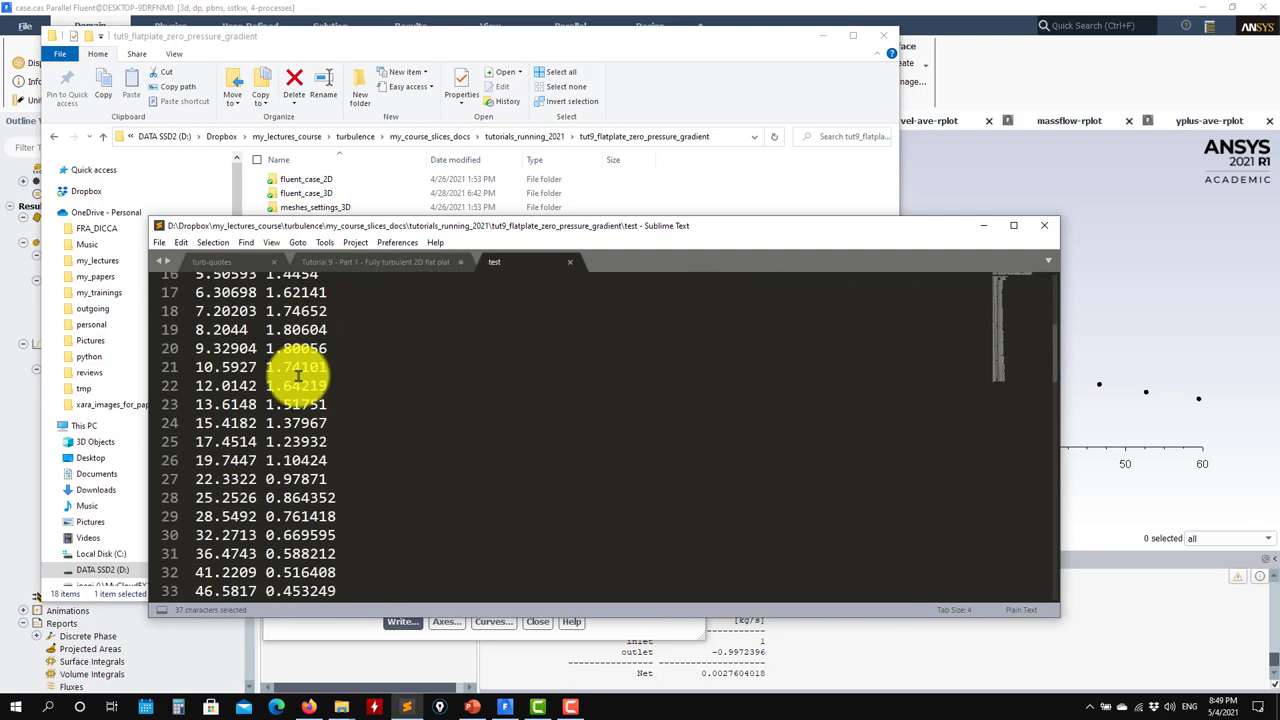
{"action": "scroll", "coordinate": [291, 379], "scroll_direction": "down", "scroll_amount": 14}
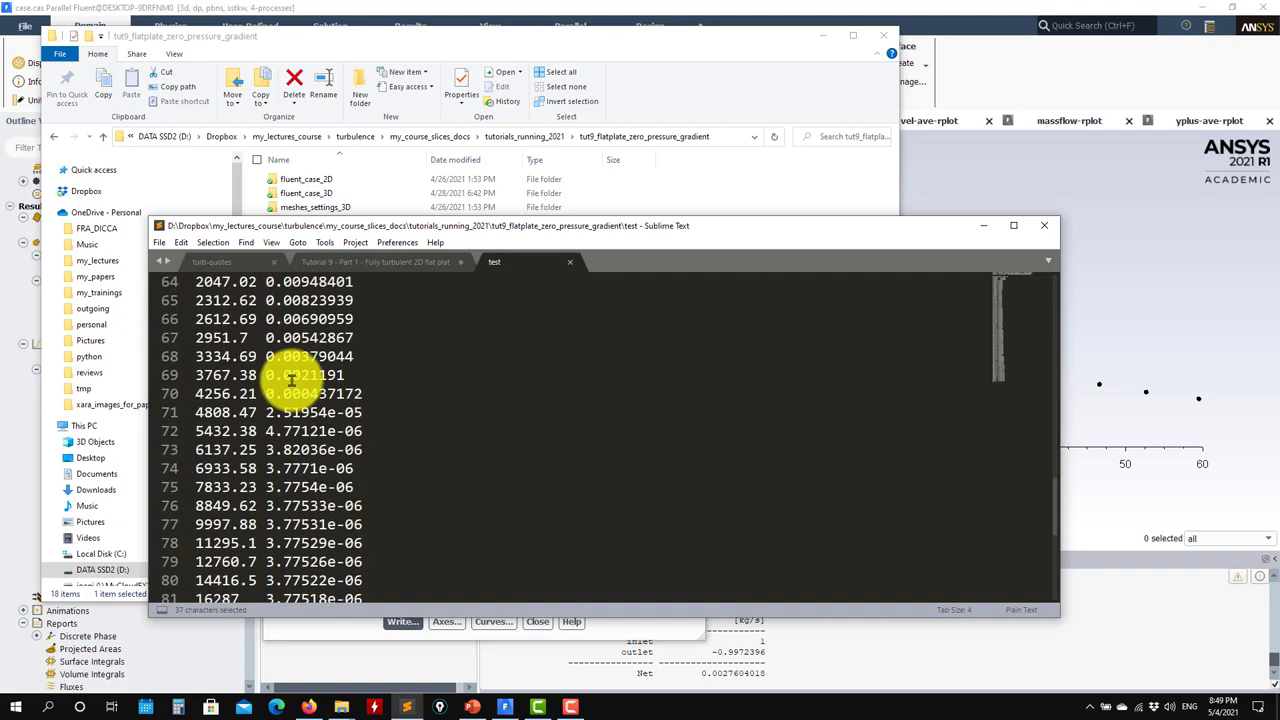
{"action": "scroll", "coordinate": [291, 385], "scroll_direction": "up", "scroll_amount": 20}
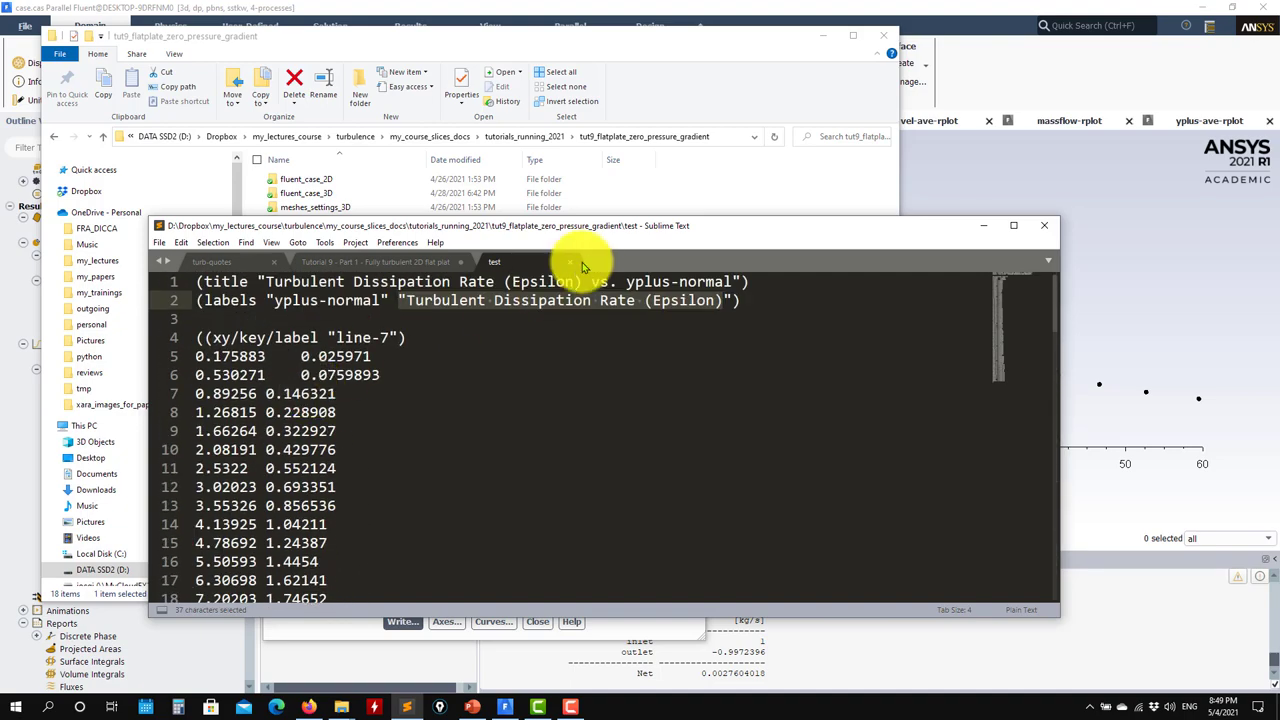
Close the test file, return to Fluent and close the dissipation plot settings
{"action": "left_click", "coordinate": [571, 262]}
{"action": "left_click", "coordinate": [983, 225]}
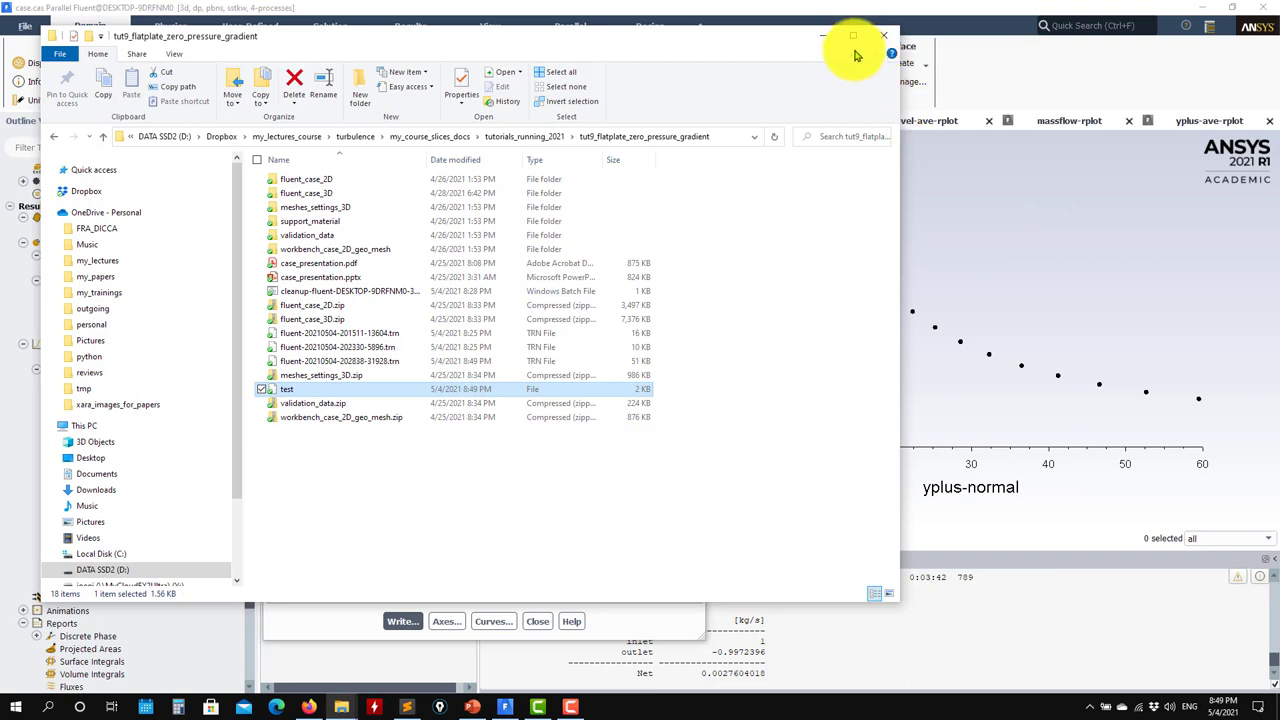
{"action": "left_click", "coordinate": [823, 36]}
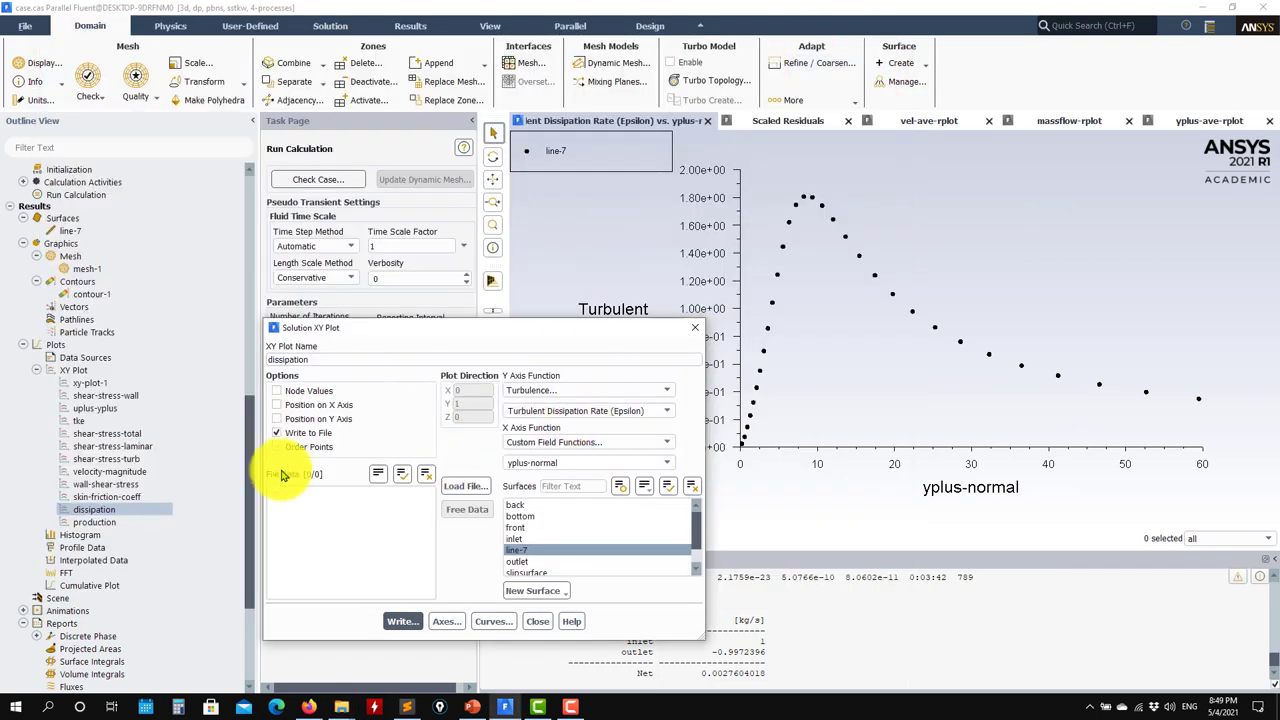
{"action": "left_click", "coordinate": [537, 621]}
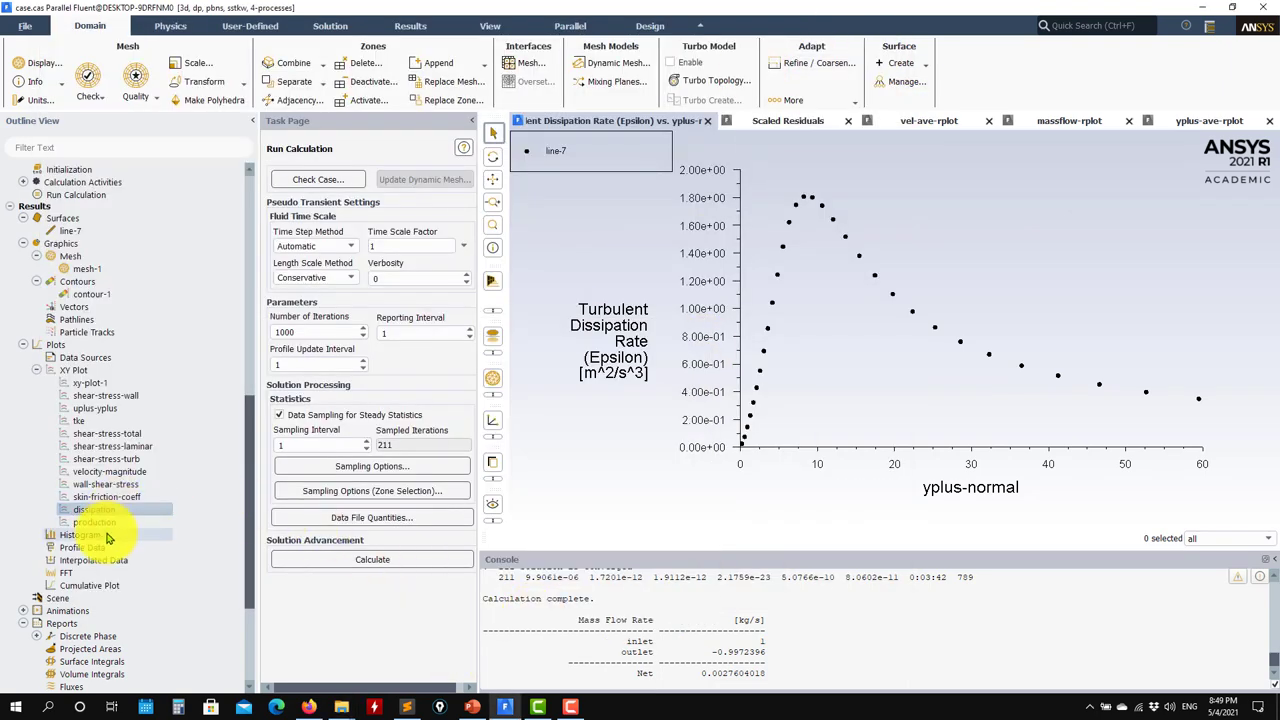
Display the saved uplus-yplus plot along line-7 with wall_law_log.txt and wall_law_viscous.txt from ascii_data_law_of_the_wall overlaid
{"action": "double_click", "coordinate": [100, 410]}
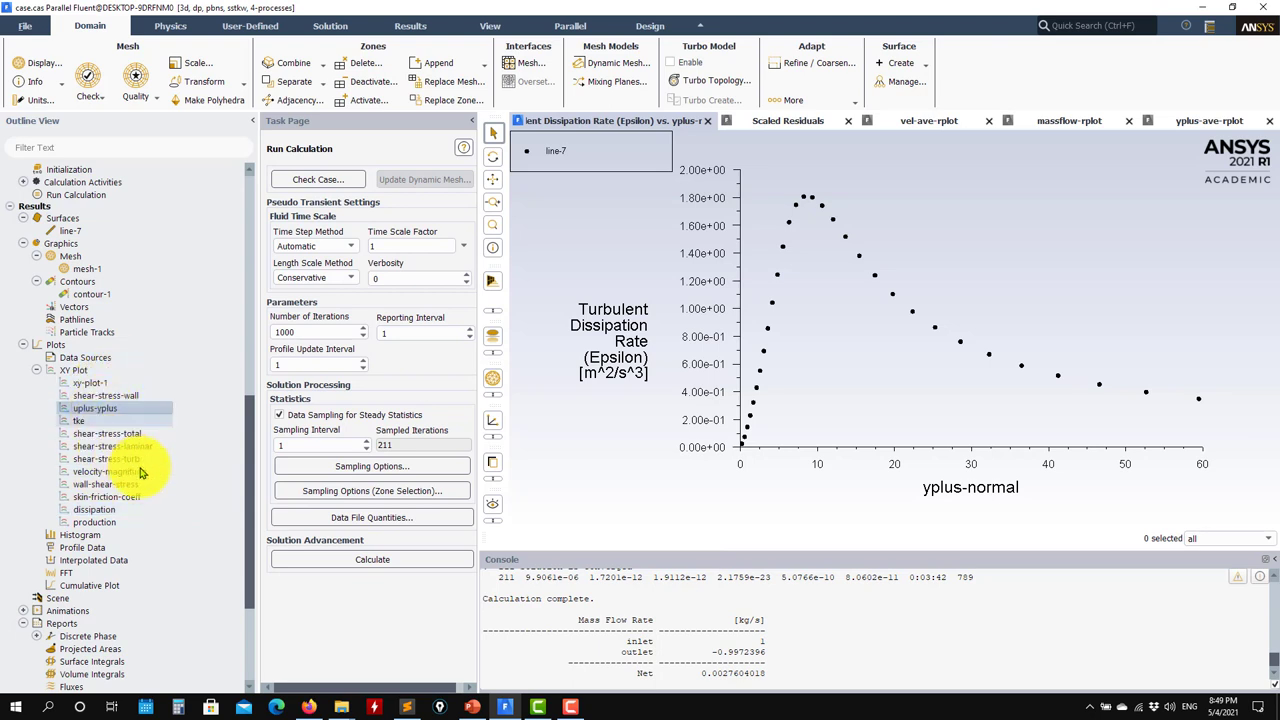
{"action": "left_click", "coordinate": [406, 622]}
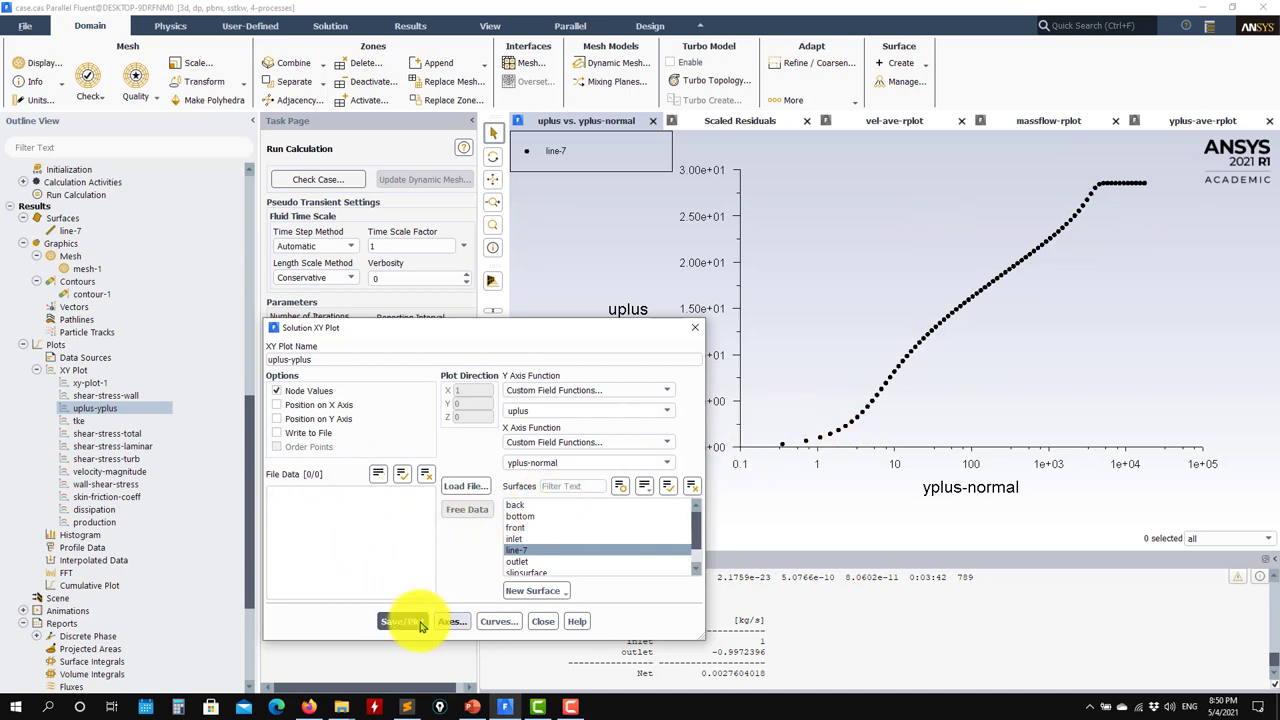
{"action": "left_click", "coordinate": [468, 488]}
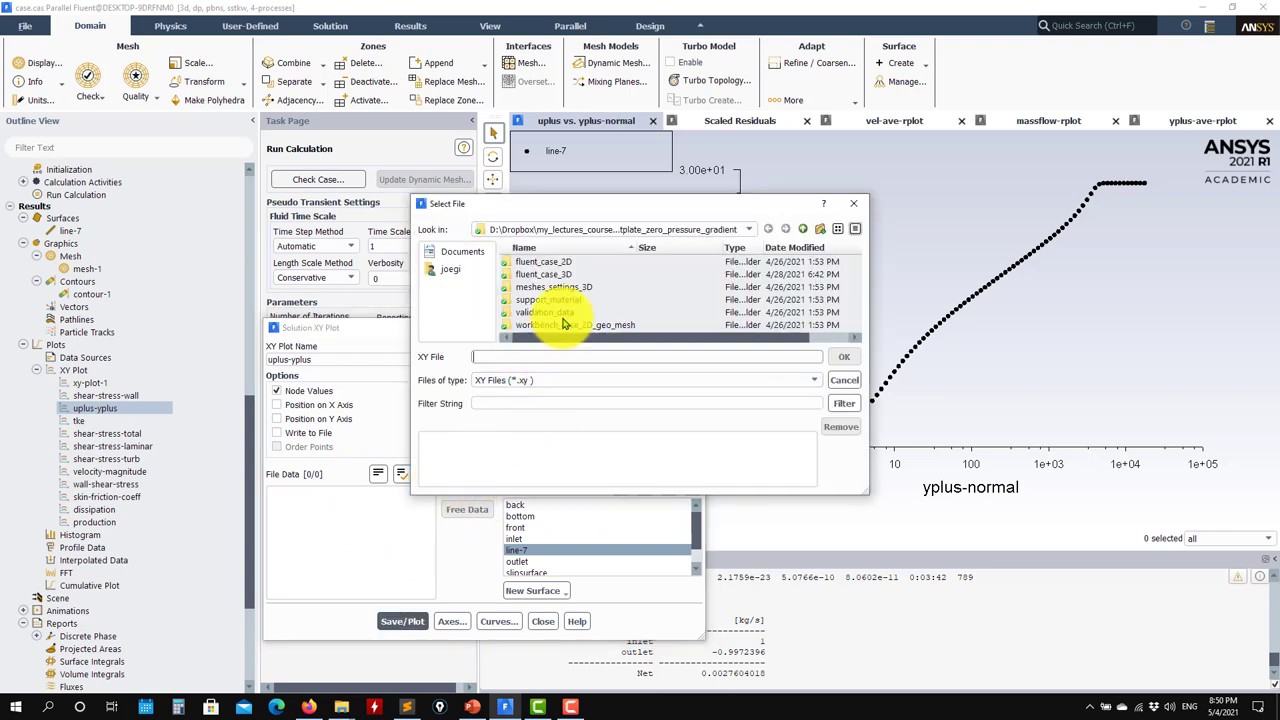
{"action": "double_click", "coordinate": [612, 293]}
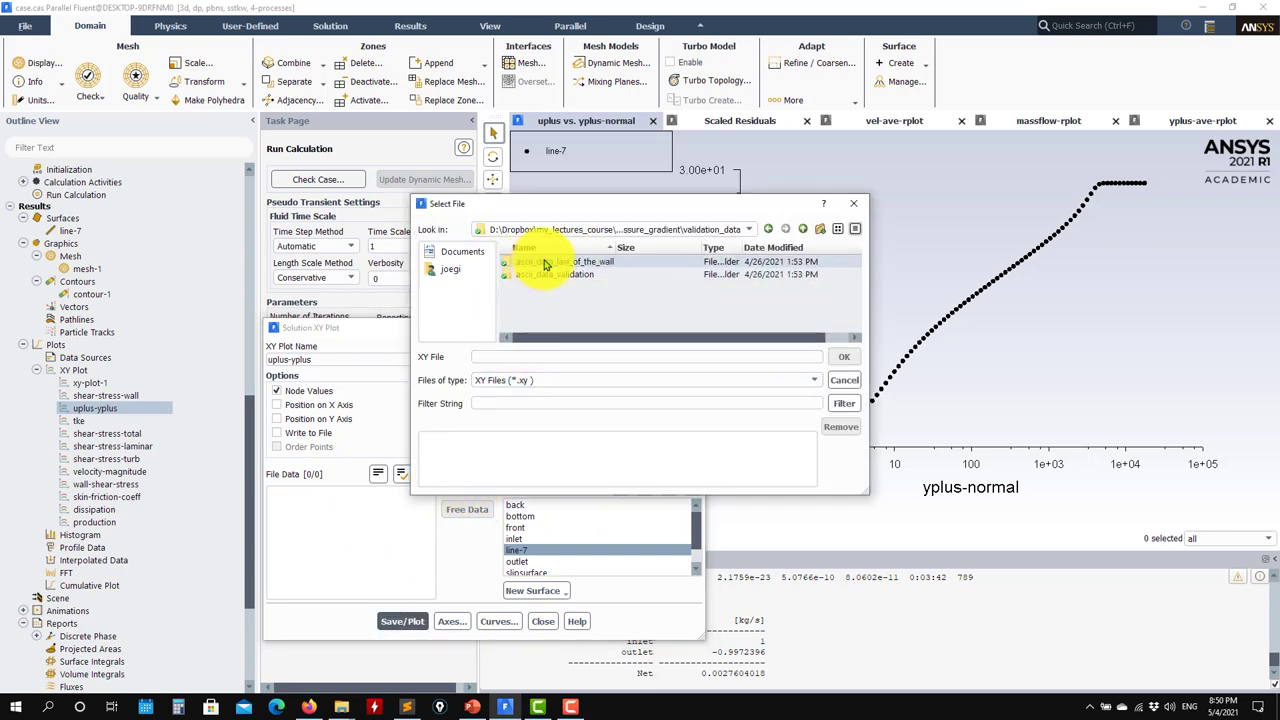
{"action": "double_click", "coordinate": [566, 263]}
{"action": "left_click", "coordinate": [723, 380]}
{"action": "left_click", "coordinate": [521, 405]}
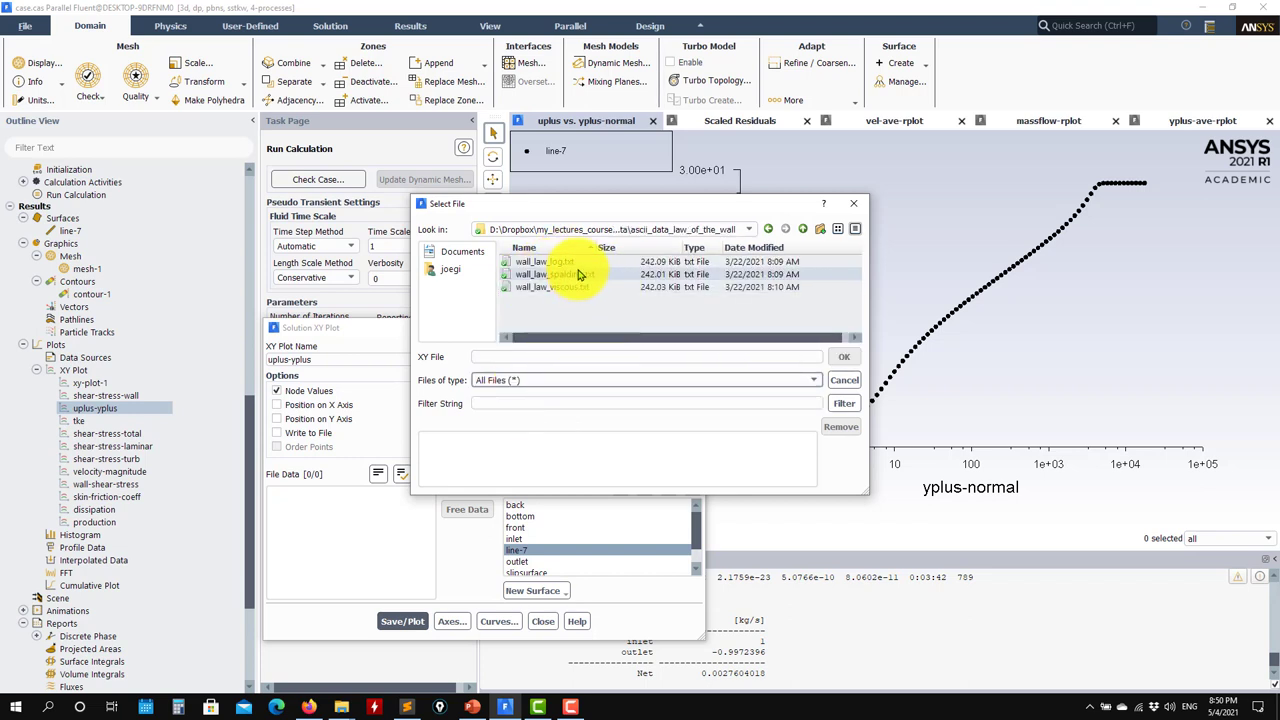
{"action": "double_click", "coordinate": [560, 263]}
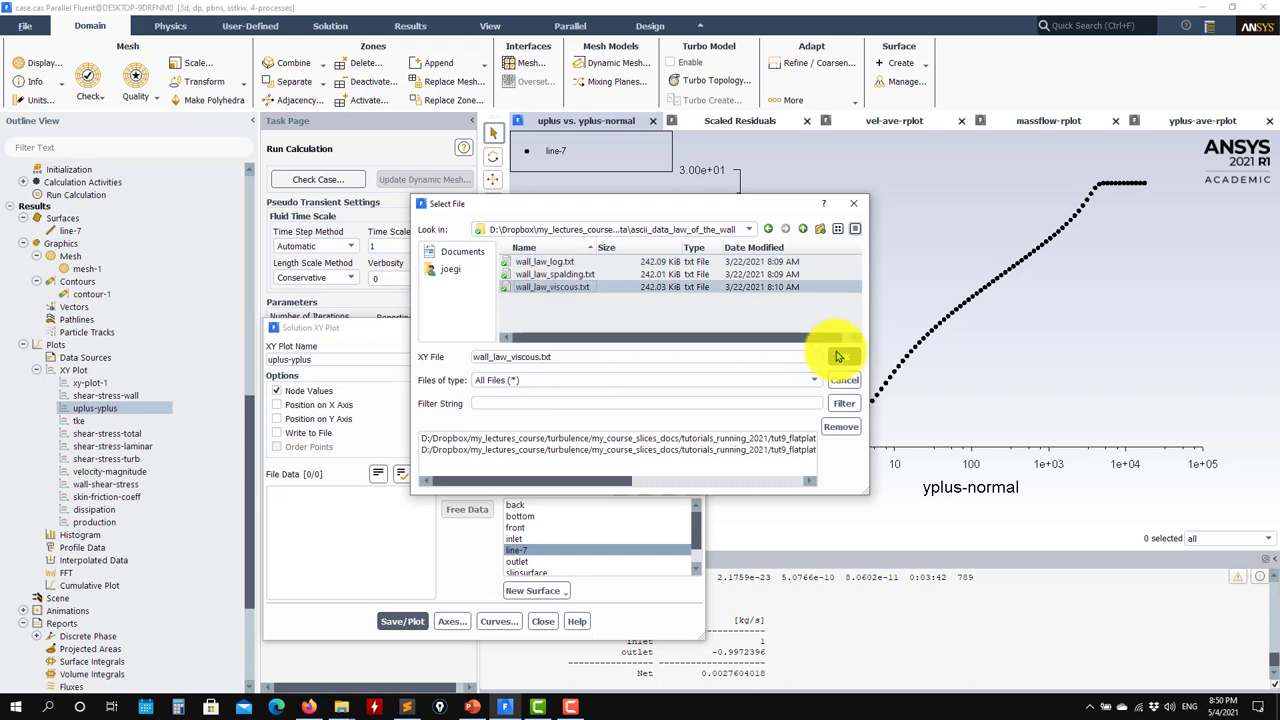
{"action": "left_click", "coordinate": [844, 356]}
{"action": "left_click", "coordinate": [403, 622]}
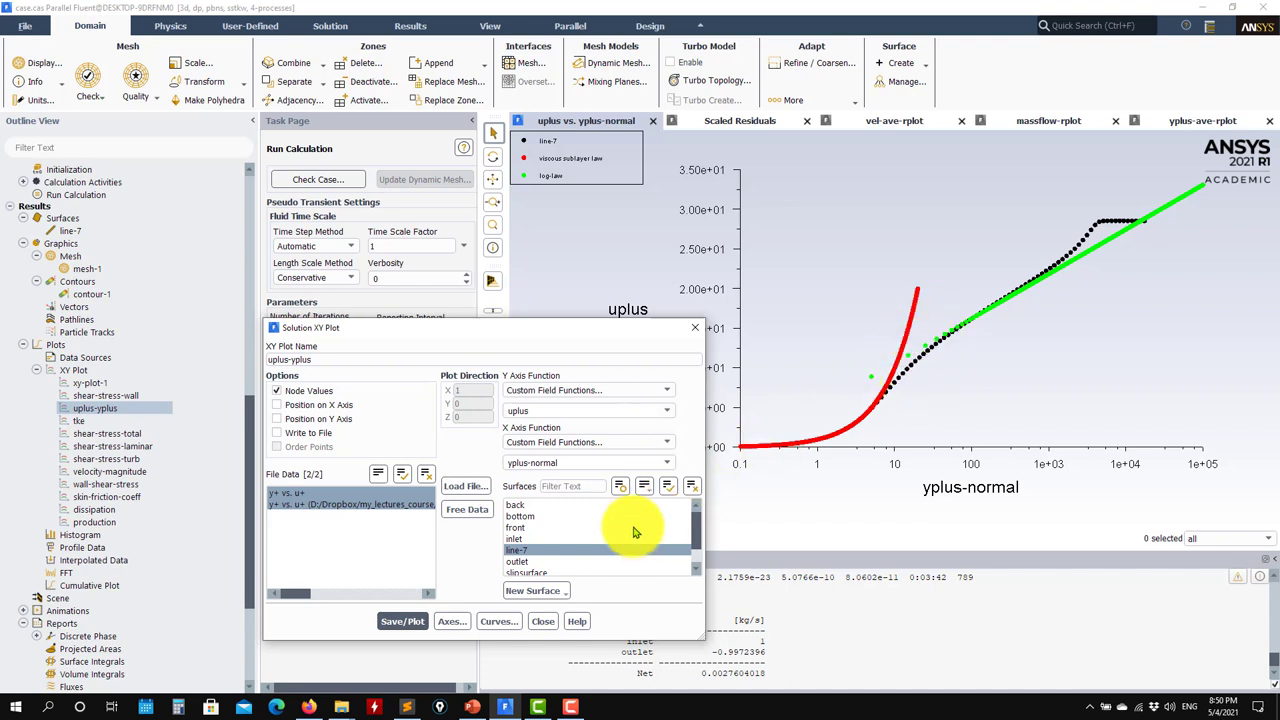
{"action": "left_click", "coordinate": [545, 622]}
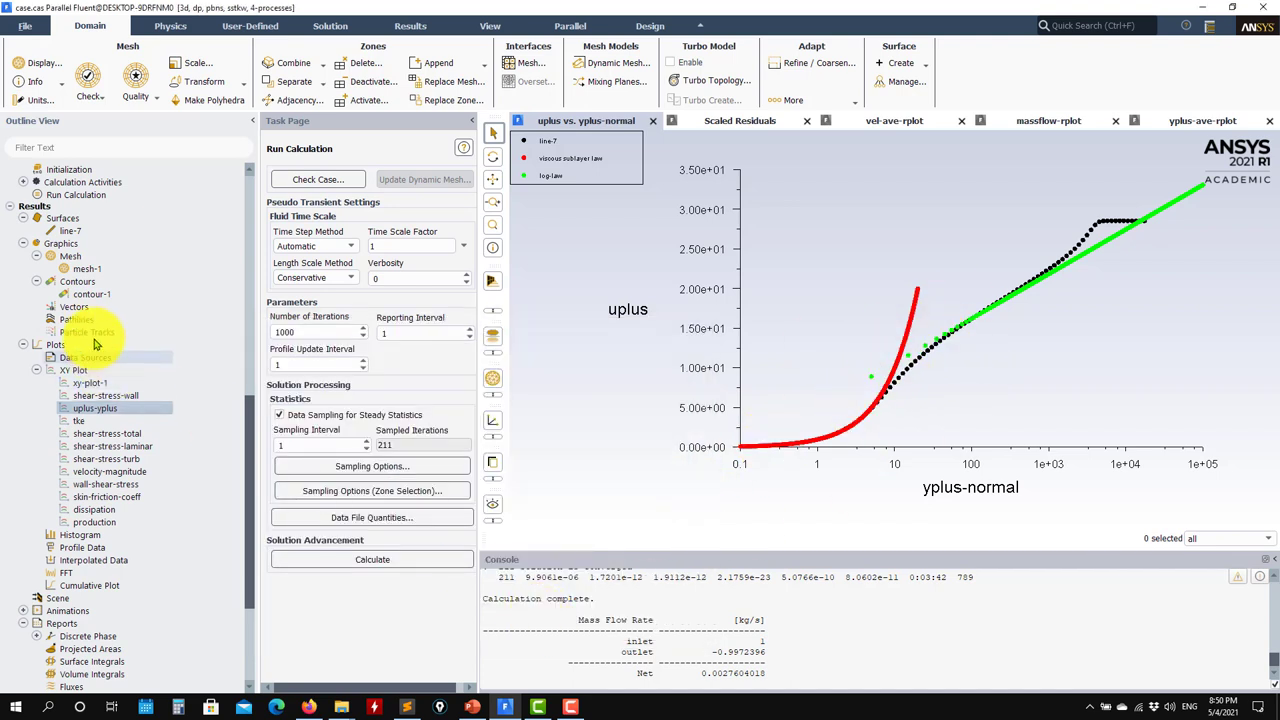
Display the saved tke XY plot of Turbulent Kinetic Energy (k) against yplus-normal along line-7, and close its settings
{"action": "double_click", "coordinate": [78, 420]}
{"action": "left_click", "coordinate": [402, 621]}
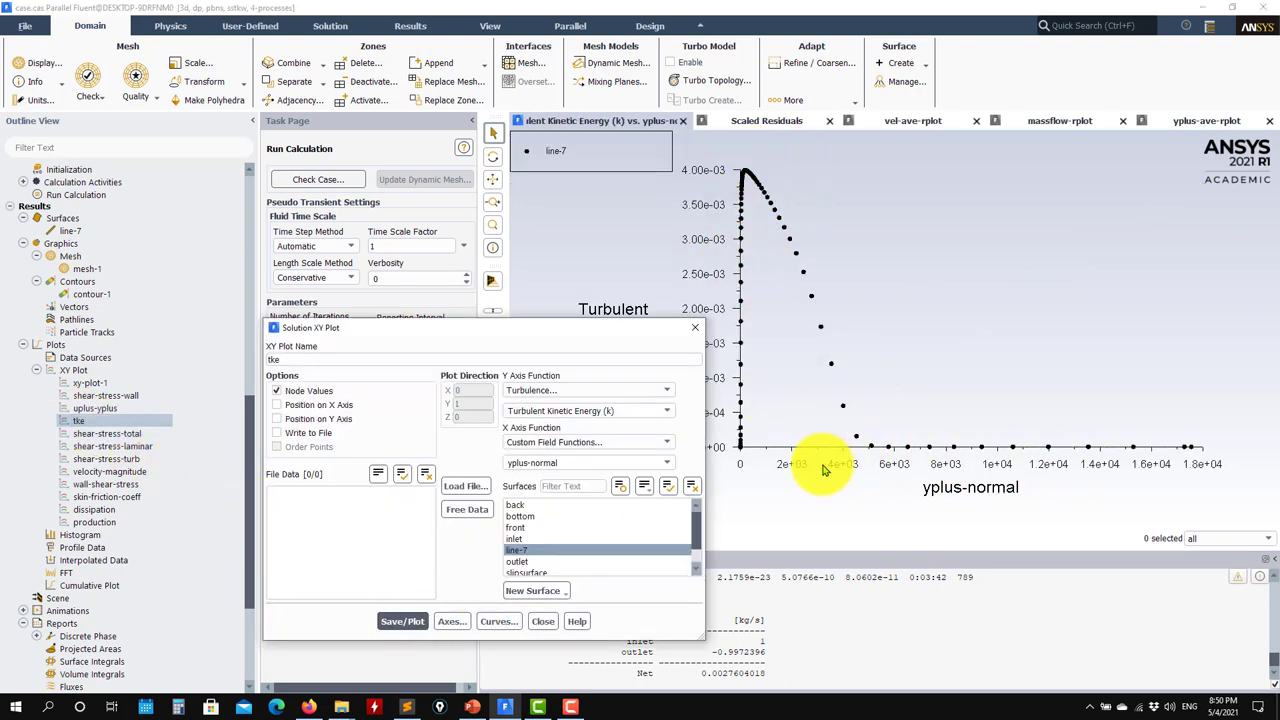
{"action": "left_click", "coordinate": [542, 621]}
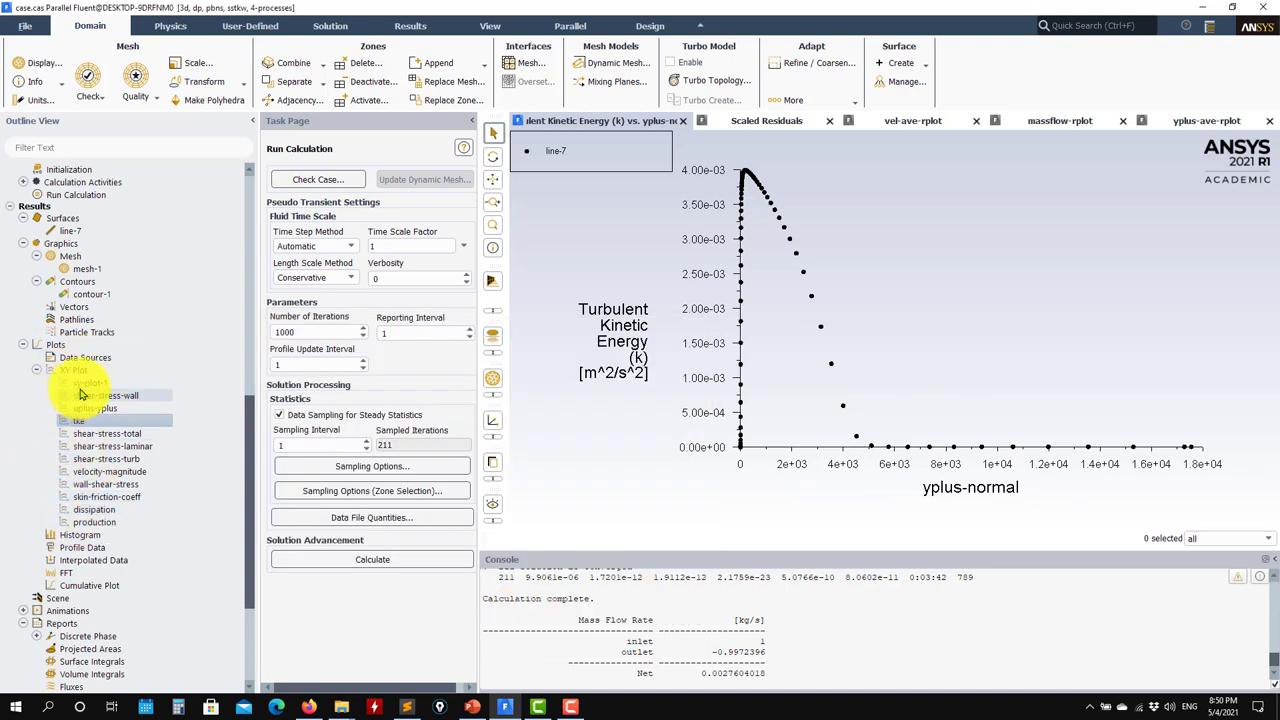
Plot the saved shear-stress-wall curve on the bottom surface with cf_plate_fun3d_tri.dat from the ascii_data_validation folder overlaid
{"action": "double_click", "coordinate": [112, 398]}
{"action": "left_click", "coordinate": [402, 621]}
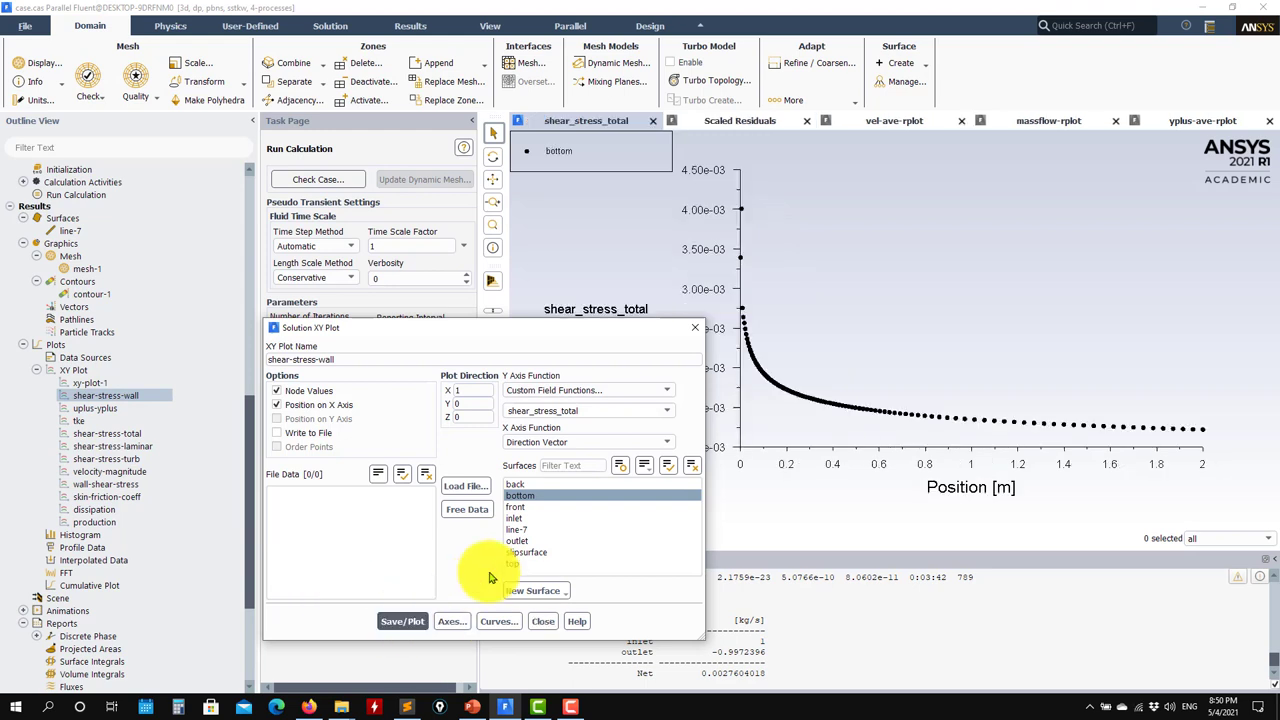
{"action": "left_click", "coordinate": [467, 487]}
{"action": "left_click", "coordinate": [785, 380]}
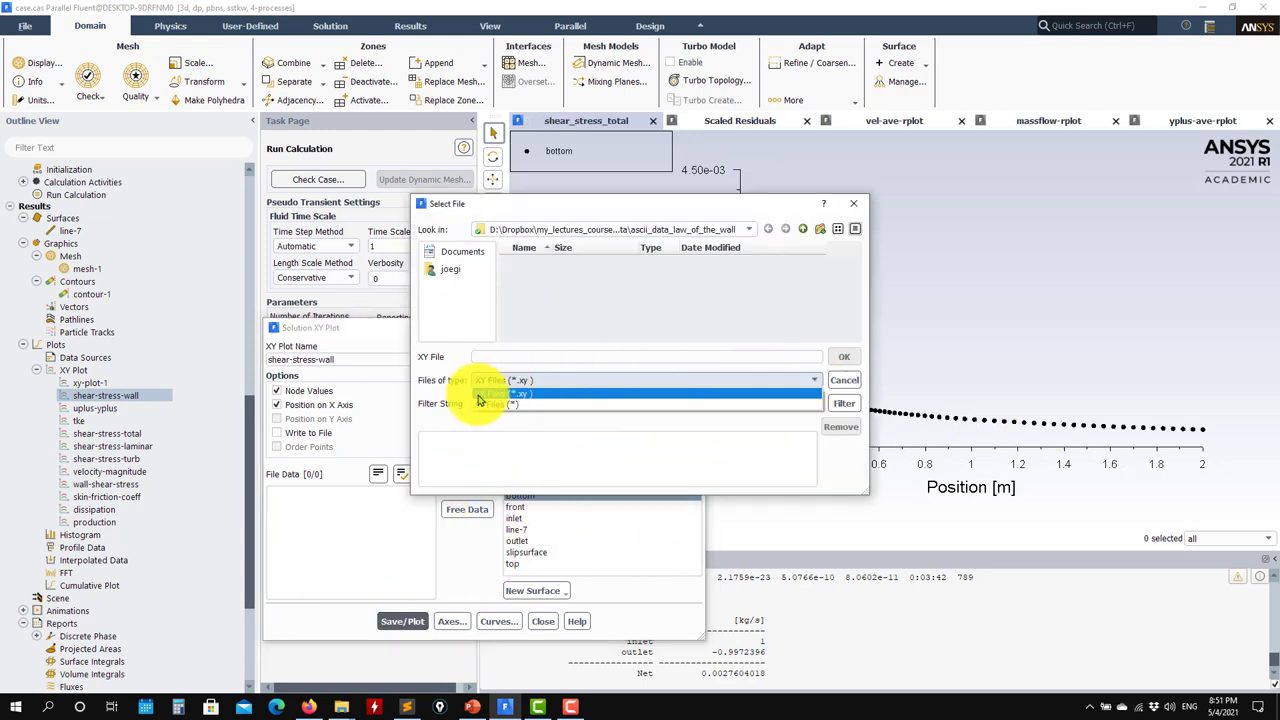
{"action": "left_click", "coordinate": [487, 405]}
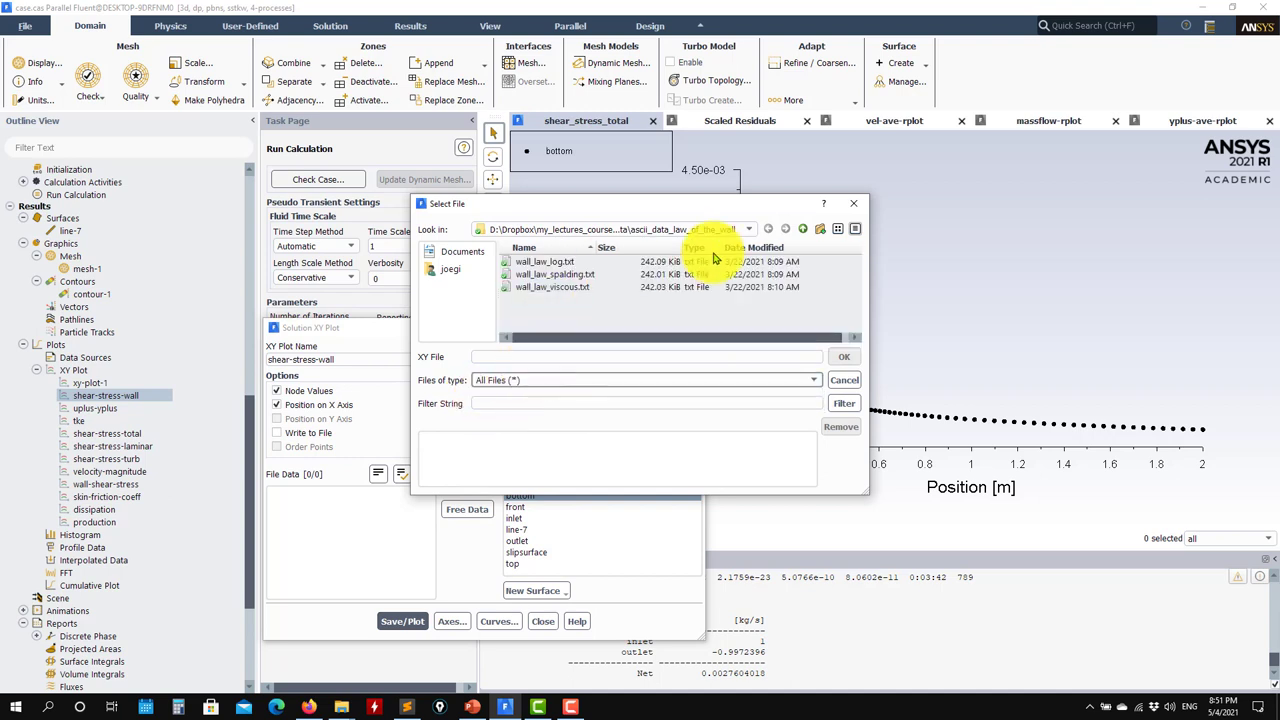
{"action": "left_click", "coordinate": [806, 230]}
{"action": "double_click", "coordinate": [555, 275]}
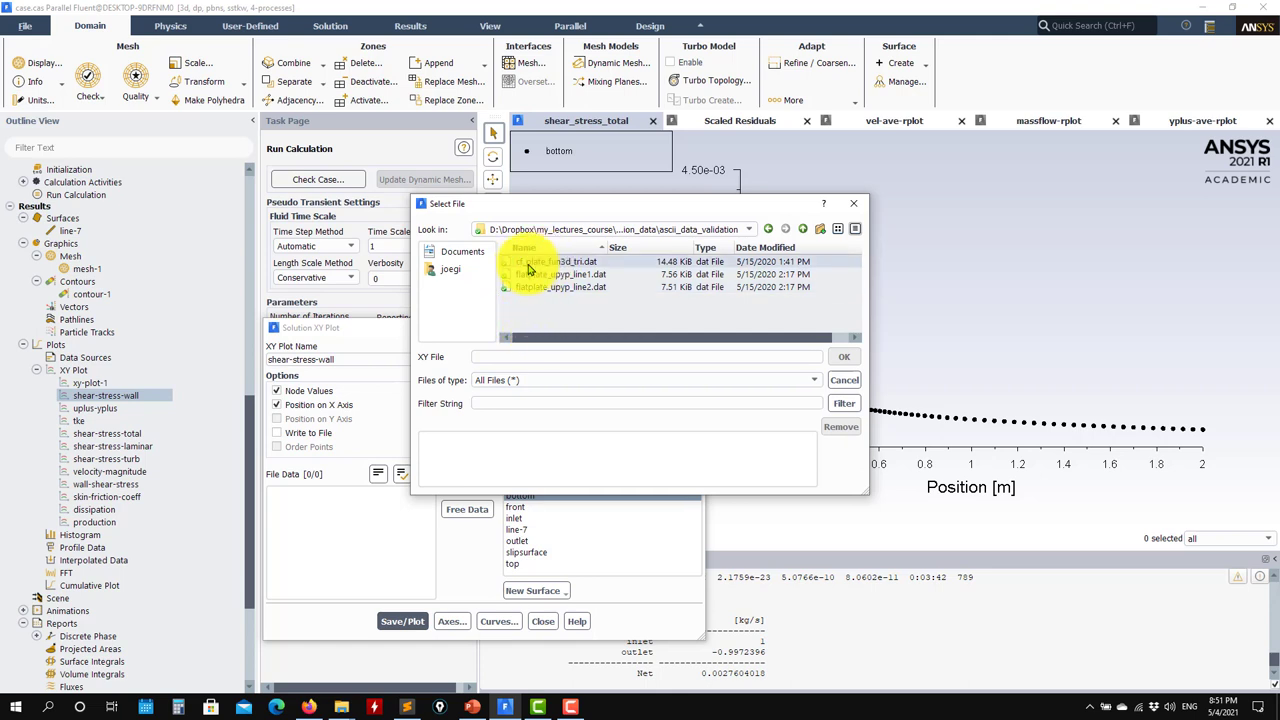
{"action": "left_click", "coordinate": [530, 264]}
{"action": "left_click", "coordinate": [844, 356]}
{"action": "left_click", "coordinate": [403, 622]}
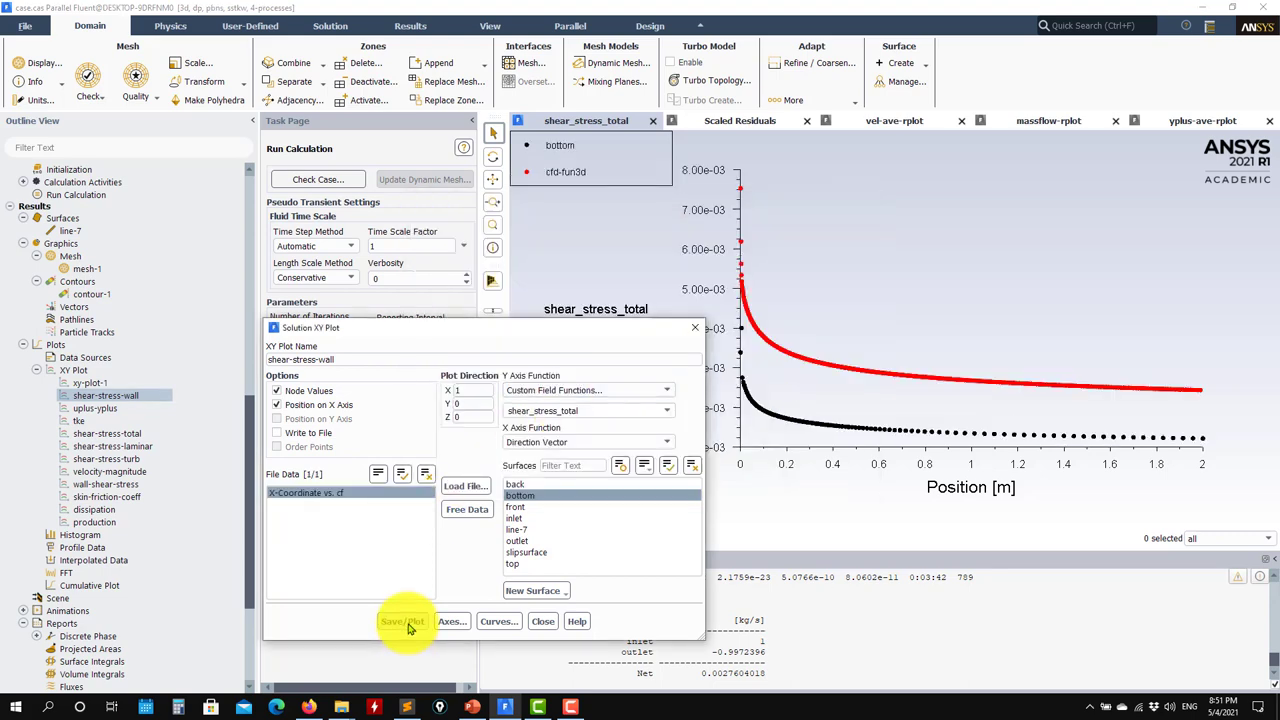
{"action": "left_click_drag", "start_coordinate": [533, 335], "coordinate": [512, 116]}
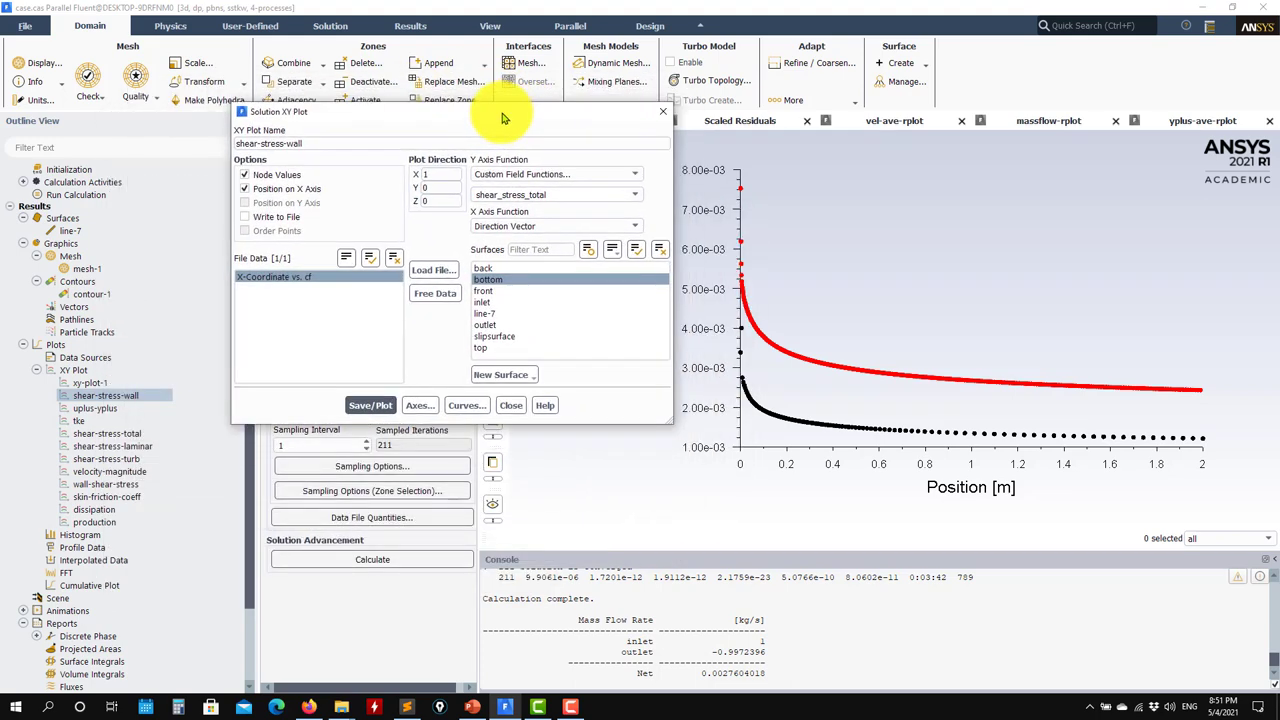
{"action": "left_click", "coordinate": [511, 407]}
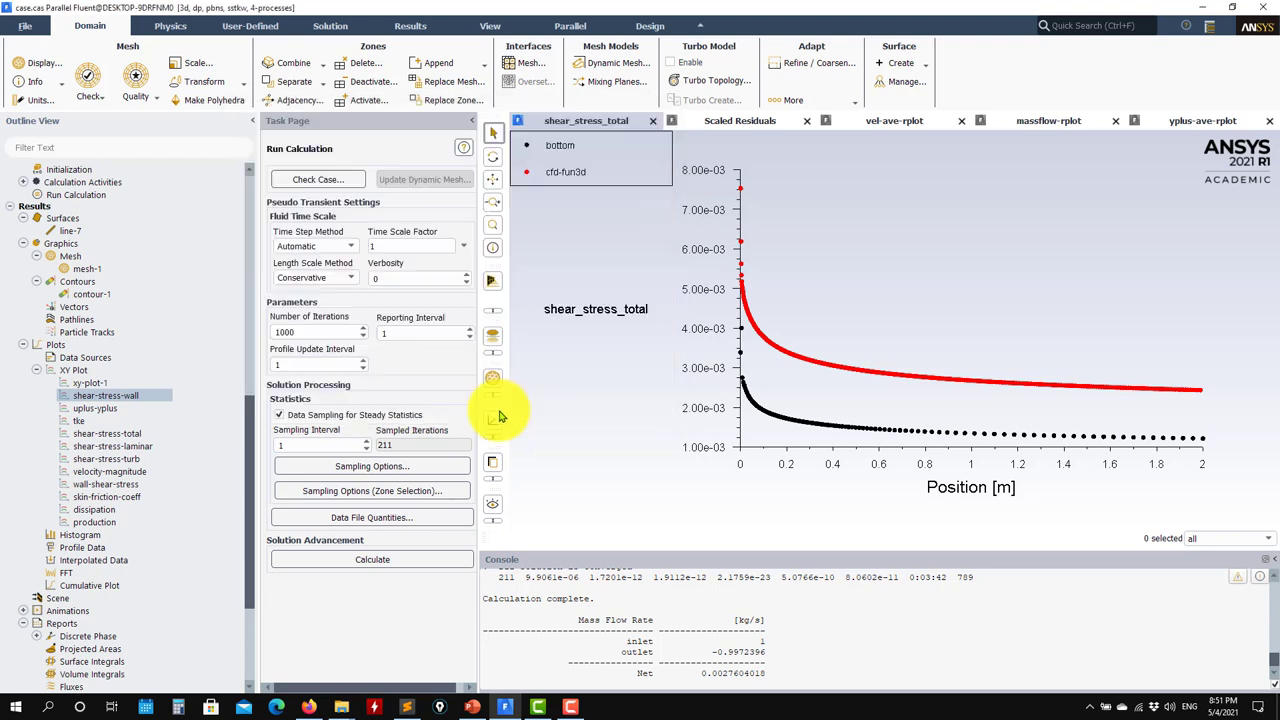
Plot the saved skin-friction-coeff curve on the bottom surface together with the cf_plate_fun3d_tri.dat validation data
{"action": "double_click", "coordinate": [122, 500]}
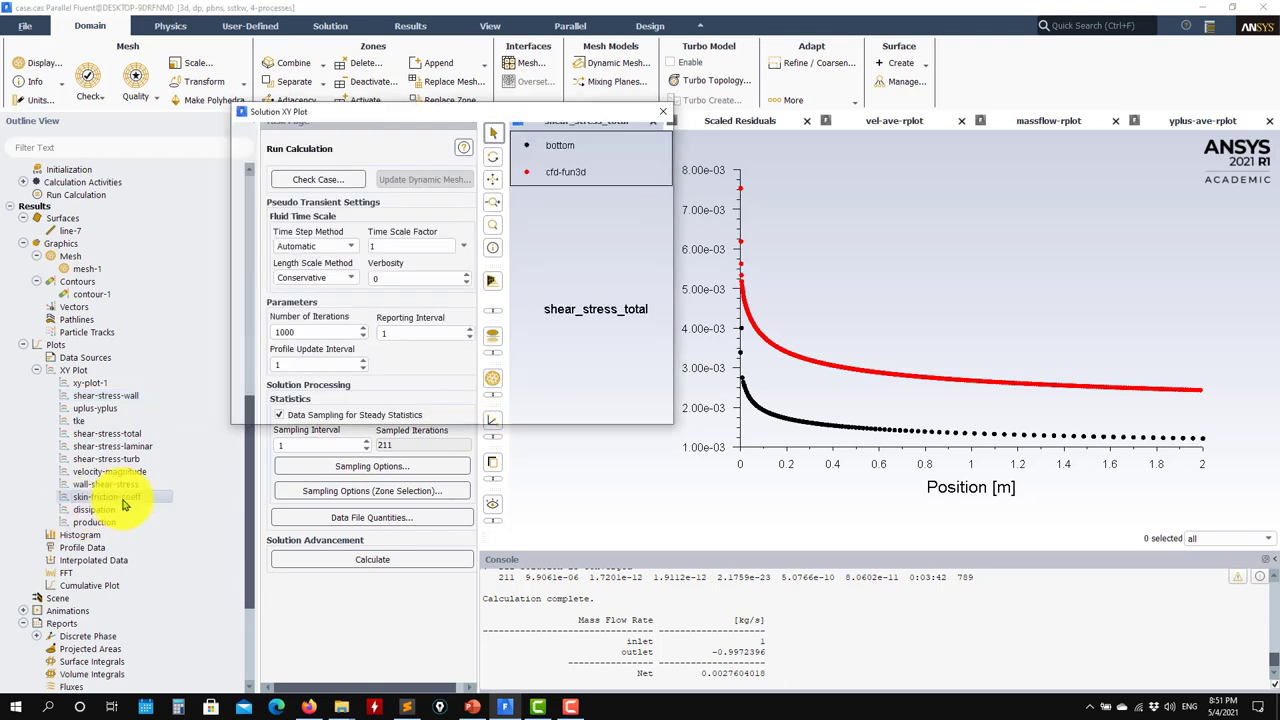
{"action": "left_click", "coordinate": [381, 407]}
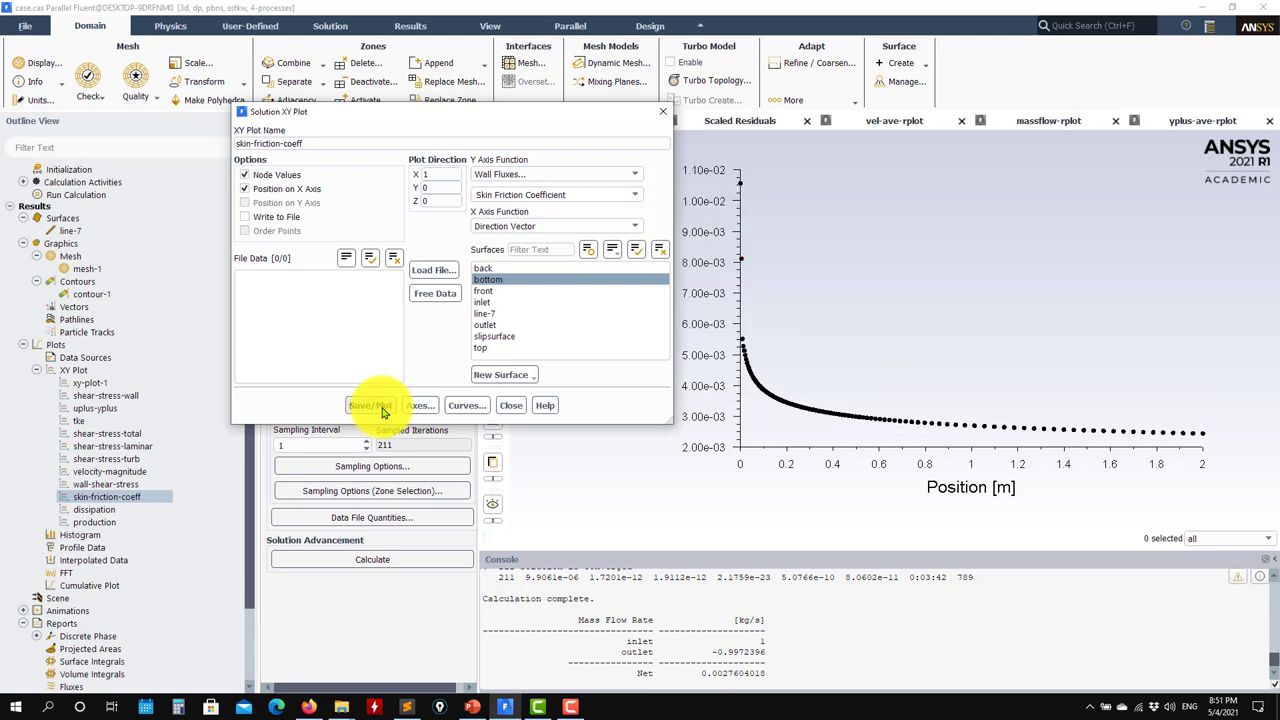
{"action": "left_click", "coordinate": [433, 285]}
{"action": "left_click", "coordinate": [806, 378]}
{"action": "left_click", "coordinate": [520, 393]}
{"action": "left_click", "coordinate": [592, 265]}
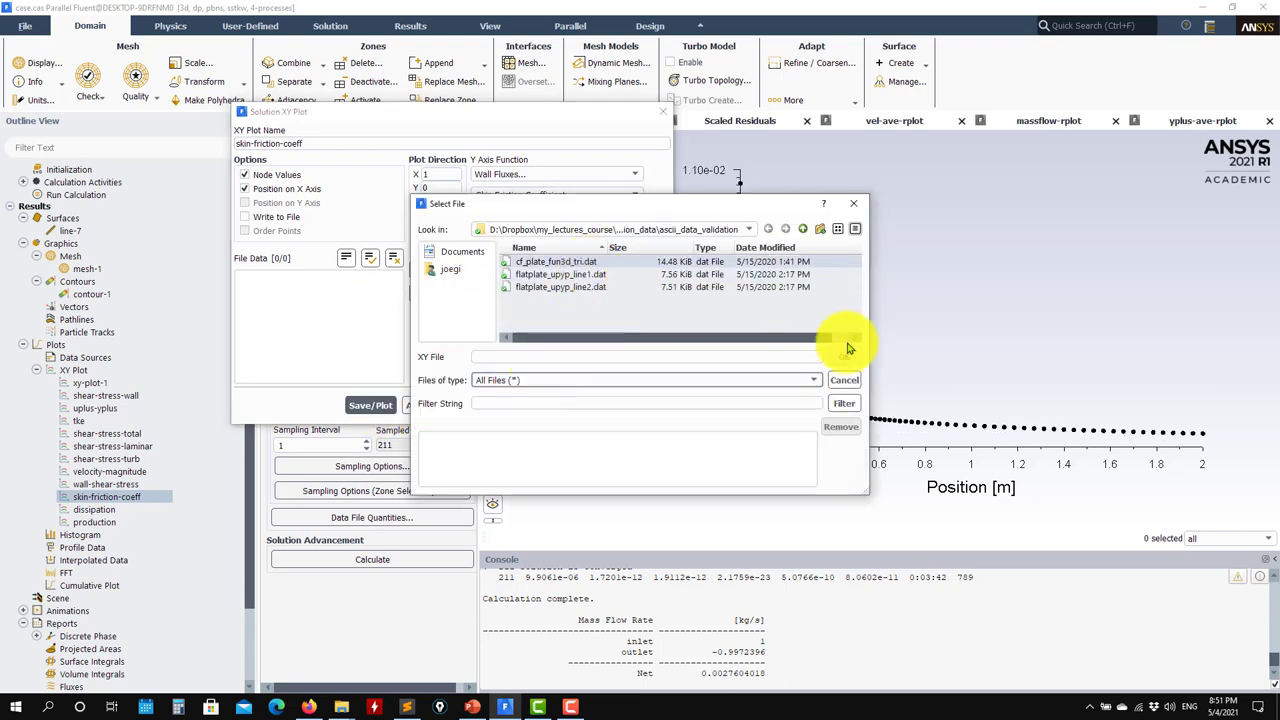
{"action": "left_click", "coordinate": [840, 356]}
{"action": "left_click", "coordinate": [370, 405]}
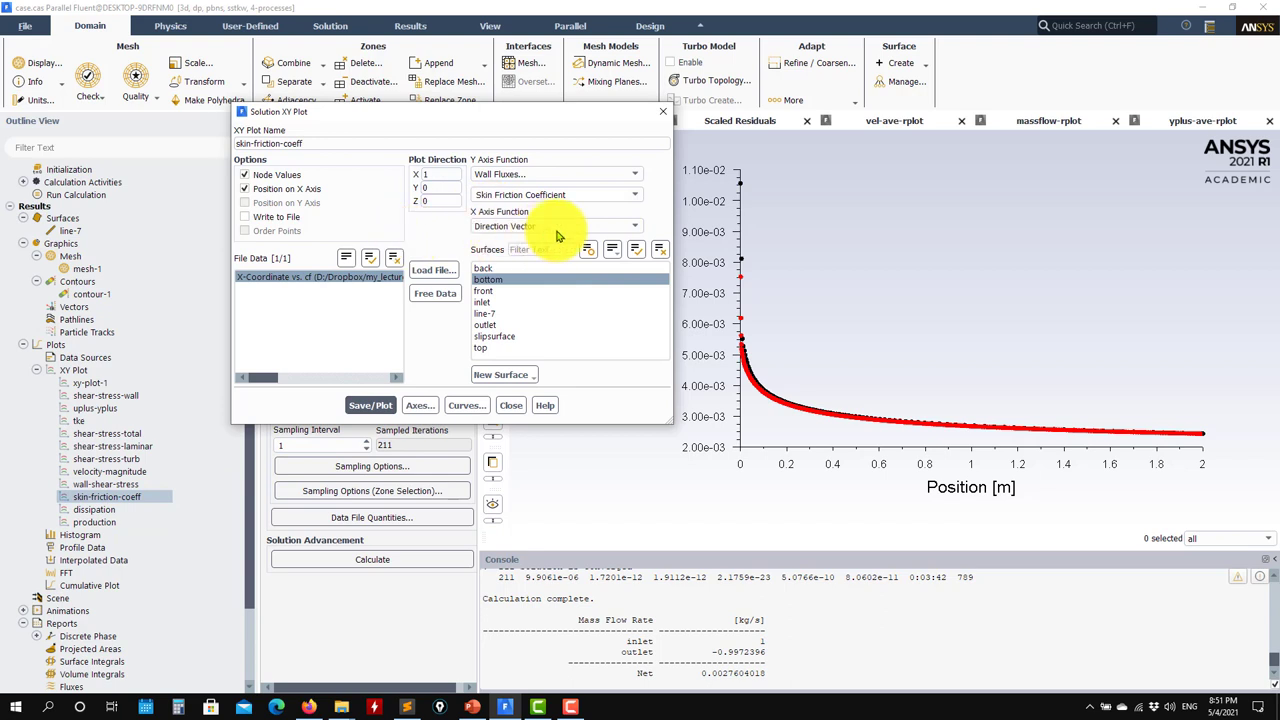
Review the xy-plot-1 and skin-friction-coeff plot settings and close them without replotting
{"action": "left_click", "coordinate": [92, 385]}
{"action": "double_click", "coordinate": [92, 385]}
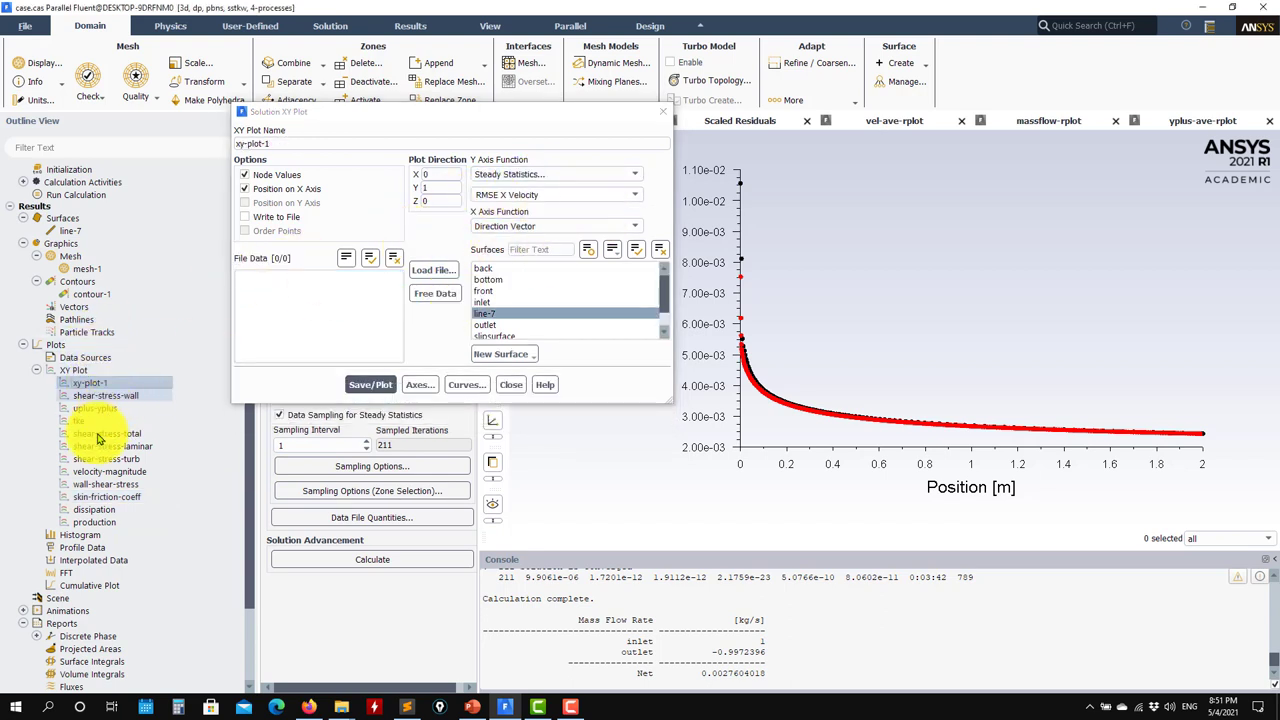
{"action": "double_click", "coordinate": [108, 497]}
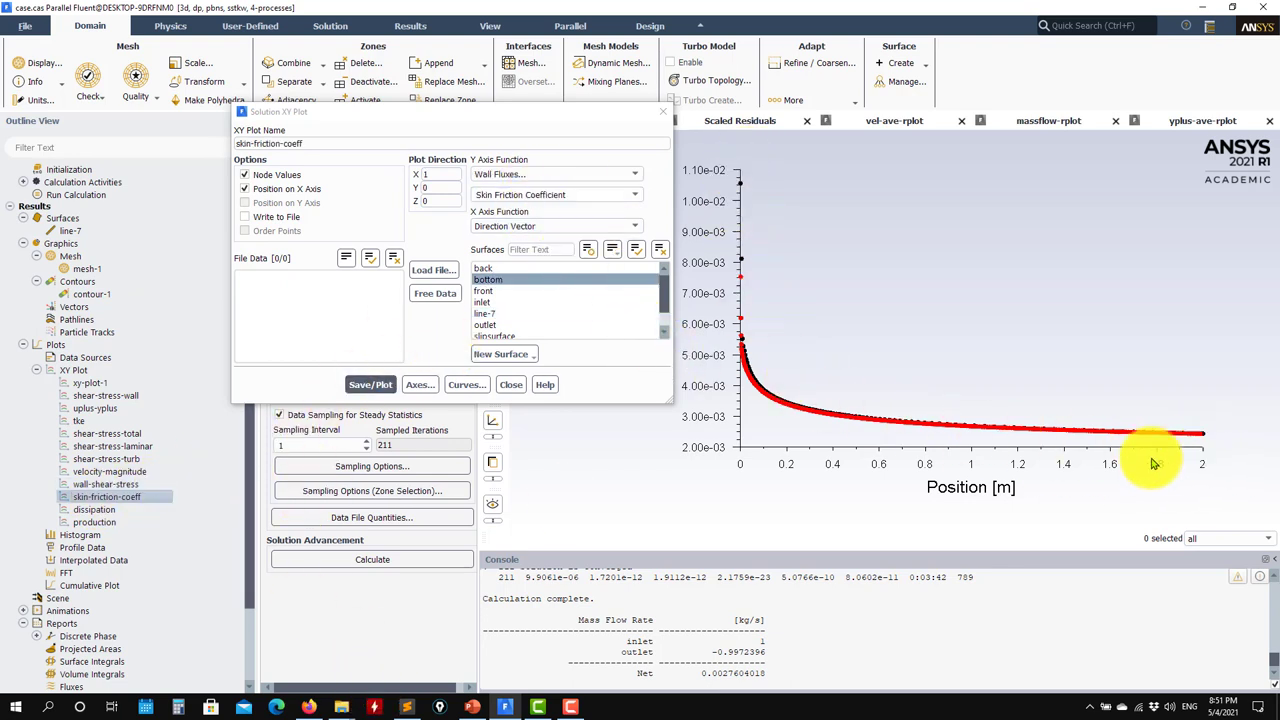
{"action": "left_click", "coordinate": [518, 388]}
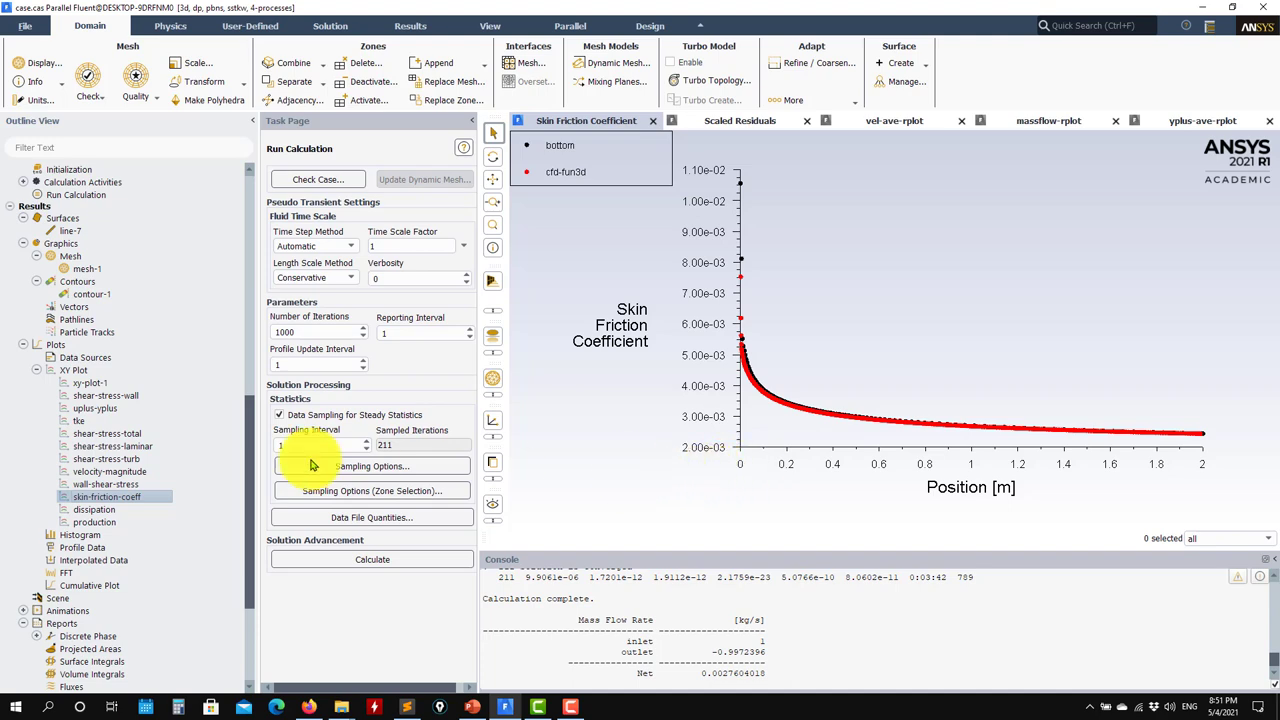
Switch the viscous model to Spalart-Allmaras (1 eqn) with its default options
{"action": "left_click_drag", "start_coordinate": [253, 405], "coordinate": [253, 193]}
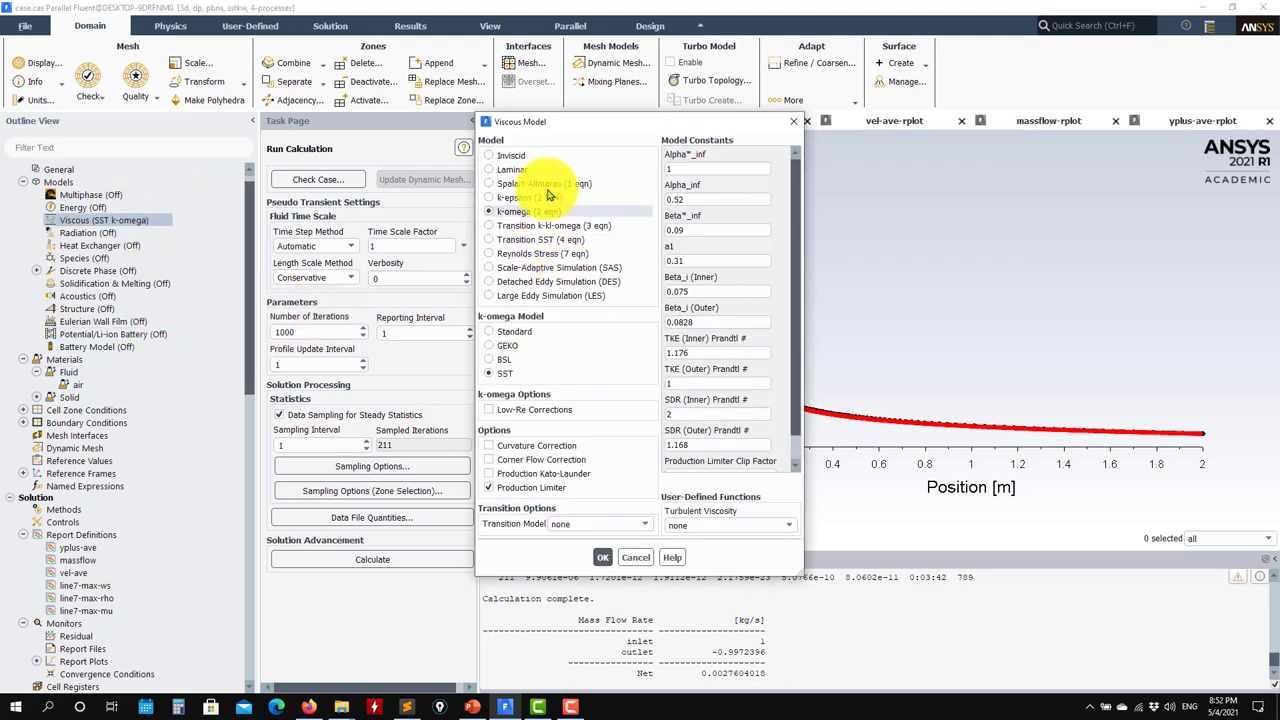
{"action": "left_click", "coordinate": [543, 184]}
{"action": "left_click", "coordinate": [587, 428]}
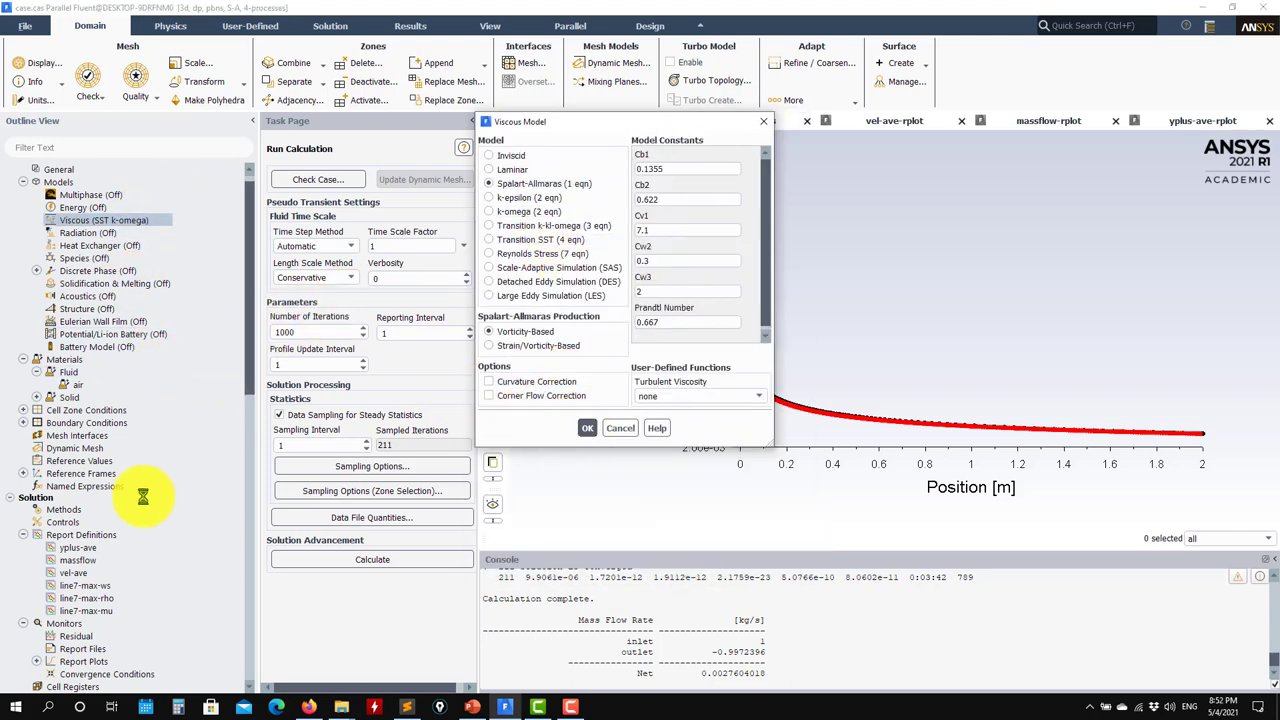
Reinitialize the solution for the Spalart-Allmaras model, discarding the unsaved data
{"action": "scroll", "coordinate": [160, 486], "scroll_direction": "down", "scroll_amount": 10}
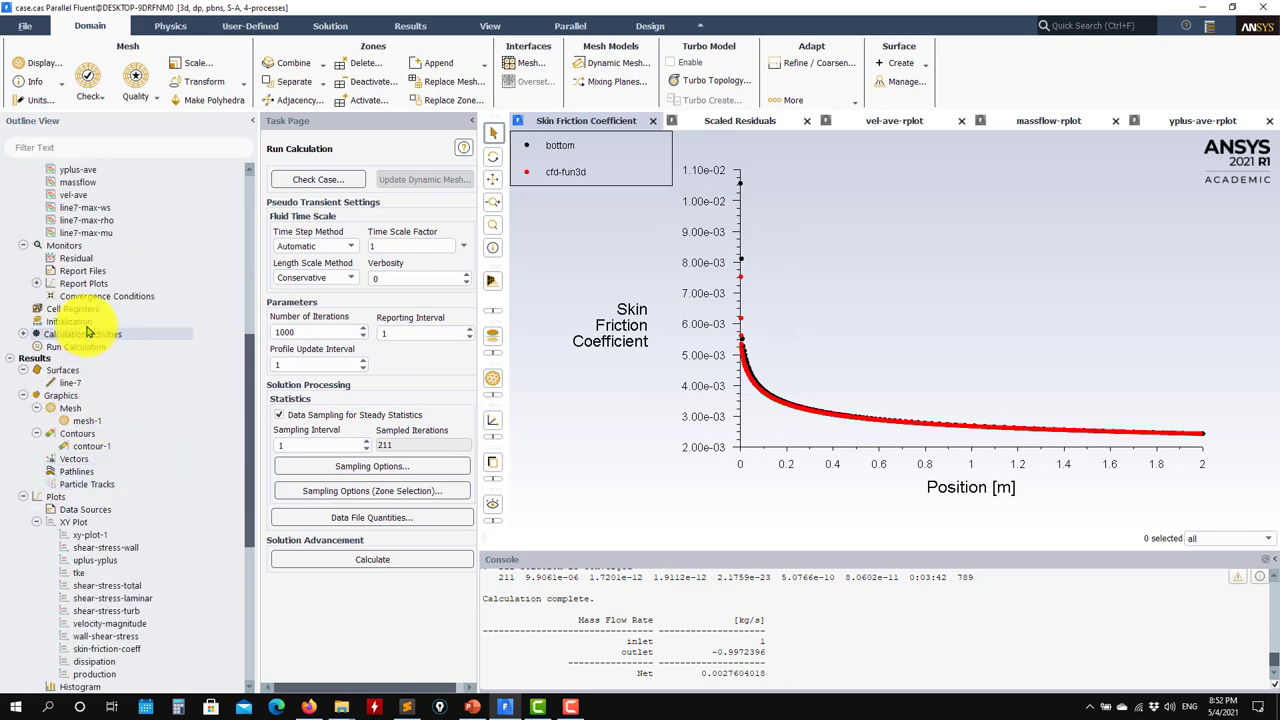
{"action": "left_click", "coordinate": [86, 323]}
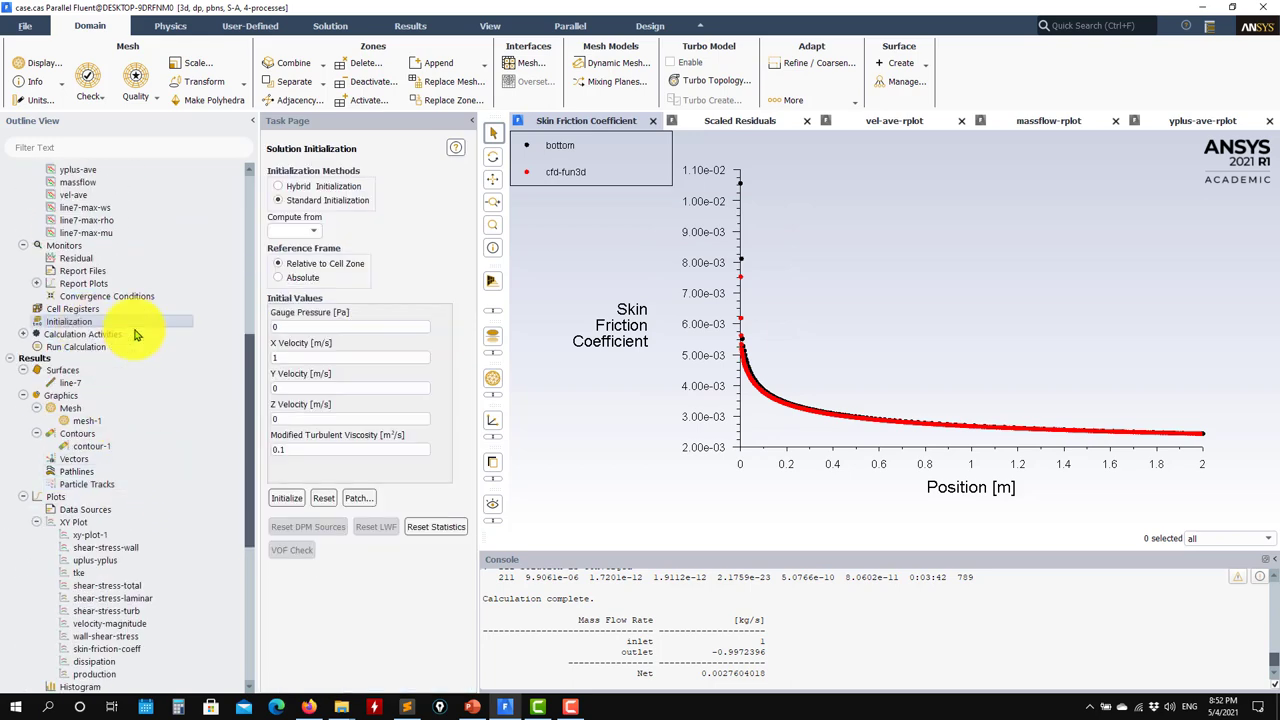
{"action": "left_click", "coordinate": [286, 500]}
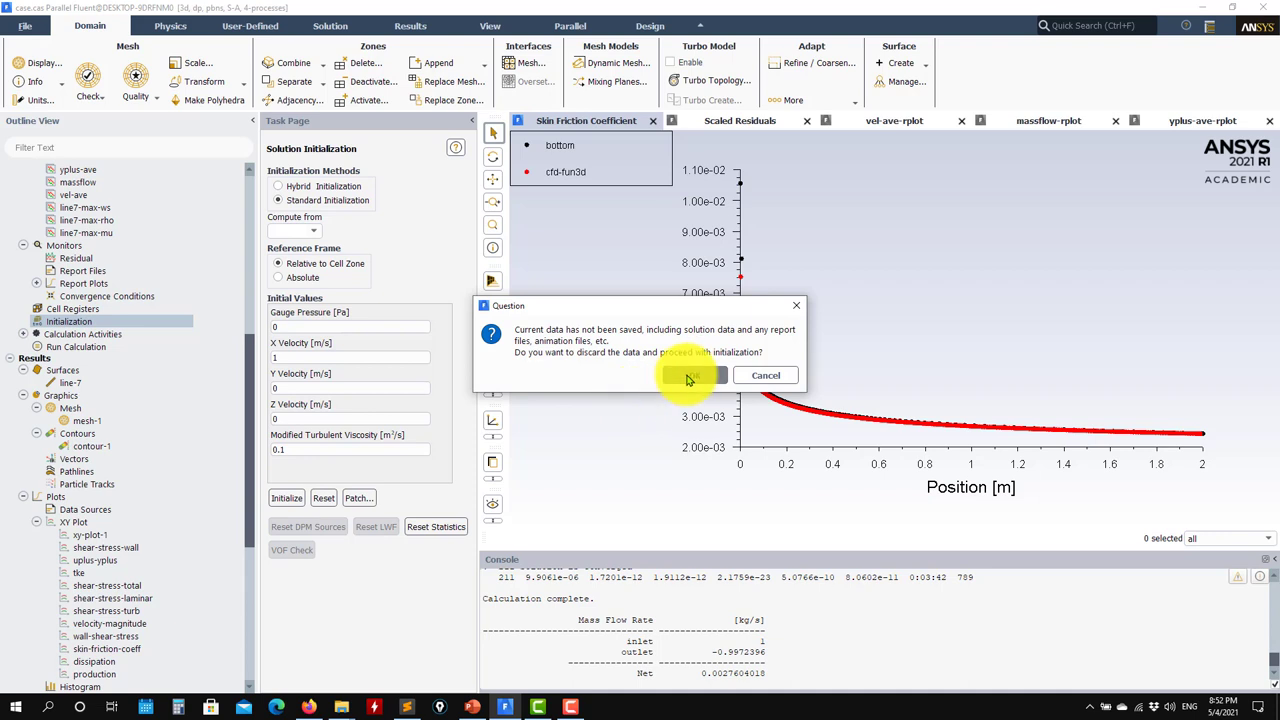
{"action": "left_click", "coordinate": [686, 468]}
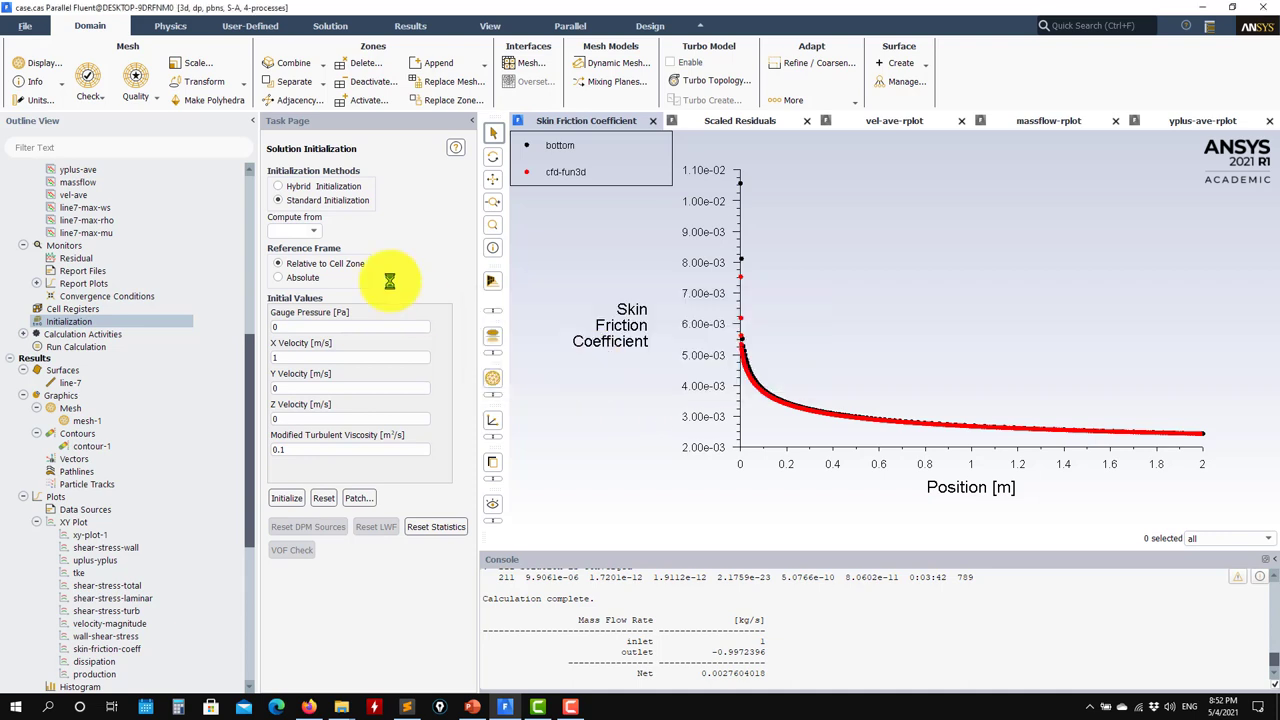
Run the Spalart-Allmaras calculation for up to 1000 iterations while monitoring the scaled residuals
{"action": "left_click", "coordinate": [130, 347]}
{"action": "left_click", "coordinate": [329, 560]}
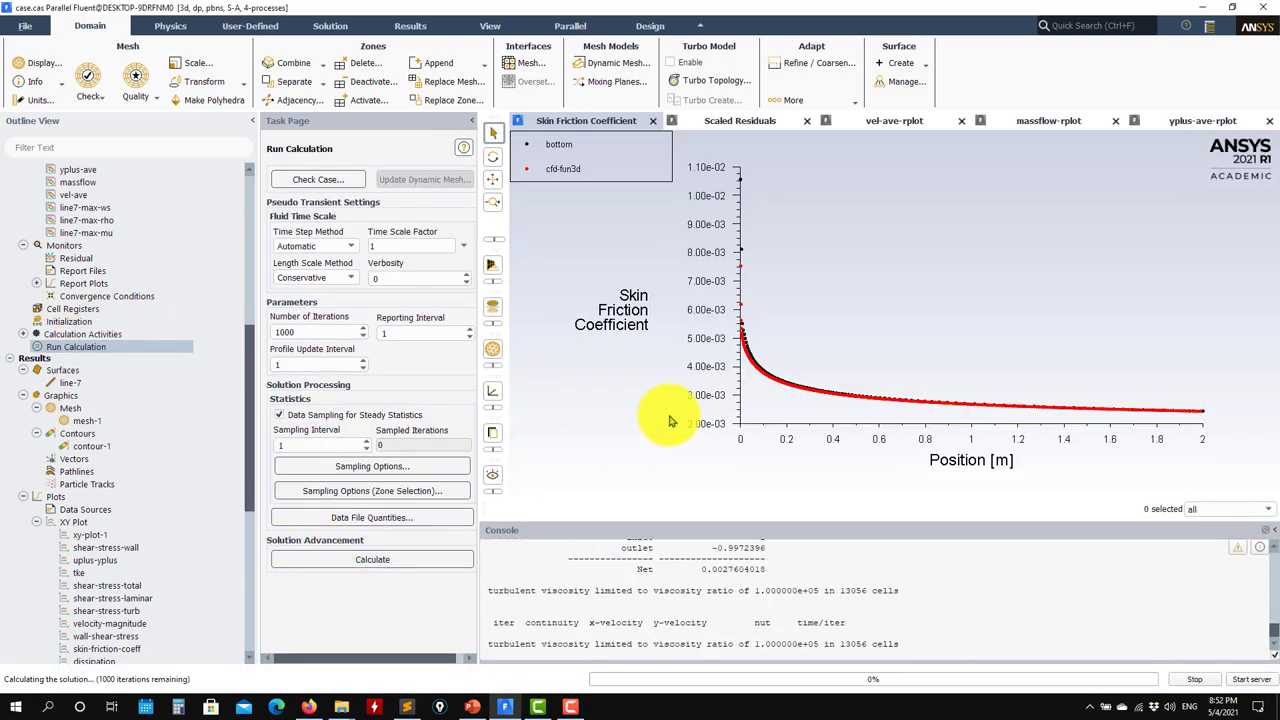
{"action": "left_click", "coordinate": [732, 121]}
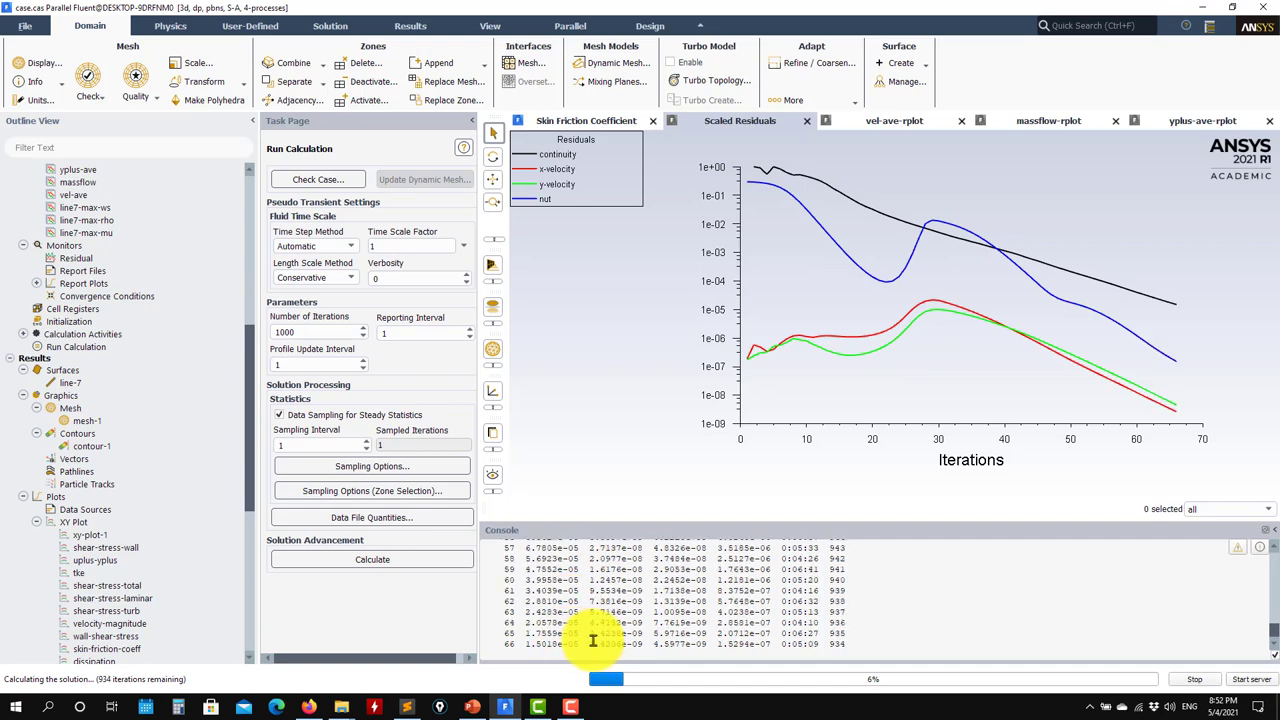
{"action": "left_click", "coordinate": [666, 370]}
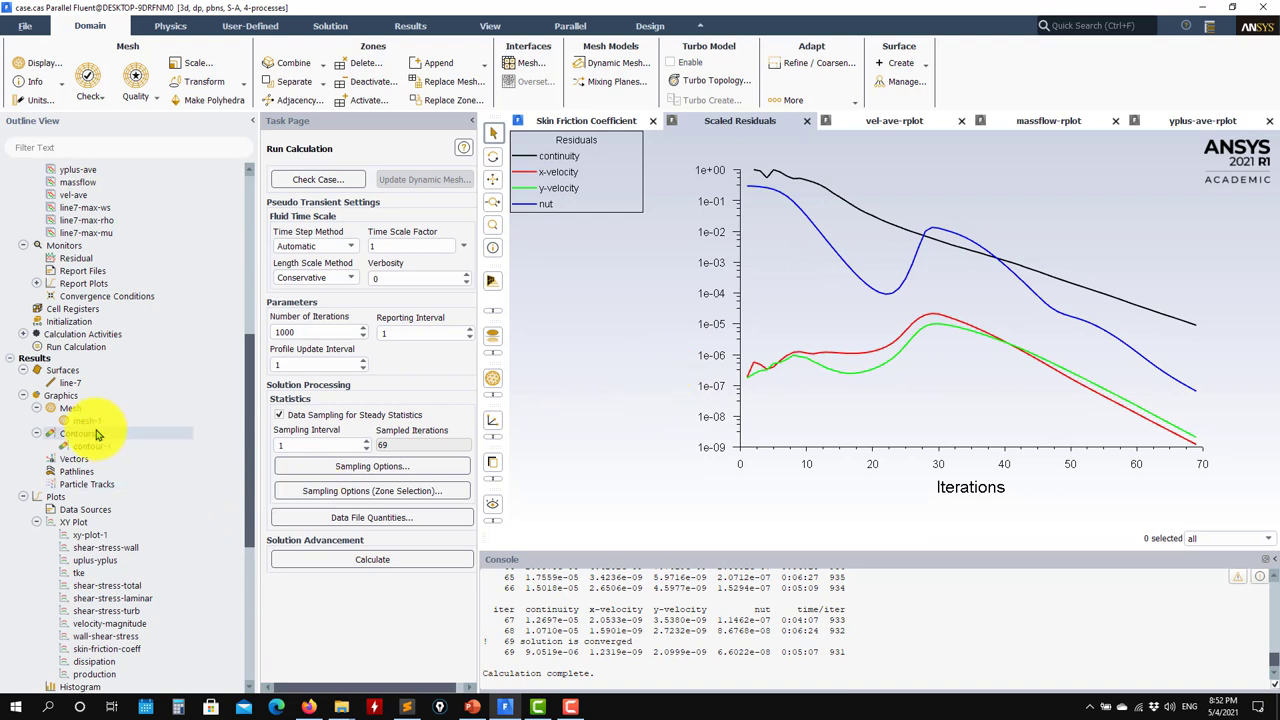
Plot the saved skin-friction-coeff curve of the Spalart-Allmaras solution with cf_plate_fun3d_tri.dat overlaid, and close its settings
{"action": "scroll", "coordinate": [160, 545], "scroll_direction": "down", "scroll_amount": 4}
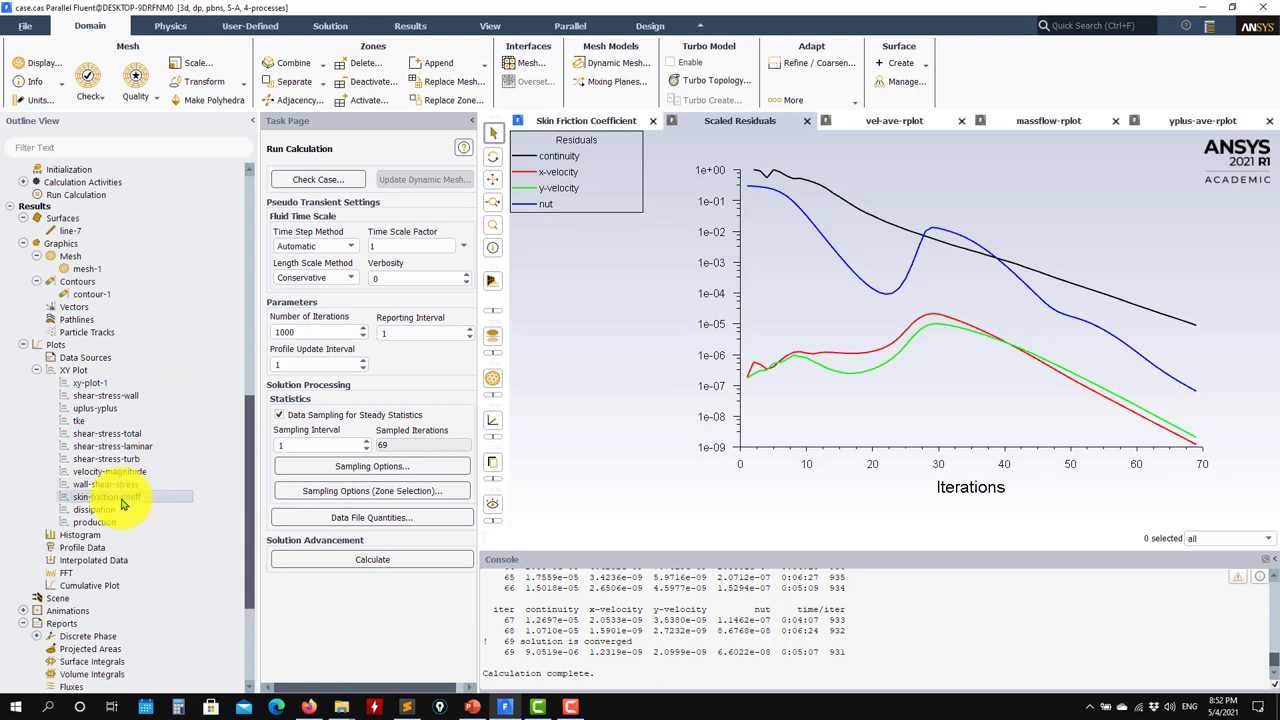
{"action": "double_click", "coordinate": [110, 497]}
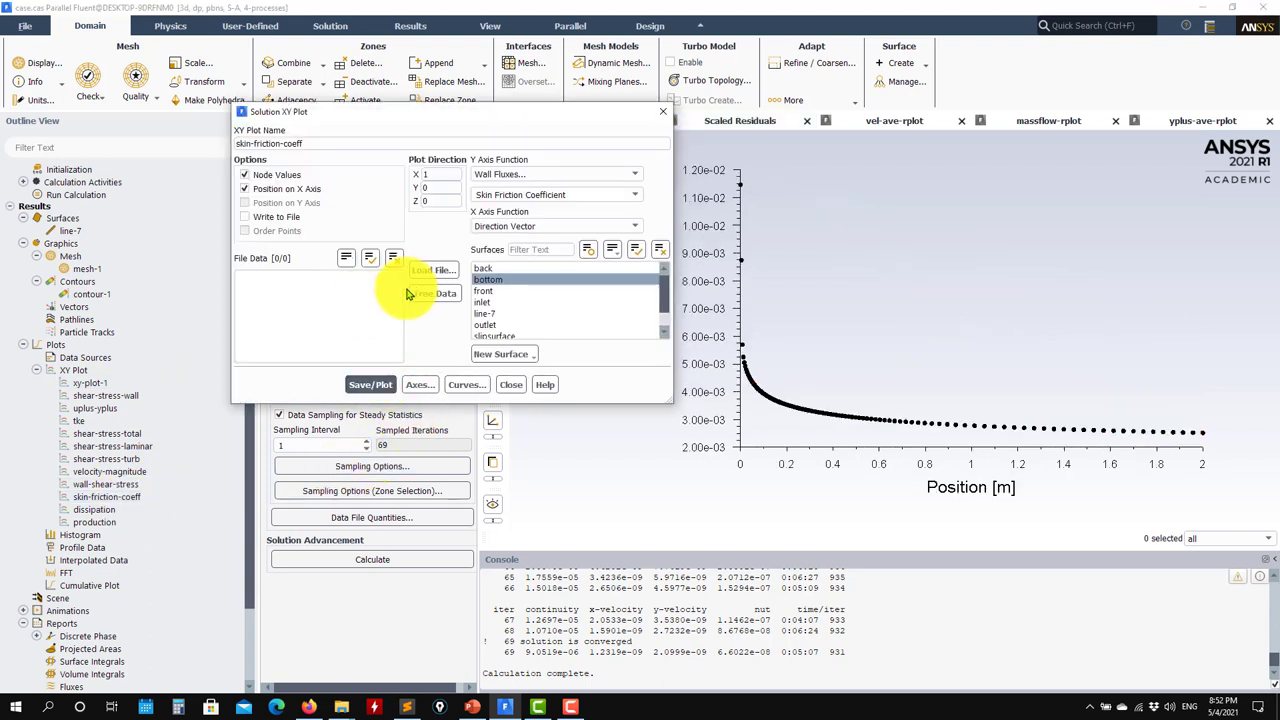
{"action": "left_click", "coordinate": [433, 270]}
{"action": "left_click", "coordinate": [811, 380]}
{"action": "left_click", "coordinate": [530, 398]}
{"action": "left_click", "coordinate": [585, 262]}
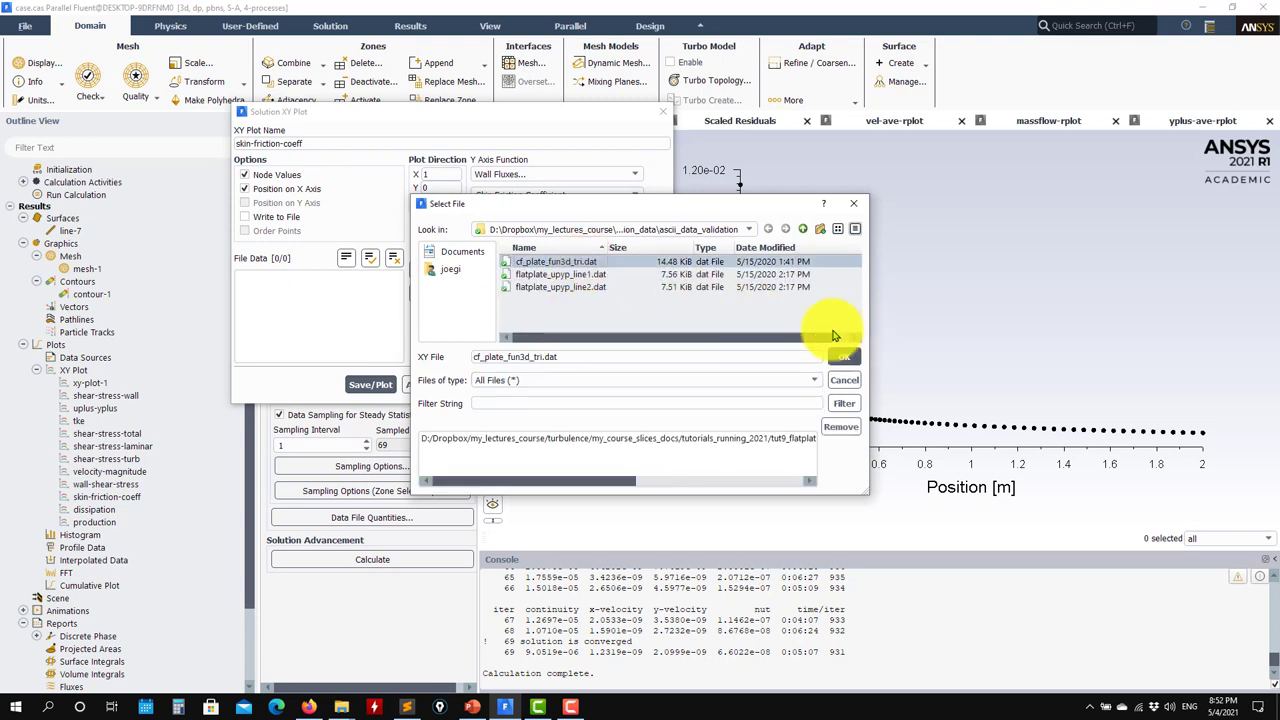
{"action": "left_click", "coordinate": [834, 358]}
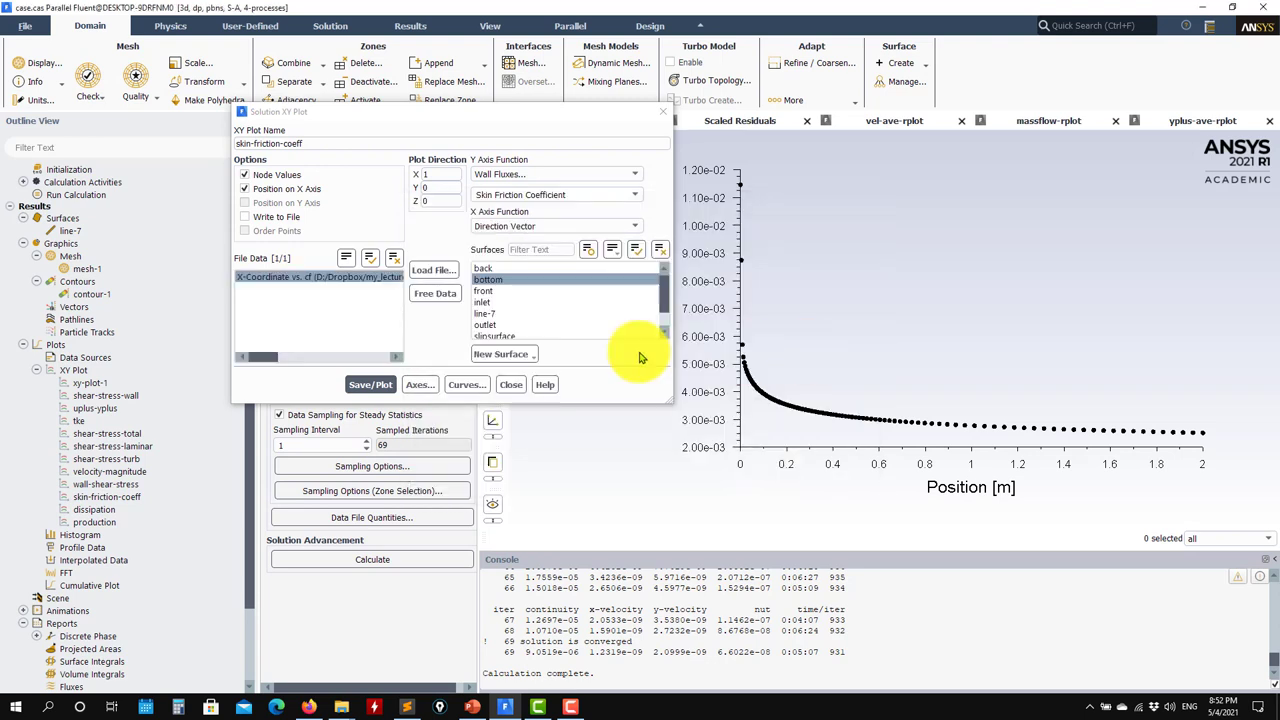
{"action": "left_click", "coordinate": [369, 385]}
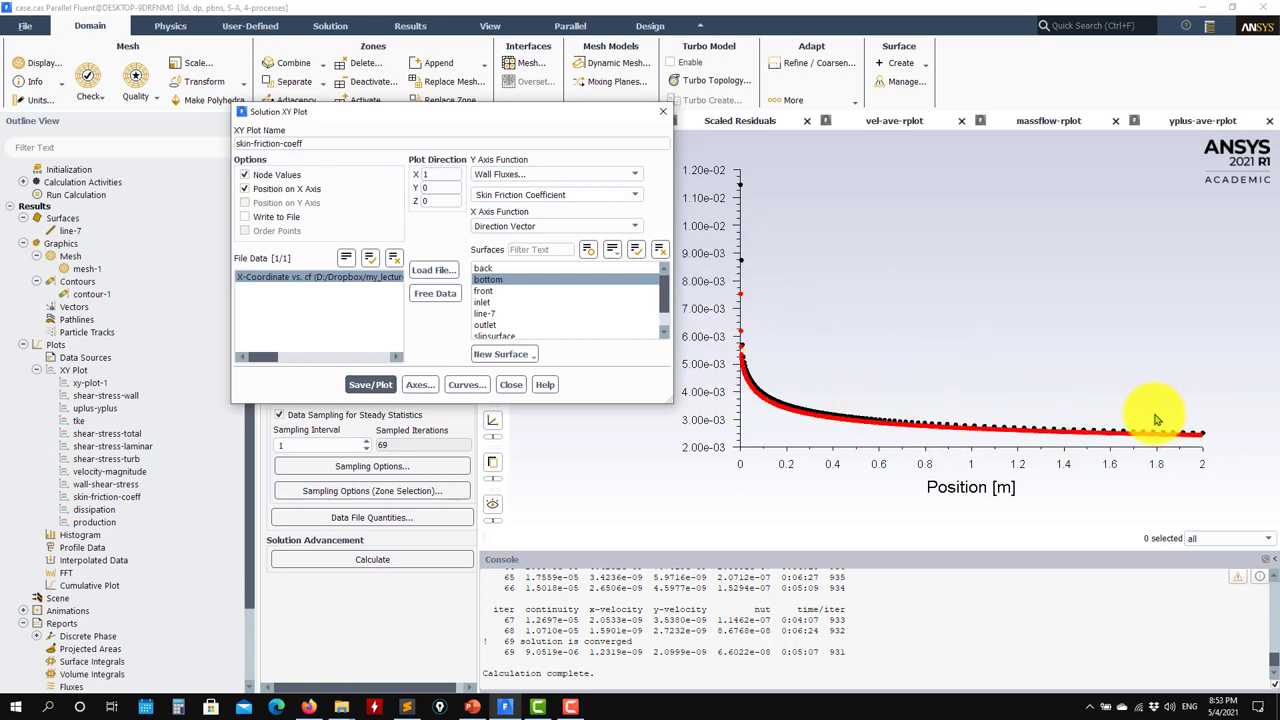
{"action": "left_click", "coordinate": [511, 385]}
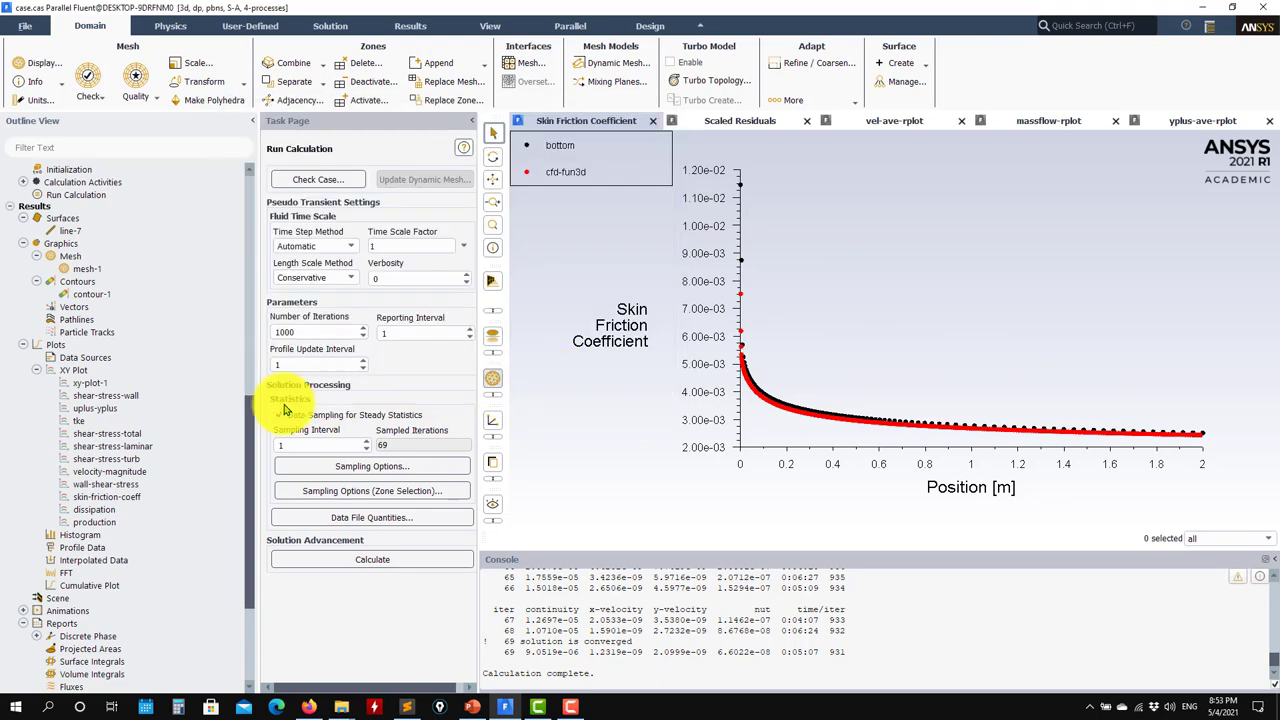
Change the viscous model from Spalart-Allmaras to Laminar
{"action": "scroll", "coordinate": [186, 434], "scroll_direction": "up", "scroll_amount": 12}
{"action": "scroll", "coordinate": [152, 347], "scroll_direction": "up", "scroll_amount": 1}
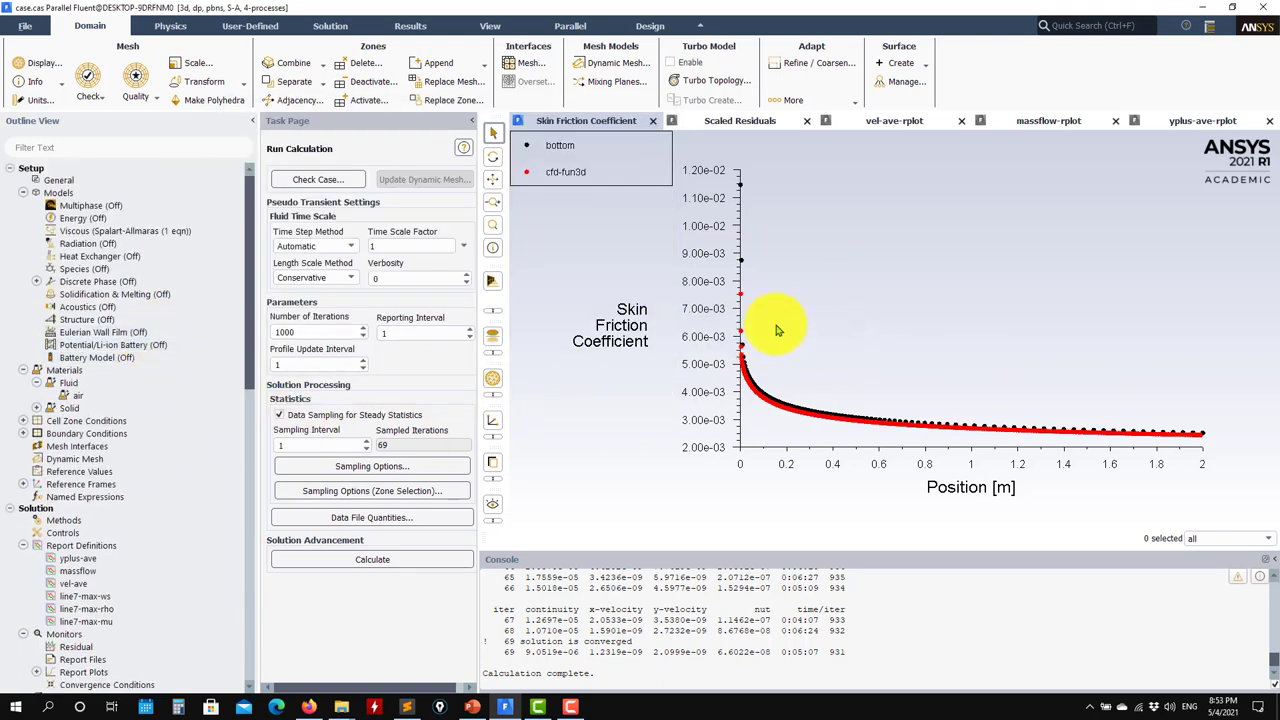
{"action": "double_click", "coordinate": [112, 232]}
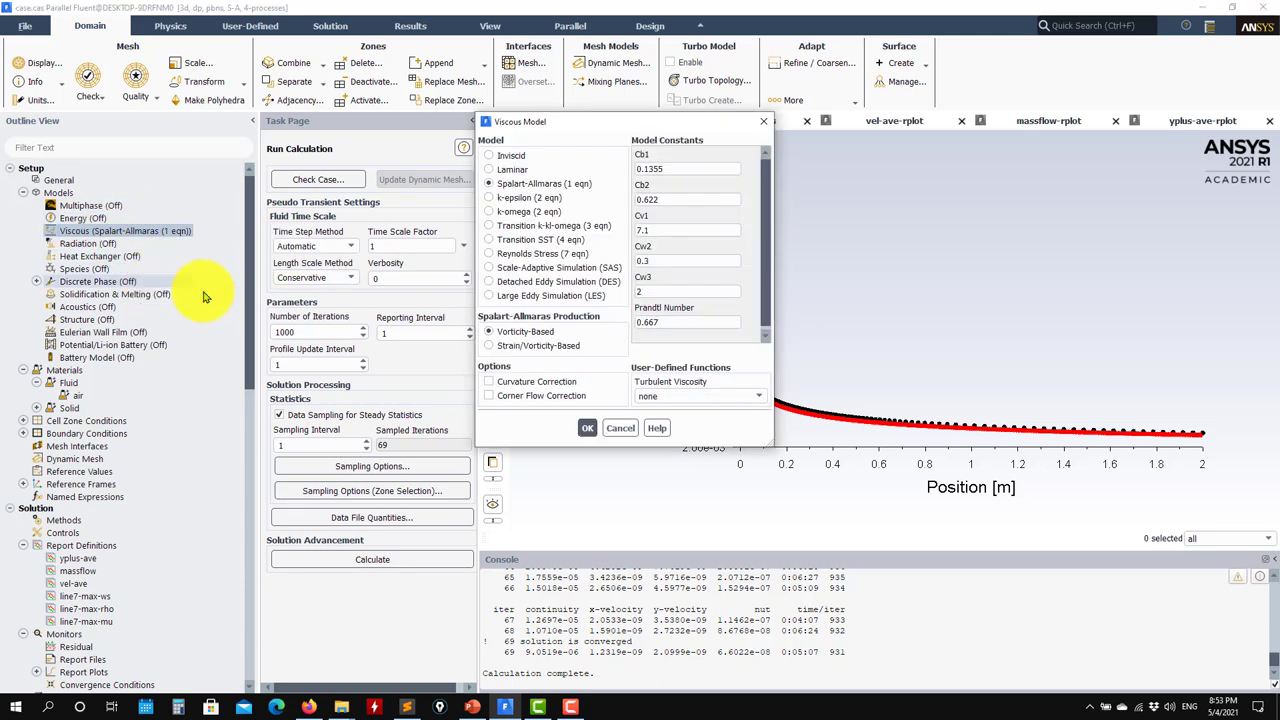
{"action": "left_click", "coordinate": [505, 172]}
{"action": "left_click", "coordinate": [523, 322]}
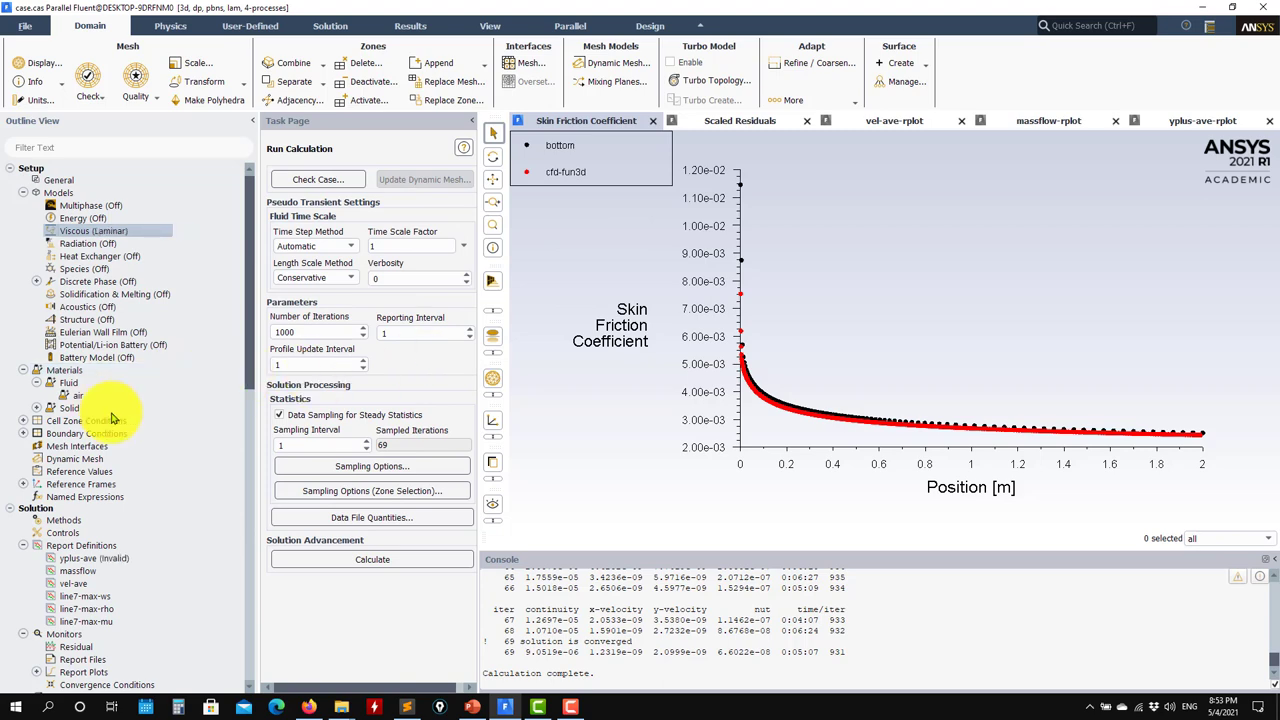
Reinitialize the solution for the laminar model, discarding the unsaved data
{"action": "scroll", "coordinate": [107, 413], "scroll_direction": "down", "scroll_amount": 6}
{"action": "left_click", "coordinate": [80, 488]}
{"action": "left_click", "coordinate": [282, 498]}
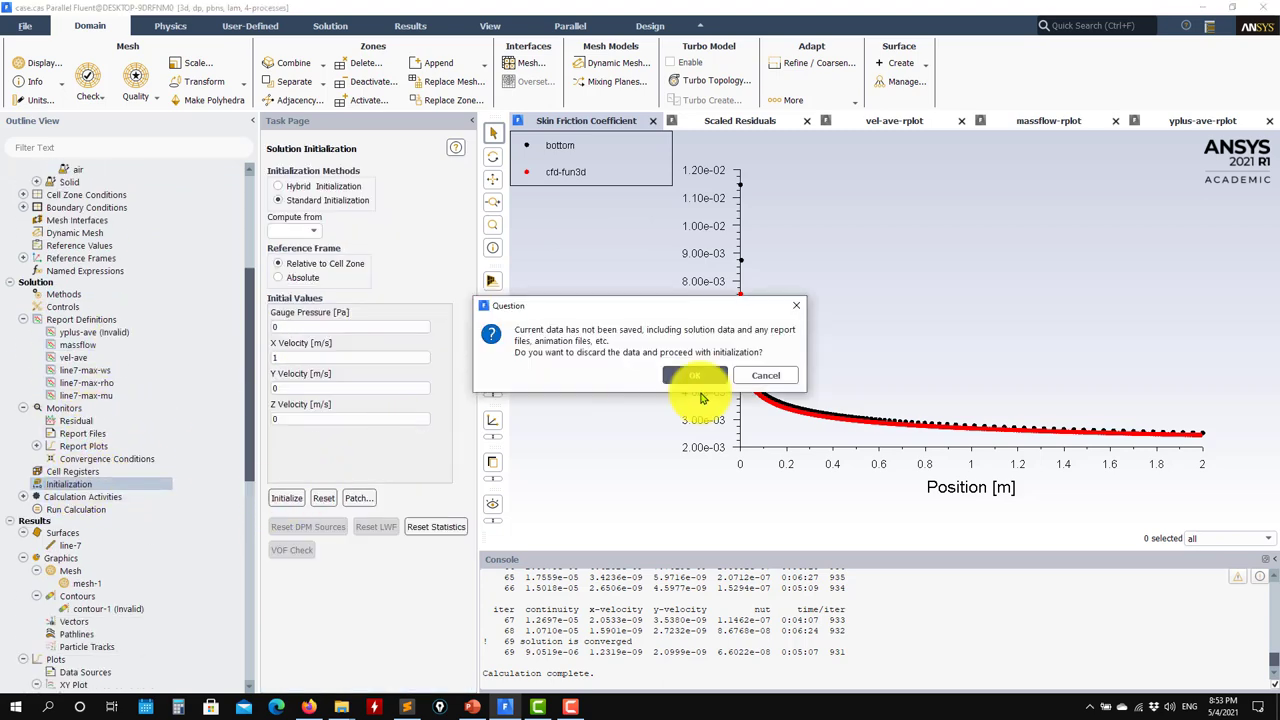
{"action": "left_click", "coordinate": [703, 374]}
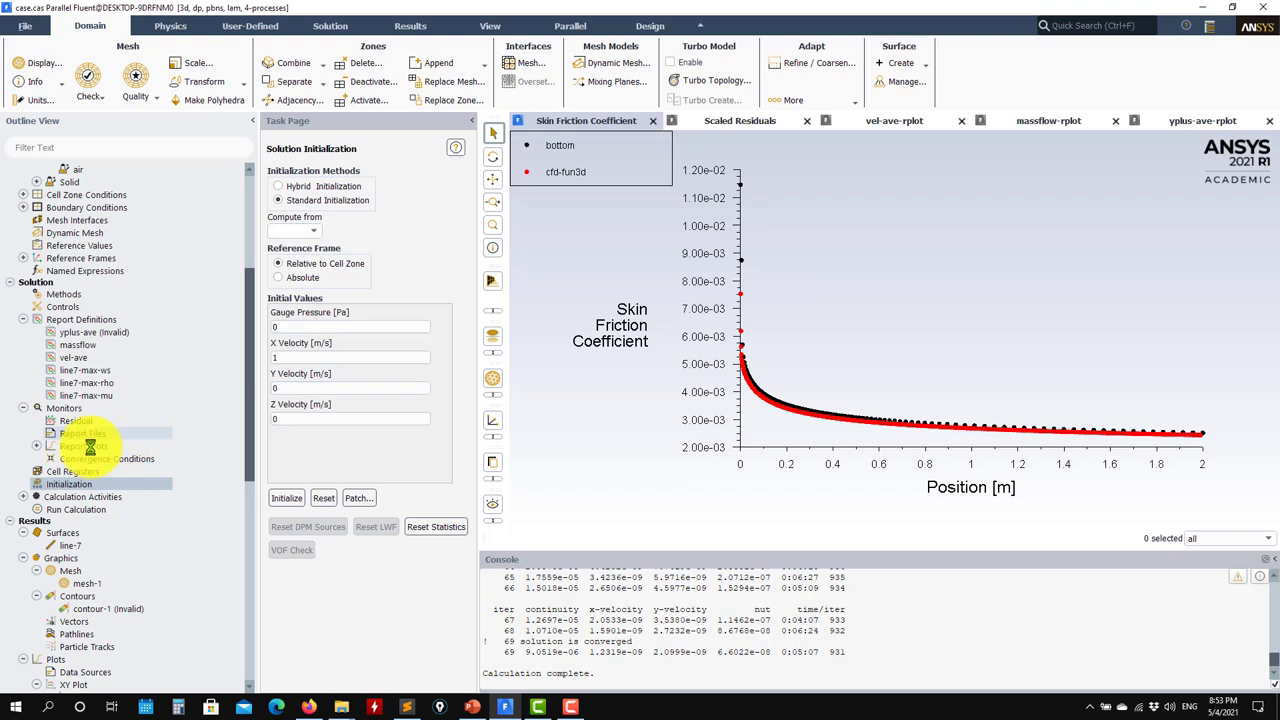
Try to run the laminar calculation for 1000 iterations
{"action": "left_click", "coordinate": [96, 512]}
{"action": "left_click", "coordinate": [400, 560]}
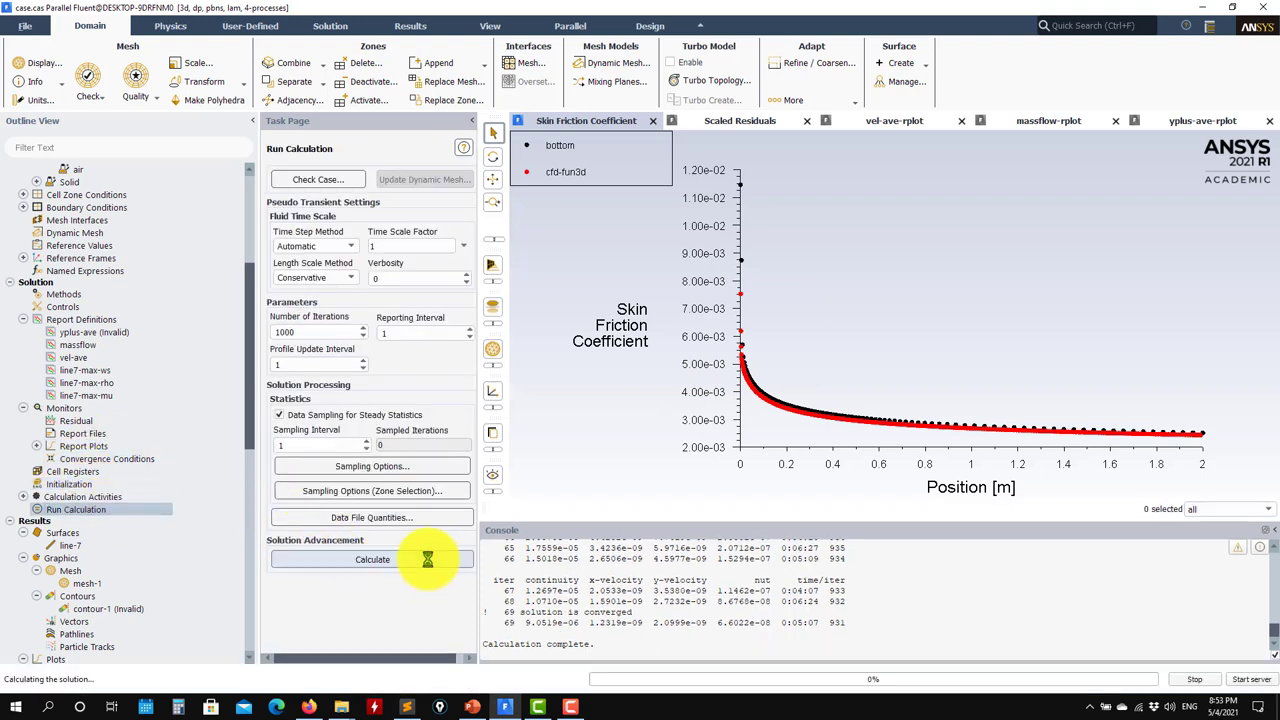
{"action": "left_click", "coordinate": [730, 365]}
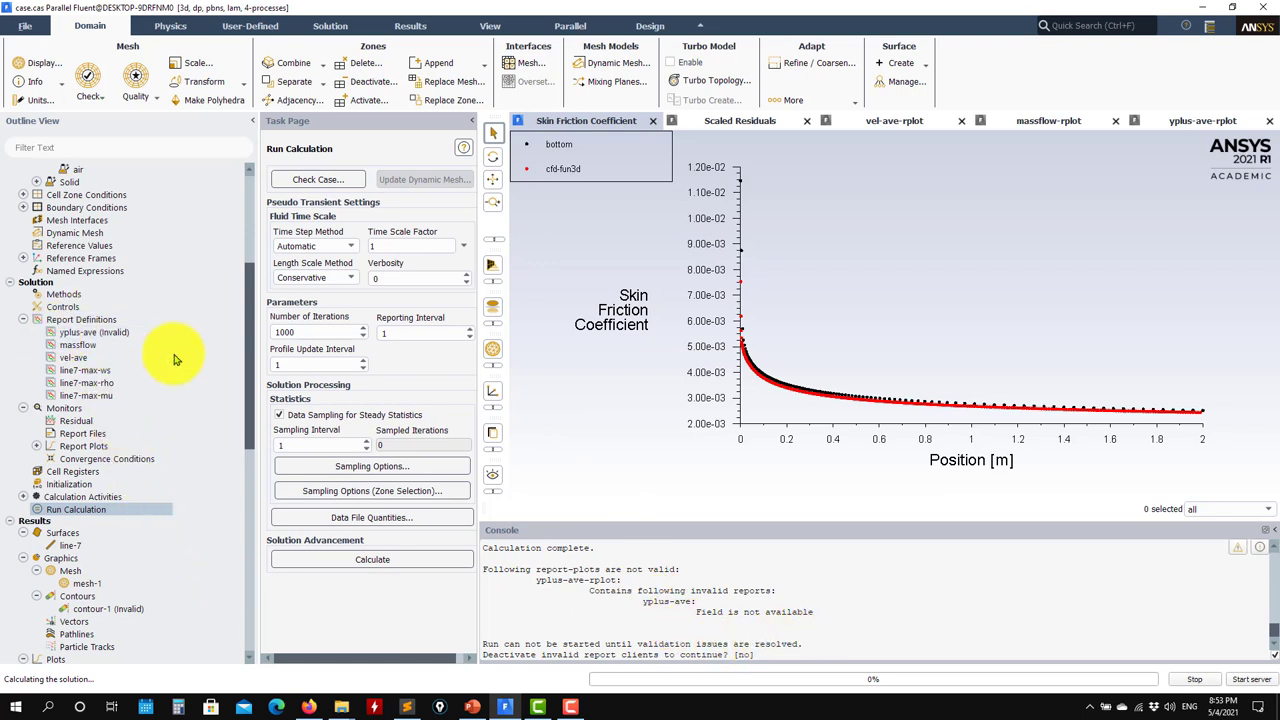
Deactivate the invalid yplus-ave-rplot report plot under the solution monitors
{"action": "right_click", "coordinate": [90, 332]}
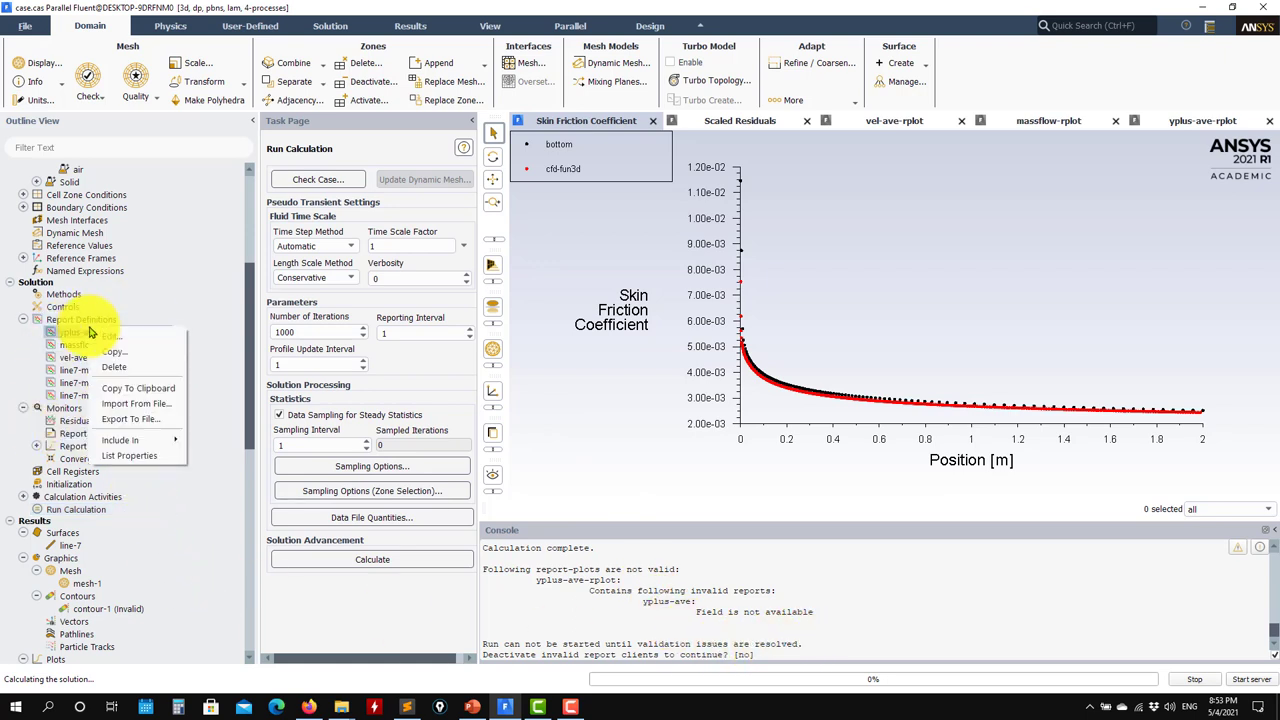
{"action": "left_click", "coordinate": [38, 363]}
{"action": "left_click", "coordinate": [37, 446]}
{"action": "right_click", "coordinate": [100, 484]}
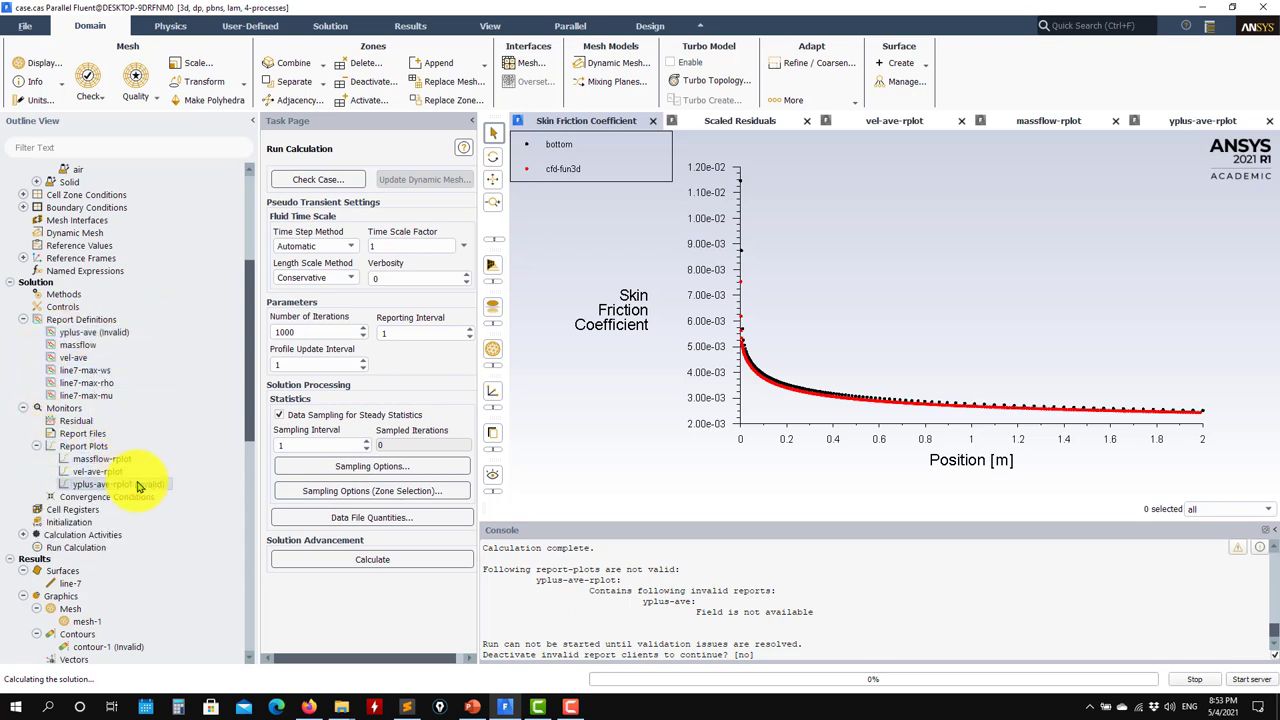
{"action": "left_click", "coordinate": [186, 532]}
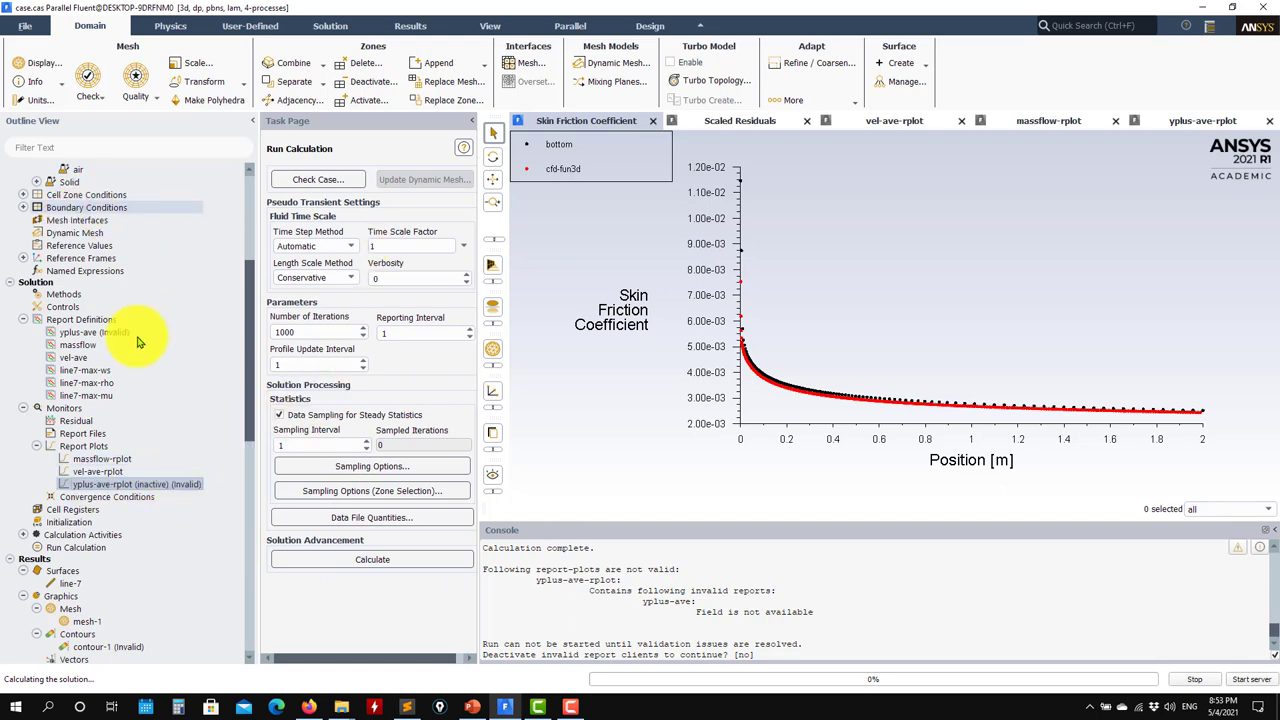
Try the laminar calculation again with the yplus-ave-rplot monitor deactivated
{"action": "scroll", "coordinate": [82, 486], "scroll_direction": "up", "scroll_amount": 3}
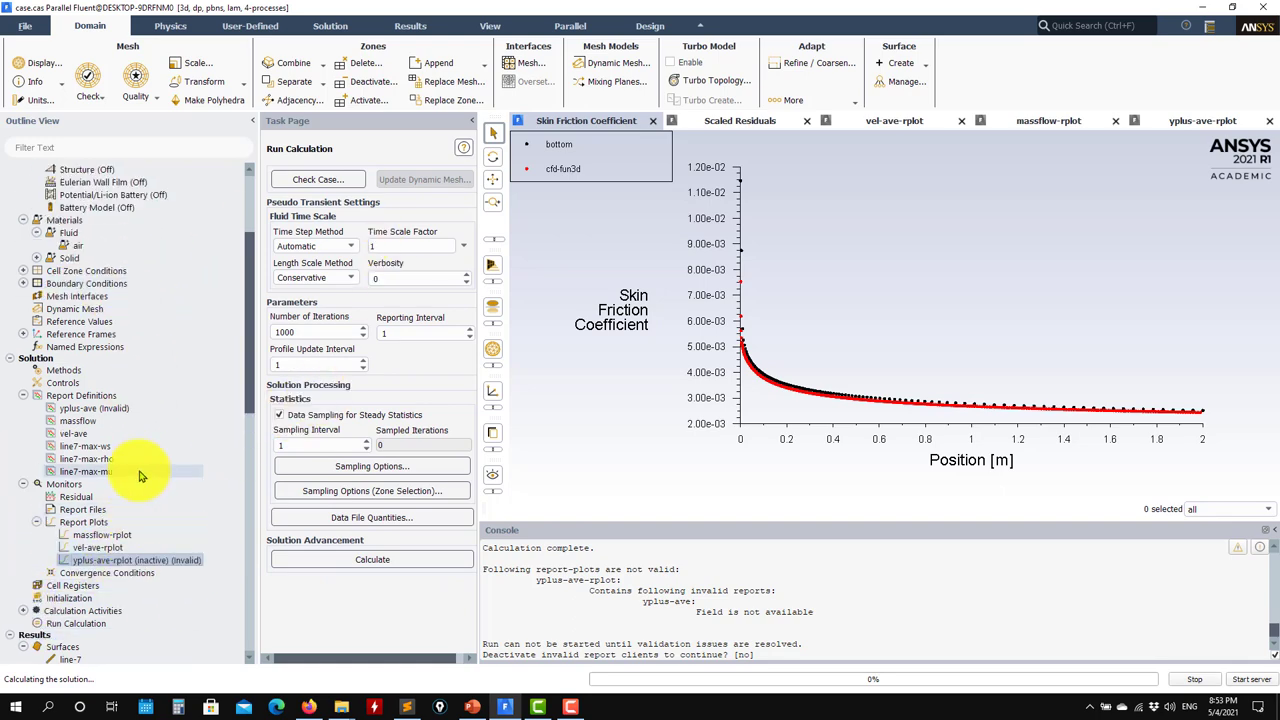
{"action": "scroll", "coordinate": [100, 440], "scroll_direction": "down", "scroll_amount": 9}
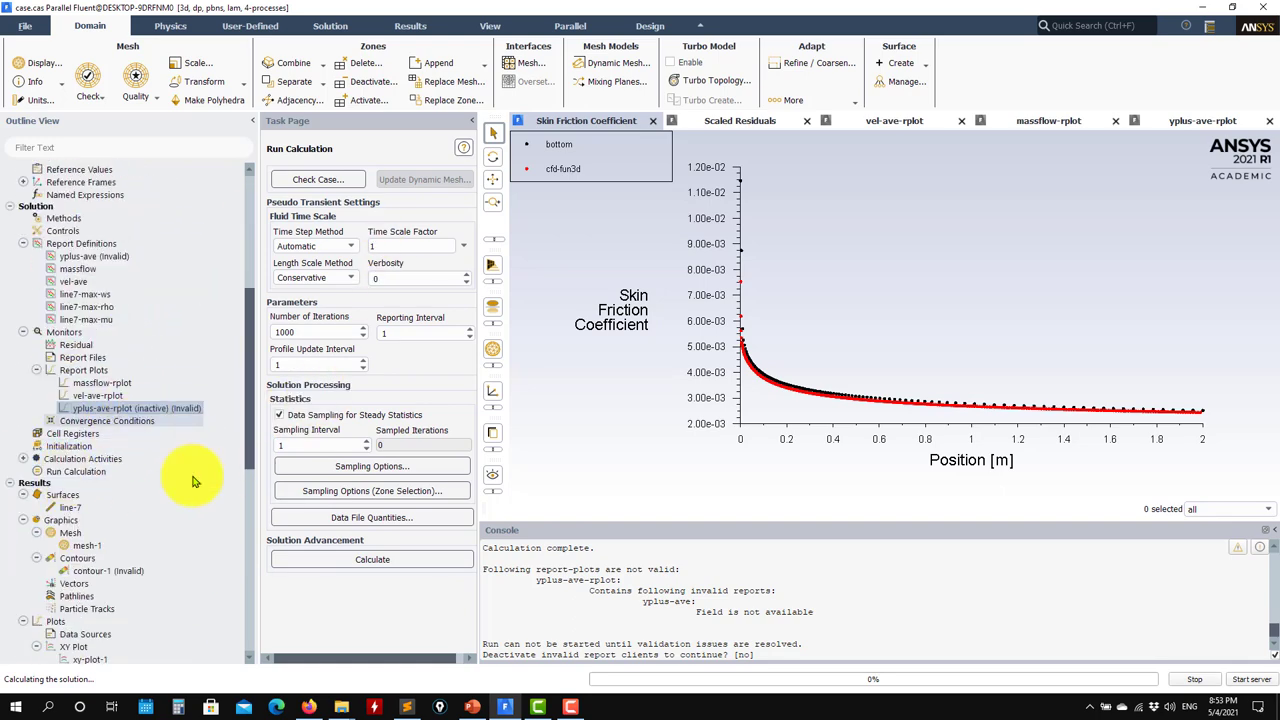
{"action": "left_click", "coordinate": [350, 560]}
{"action": "left_click", "coordinate": [740, 376]}
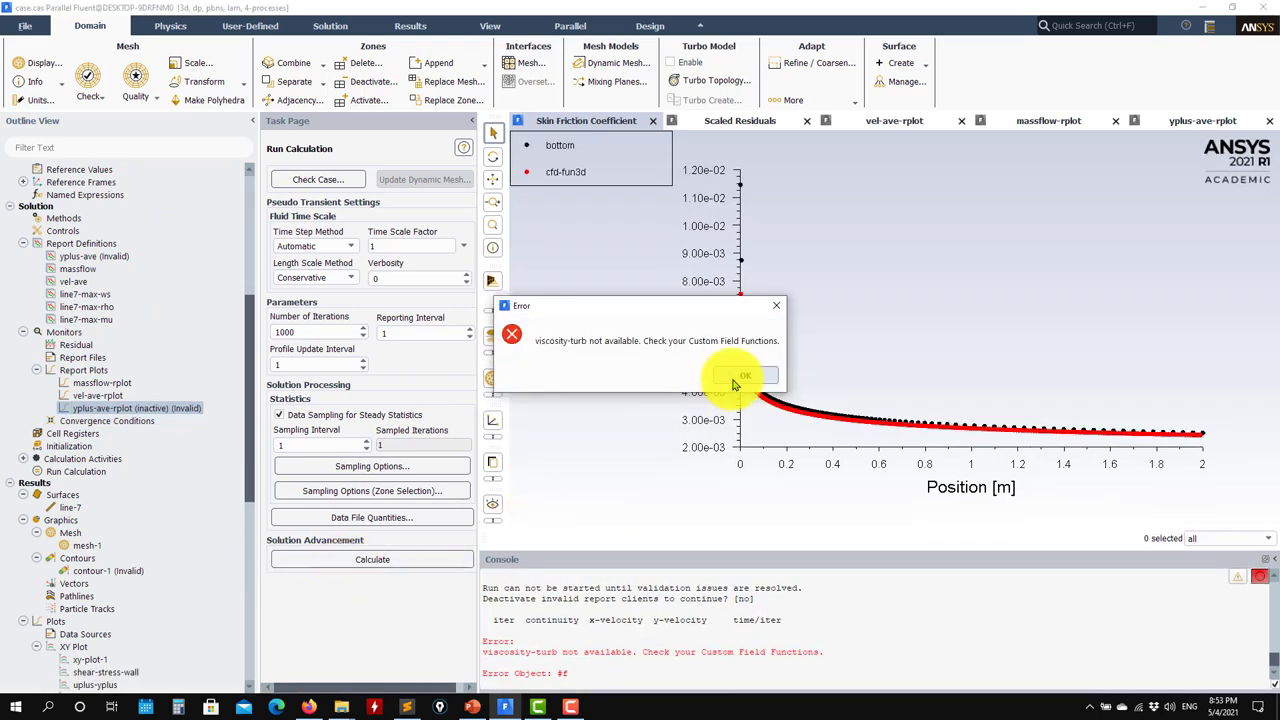
Delete the custom field functions shear_stress_total, shear_stress_laminar and shear_stress_turb
{"action": "scroll", "coordinate": [100, 560], "scroll_direction": "down", "scroll_amount": 12}
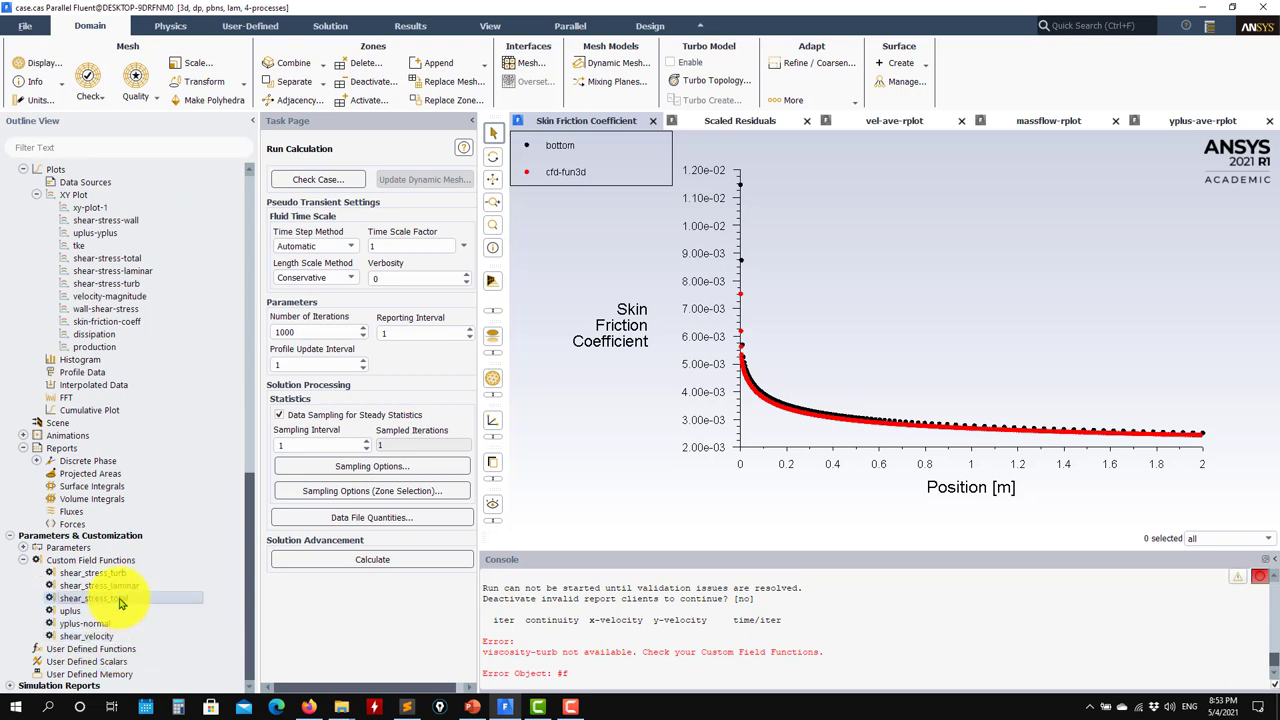
{"action": "left_click", "coordinate": [146, 610]}
{"action": "left_click", "coordinate": [615, 367]}
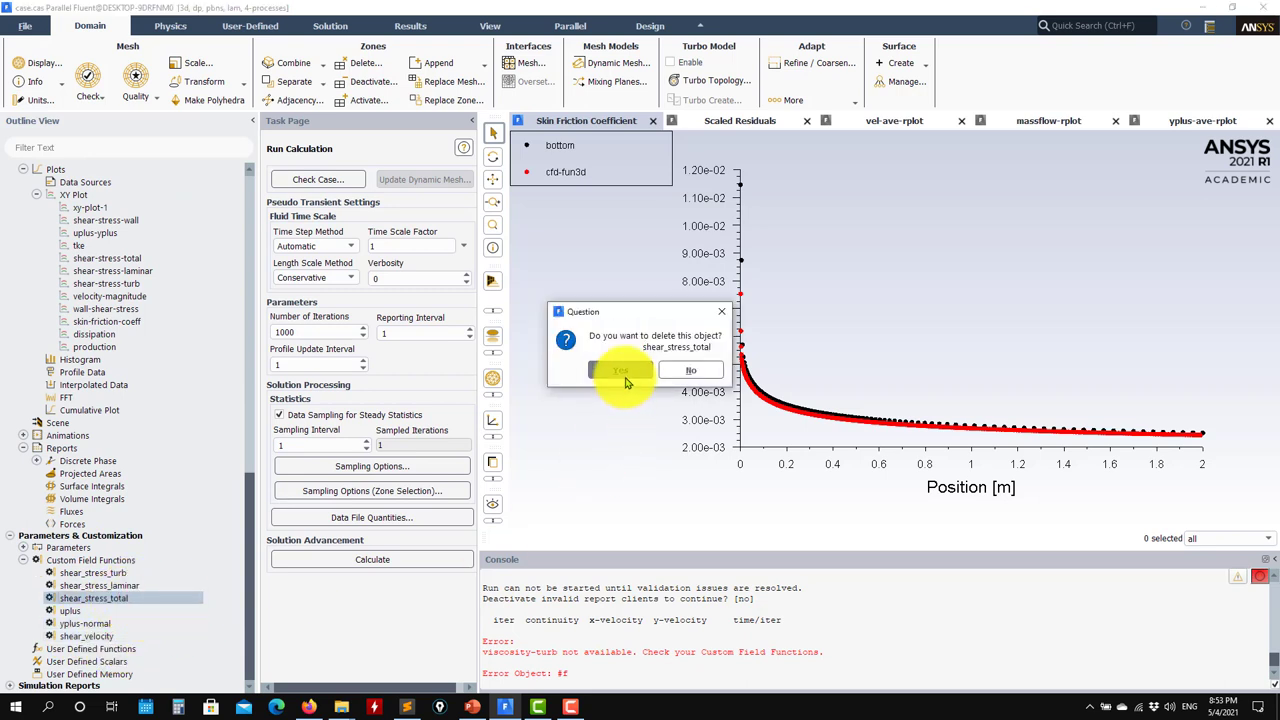
{"action": "left_click", "coordinate": [140, 613]}
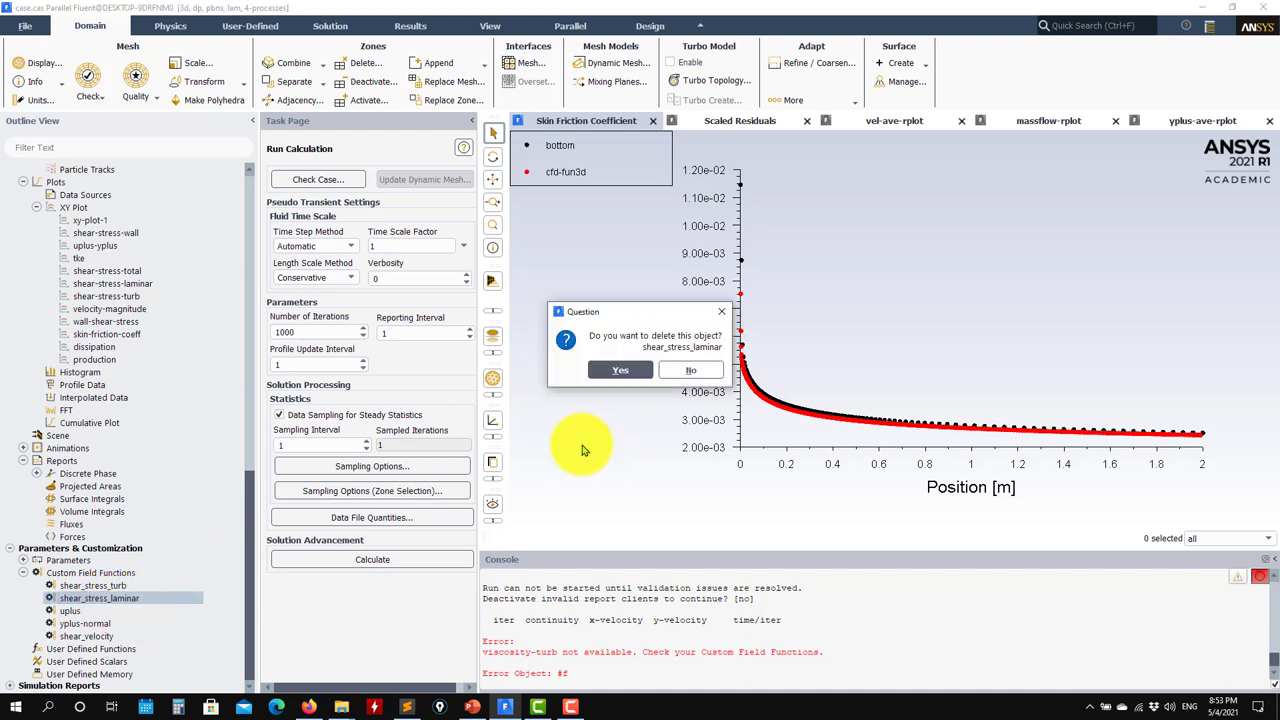
{"action": "left_click", "coordinate": [609, 368]}
{"action": "right_click", "coordinate": [122, 599]}
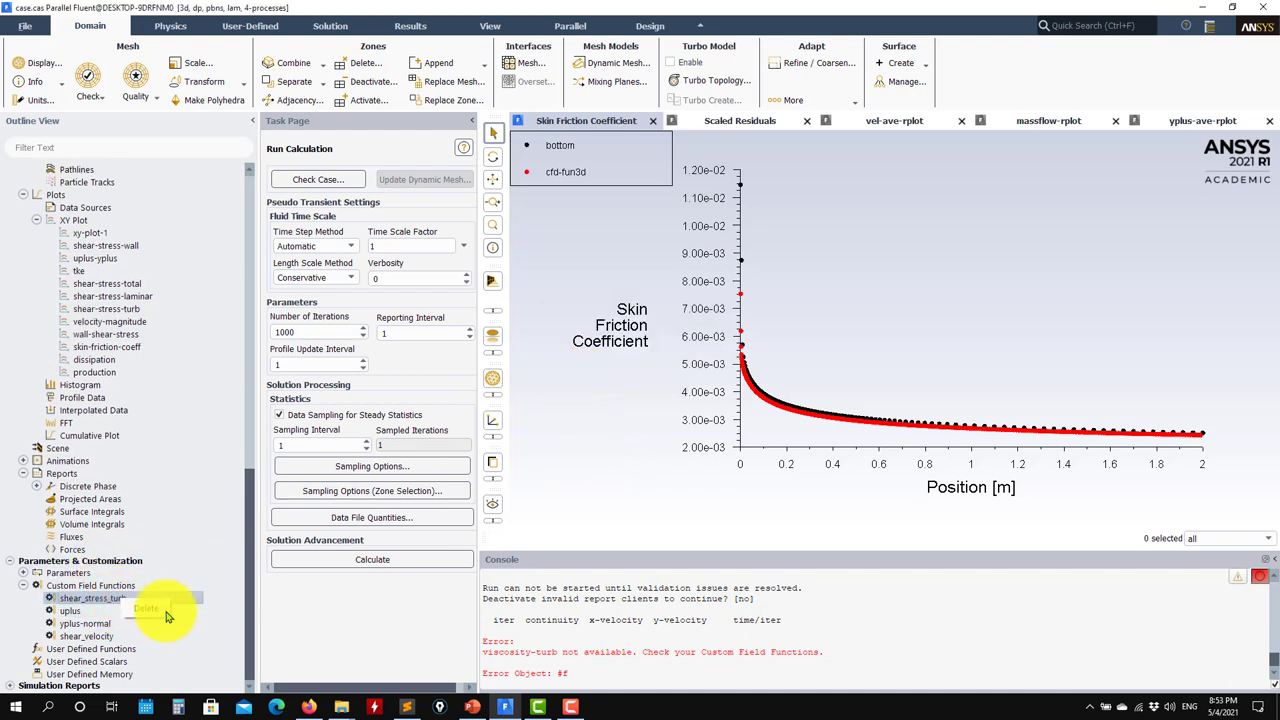
{"action": "left_click", "coordinate": [160, 609]}
{"action": "left_click", "coordinate": [609, 371]}
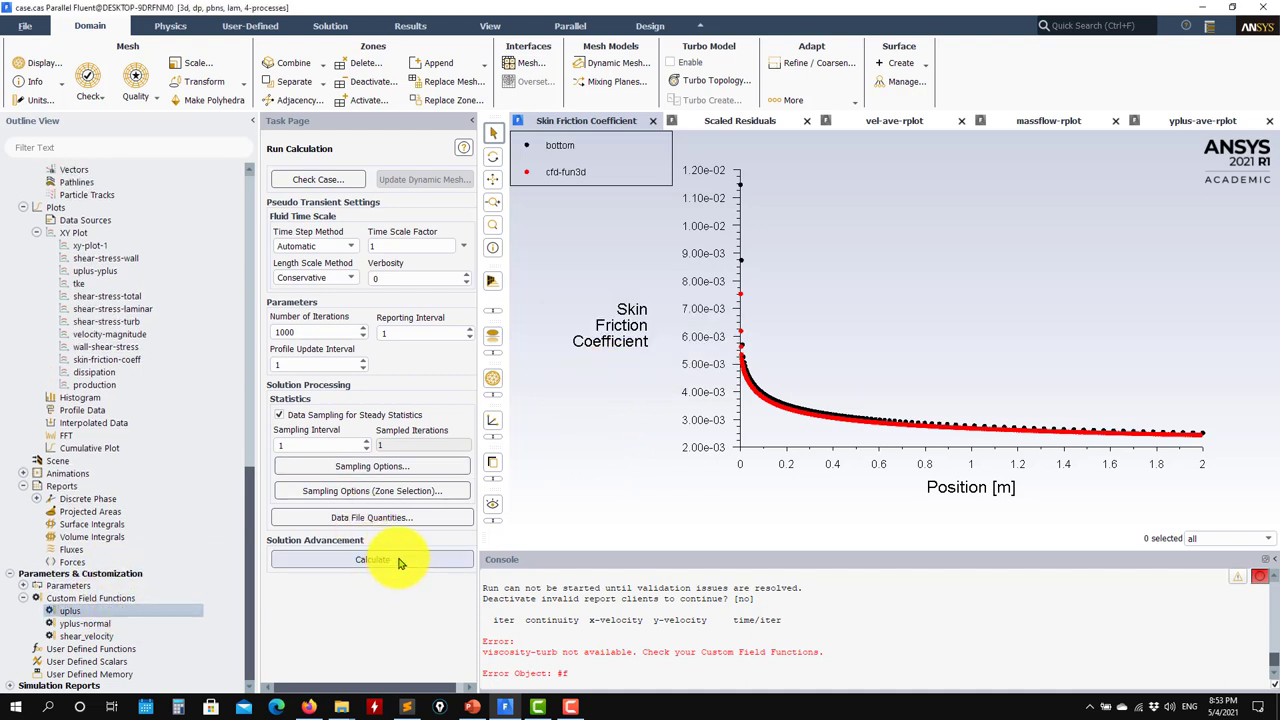
Start the 1000-iteration laminar calculation and display the scaled residuals plot
{"action": "left_click", "coordinate": [406, 561]}
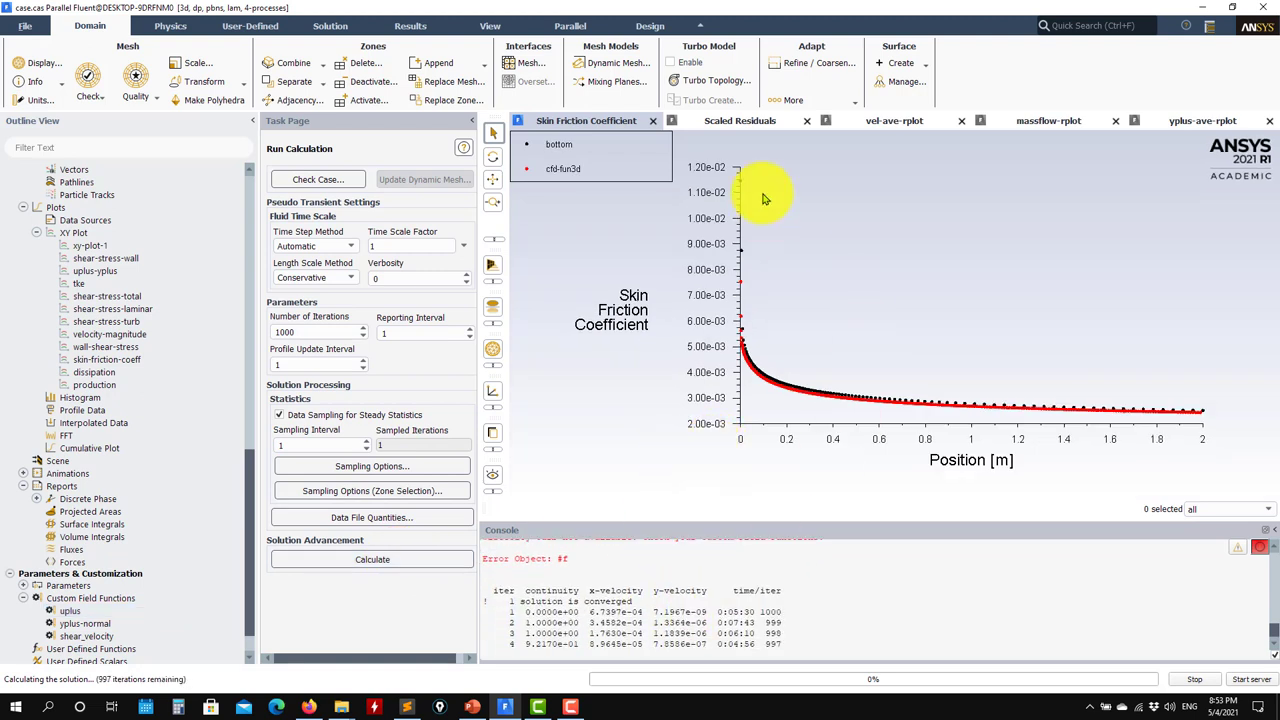
{"action": "left_click", "coordinate": [742, 131]}
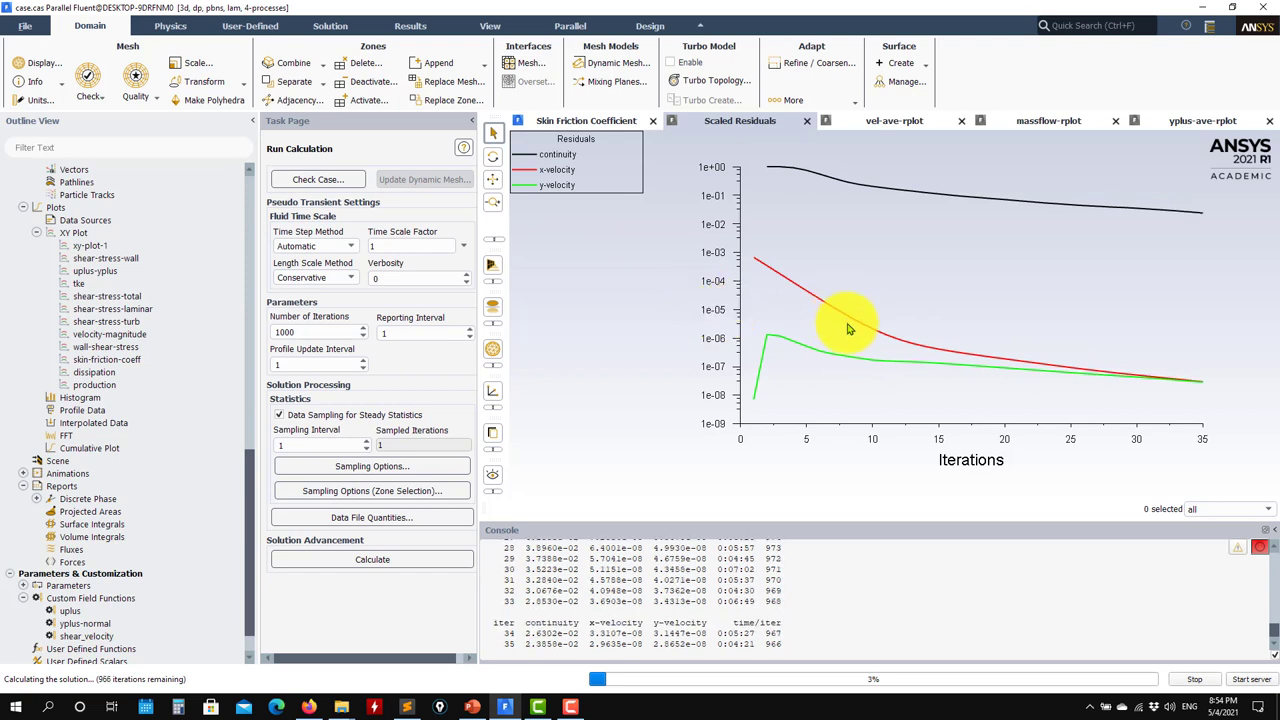
Check the average velocity, mass flow and residual monitor plots during the laminar run, and dismiss the completion notice
{"action": "left_click", "coordinate": [866, 122]}
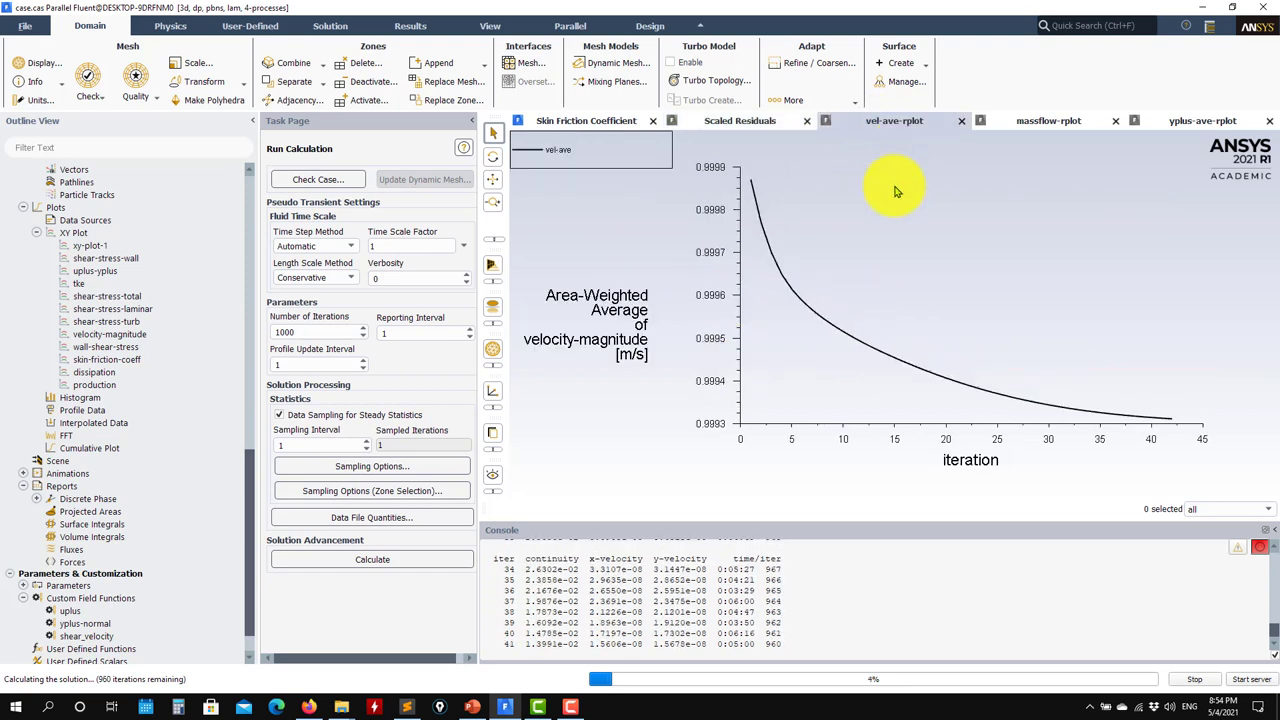
{"action": "left_click", "coordinate": [1040, 121]}
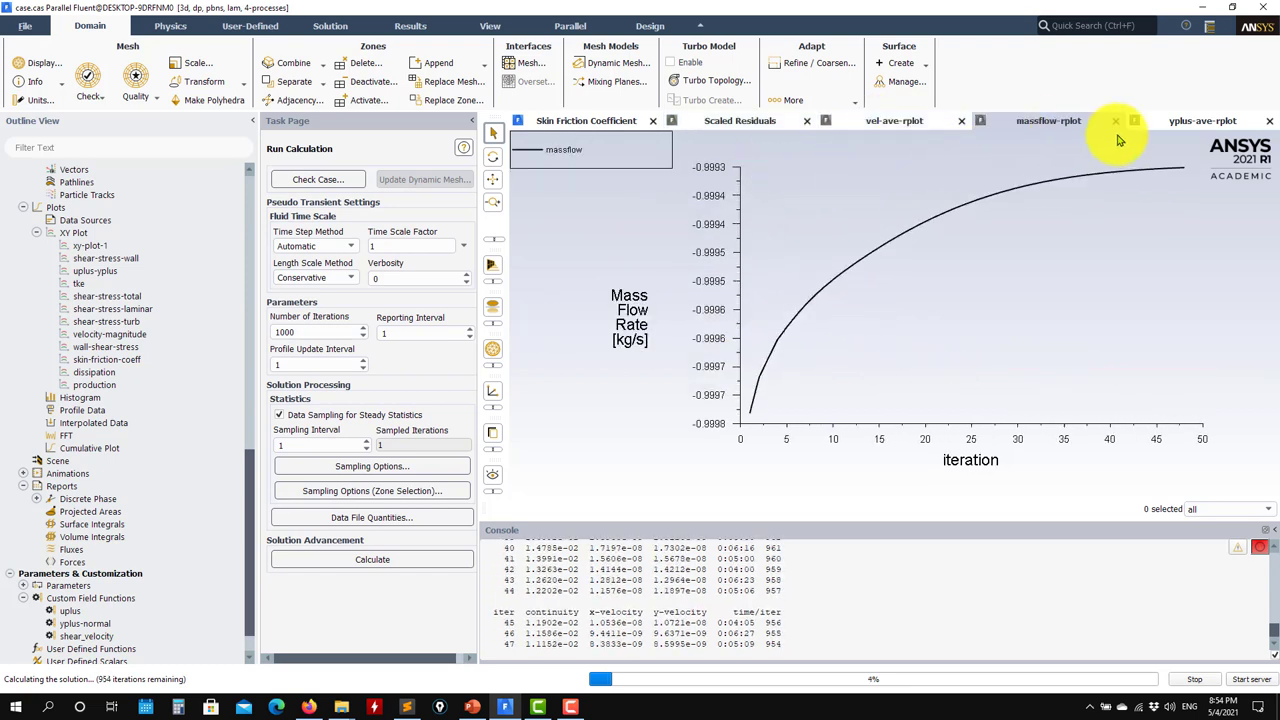
{"action": "left_click", "coordinate": [1190, 121]}
{"action": "left_click", "coordinate": [1052, 121]}
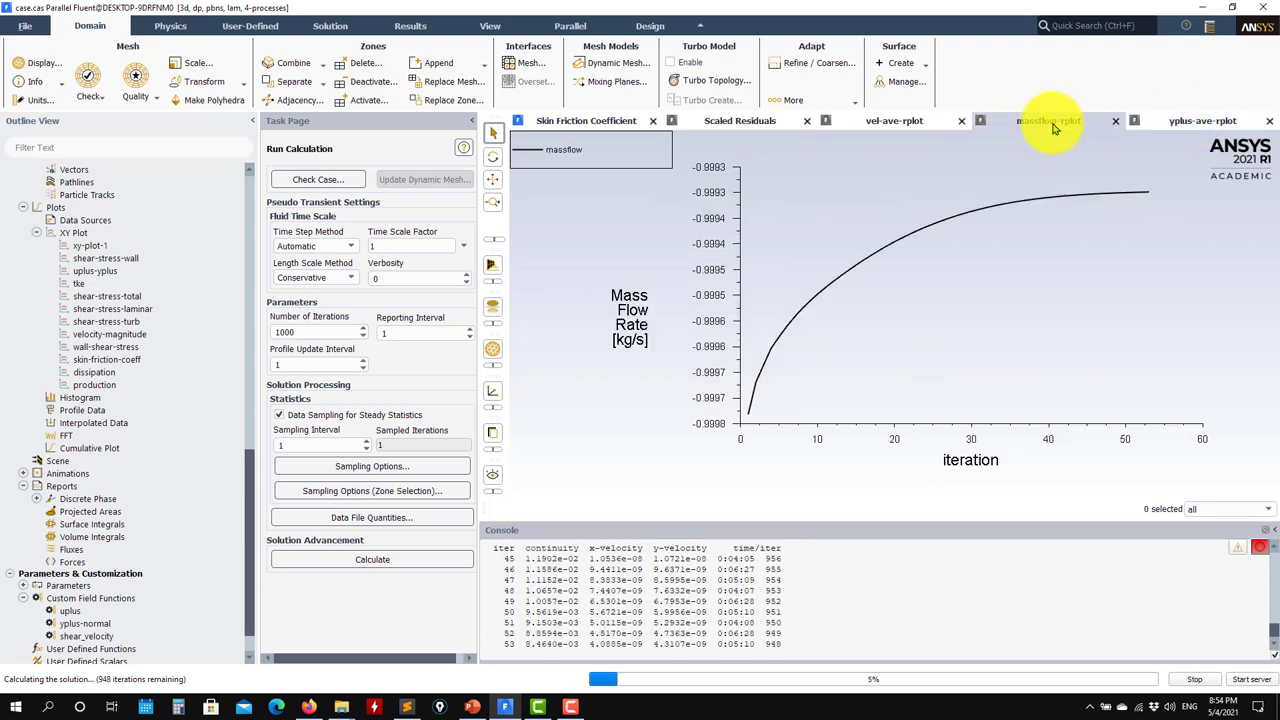
{"action": "left_click", "coordinate": [872, 121]}
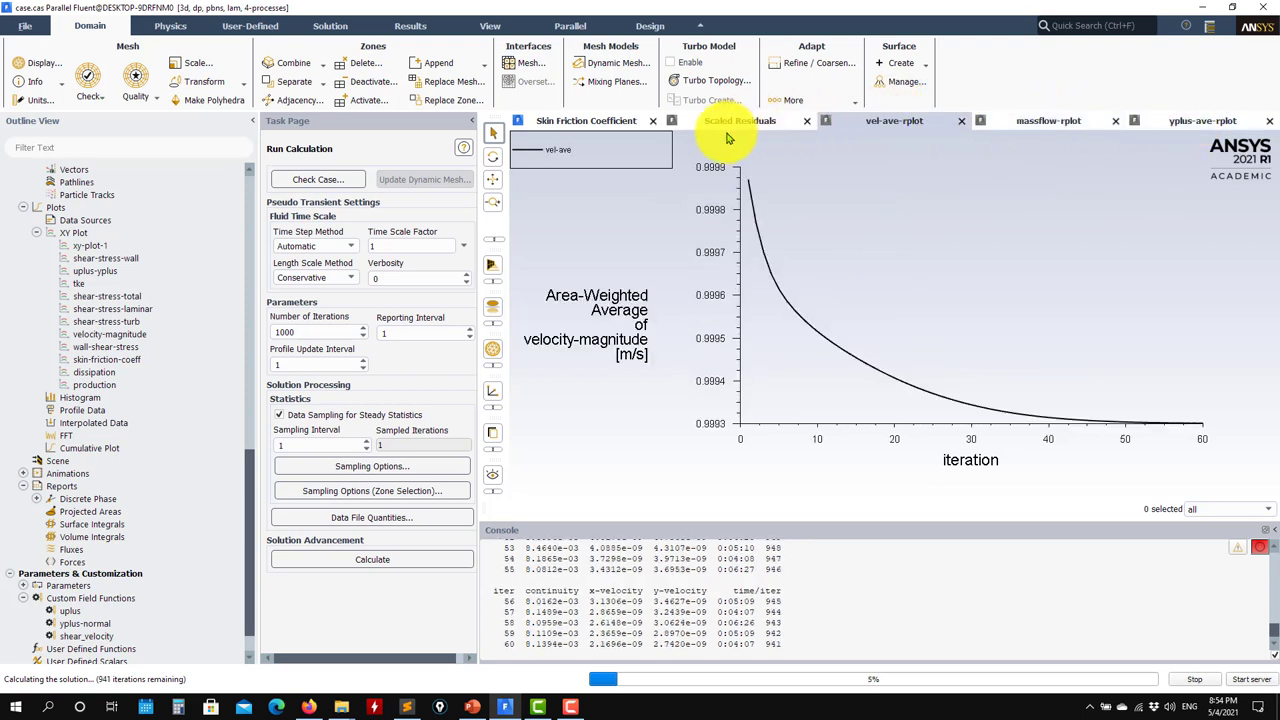
{"action": "left_click", "coordinate": [738, 121]}
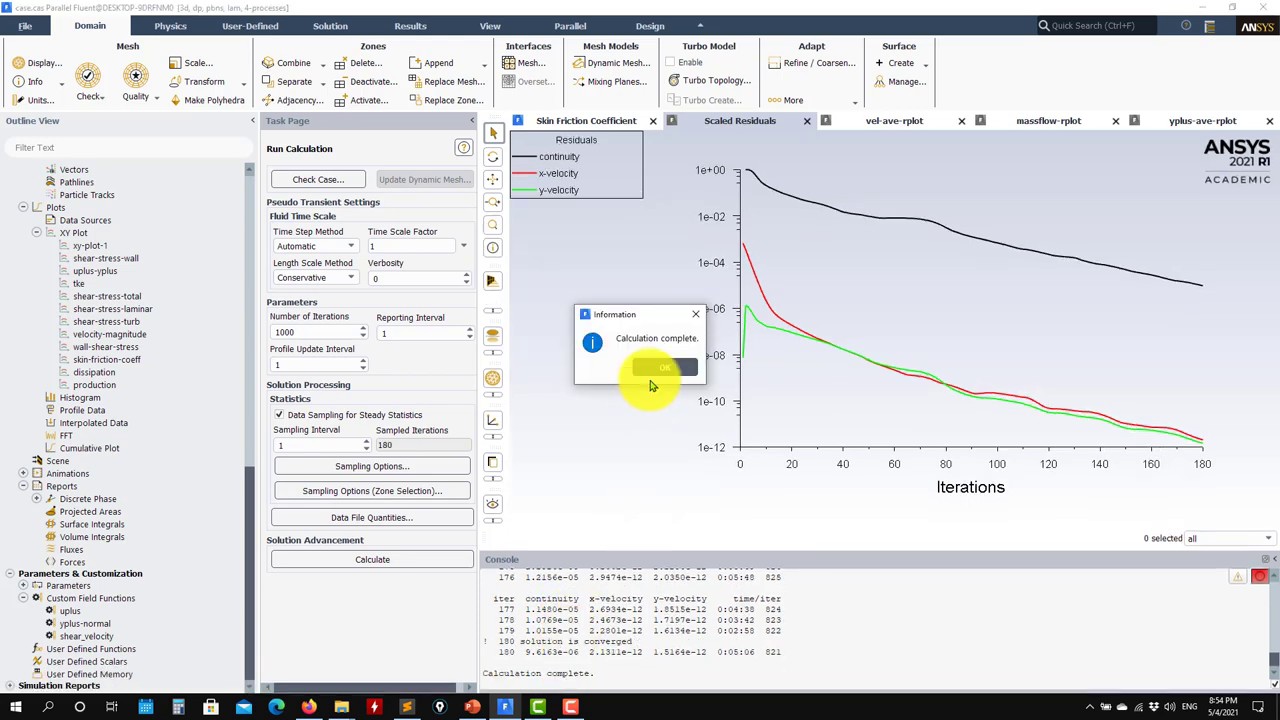
{"action": "left_click", "coordinate": [657, 352]}
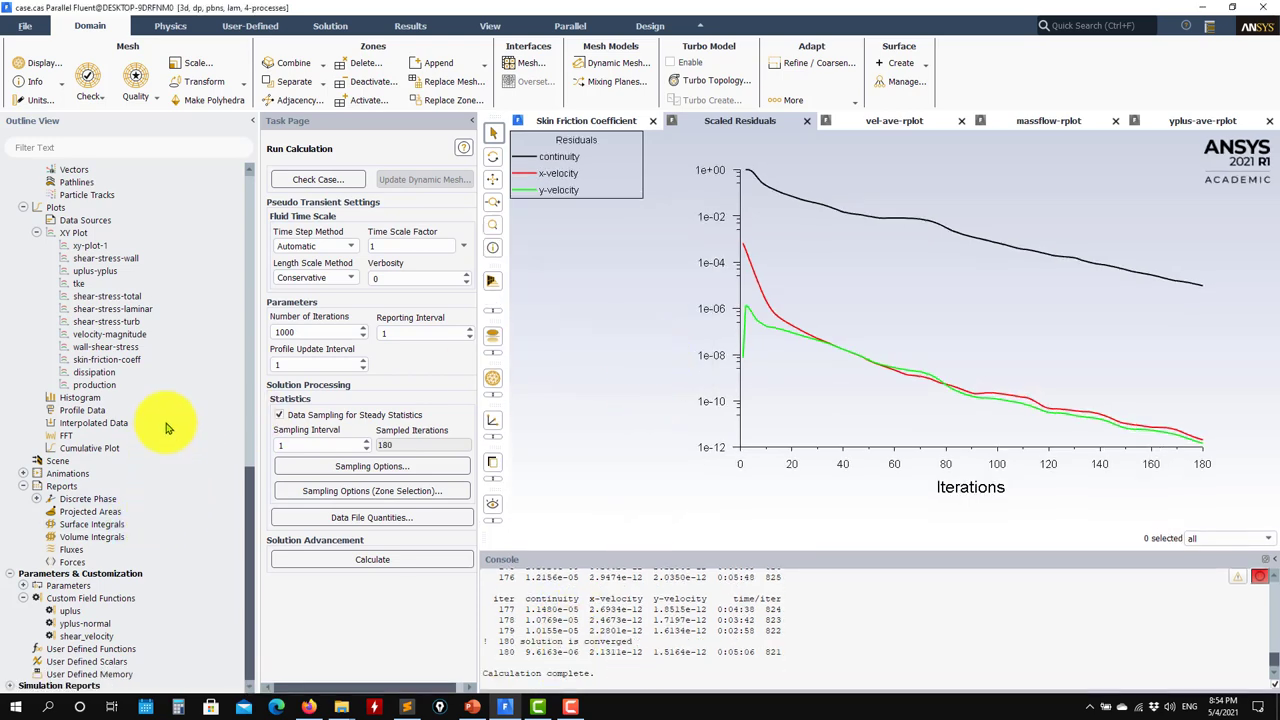
Display contour-1 as filled Velocity Magnitude contours on the back surface and examine the near-wall boundary layer
{"action": "left_click", "coordinate": [23, 486]}
{"action": "scroll", "coordinate": [85, 615], "scroll_direction": "up", "scroll_amount": 8}
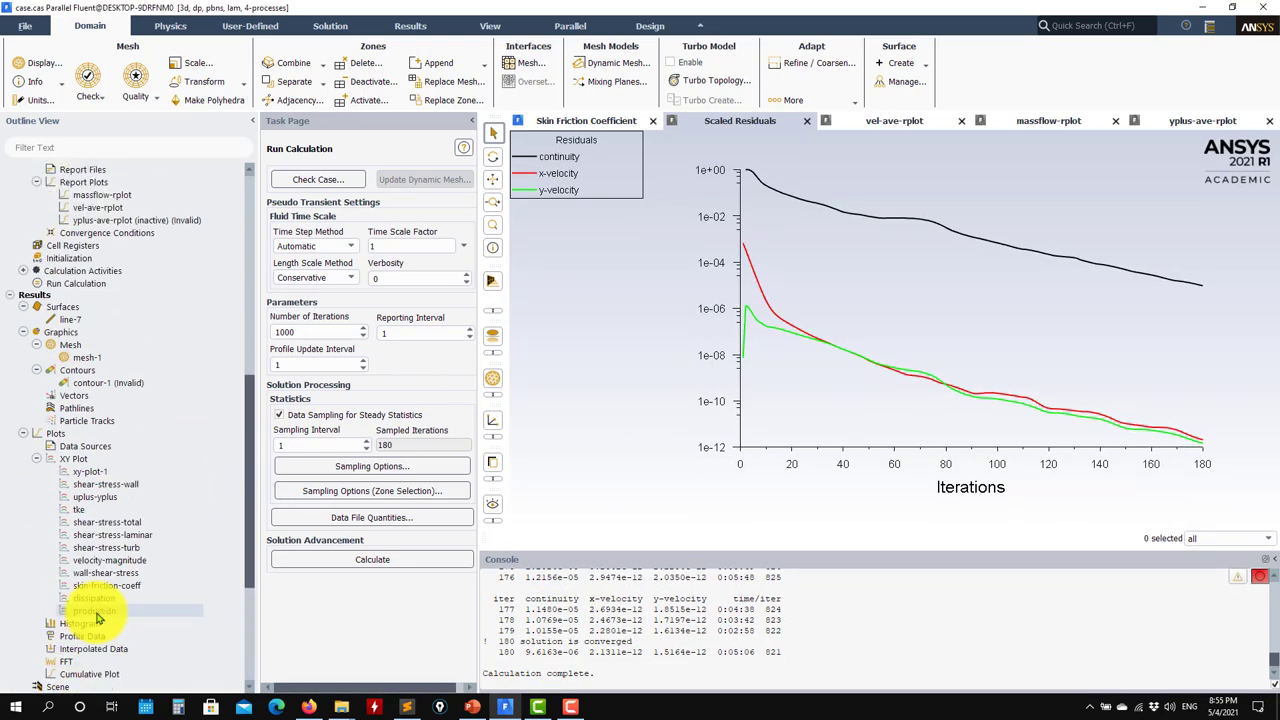
{"action": "double_click", "coordinate": [125, 461]}
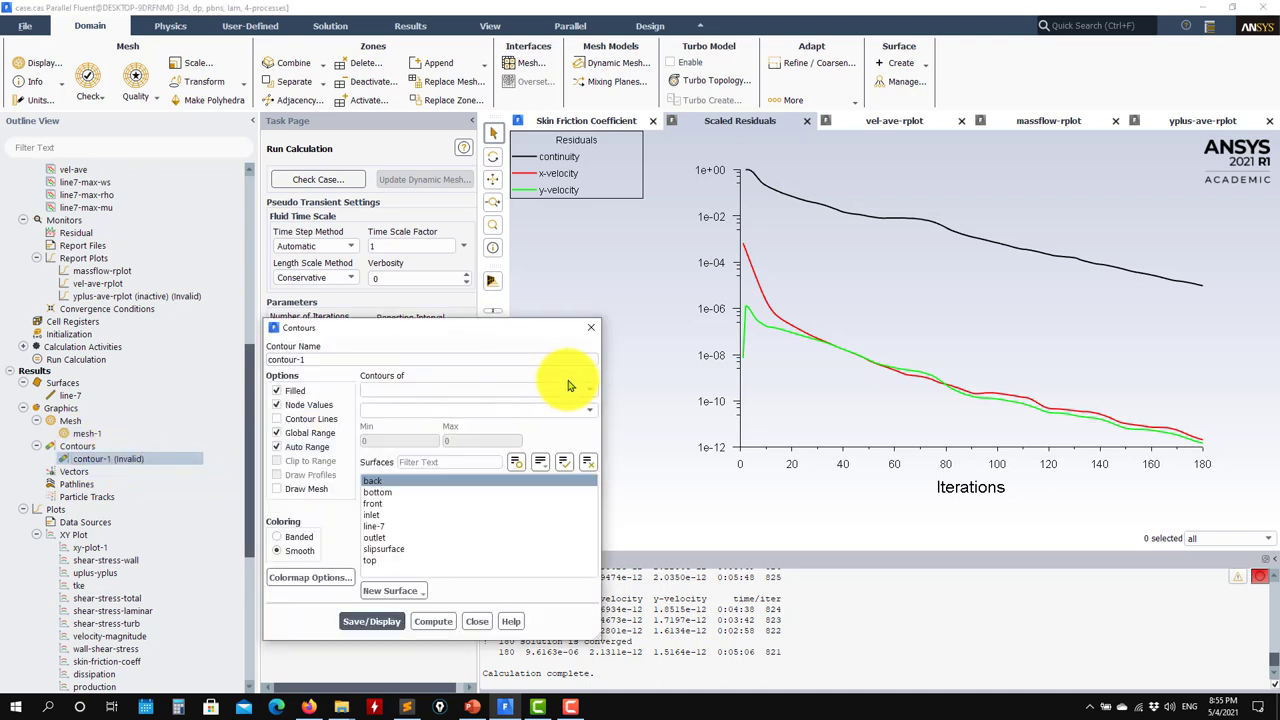
{"action": "left_click", "coordinate": [570, 391]}
{"action": "left_click", "coordinate": [470, 424]}
{"action": "left_click", "coordinate": [388, 636]}
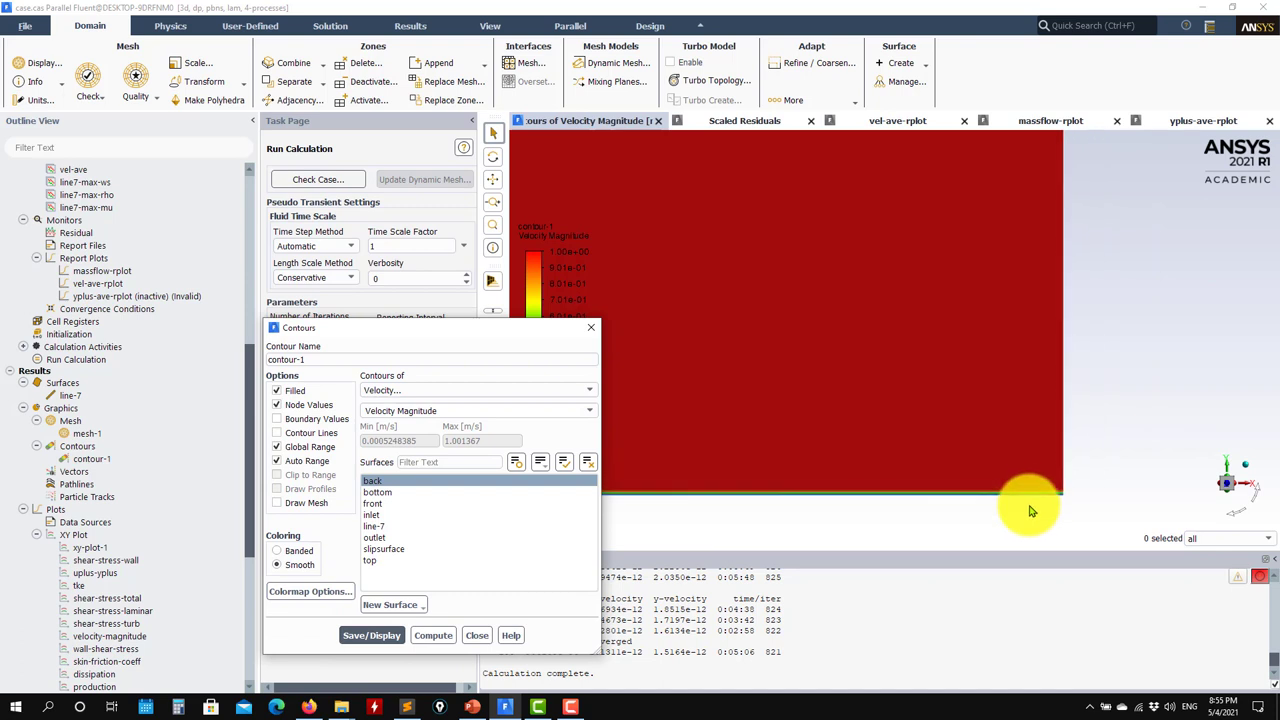
{"action": "left_click", "coordinate": [476, 635]}
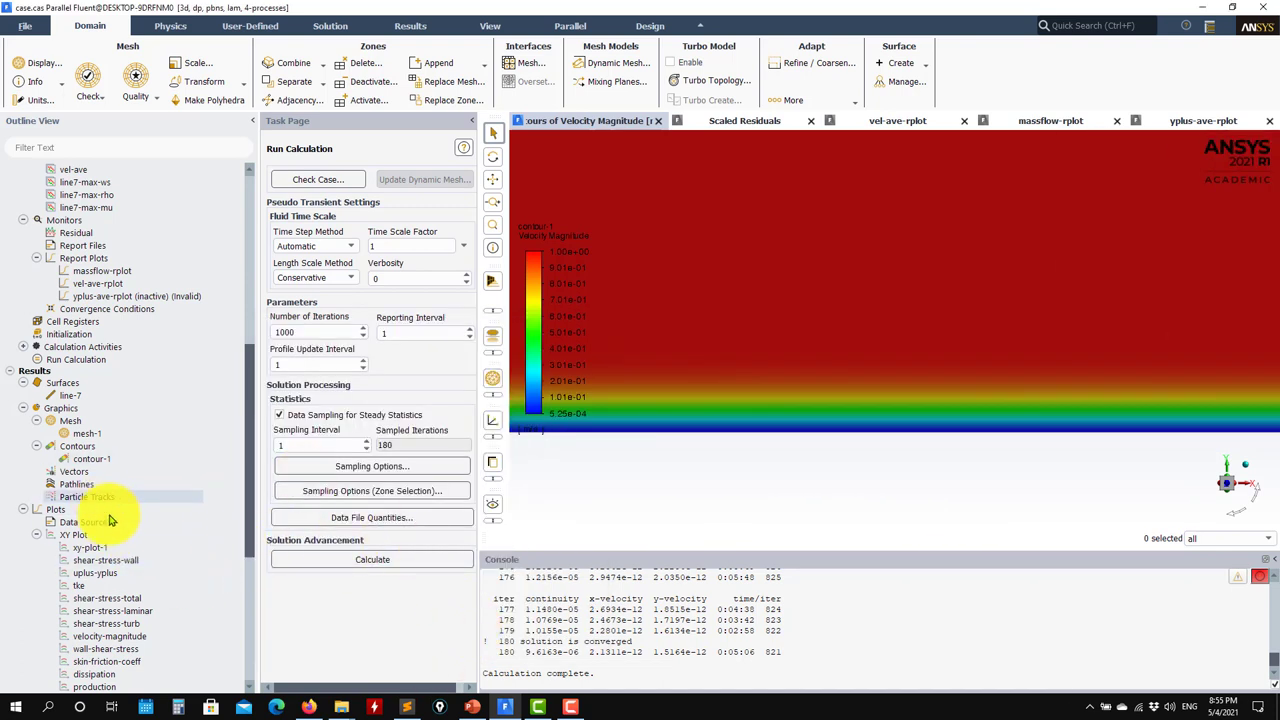
Plot the laminar uplus profile against yplus-normal along line-7 using the saved uplus-yplus plot
{"action": "scroll", "coordinate": [117, 575], "scroll_direction": "down", "scroll_amount": 4}
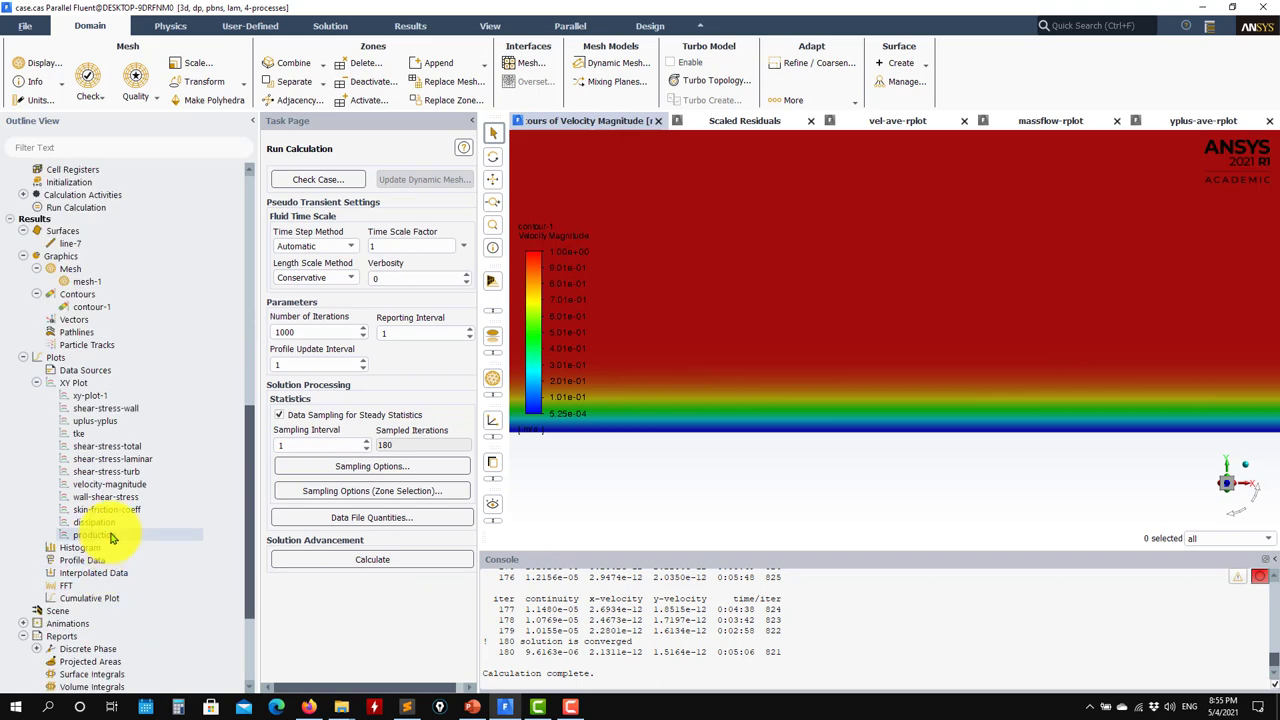
{"action": "double_click", "coordinate": [119, 425]}
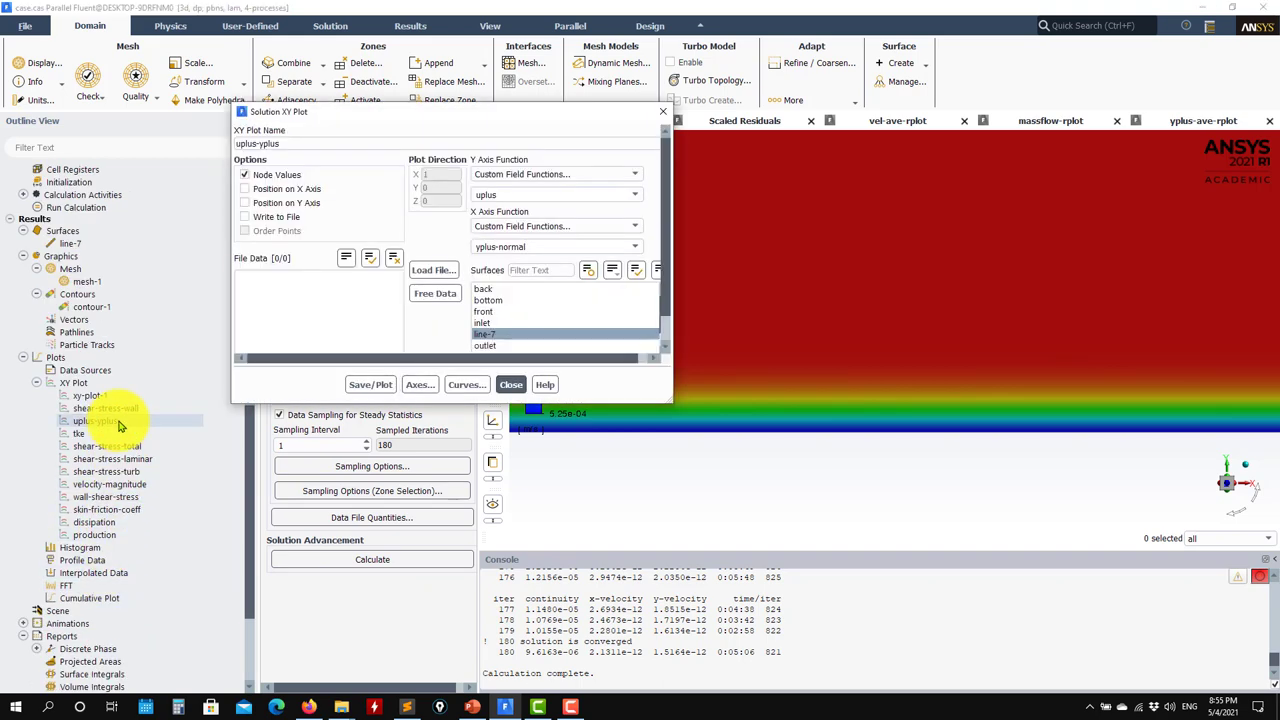
{"action": "left_click", "coordinate": [380, 408]}
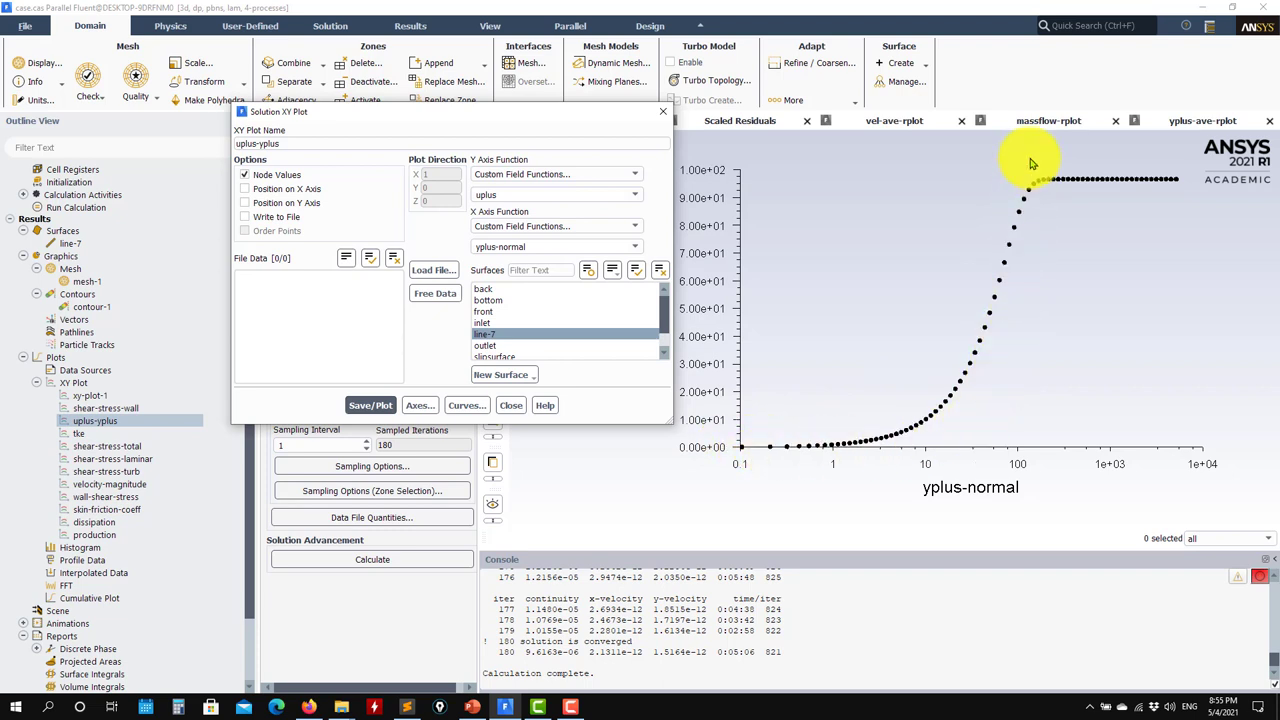
{"action": "left_click", "coordinate": [370, 405]}
Overlay wall_law_viscous.txt and wall_law_log.txt from the ascii_data_law_of_the_wall folder on the uplus-yplus plot
{"action": "left_click", "coordinate": [428, 272]}
{"action": "left_click", "coordinate": [802, 228]}
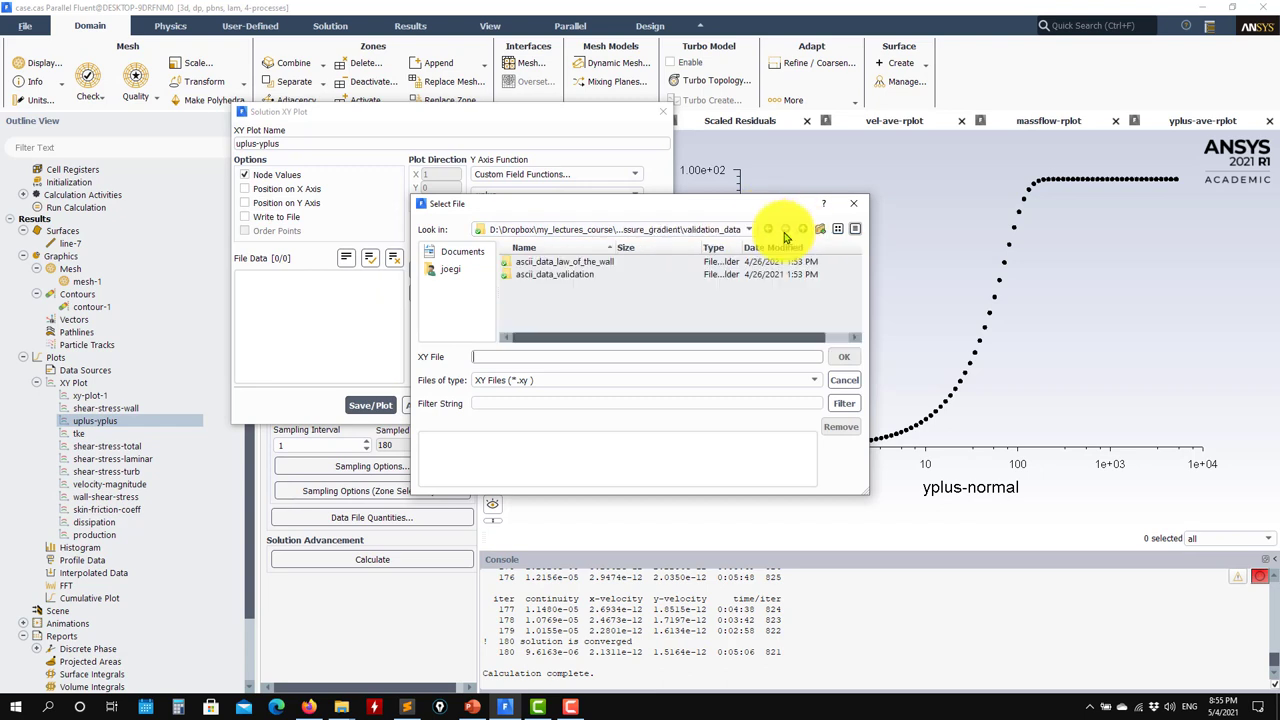
{"action": "double_click", "coordinate": [585, 265]}
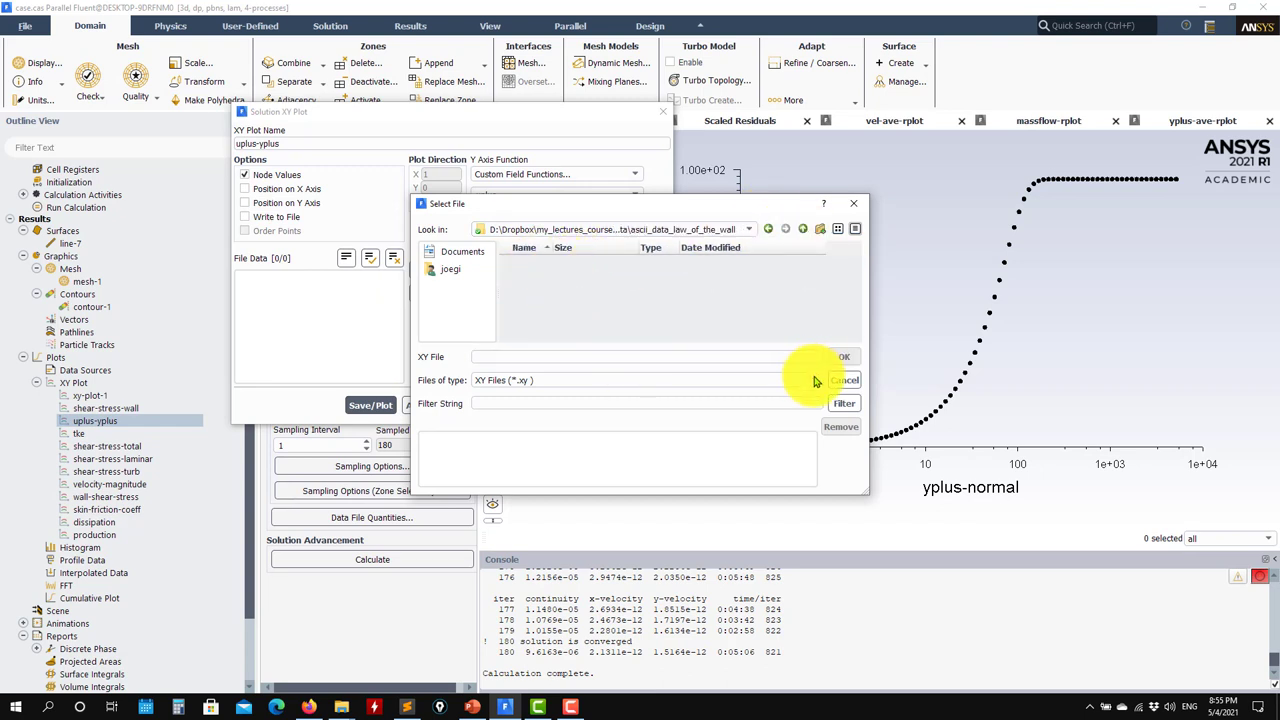
{"action": "left_click", "coordinate": [528, 381]}
{"action": "left_click", "coordinate": [492, 404]}
{"action": "left_click", "coordinate": [548, 287]}
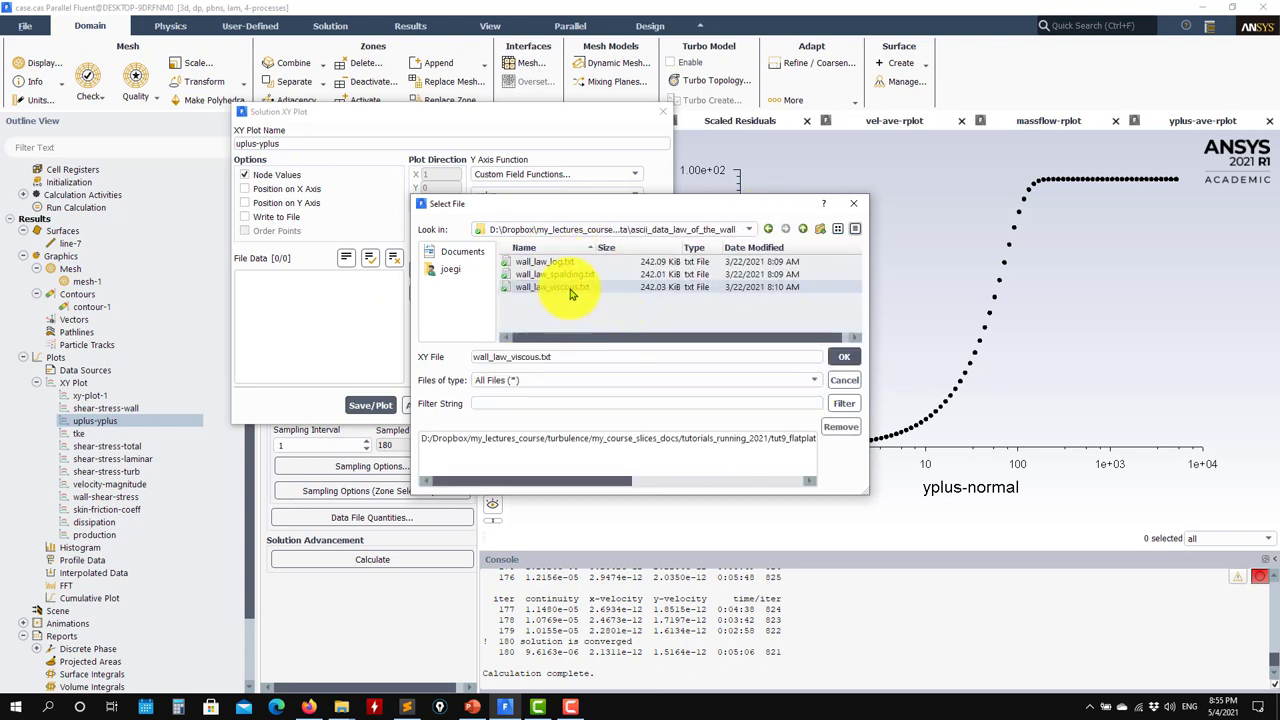
{"action": "left_click", "coordinate": [560, 262], "text": "ctrl"}
{"action": "left_click", "coordinate": [844, 356]}
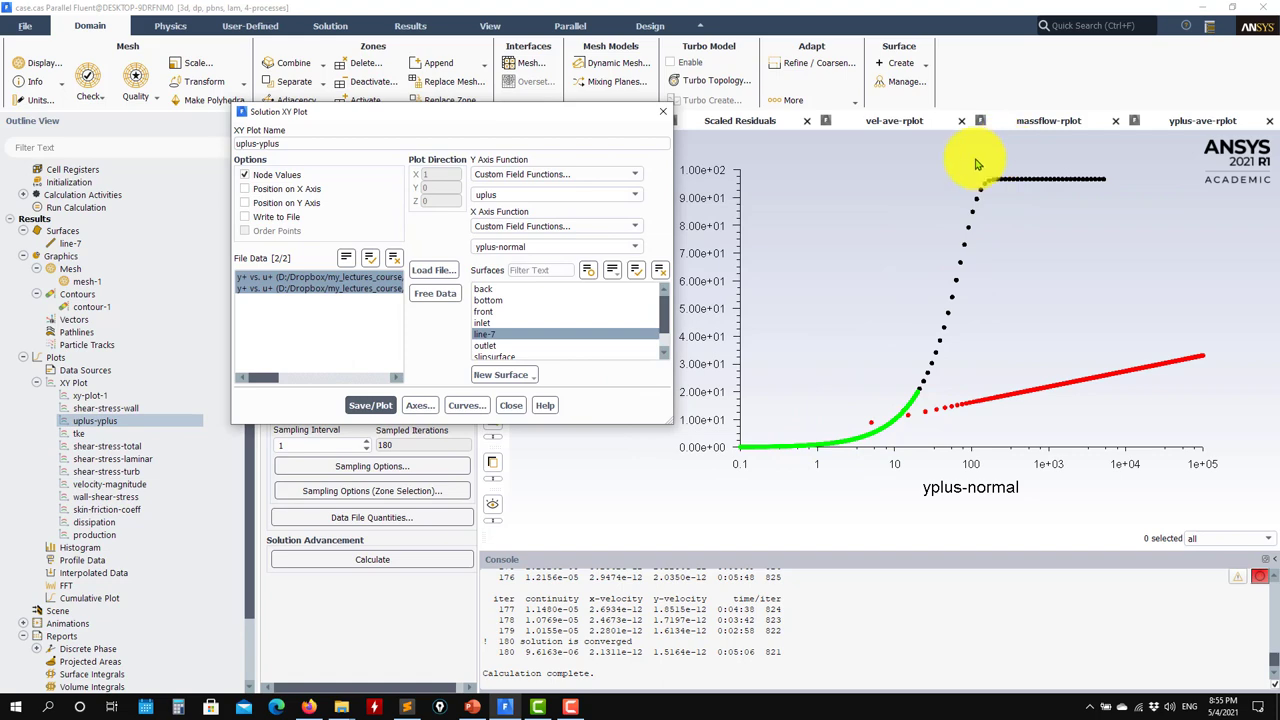
{"action": "left_click", "coordinate": [517, 406]}
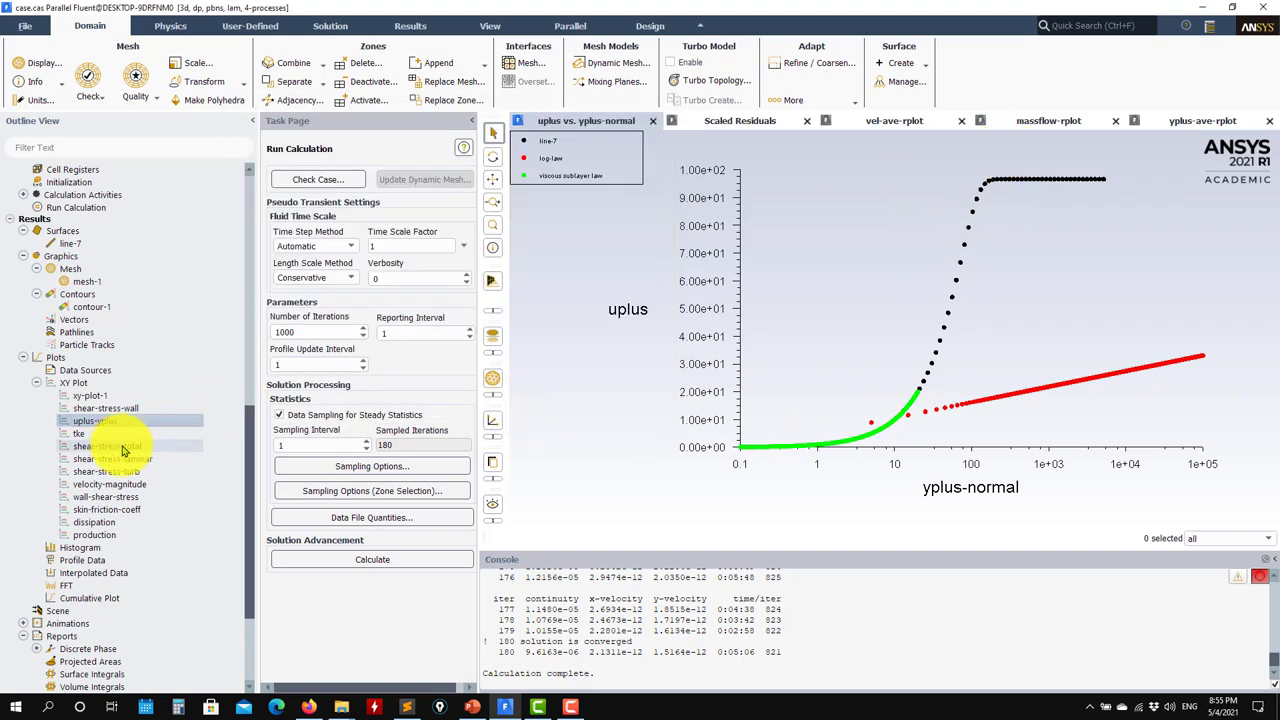
Plot the skin friction coefficient along the bottom surface and overlay the validation data from cf_plate_fun3d_tri.dat
{"action": "double_click", "coordinate": [112, 511]}
{"action": "left_click", "coordinate": [368, 405]}
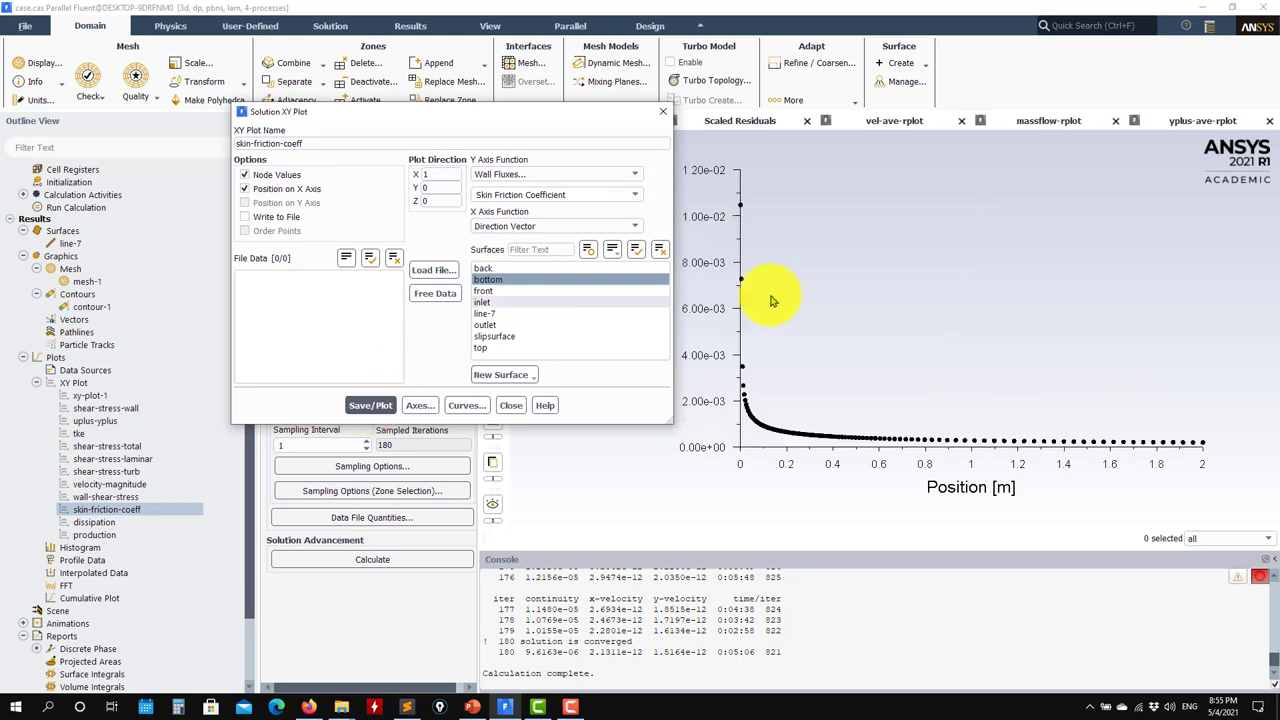
{"action": "left_click", "coordinate": [436, 270]}
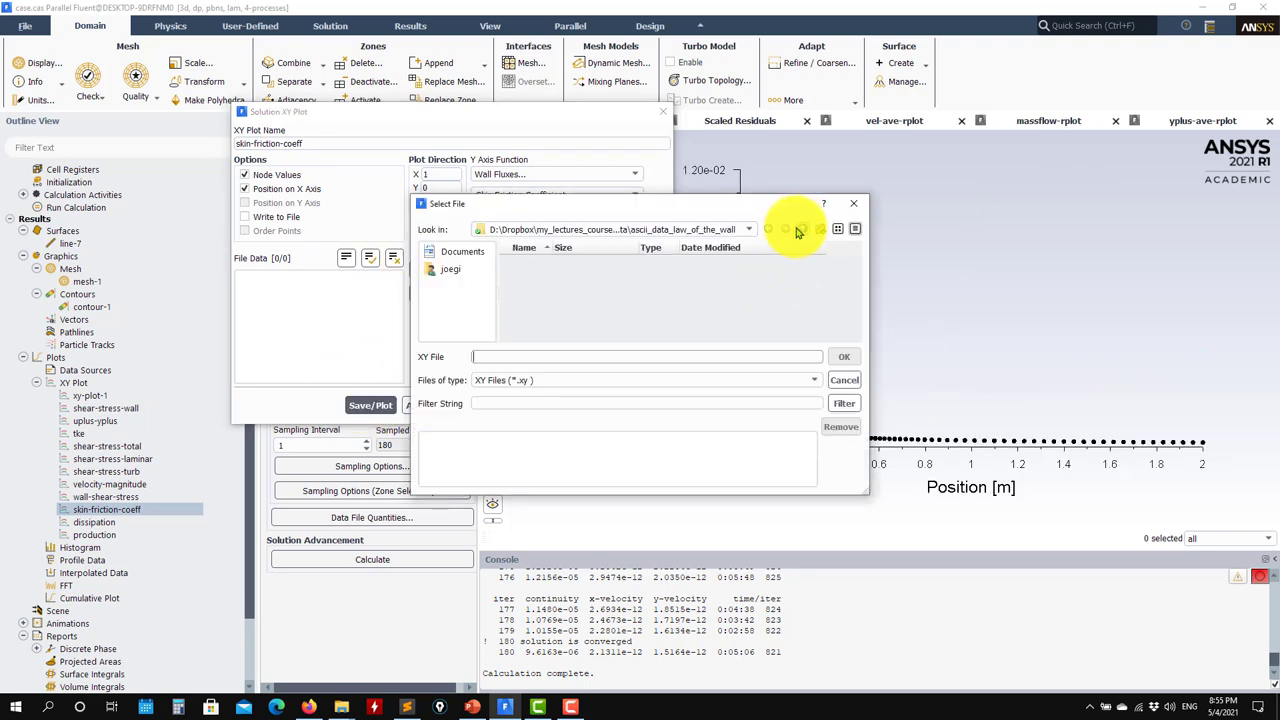
{"action": "left_click", "coordinate": [804, 231]}
{"action": "double_click", "coordinate": [562, 279]}
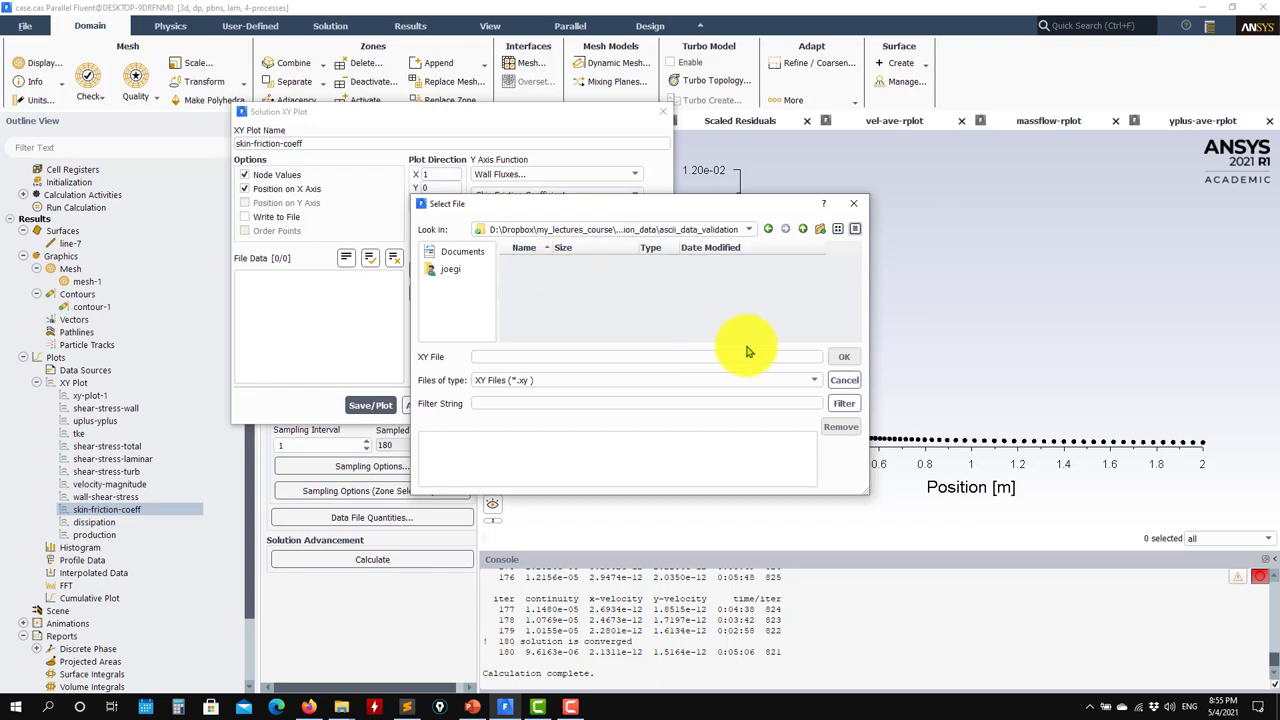
{"action": "left_click", "coordinate": [793, 383]}
{"action": "left_click", "coordinate": [530, 402]}
{"action": "double_click", "coordinate": [586, 262]}
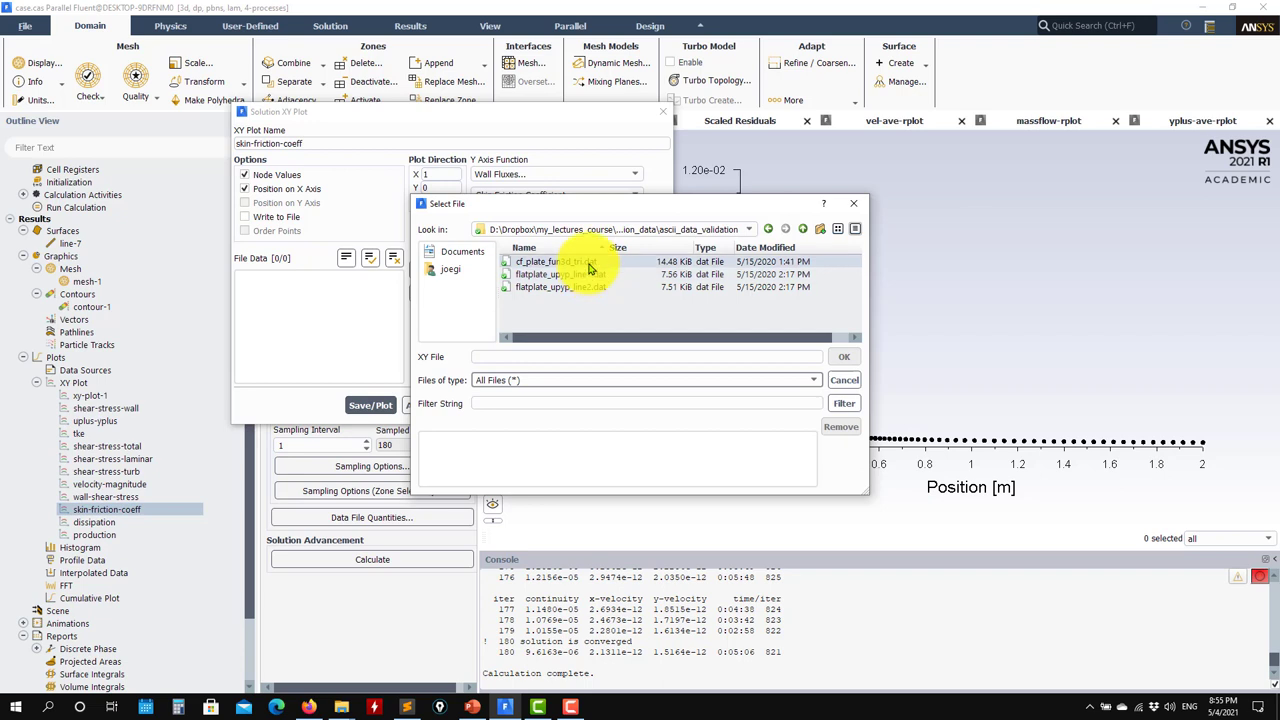
{"action": "left_click", "coordinate": [843, 357]}
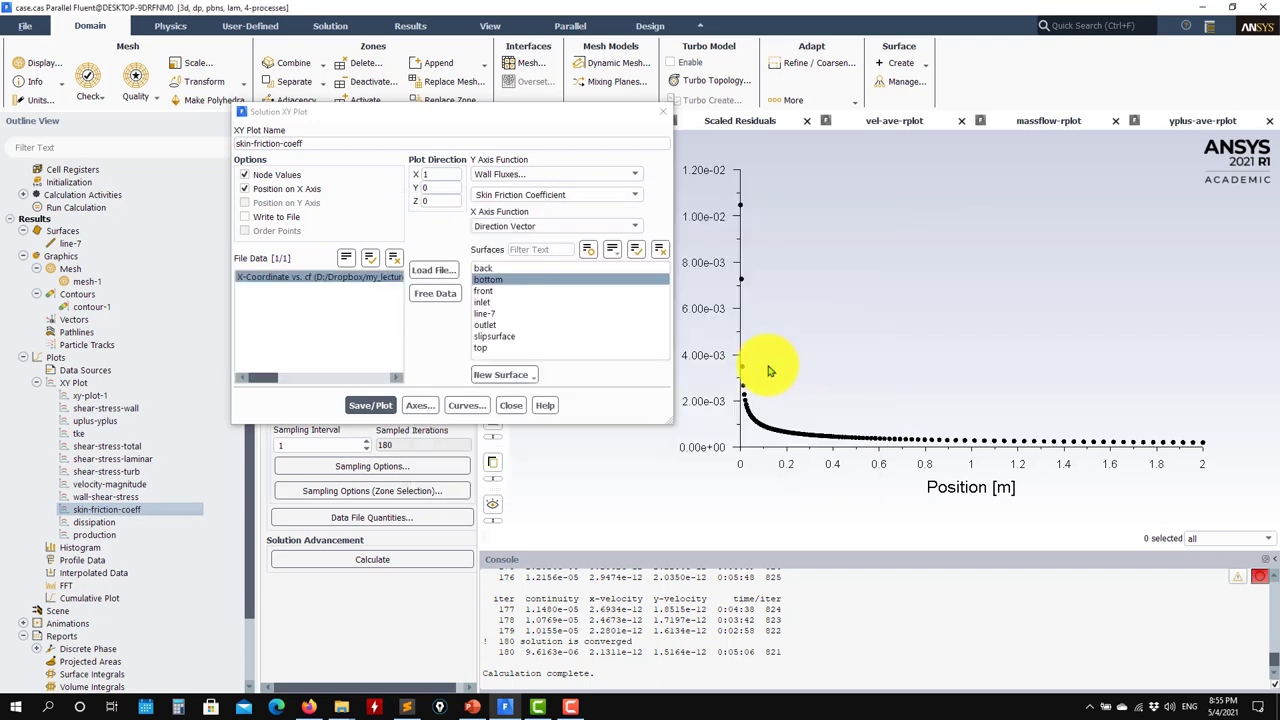
{"action": "left_click", "coordinate": [388, 411]}
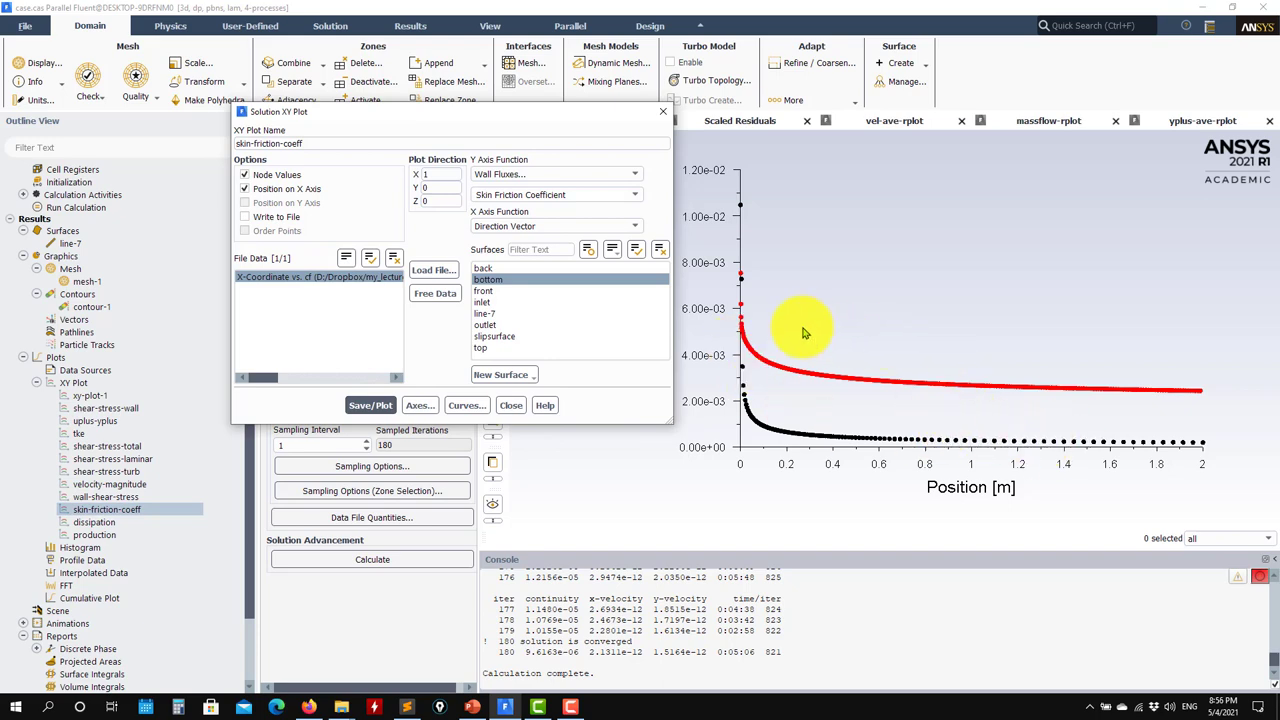
{"action": "left_click", "coordinate": [510, 405]}
Change the viscous model to standard k-epsilon with Standard Wall Functions
{"action": "scroll", "coordinate": [123, 354], "scroll_direction": "up", "scroll_amount": 10}
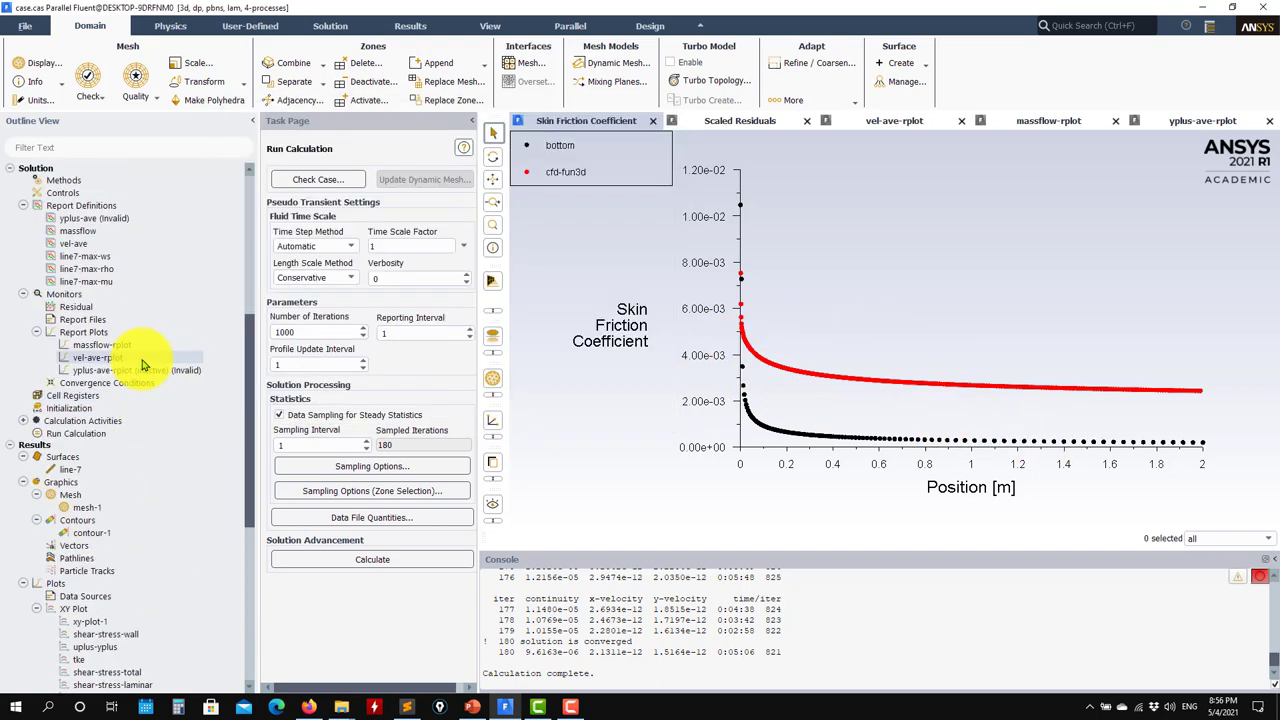
{"action": "scroll", "coordinate": [147, 310], "scroll_direction": "up", "scroll_amount": 3}
{"action": "double_click", "coordinate": [56, 229]}
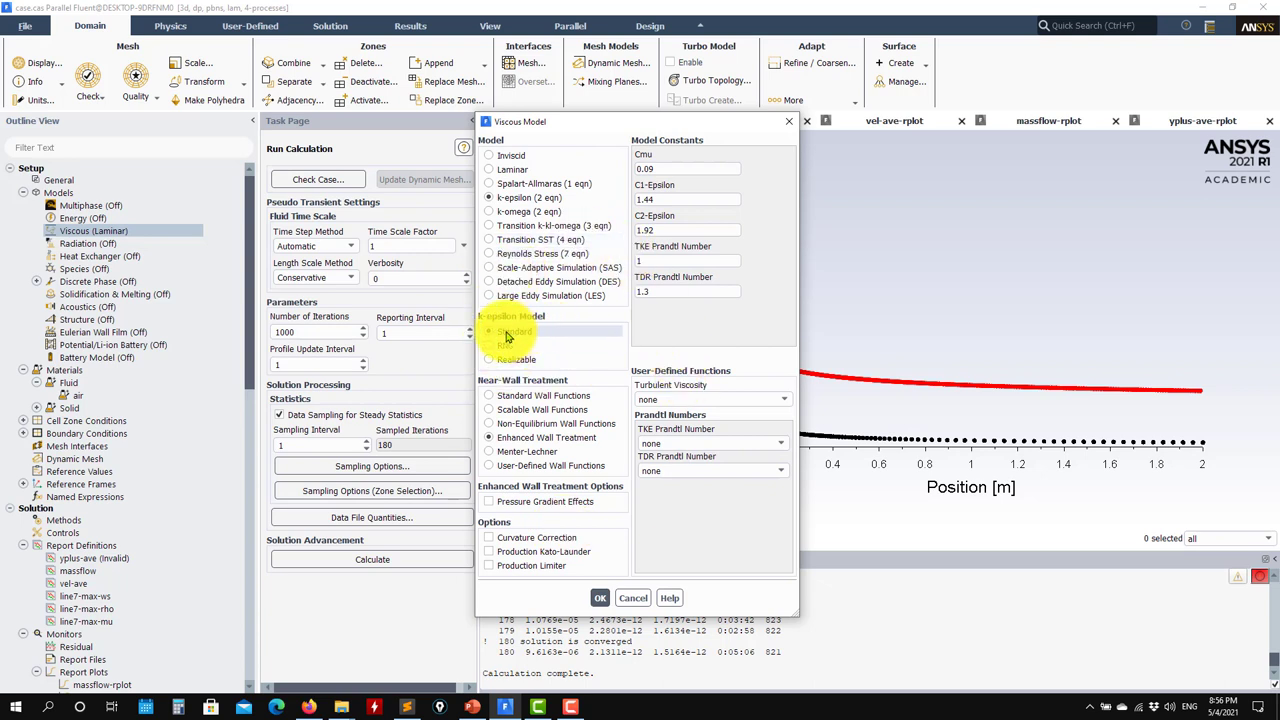
{"action": "left_click", "coordinate": [520, 396]}
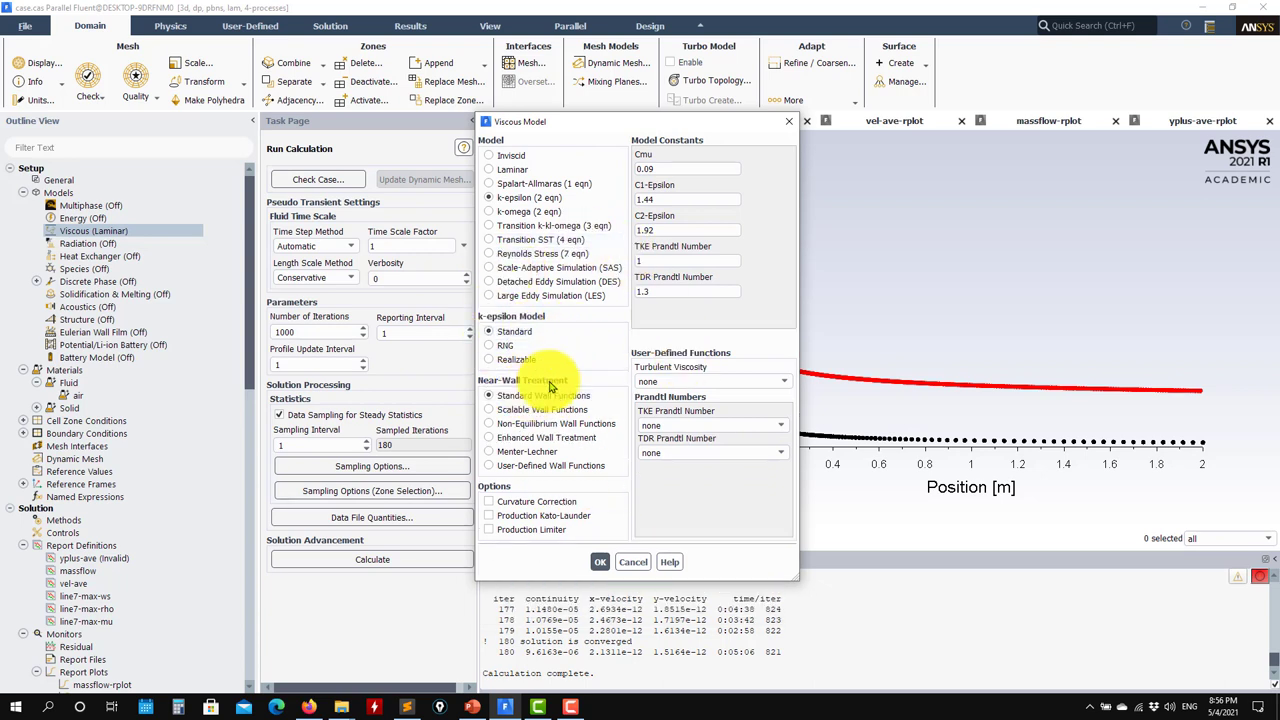
{"action": "left_click", "coordinate": [601, 561]}
Reactivate the yplus-ave-rplot report plot under the solution monitors
{"action": "scroll", "coordinate": [143, 523], "scroll_direction": "down", "scroll_amount": 5}
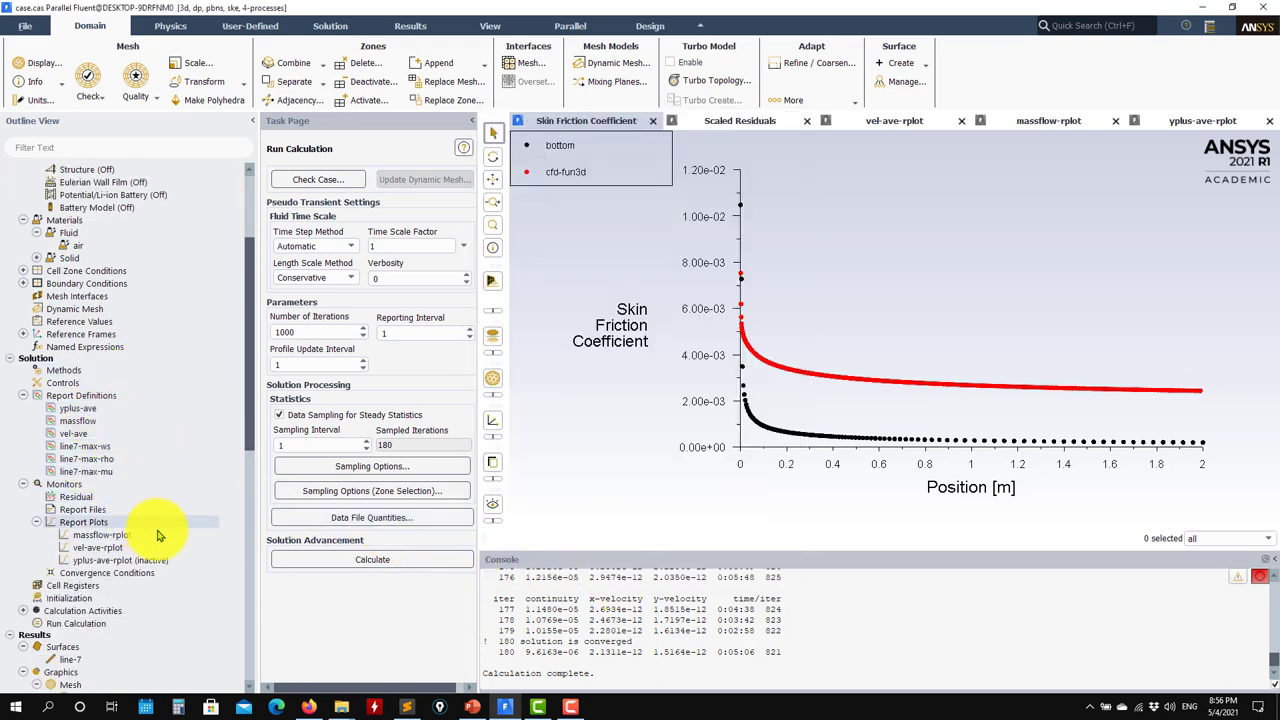
{"action": "right_click", "coordinate": [148, 566]}
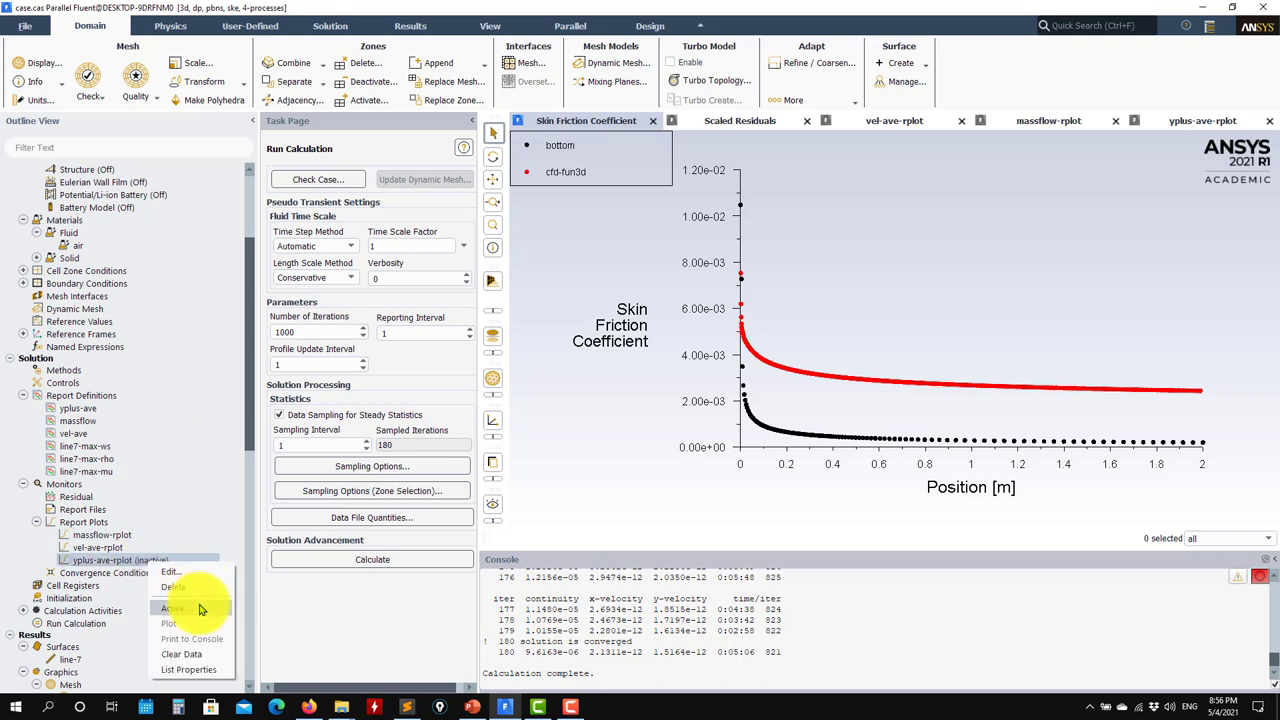
{"action": "left_click", "coordinate": [172, 590]}
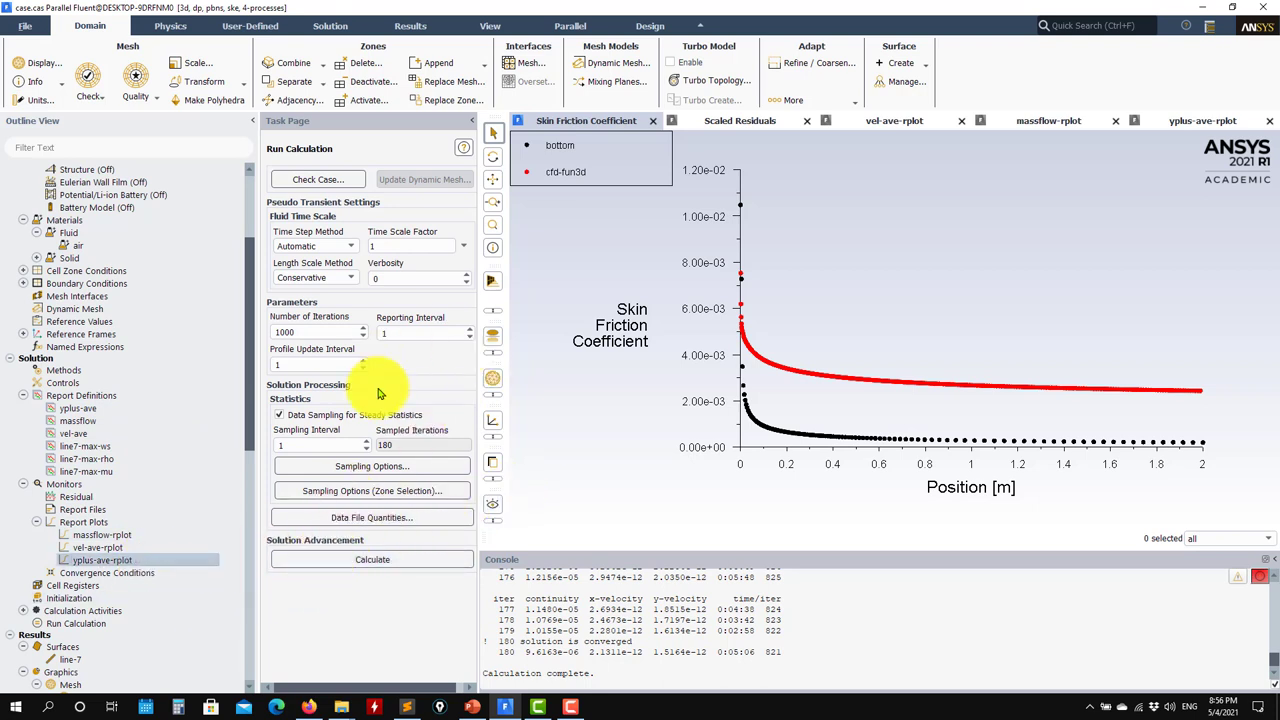
Run the k-epsilon calculation with 1000 iterations requested, watch the scaled residuals, and stop it early
{"action": "left_click", "coordinate": [340, 562]}
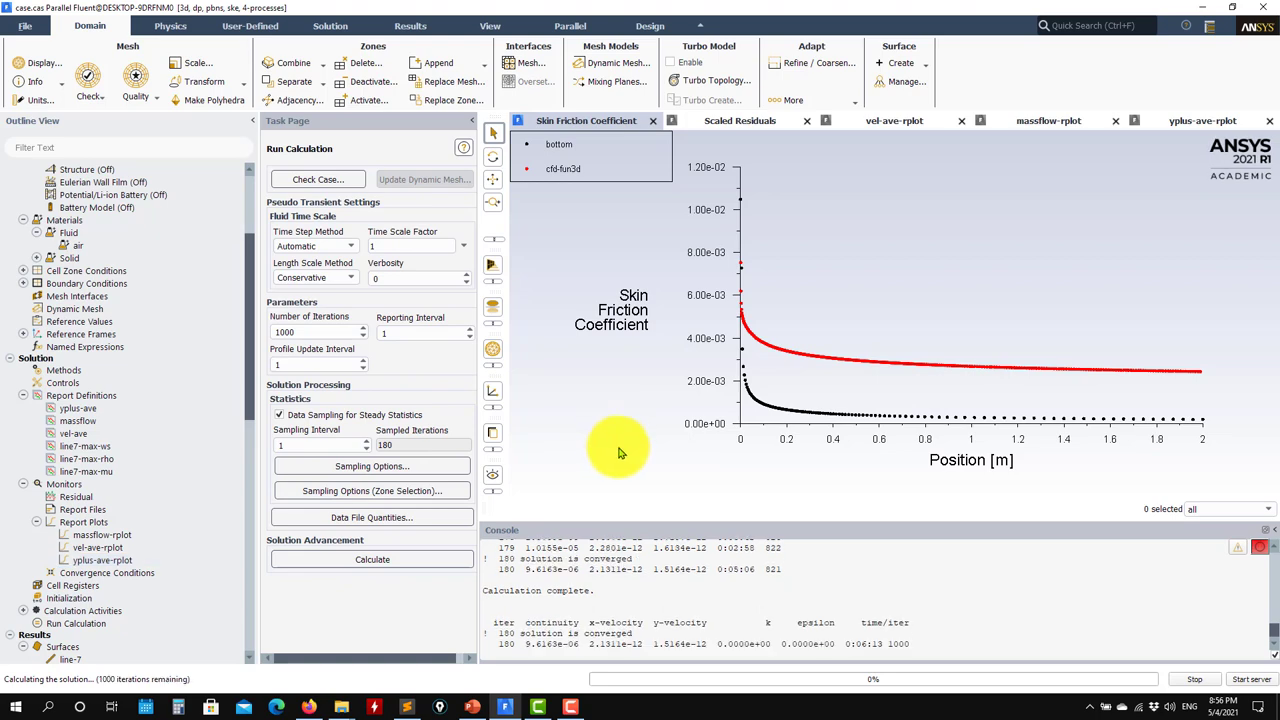
{"action": "left_click", "coordinate": [737, 121]}
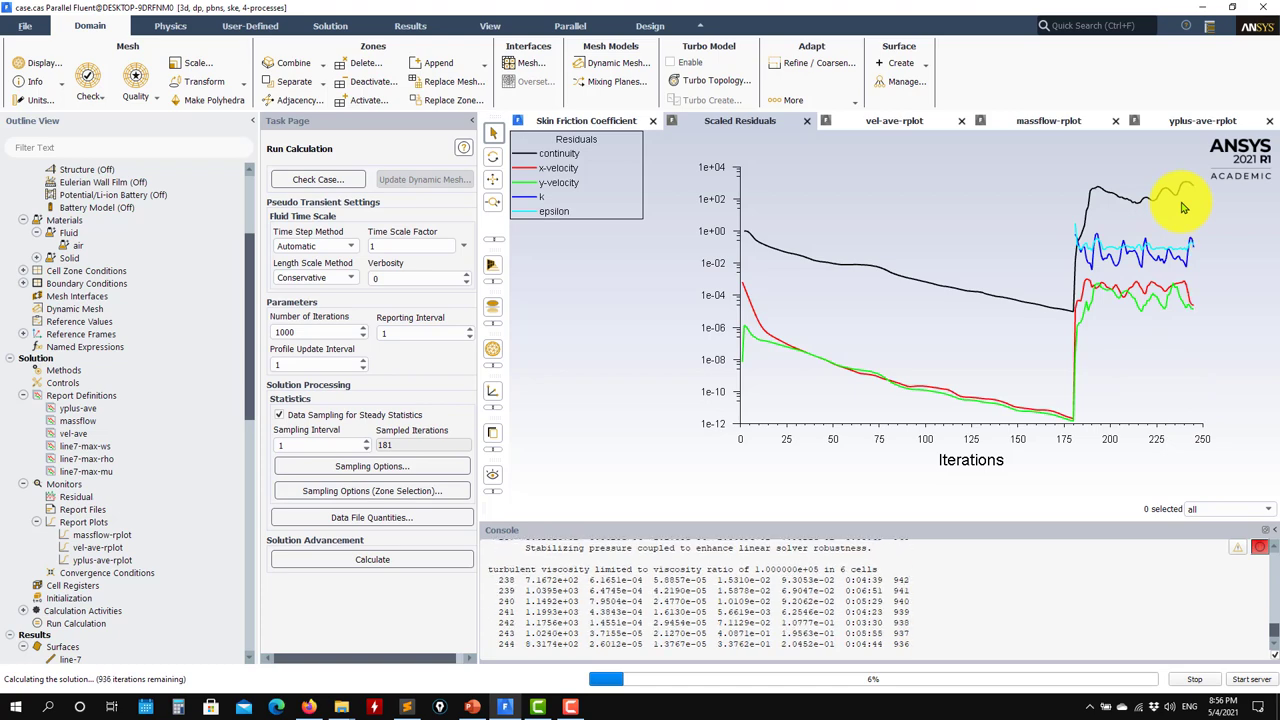
{"action": "left_click", "coordinate": [1197, 681]}
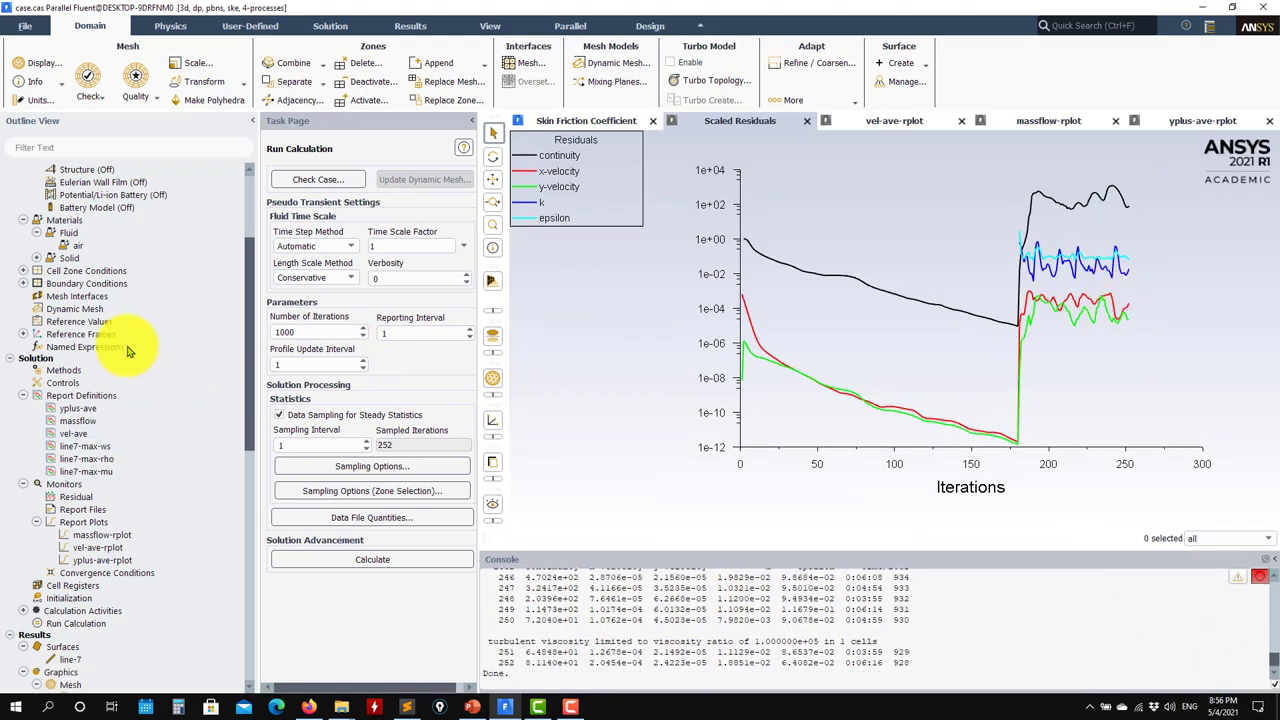
Reinitialize the flow field with standard initialization, rerun the k-epsilon calculation with 1000 iterations requested, and stop it early
{"action": "scroll", "coordinate": [105, 500], "scroll_direction": "down", "scroll_amount": 2}
{"action": "left_click", "coordinate": [68, 522]}
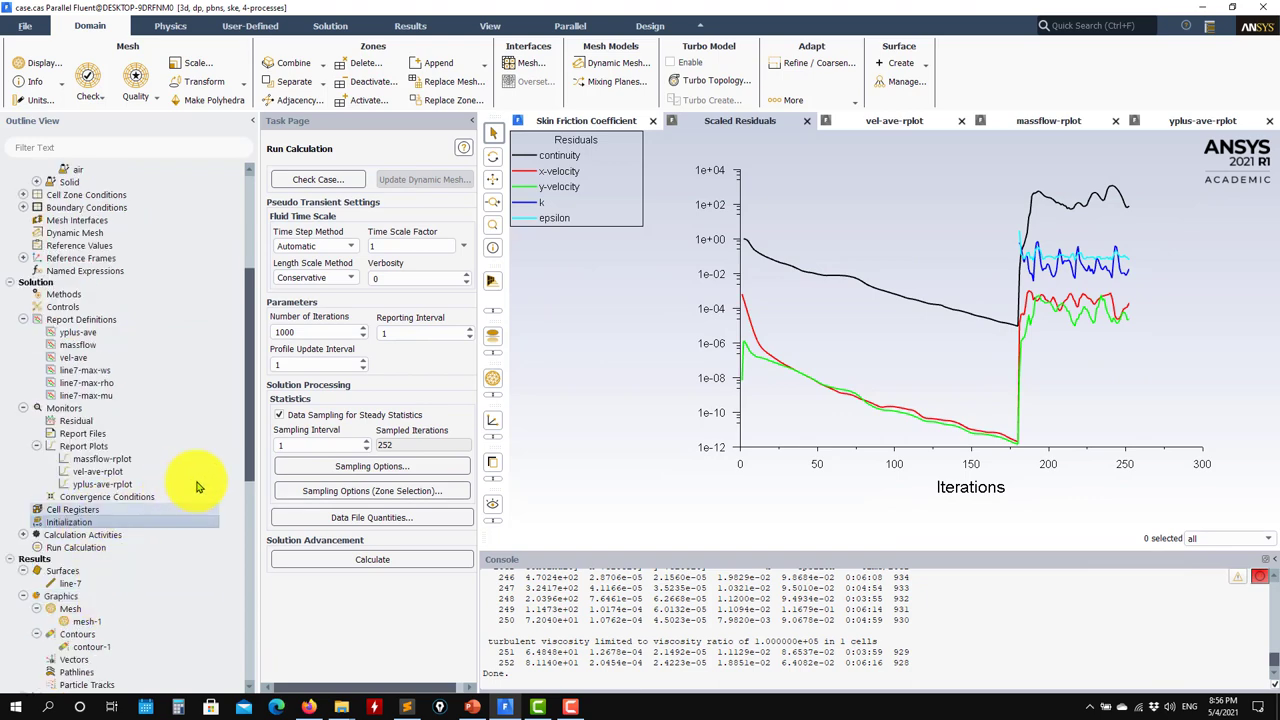
{"action": "left_click", "coordinate": [690, 376]}
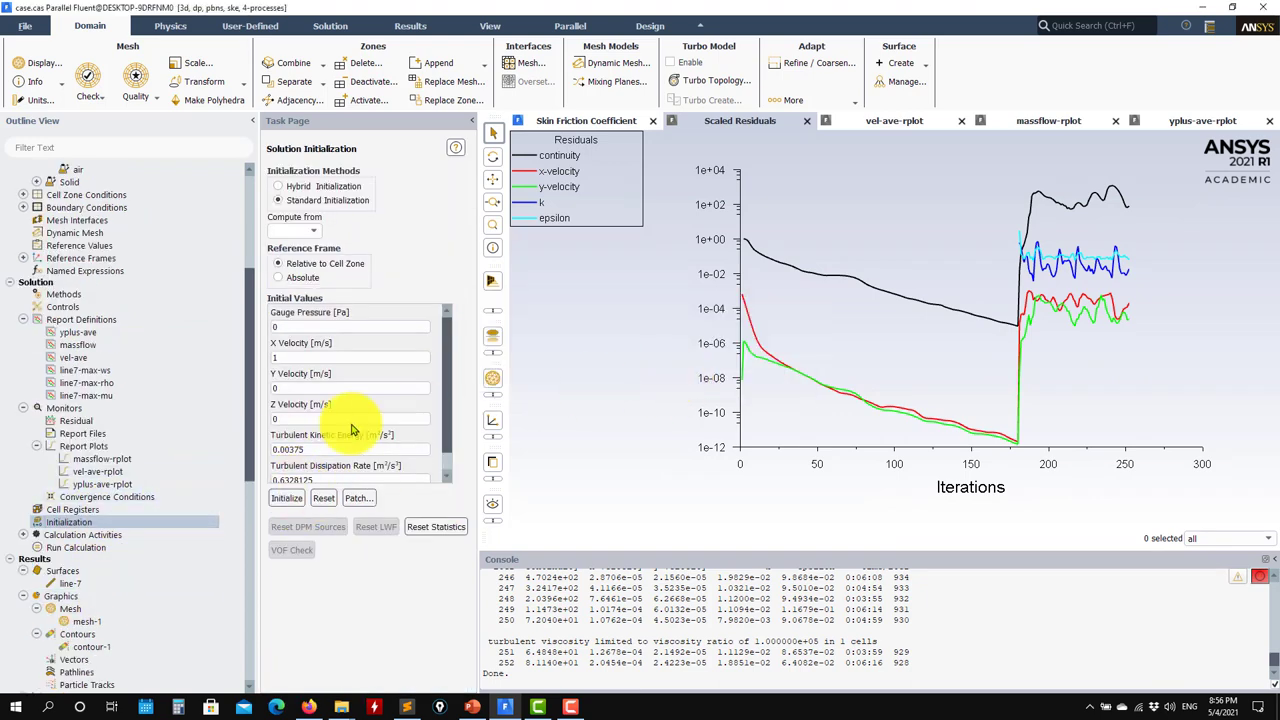
{"action": "left_click", "coordinate": [90, 548]}
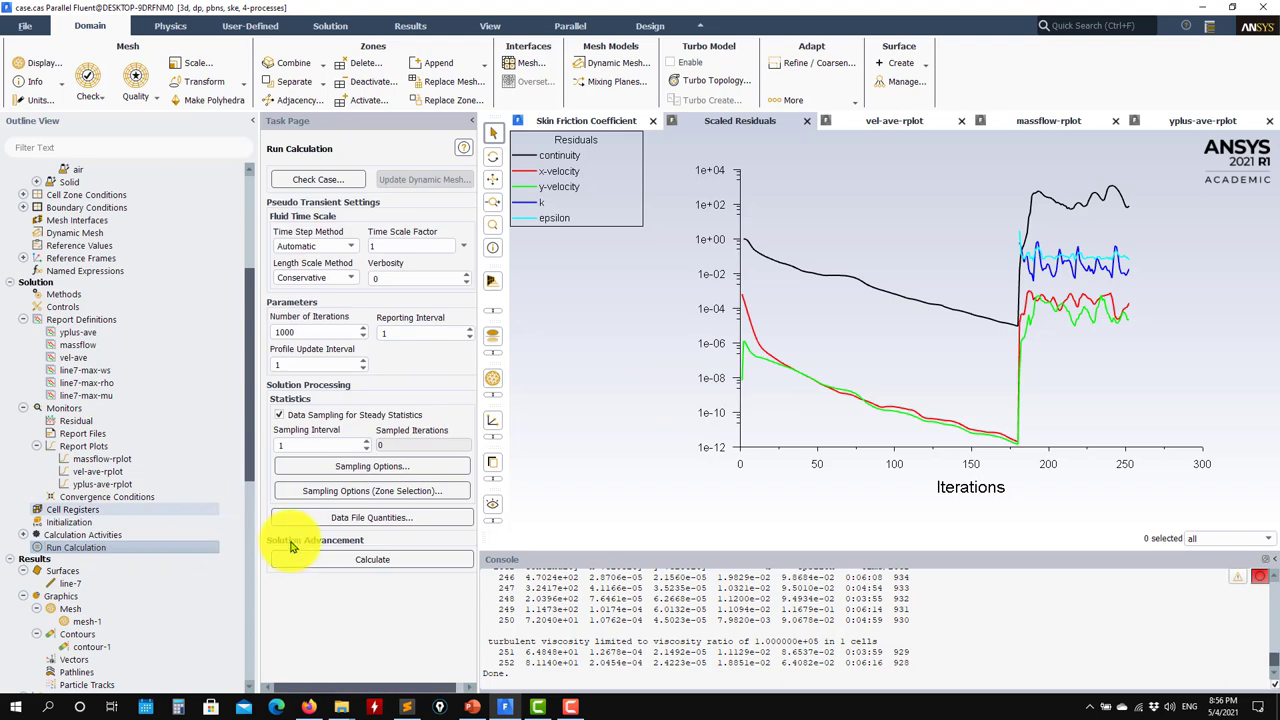
{"action": "left_click", "coordinate": [372, 559]}
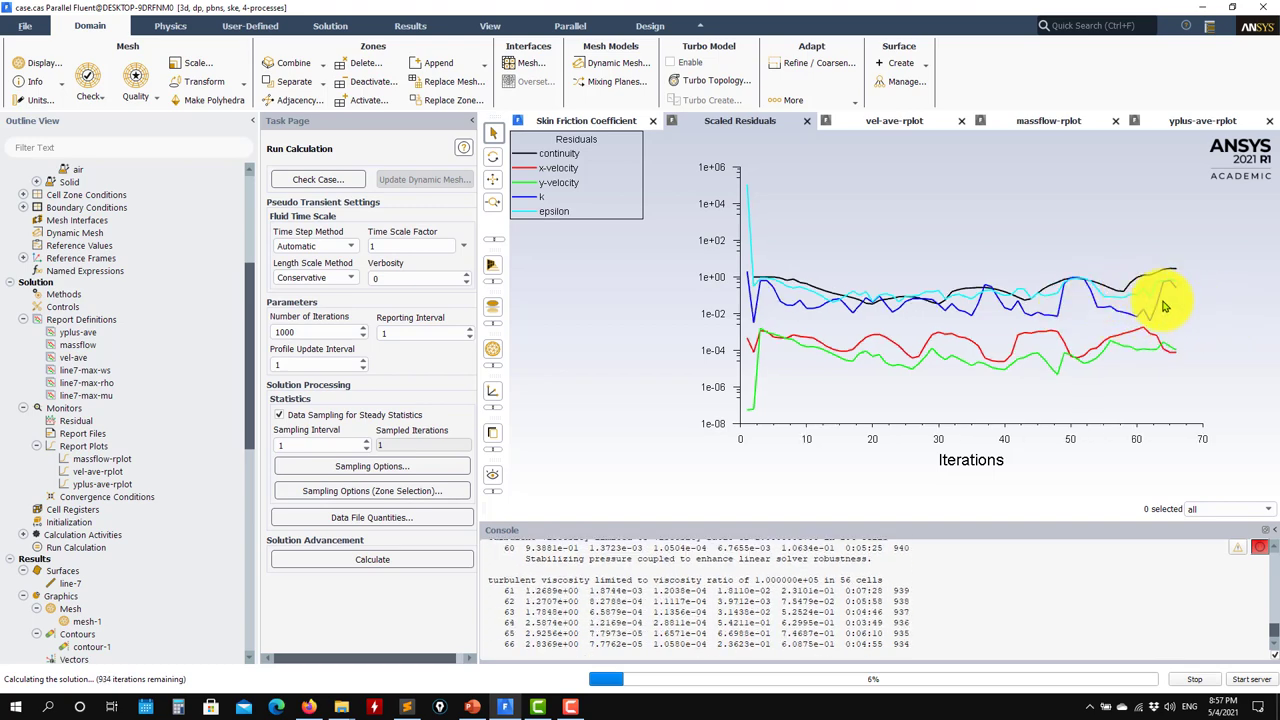
{"action": "left_click", "coordinate": [1195, 679]}
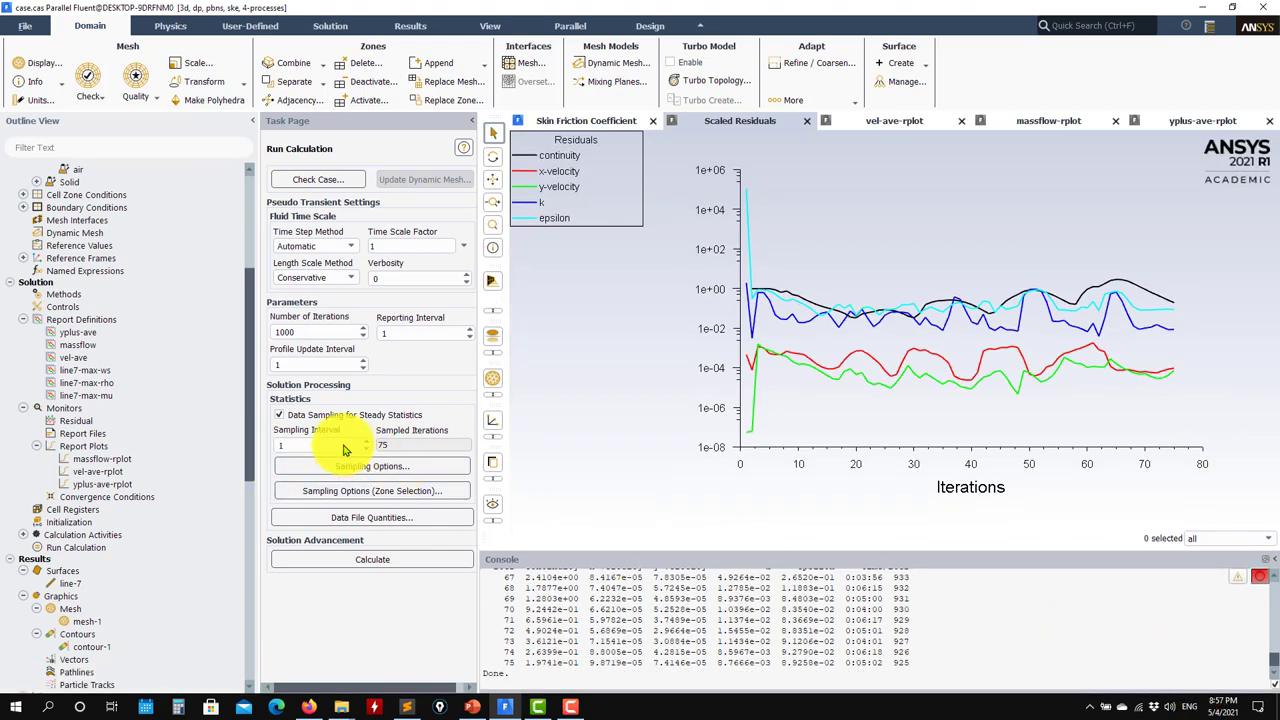
Plot uplus against yplus-normal along line-7 using the uplus-yplus plot, and return to the scaled residuals
{"action": "scroll", "coordinate": [140, 503], "scroll_direction": "down", "scroll_amount": 6}
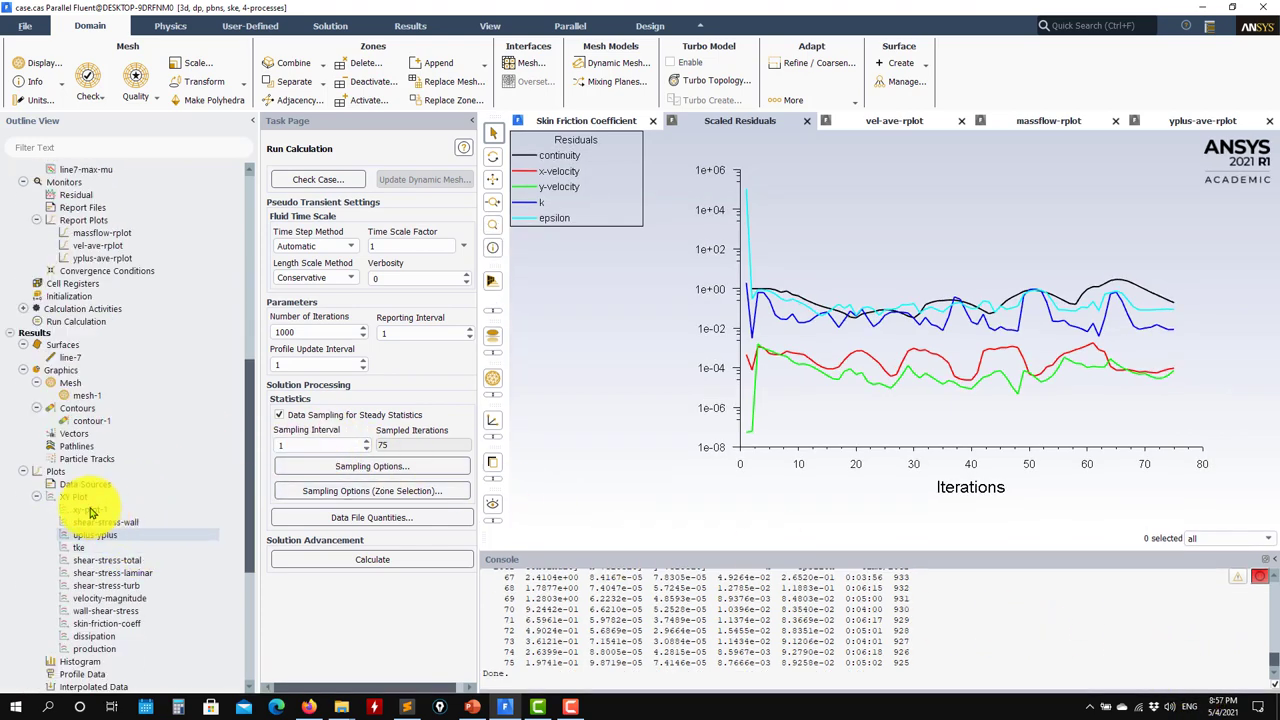
{"action": "double_click", "coordinate": [110, 535]}
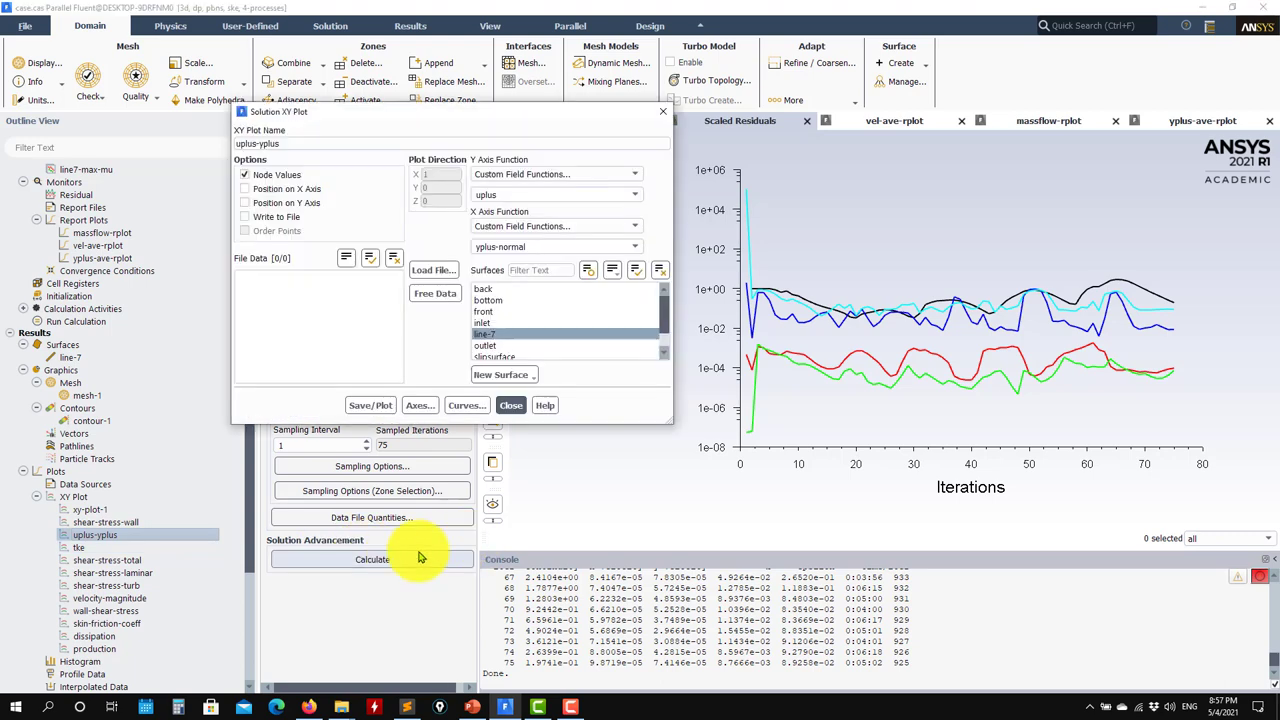
{"action": "left_click", "coordinate": [370, 406]}
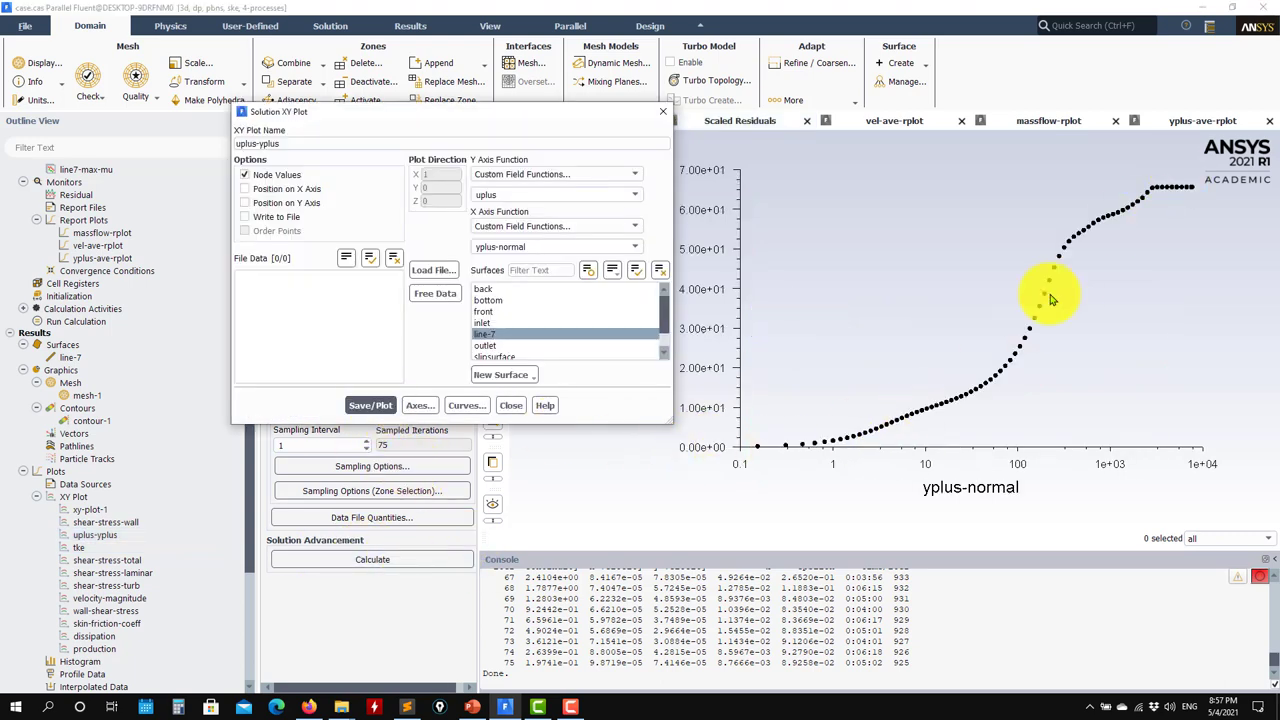
{"action": "left_click", "coordinate": [510, 405]}
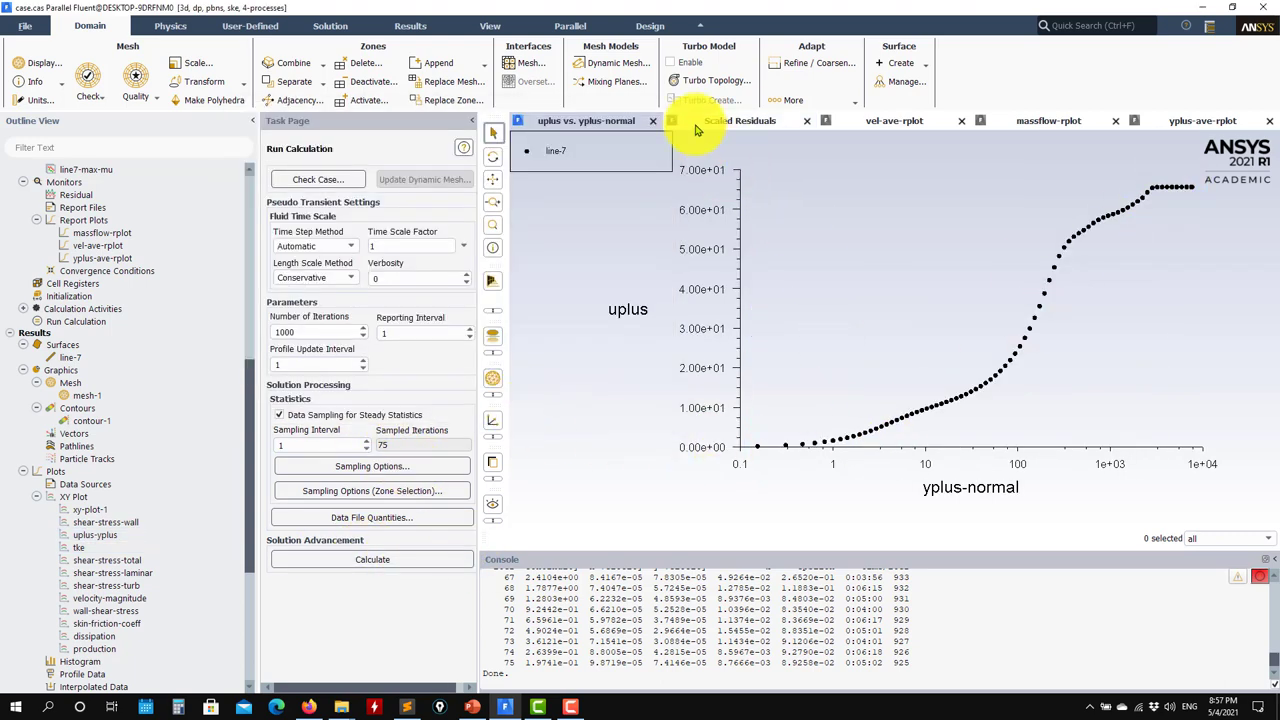
{"action": "left_click", "coordinate": [731, 121]}
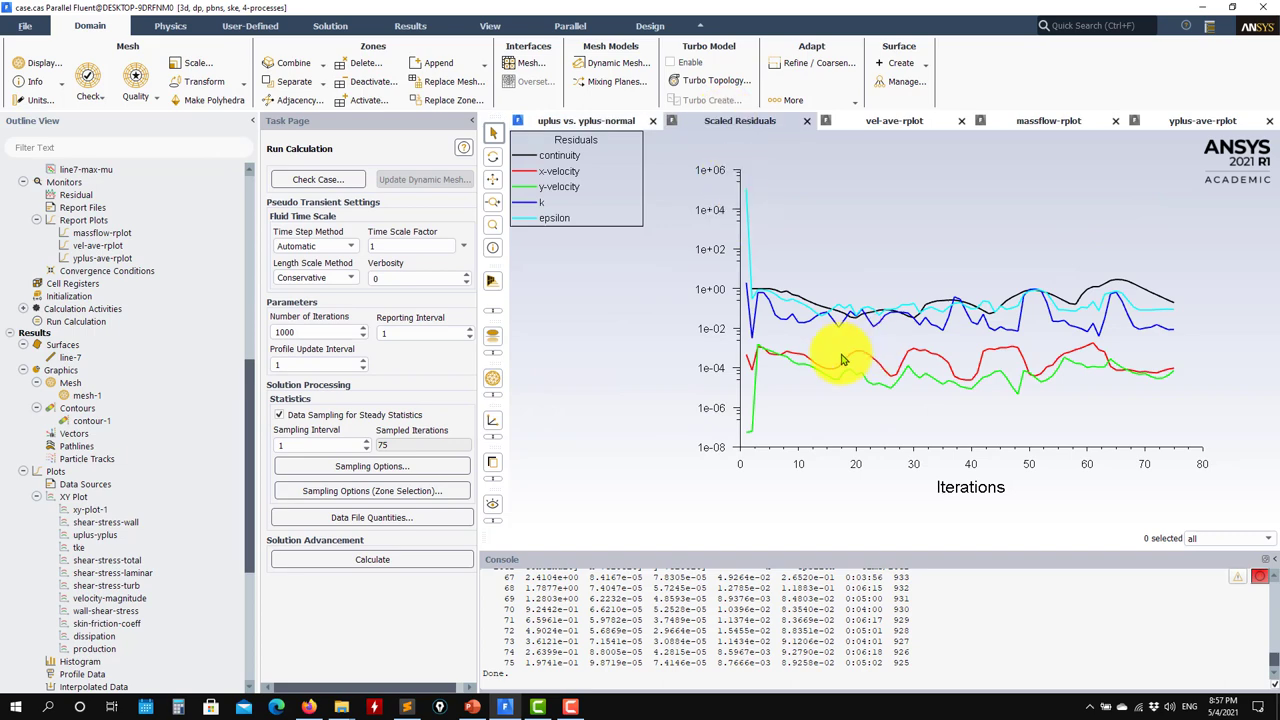
Change the near-wall treatment of the standard k-epsilon model to Scalable Wall Functions
{"action": "scroll", "coordinate": [115, 450], "scroll_direction": "up", "scroll_amount": 12}
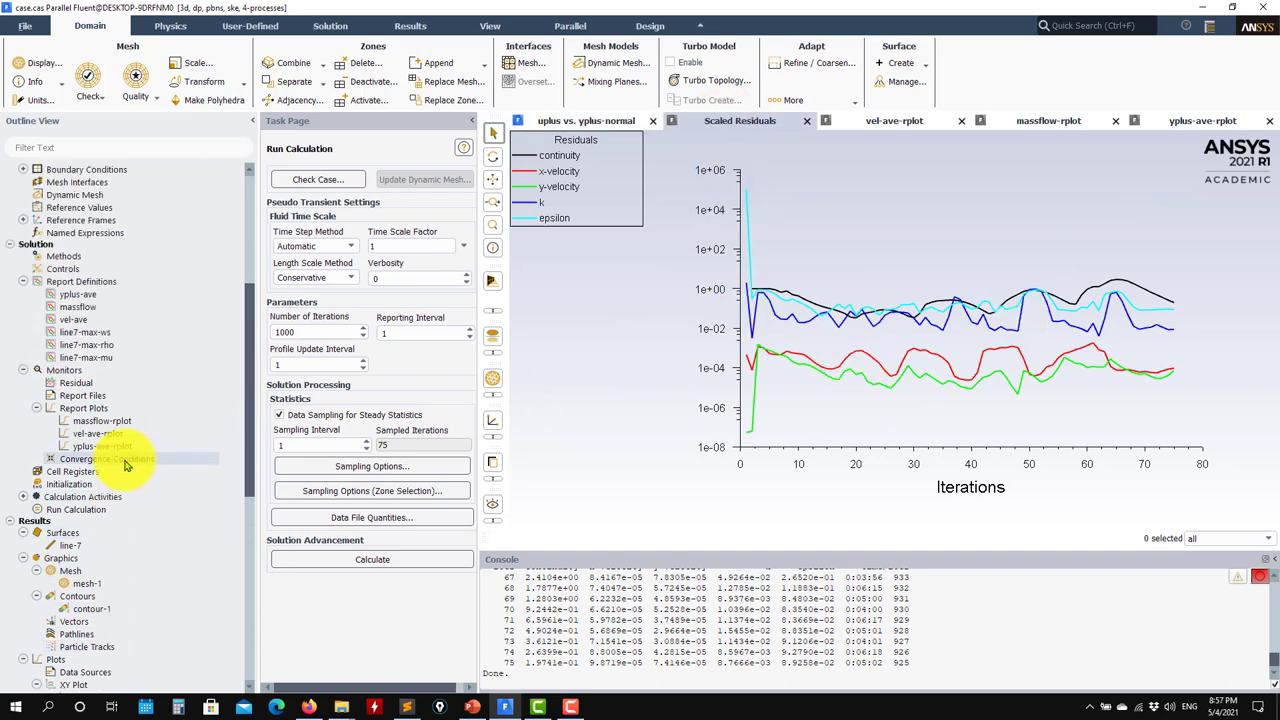
{"action": "double_click", "coordinate": [172, 234]}
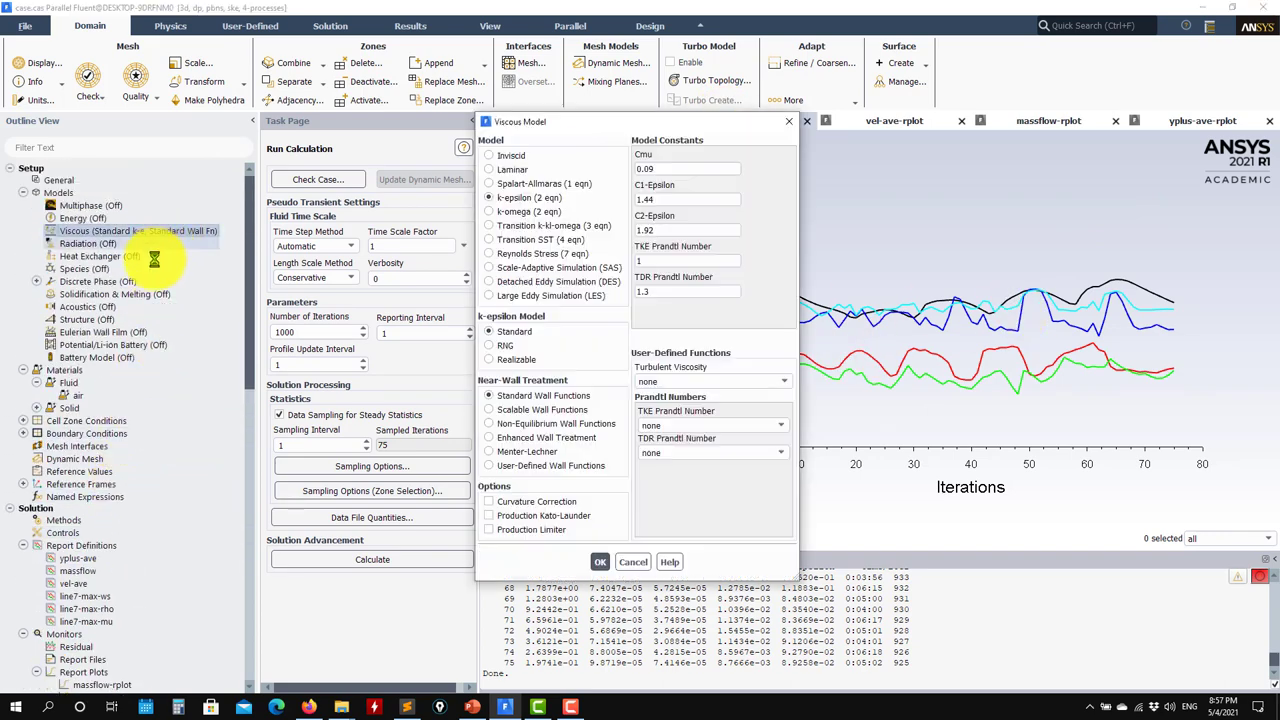
{"action": "left_click", "coordinate": [573, 414]}
{"action": "left_click", "coordinate": [600, 561]}
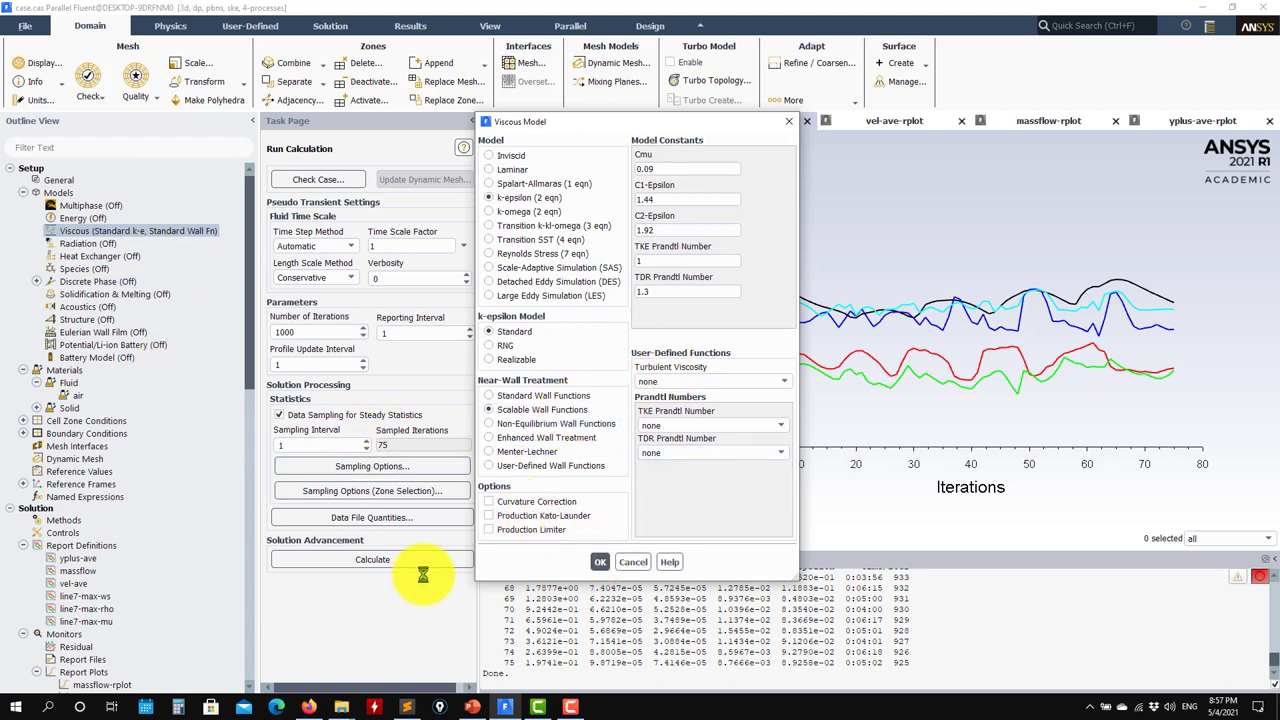
Continue the calculation to completion while checking the residuals and the y-plus, mass flow and average velocity monitors
{"action": "left_click", "coordinate": [420, 564]}
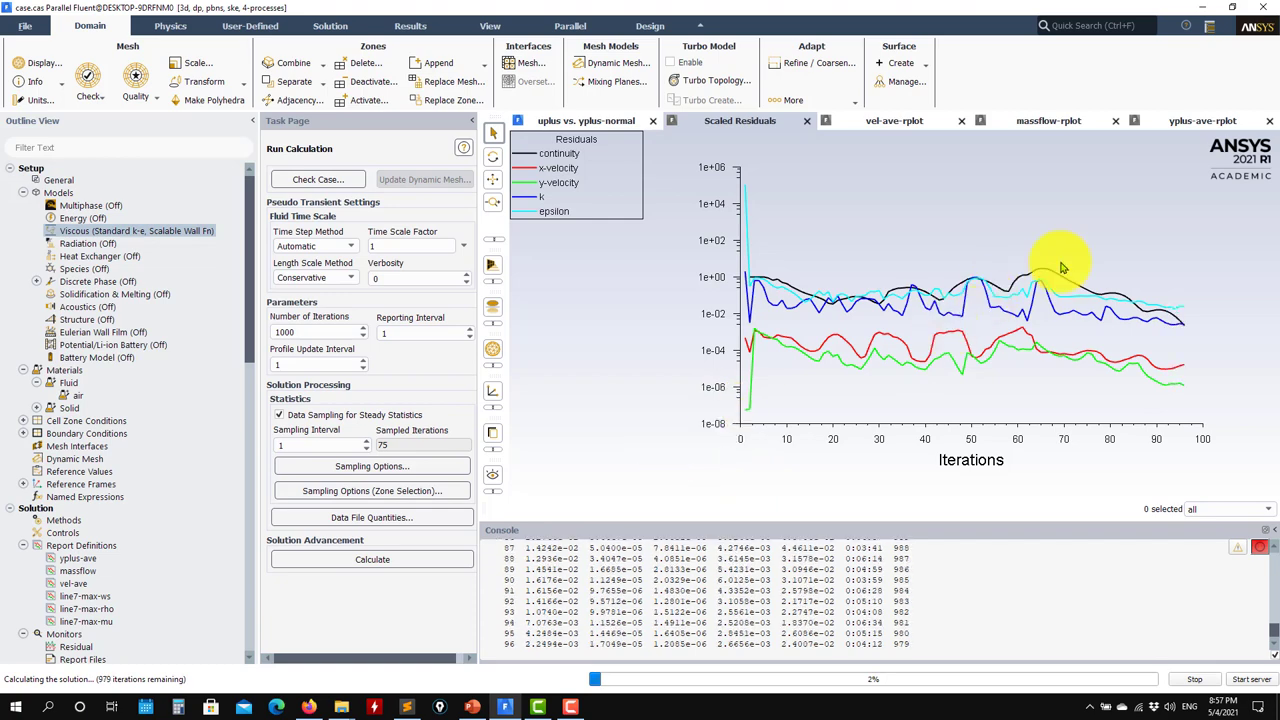
{"action": "left_click", "coordinate": [1185, 120]}
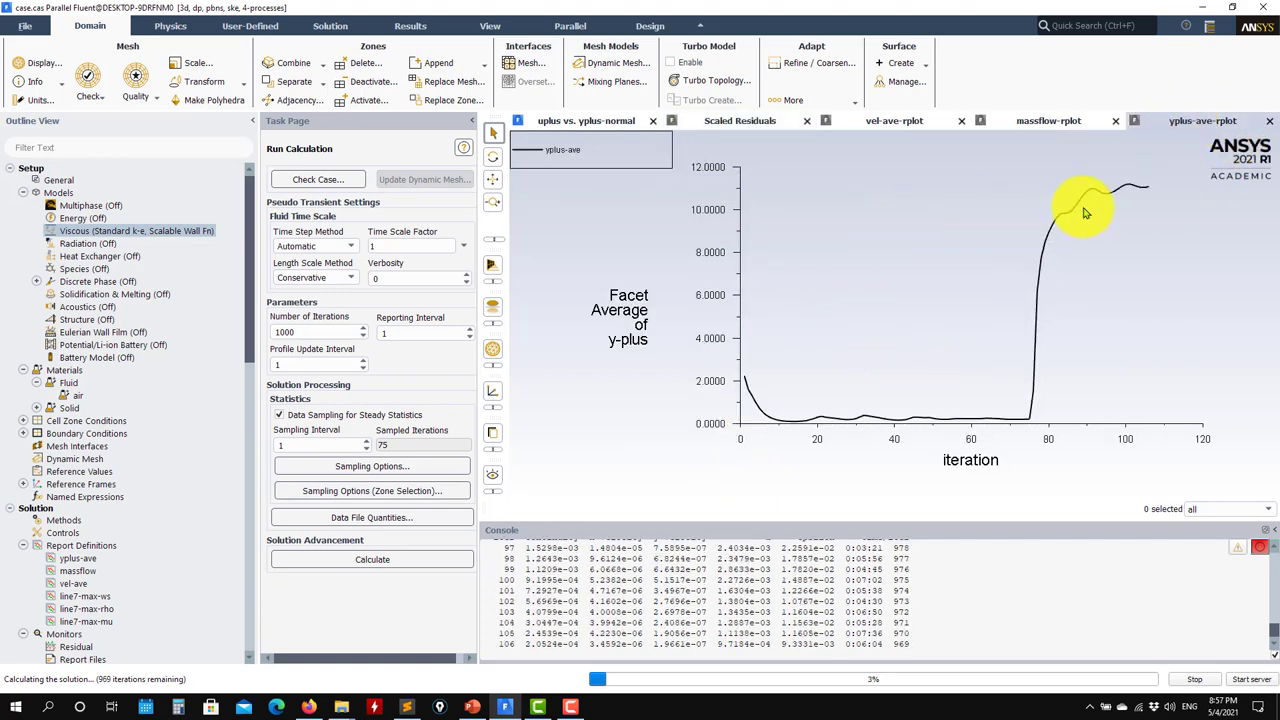
{"action": "left_click", "coordinate": [1067, 128]}
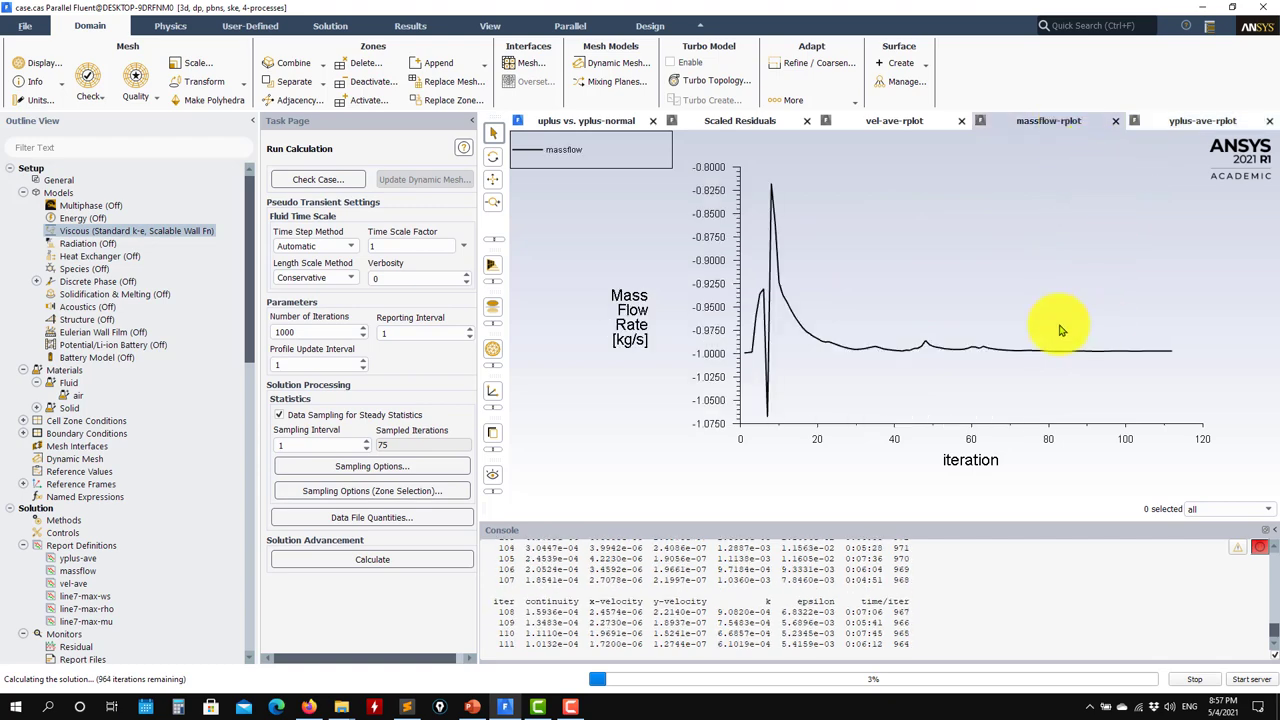
{"action": "left_click", "coordinate": [885, 121]}
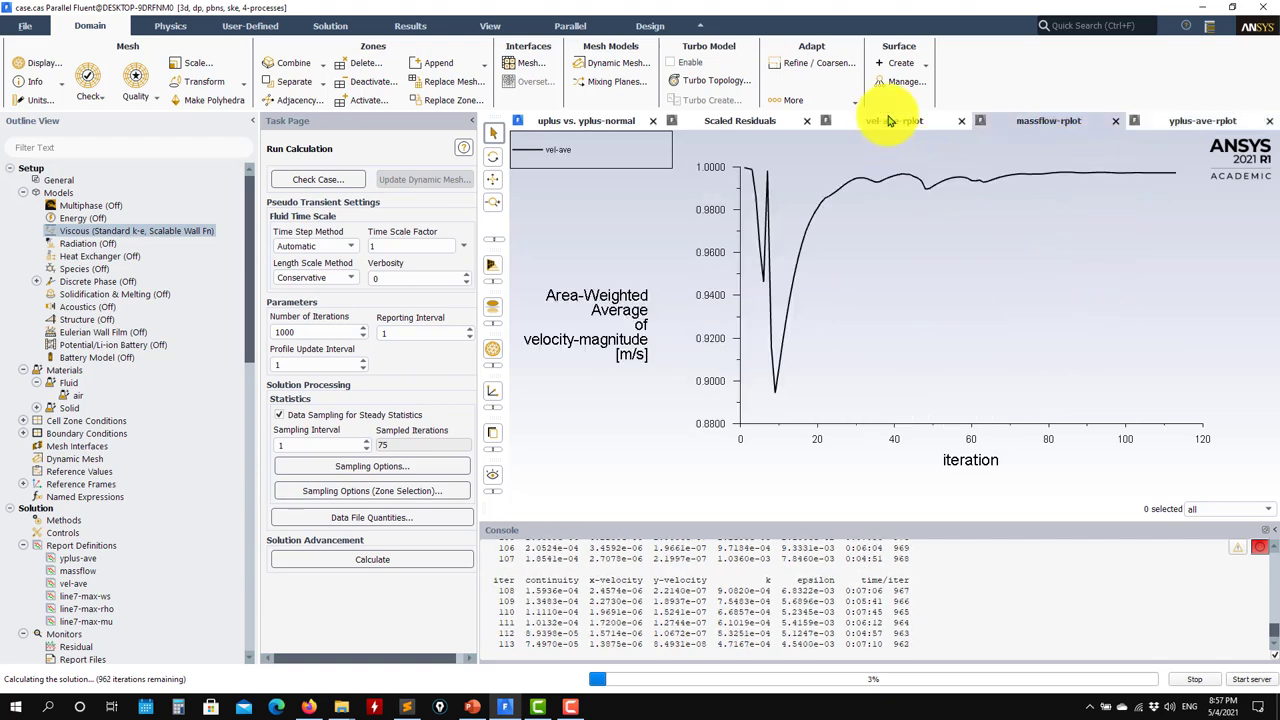
{"action": "left_click", "coordinate": [750, 121]}
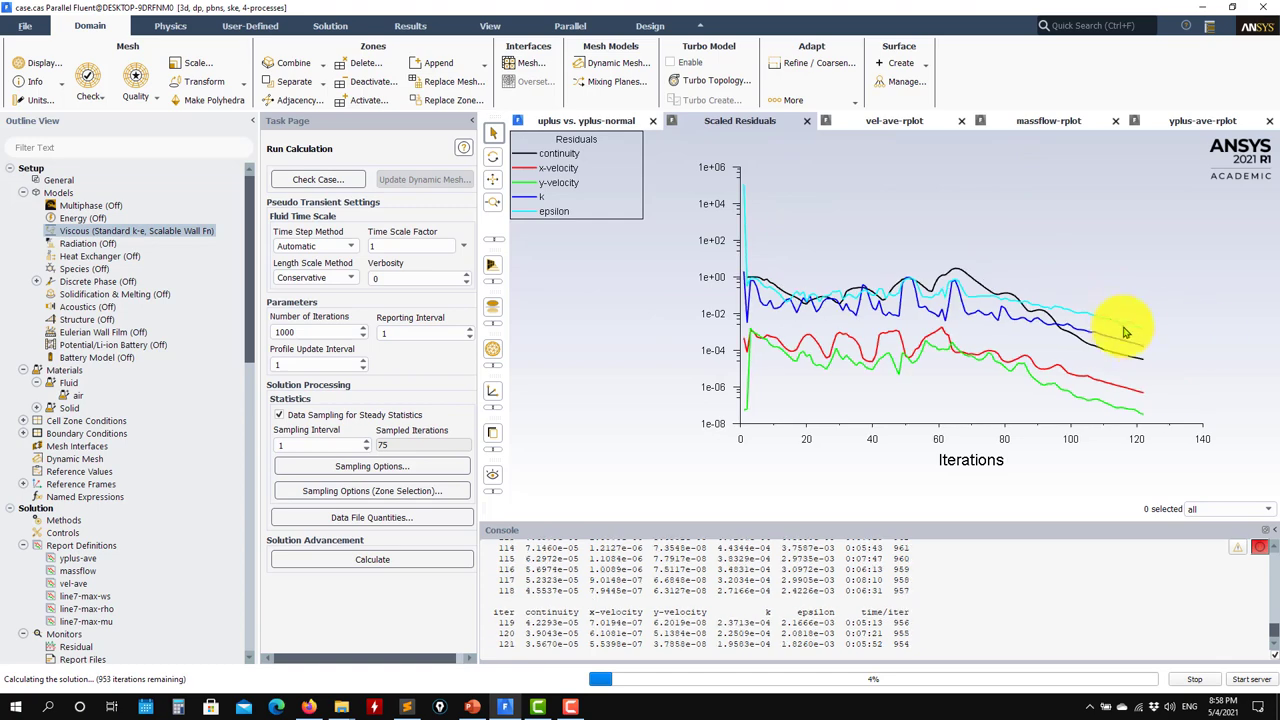
{"action": "left_click", "coordinate": [1185, 121]}
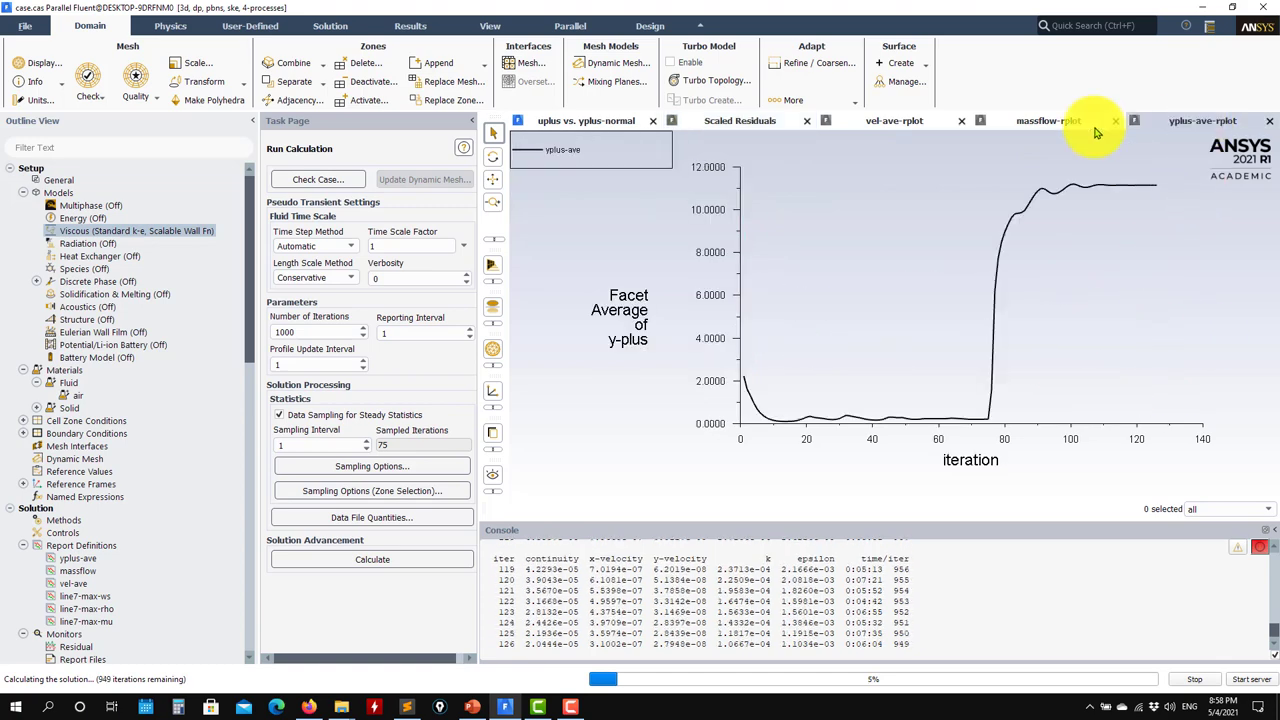
{"action": "left_click", "coordinate": [730, 121]}
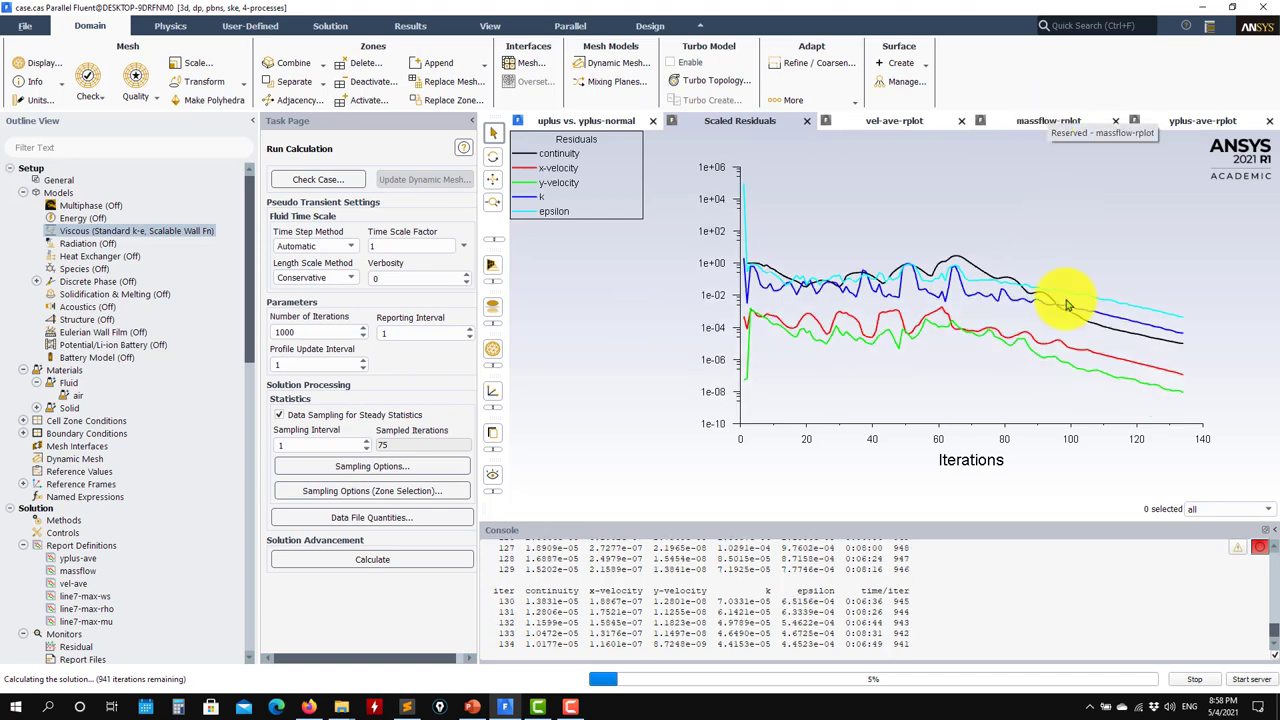
{"action": "left_click", "coordinate": [666, 367]}
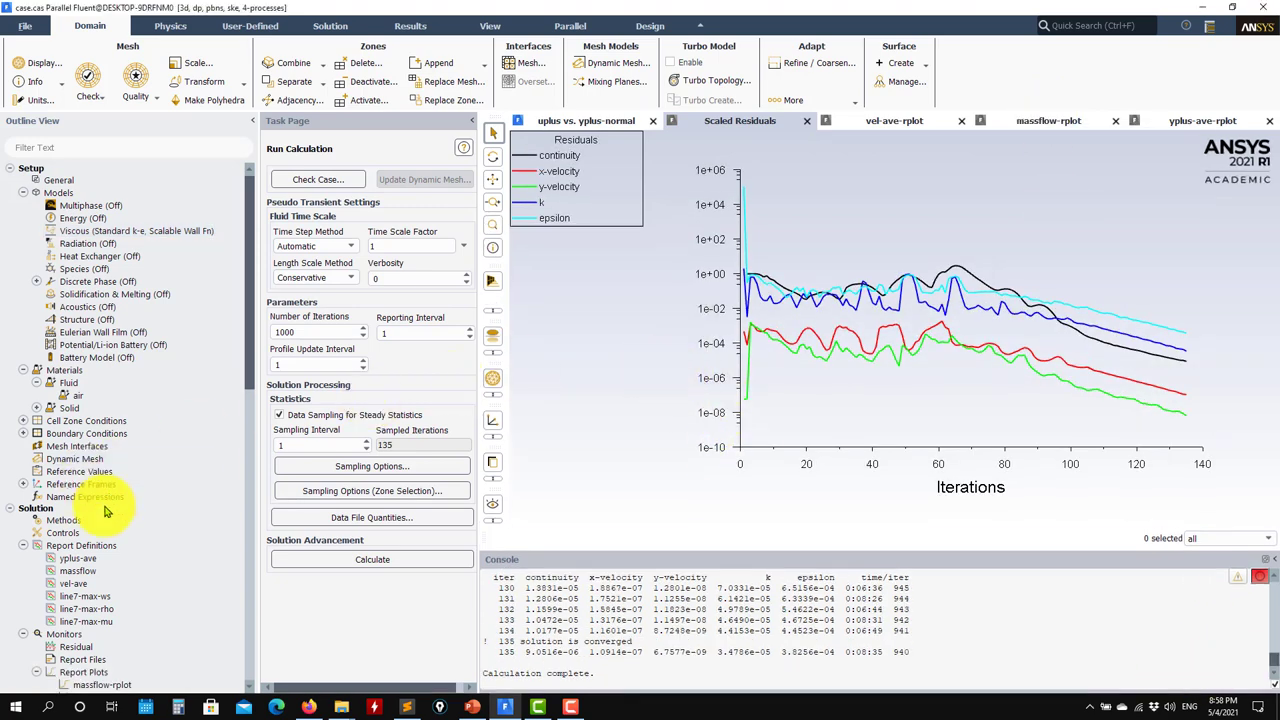
Plot the uplus-yplus profile along line-7 for the scalable wall function solution
{"action": "scroll", "coordinate": [120, 565], "scroll_direction": "down", "scroll_amount": 4}
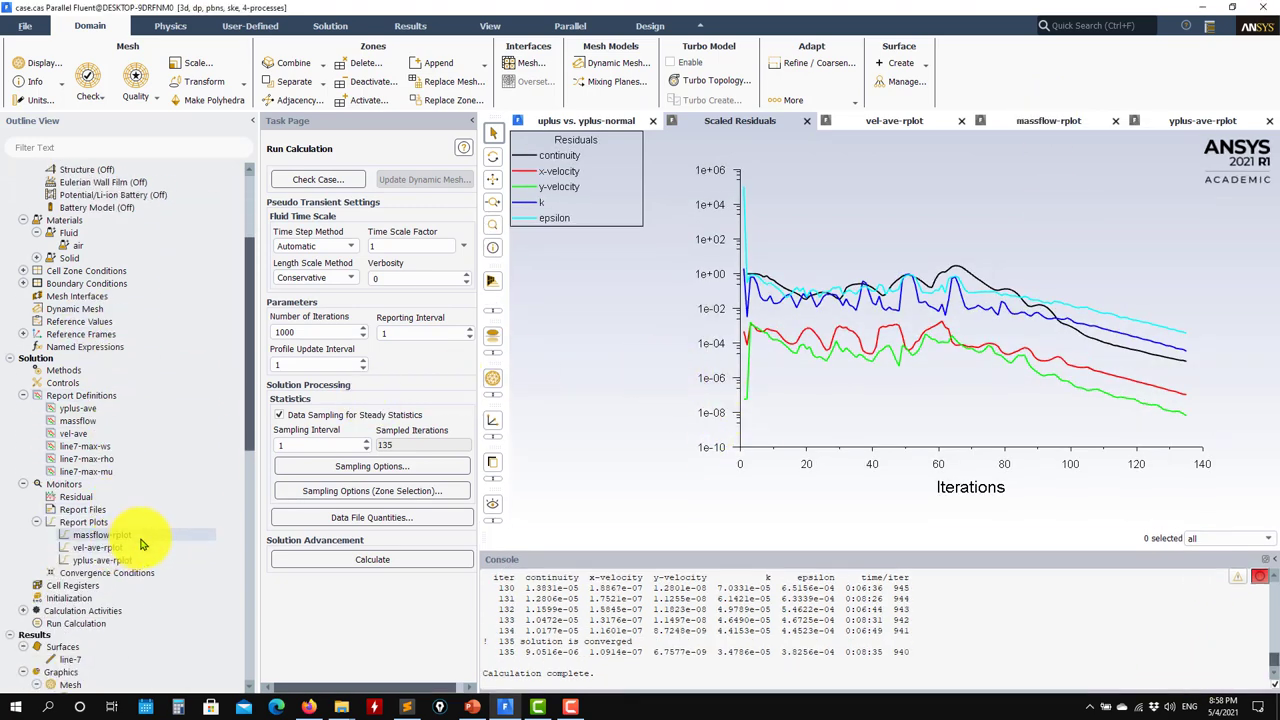
{"action": "scroll", "coordinate": [128, 563], "scroll_direction": "down", "scroll_amount": 3}
{"action": "scroll", "coordinate": [141, 541], "scroll_direction": "up", "scroll_amount": 4}
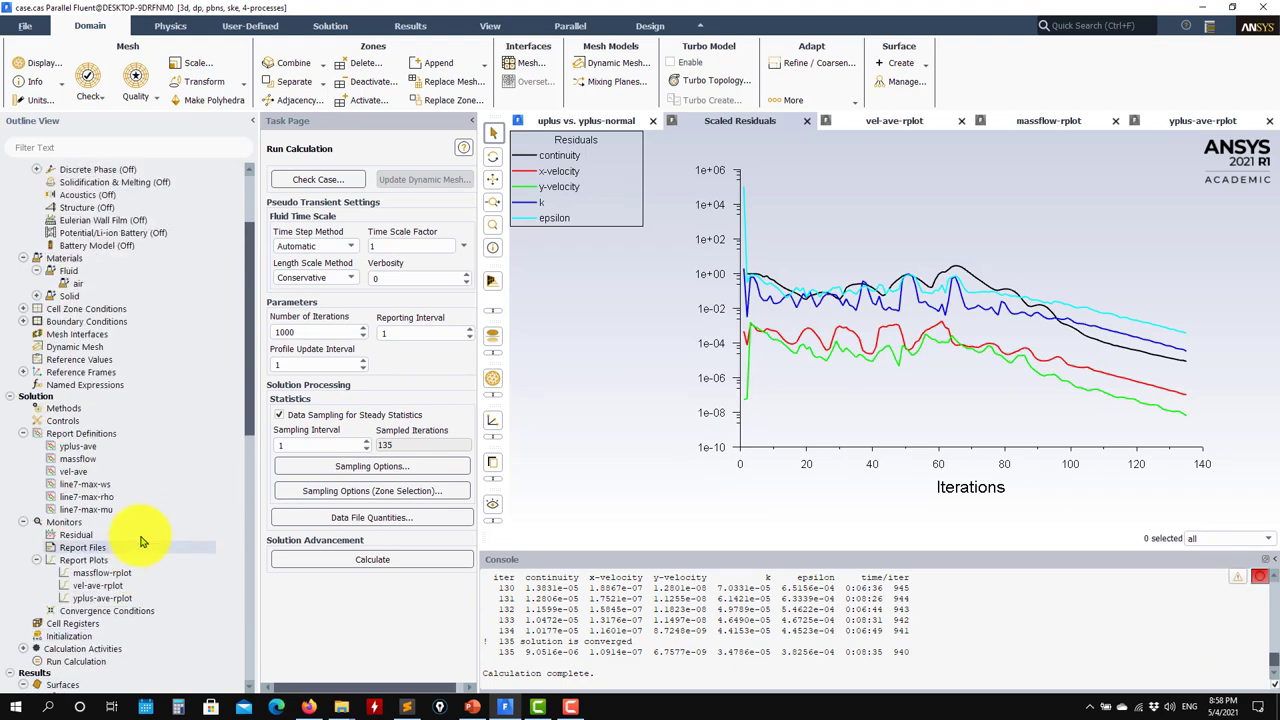
{"action": "scroll", "coordinate": [148, 474], "scroll_direction": "down", "scroll_amount": 7}
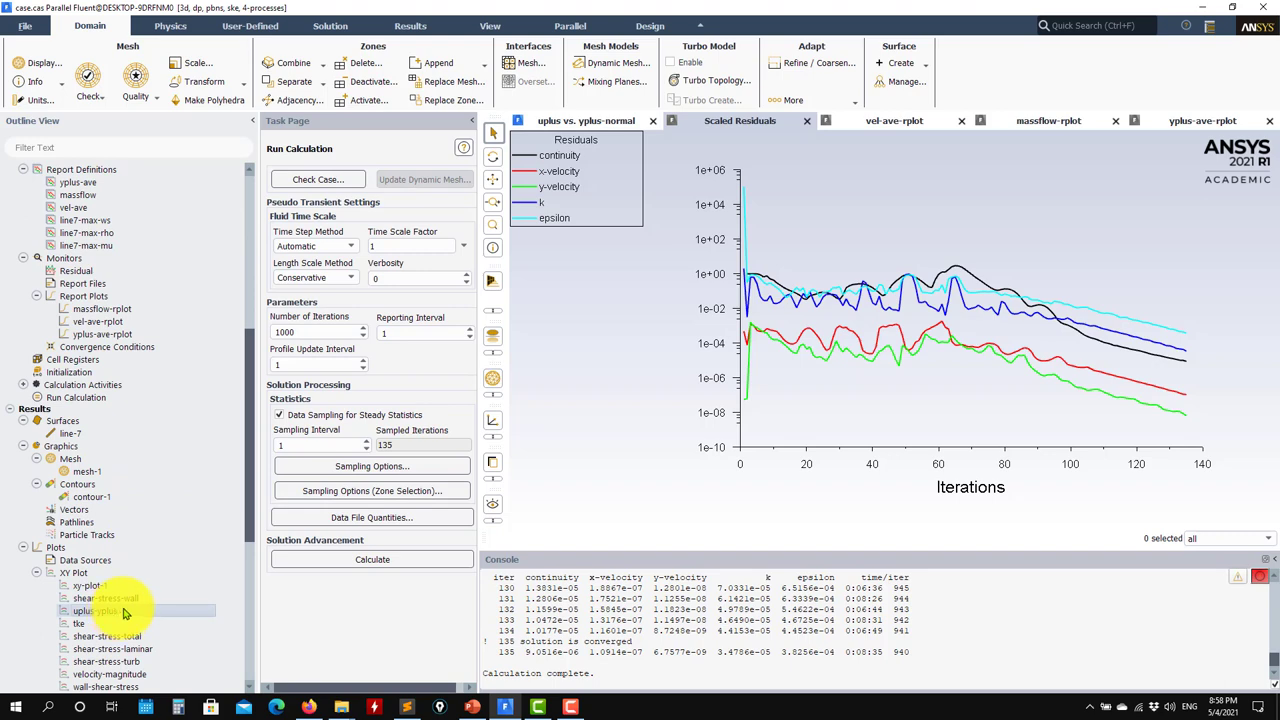
{"action": "double_click", "coordinate": [118, 611]}
{"action": "left_click", "coordinate": [366, 405]}
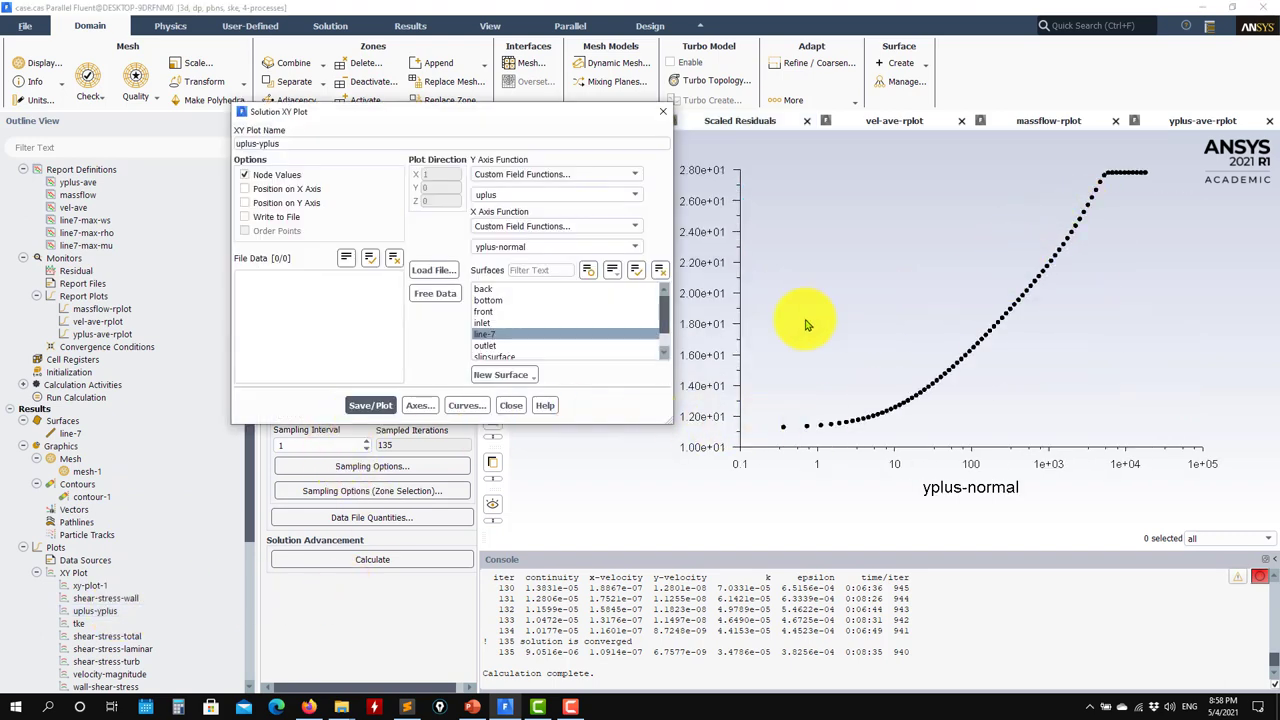
Load the Spalding law y+ vs. u+ validation file into the uplus-yplus plot and overlay it on the line-7 profile
{"action": "left_click", "coordinate": [434, 270]}
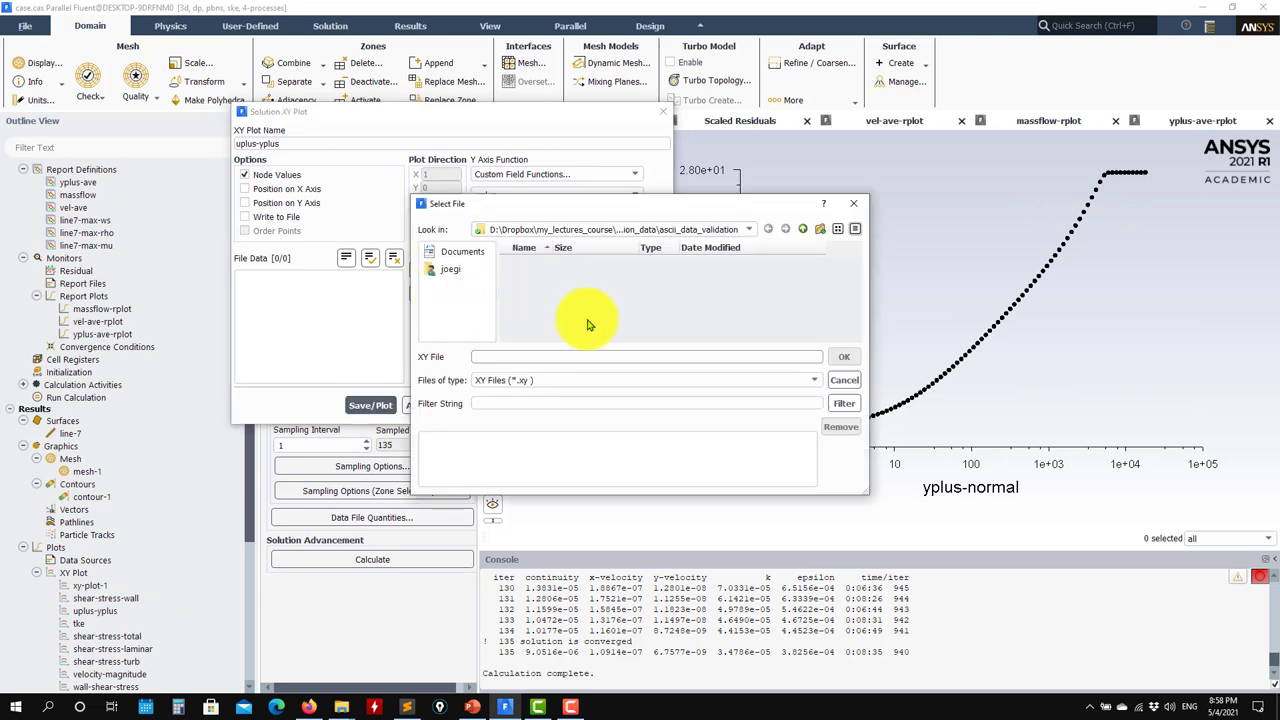
{"action": "left_click", "coordinate": [788, 379]}
{"action": "left_click", "coordinate": [551, 403]}
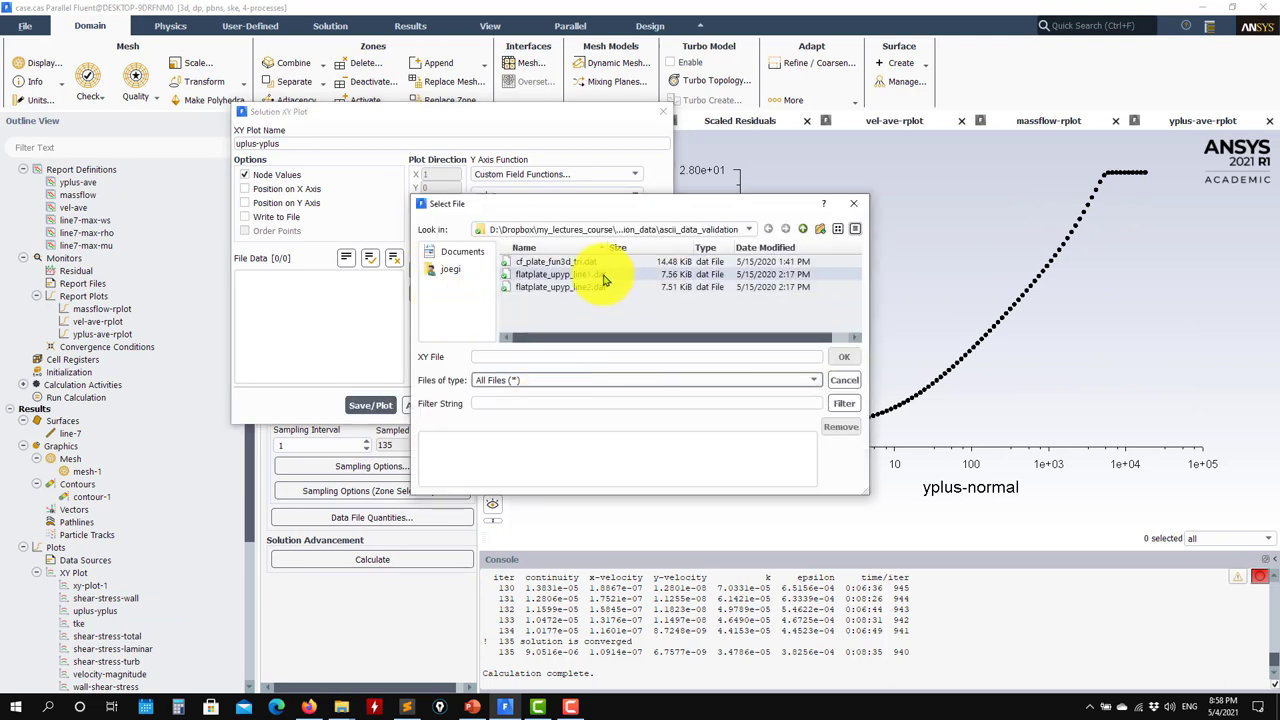
{"action": "left_click", "coordinate": [802, 229]}
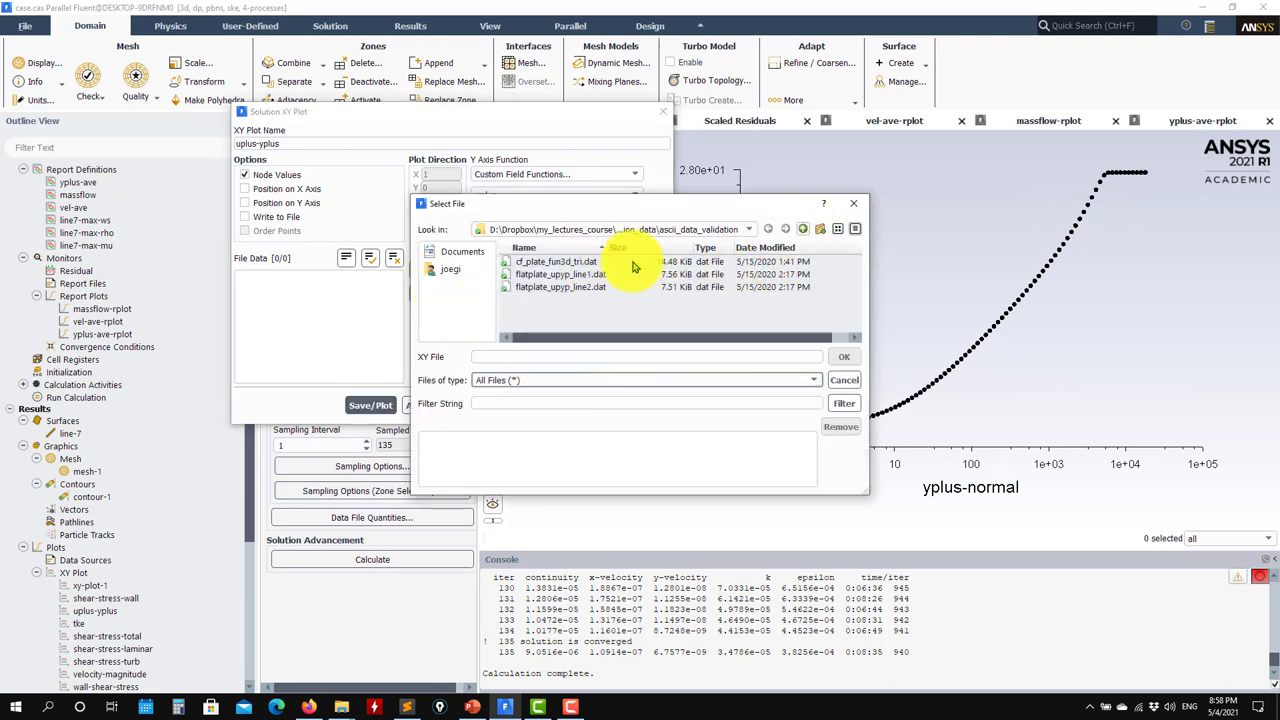
{"action": "double_click", "coordinate": [565, 262]}
{"action": "double_click", "coordinate": [562, 275]}
{"action": "left_click", "coordinate": [844, 357]}
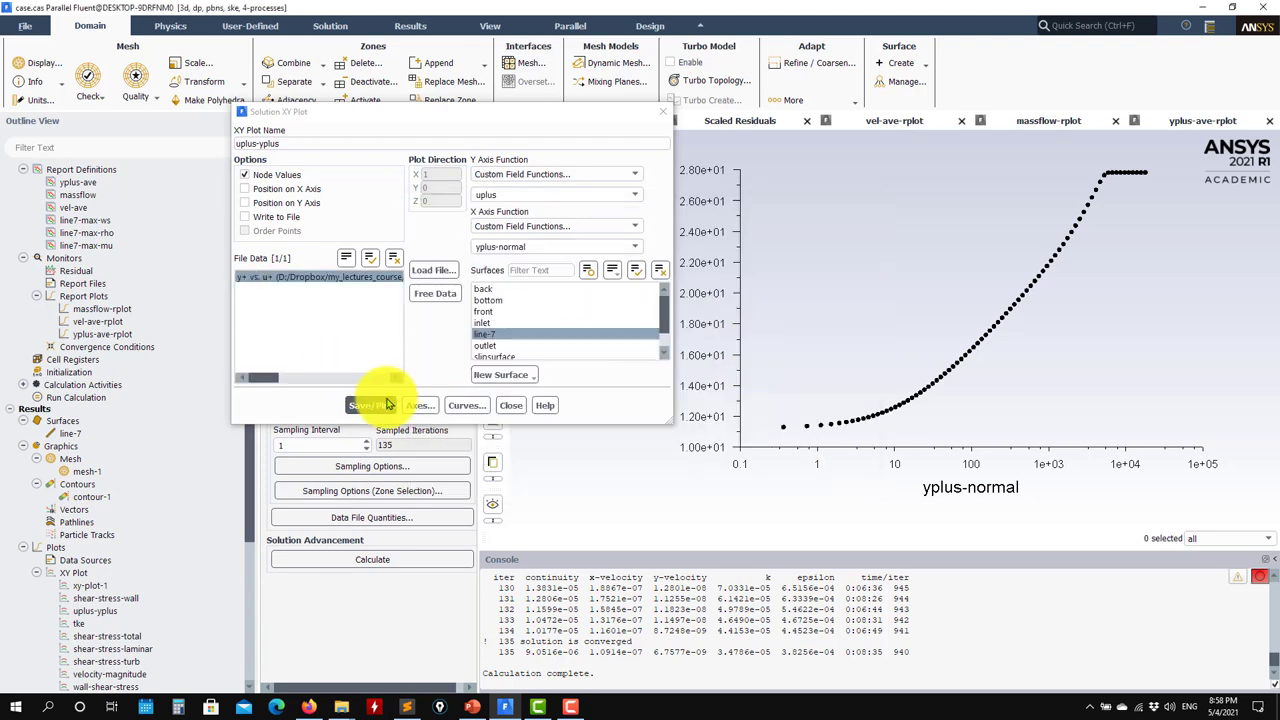
{"action": "left_click", "coordinate": [370, 405]}
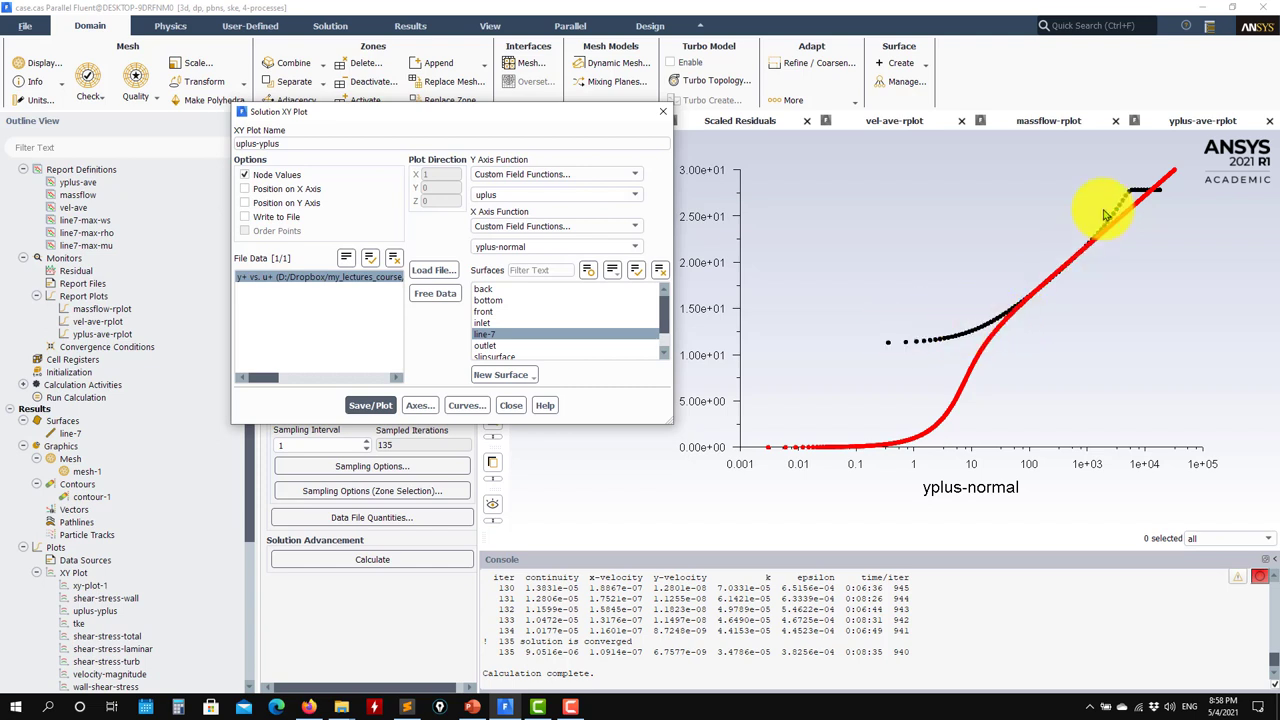
{"action": "left_click", "coordinate": [511, 405]}
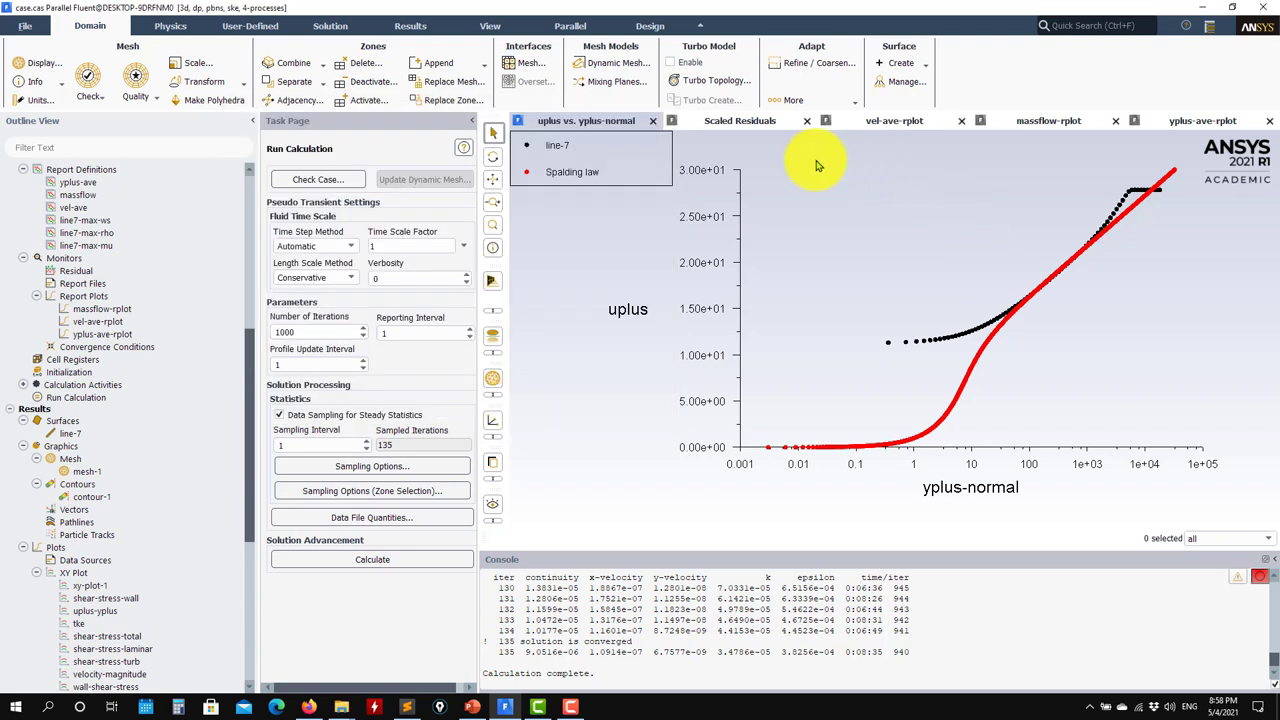
Review the average velocity, mass flow and average y-plus report plots of the finished run
{"action": "left_click", "coordinate": [892, 120]}
{"action": "left_click", "coordinate": [1046, 120]}
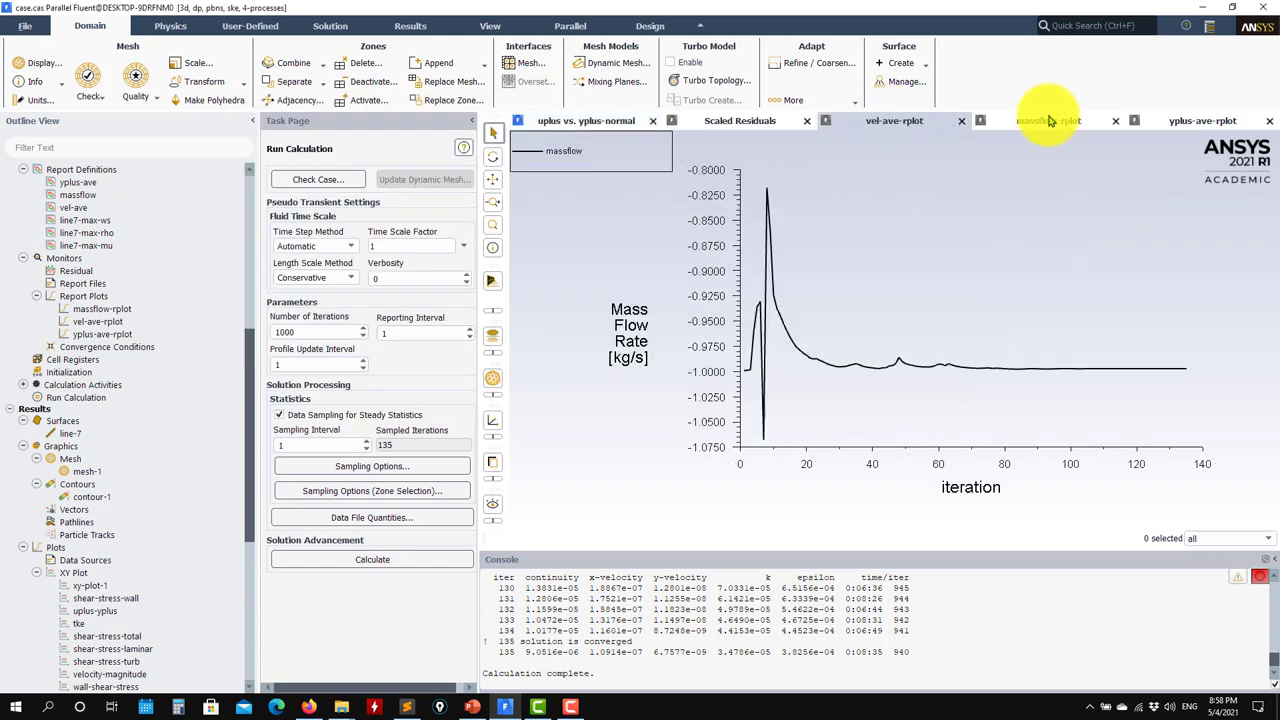
{"action": "left_click", "coordinate": [1190, 120]}
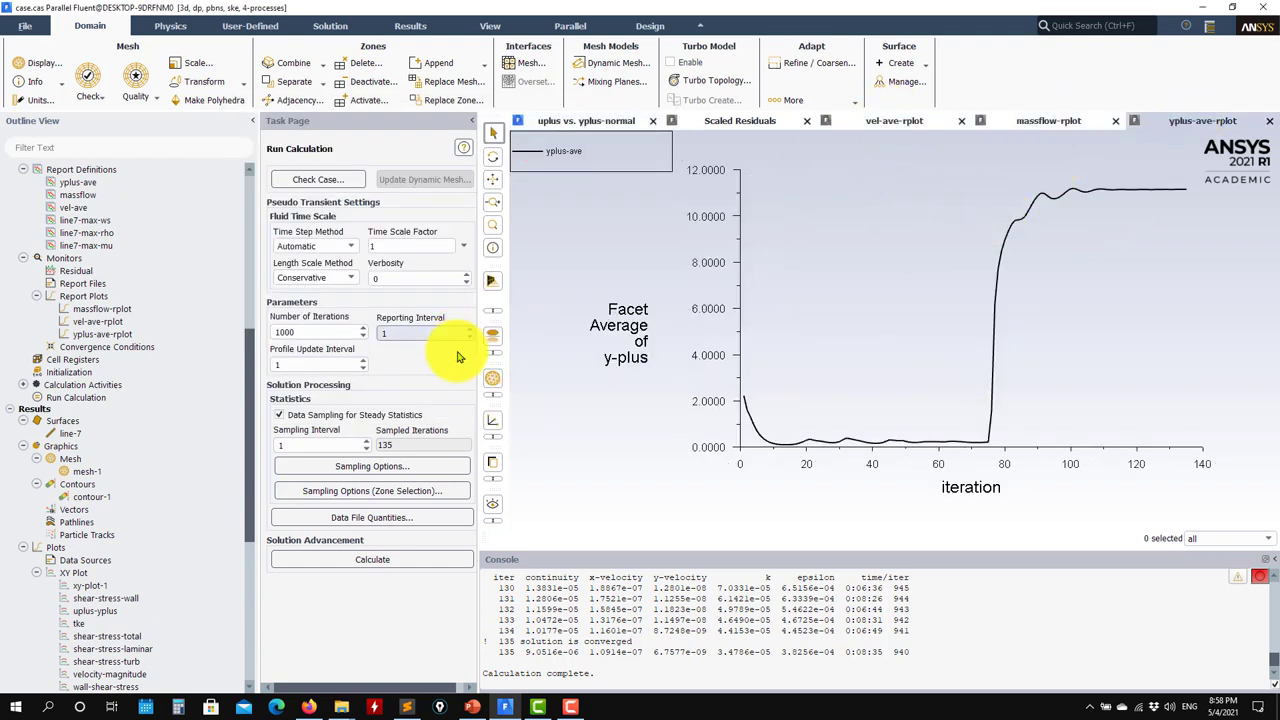
Switch the near-wall treatment of the standard k-epsilon model to Enhanced Wall Treatment
{"action": "left_click_drag", "start_coordinate": [254, 369], "coordinate": [250, 187]}
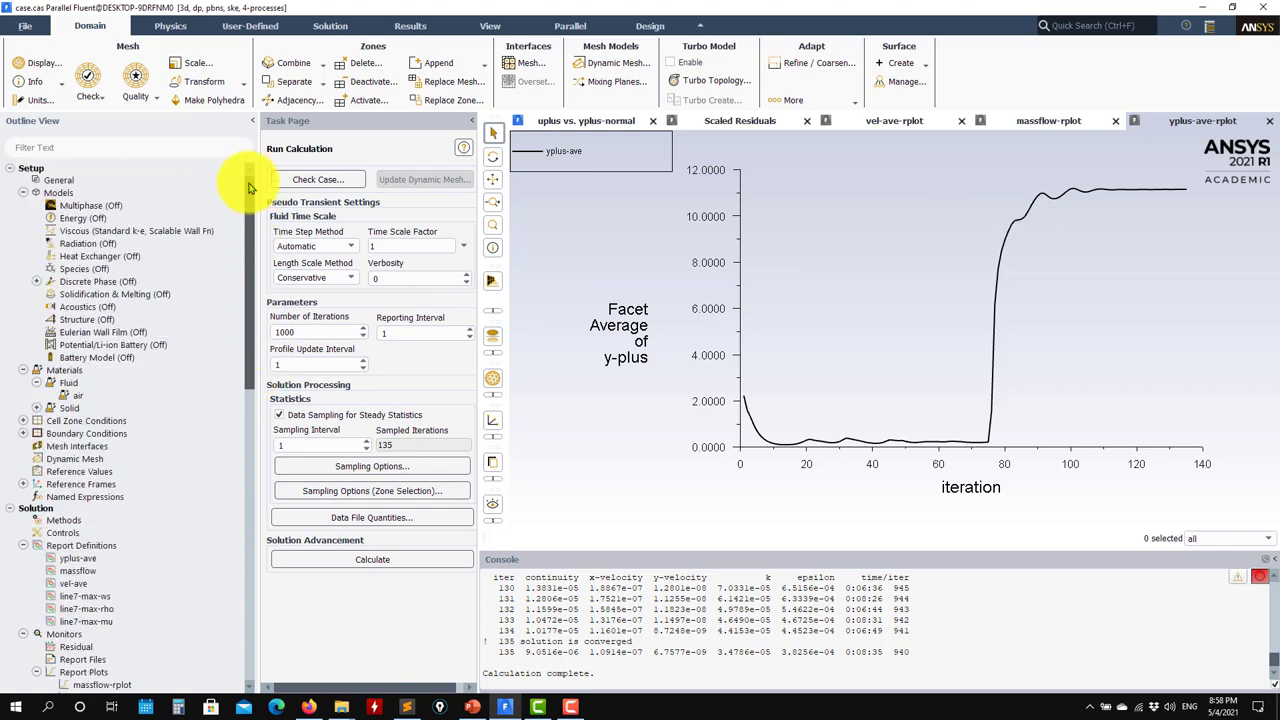
{"action": "double_click", "coordinate": [155, 238]}
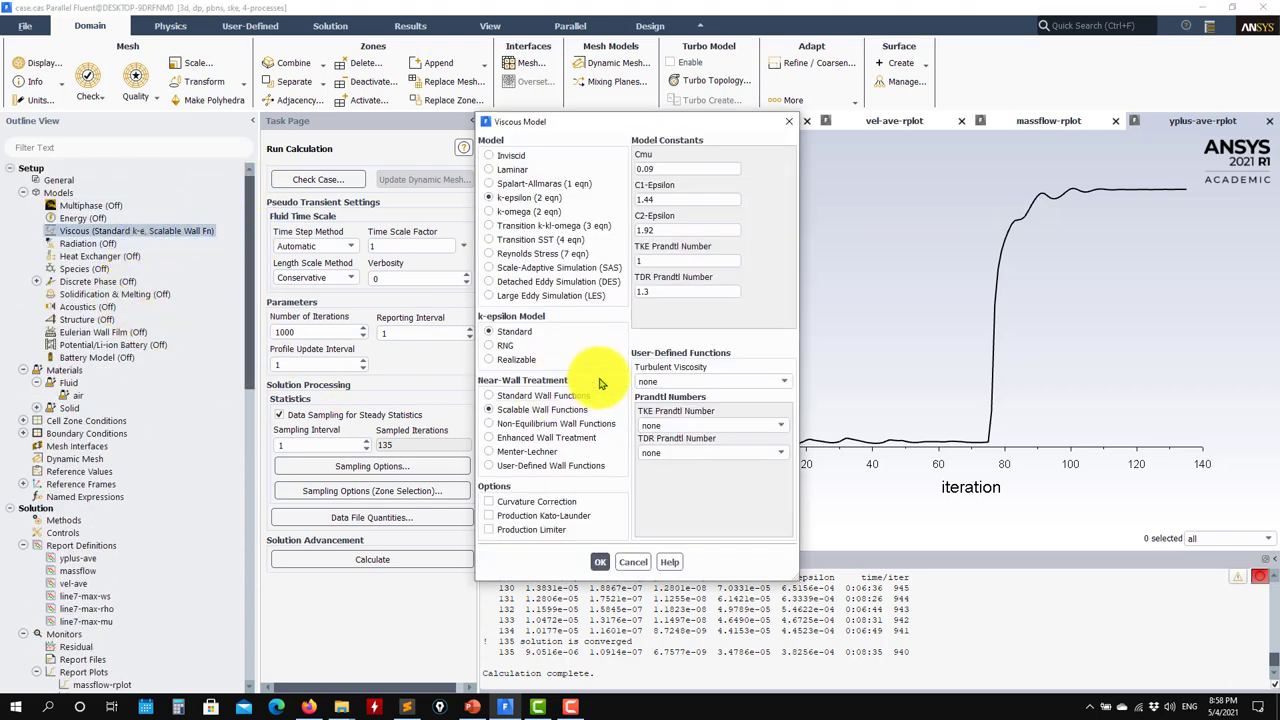
{"action": "left_click", "coordinate": [508, 438]}
{"action": "left_click", "coordinate": [585, 600]}
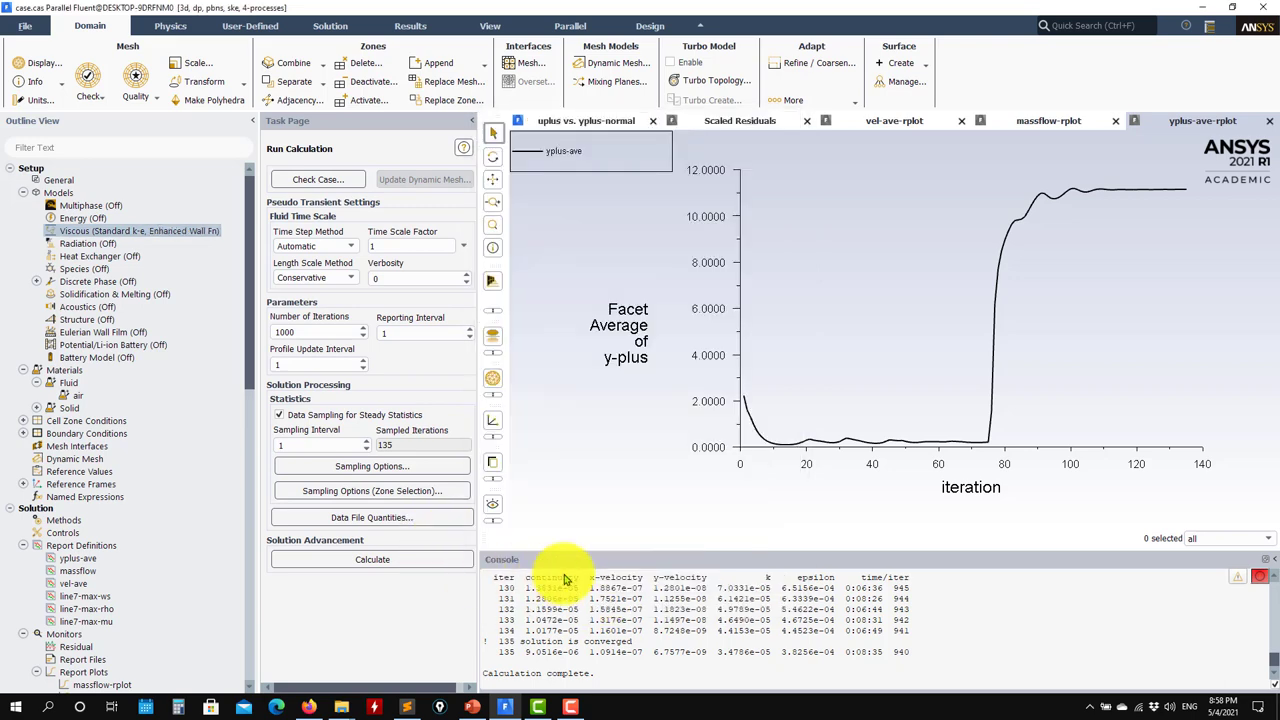
Continue the calculation with enhanced wall treatment to completion while checking the mass flow, average velocity and y-plus monitors
{"action": "left_click", "coordinate": [420, 565]}
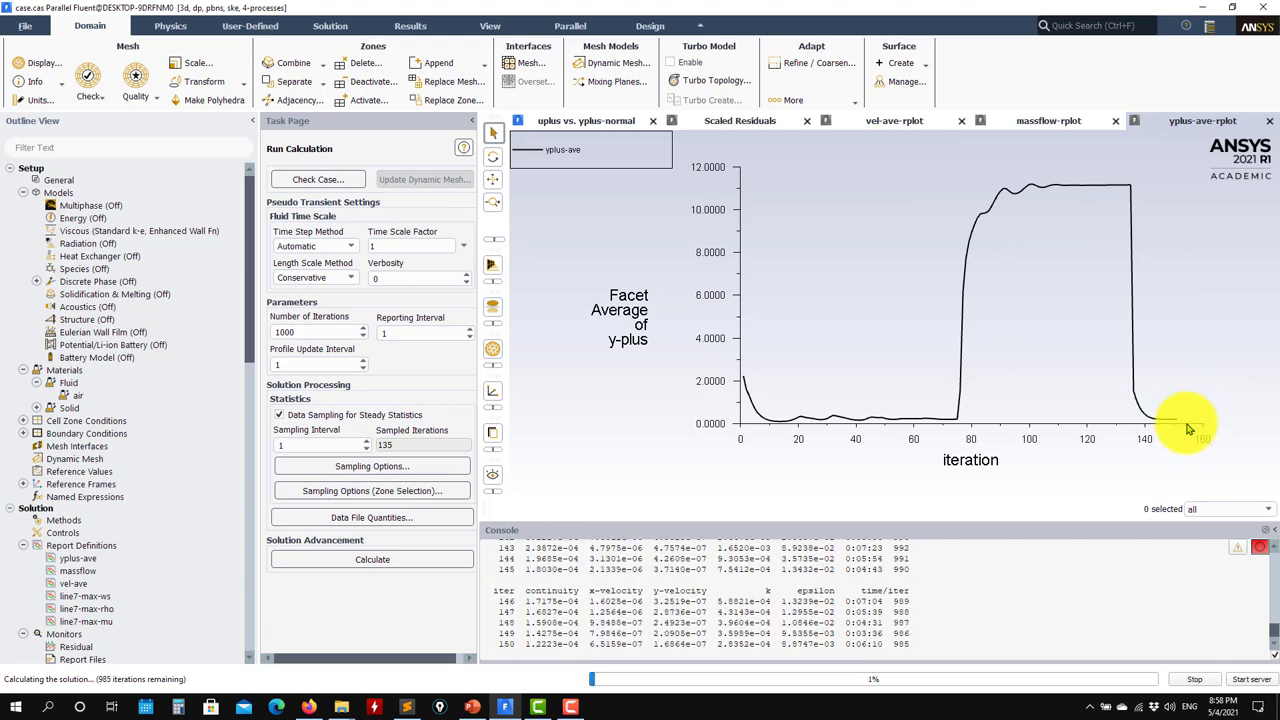
{"action": "left_click", "coordinate": [1047, 121]}
{"action": "left_click", "coordinate": [935, 121]}
{"action": "left_click", "coordinate": [1205, 121]}
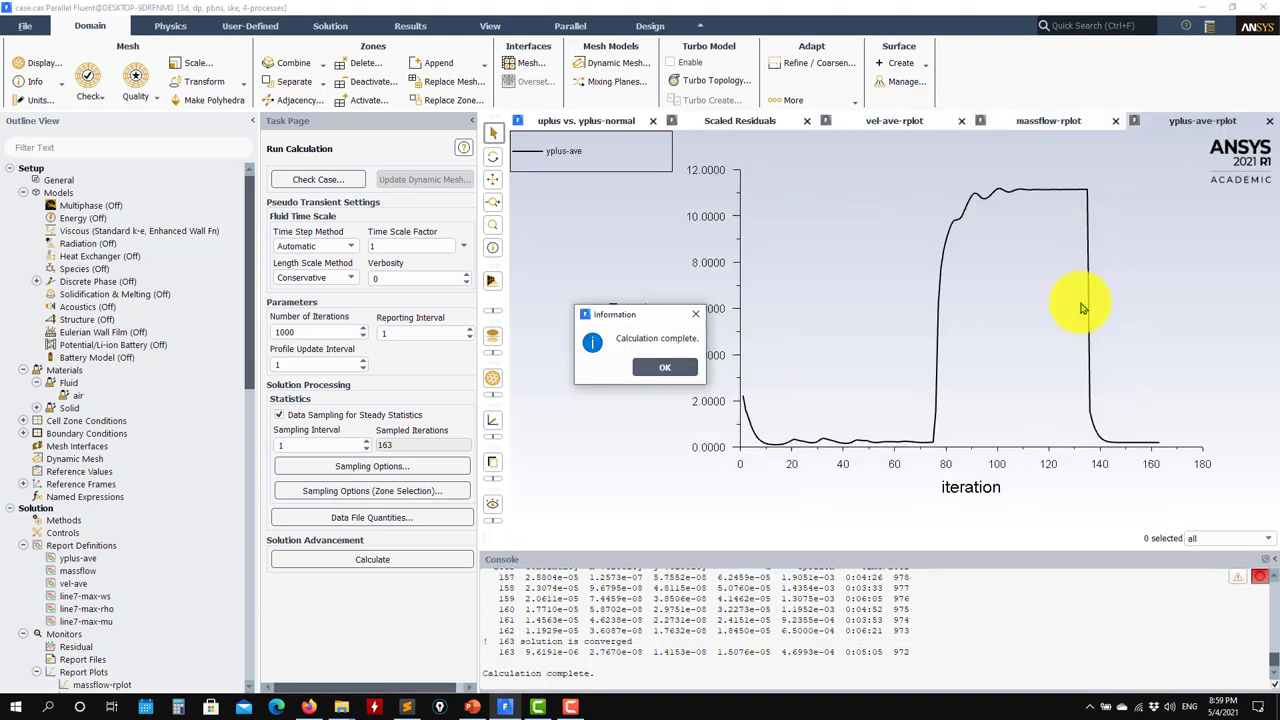
{"action": "left_click", "coordinate": [660, 367]}
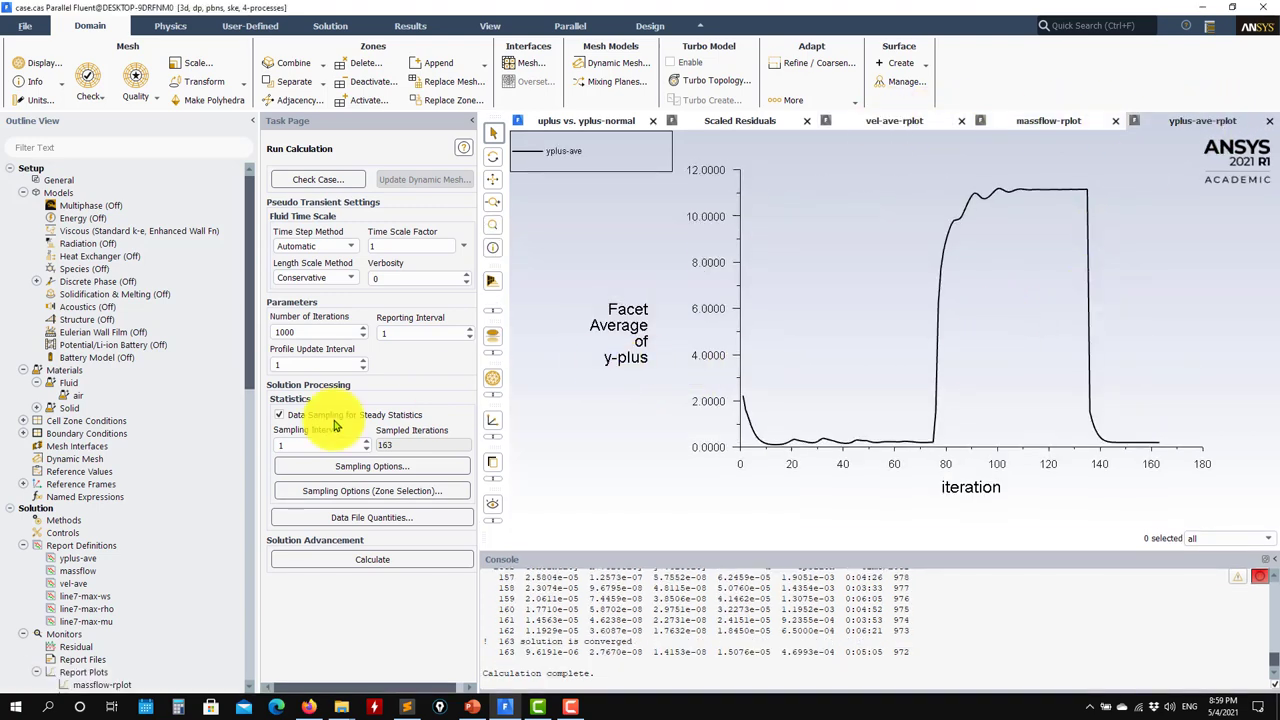
Plot the uplus-yplus profile along line-7 for the enhanced wall treatment solution
{"action": "scroll", "coordinate": [105, 418], "scroll_direction": "down", "scroll_amount": 4}
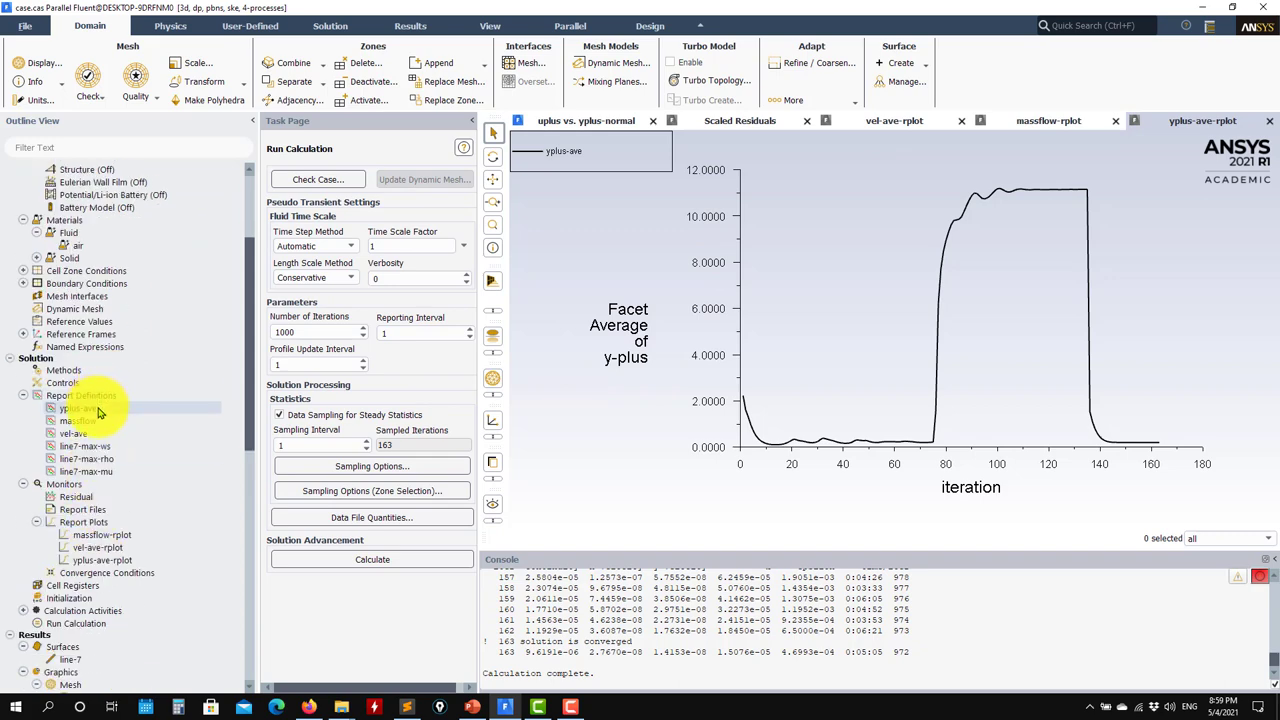
{"action": "scroll", "coordinate": [100, 590], "scroll_direction": "down", "scroll_amount": 5}
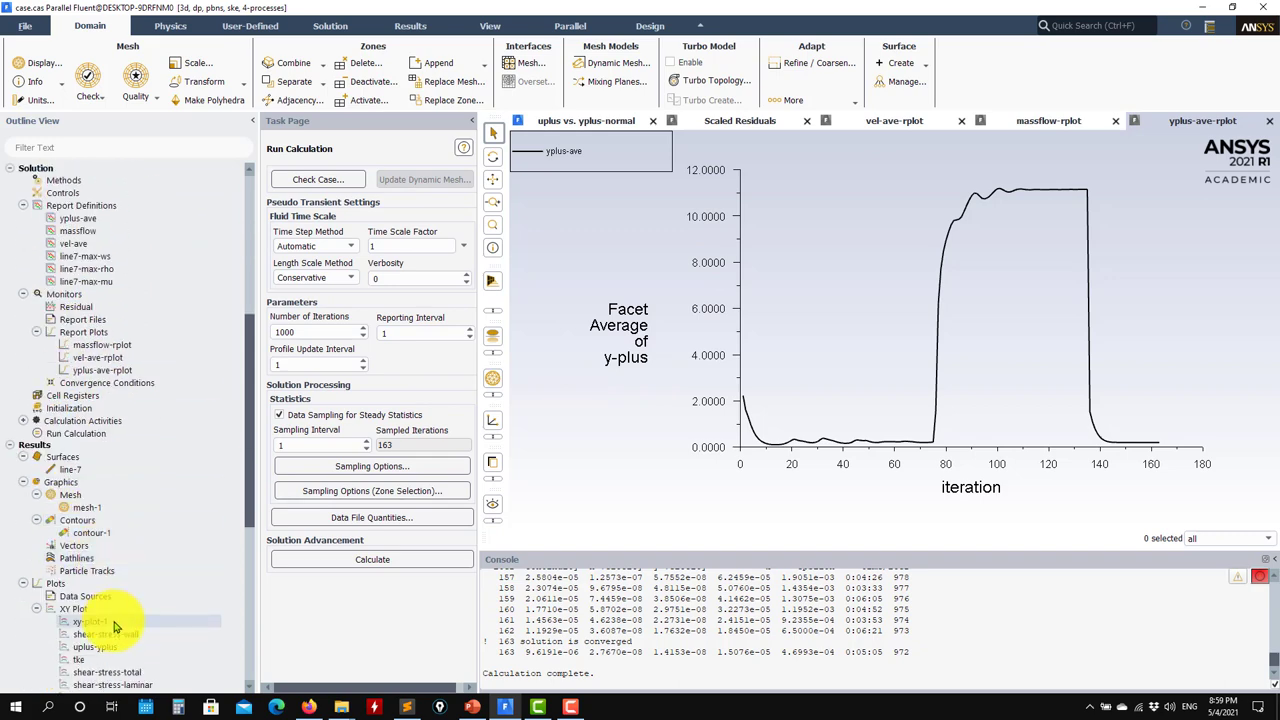
{"action": "scroll", "coordinate": [115, 627], "scroll_direction": "down", "scroll_amount": 2}
{"action": "double_click", "coordinate": [95, 573]}
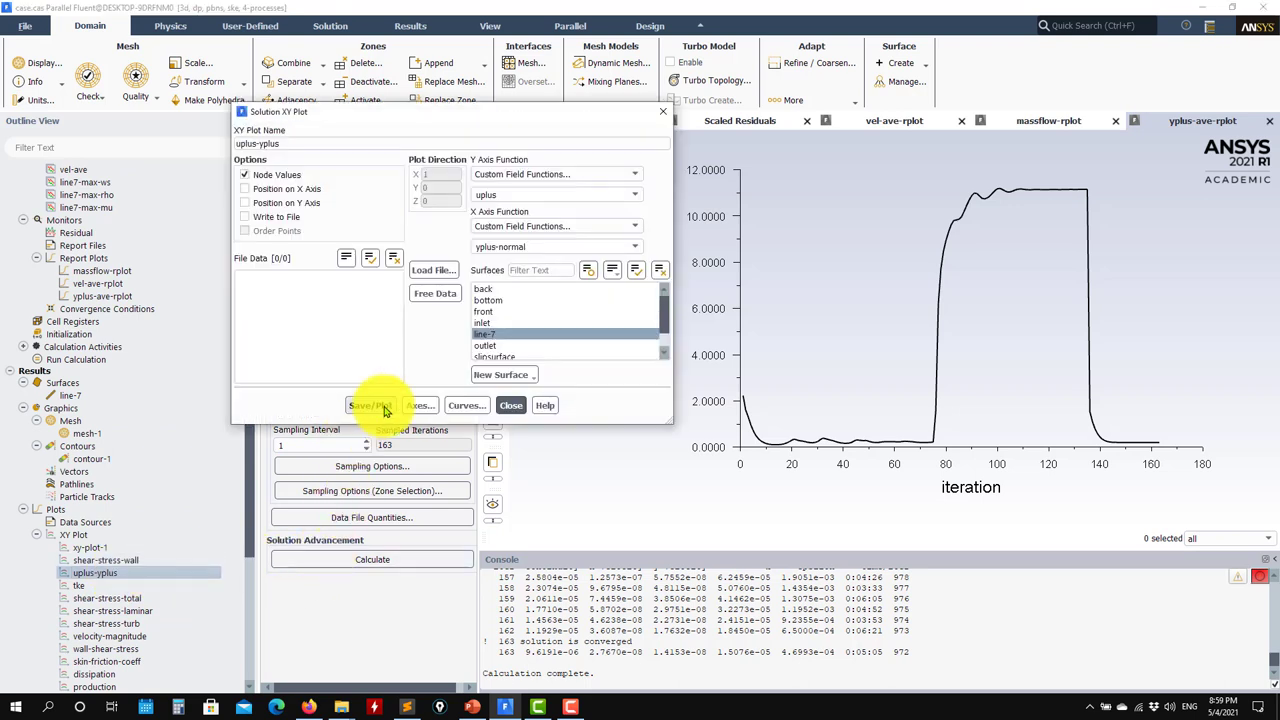
{"action": "left_click", "coordinate": [385, 408]}
Load the Spalding law y+ vs. u+ file into the uplus-yplus plot and overlay it on the enhanced wall treatment profile
{"action": "left_click", "coordinate": [436, 269]}
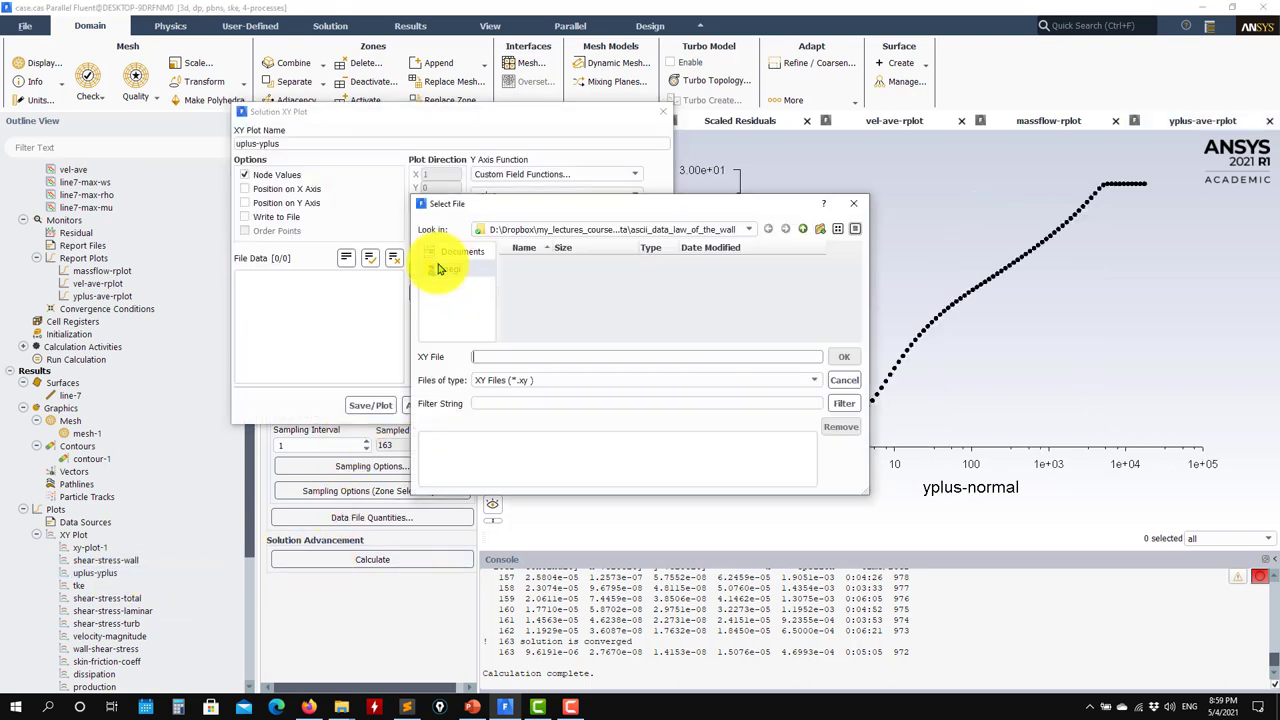
{"action": "left_click", "coordinate": [771, 380]}
{"action": "left_click", "coordinate": [514, 400]}
{"action": "left_click", "coordinate": [552, 274]}
{"action": "left_click", "coordinate": [844, 357]}
{"action": "left_click", "coordinate": [372, 408]}
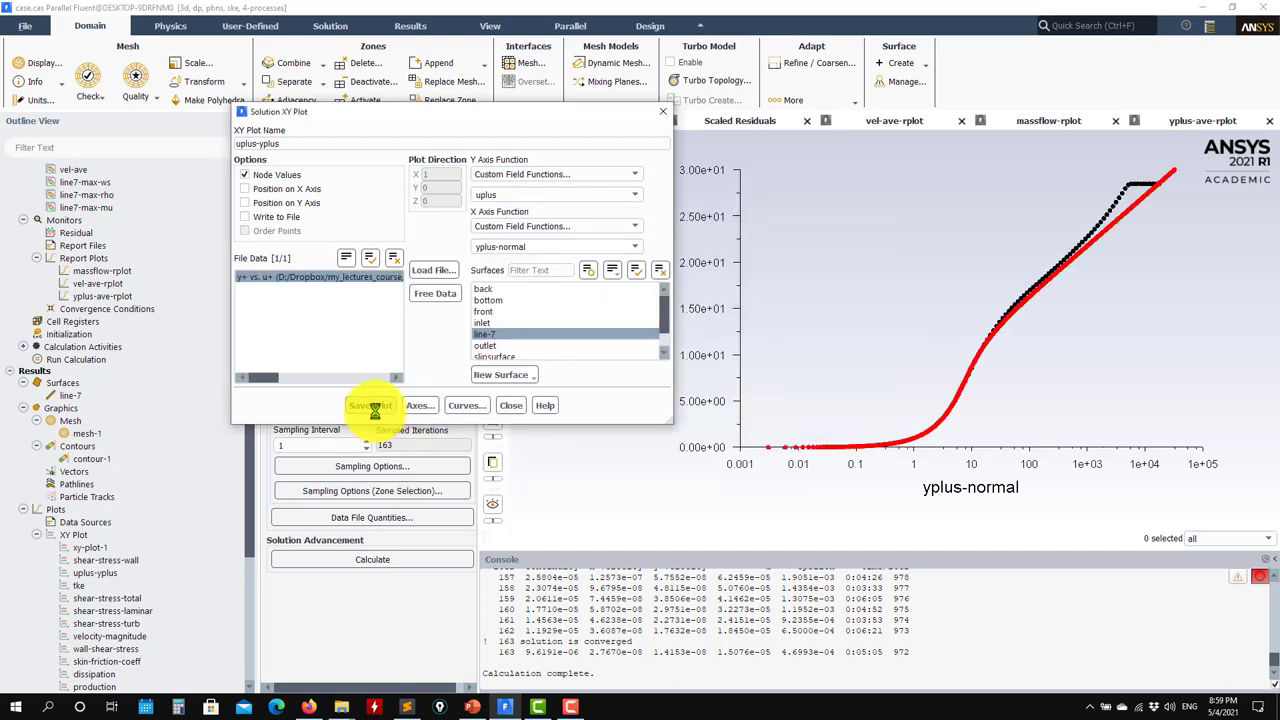
{"action": "left_click", "coordinate": [513, 405]}
{"action": "scroll", "coordinate": [170, 400], "scroll_direction": "up", "scroll_amount": 10}
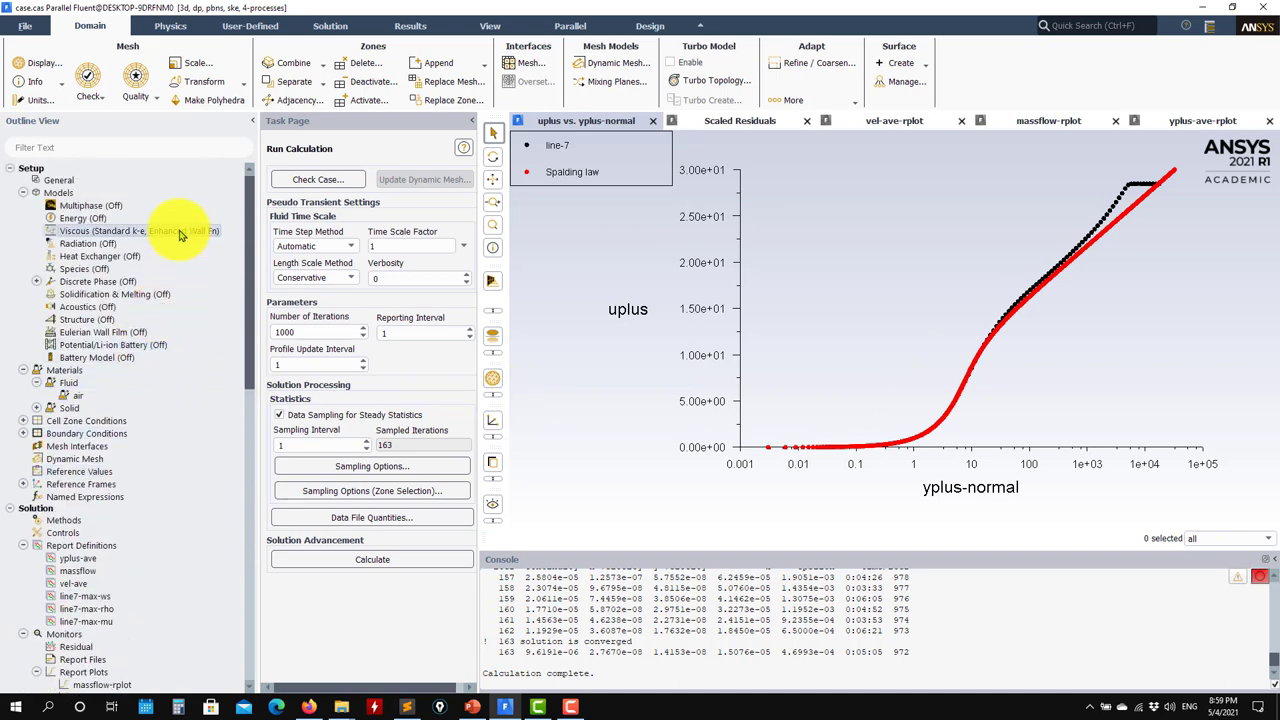
{"action": "double_click", "coordinate": [179, 231]}
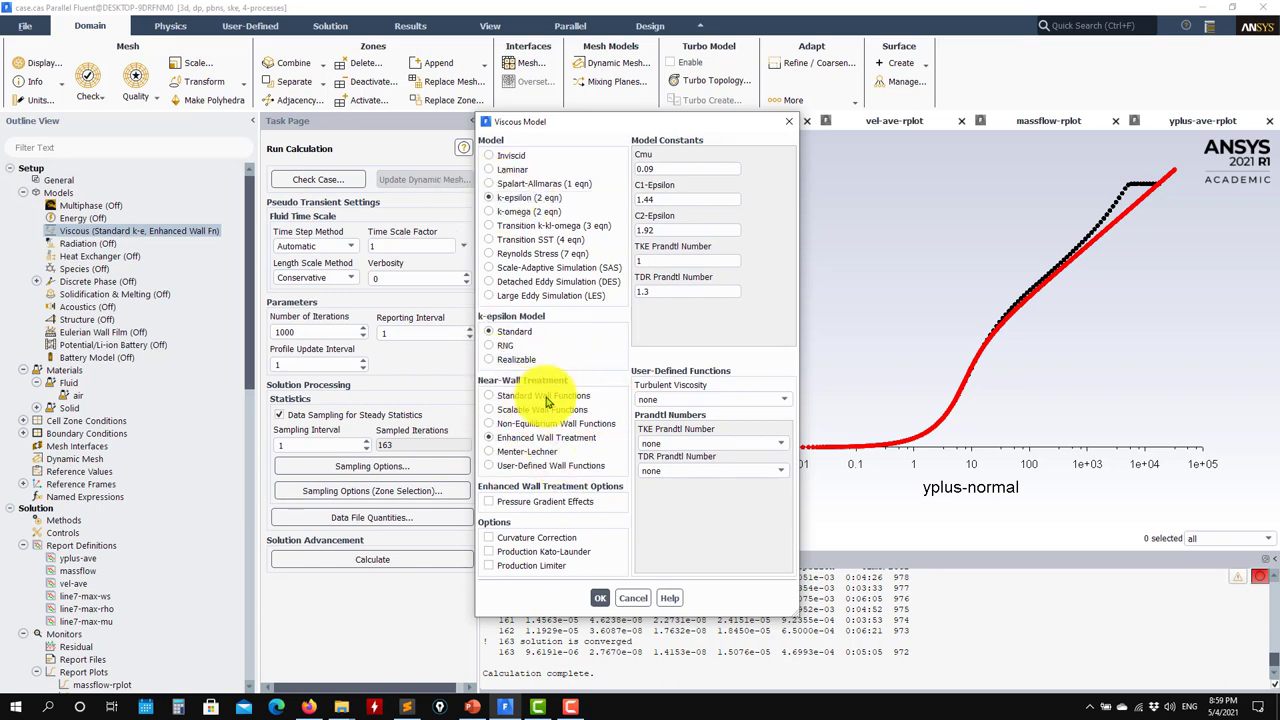
{"action": "left_click", "coordinate": [505, 212]}
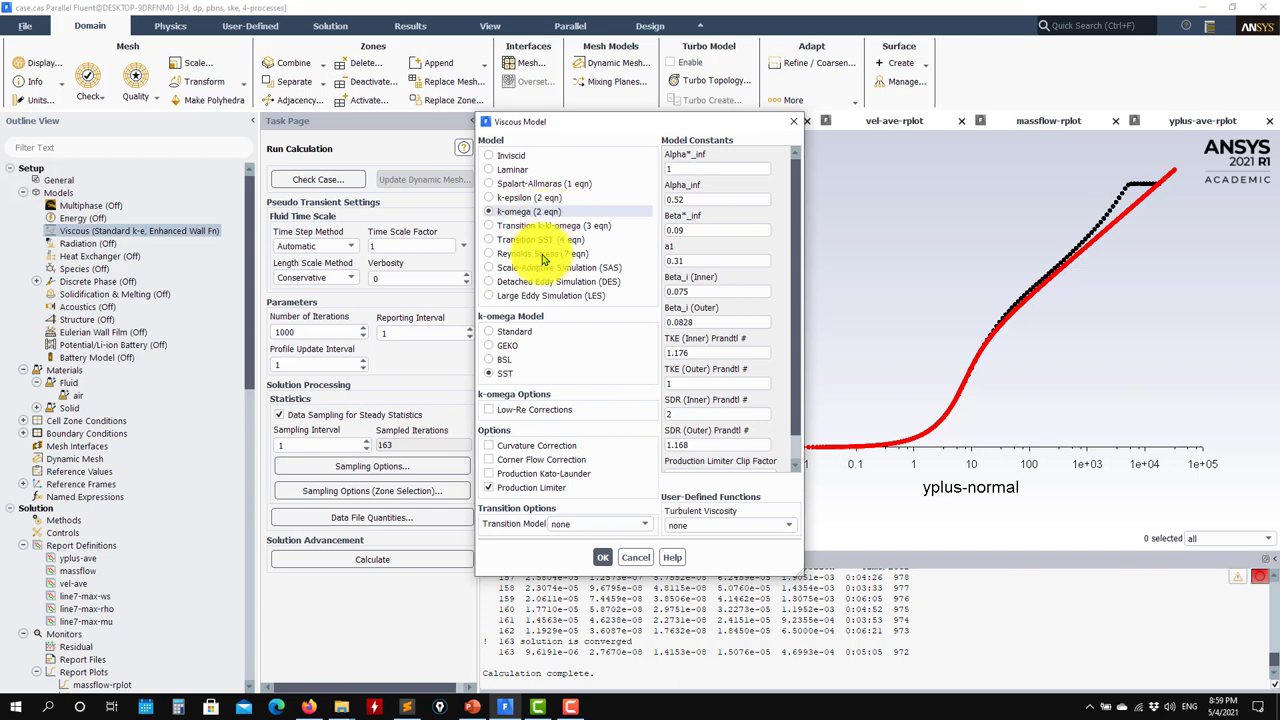
{"action": "left_click", "coordinate": [638, 560]}
Set the pressure-velocity coupling scheme to SIMPLE in the solution methods
{"action": "scroll", "coordinate": [100, 490], "scroll_direction": "down", "scroll_amount": 3}
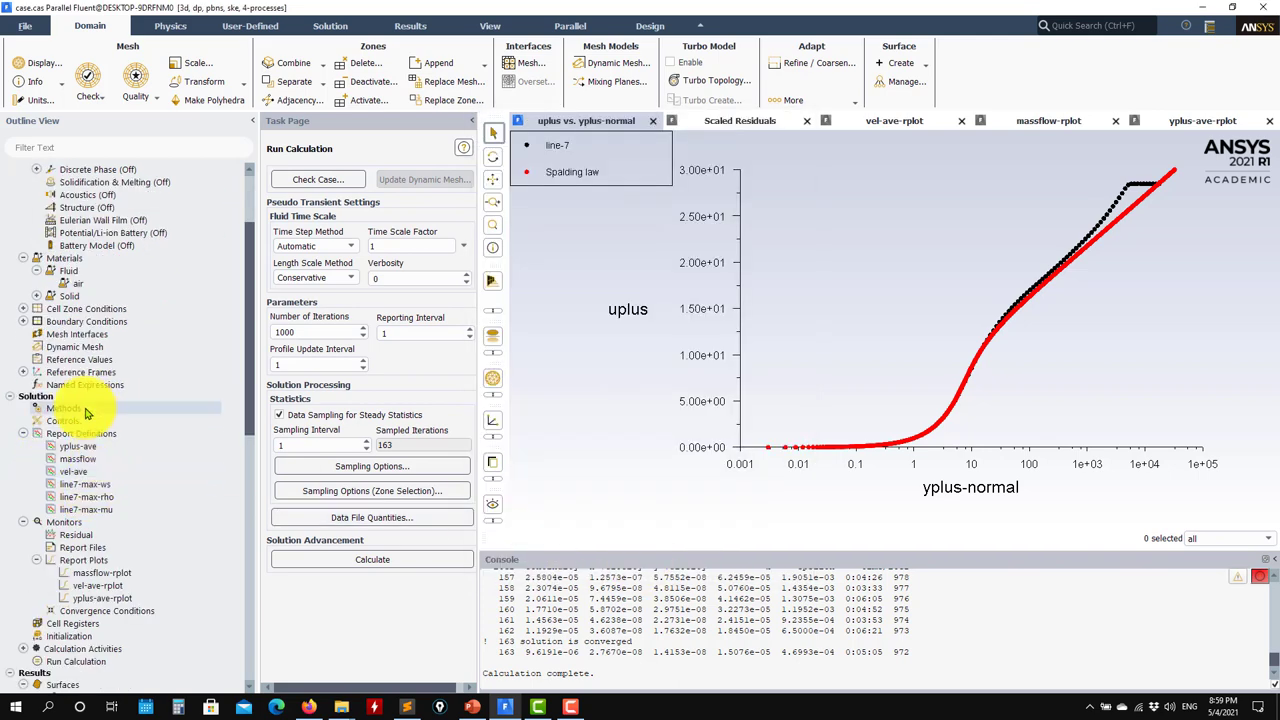
{"action": "left_click", "coordinate": [85, 409]}
{"action": "left_click", "coordinate": [455, 199]}
{"action": "left_click", "coordinate": [382, 213]}
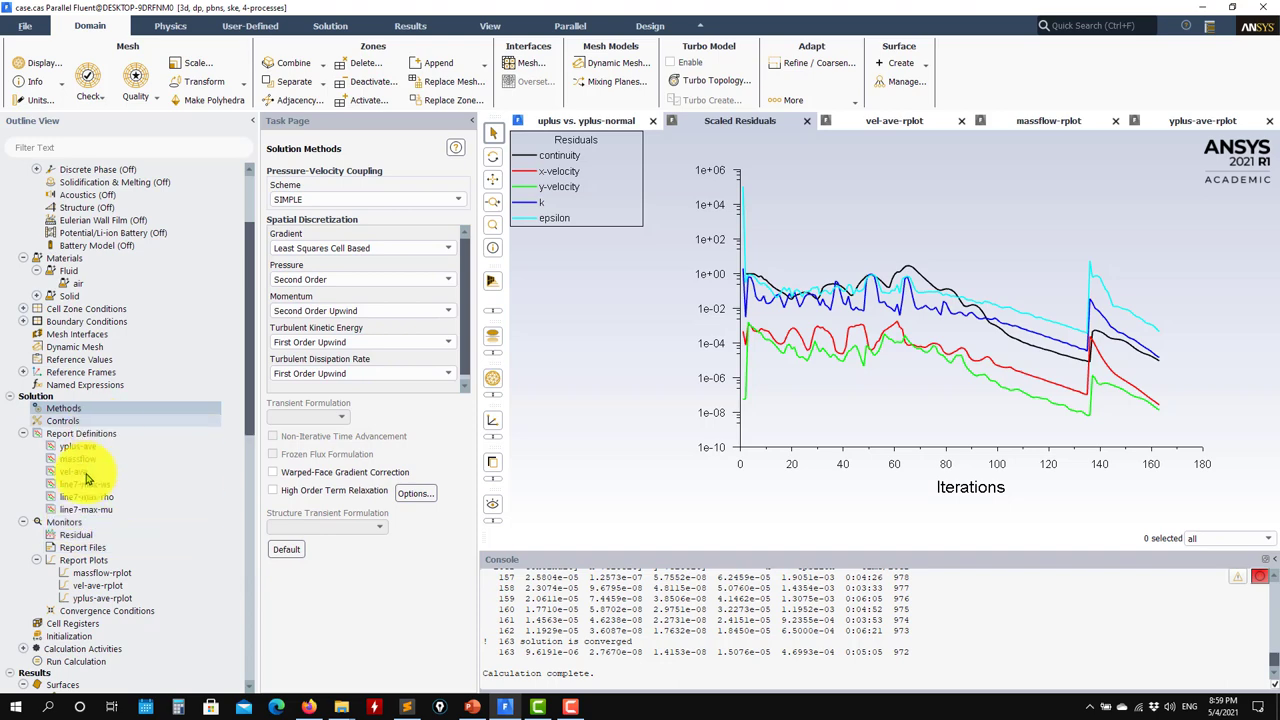
Reinitialize the solution with standard initialization and start the calculation with 1000 iterations
{"action": "left_click", "coordinate": [68, 636]}
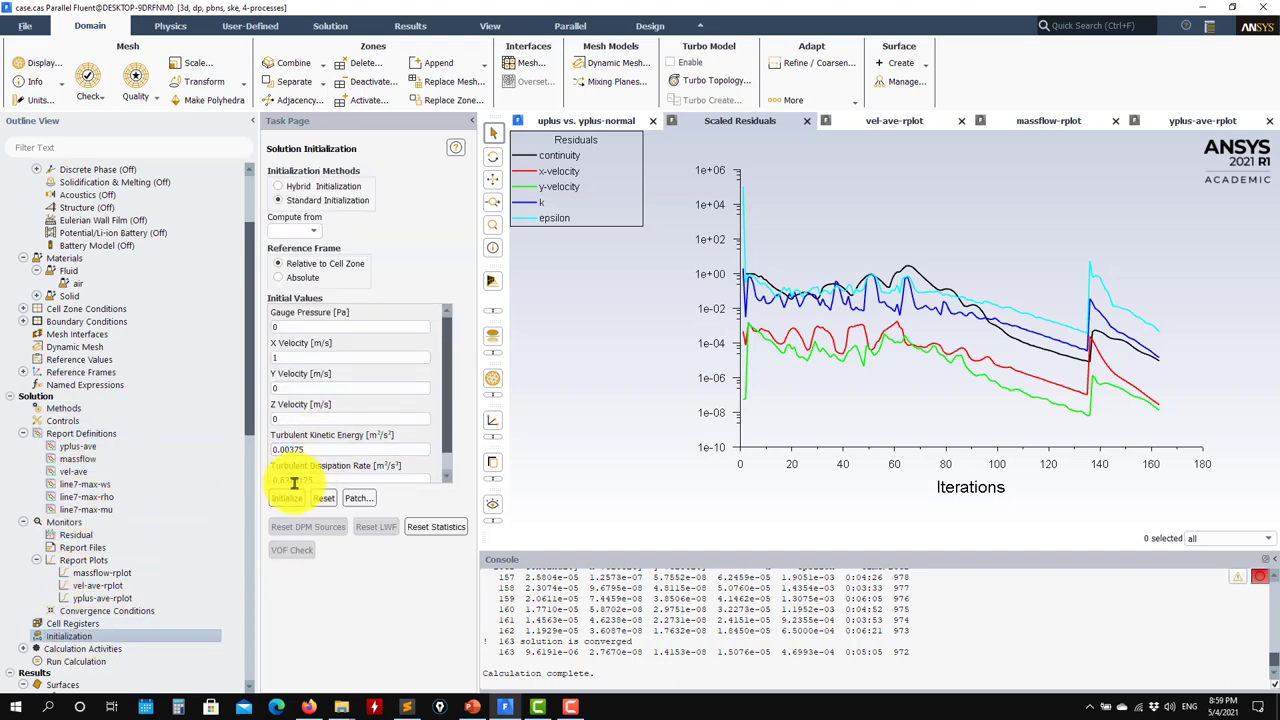
{"action": "left_click", "coordinate": [288, 502]}
{"action": "left_click", "coordinate": [695, 373]}
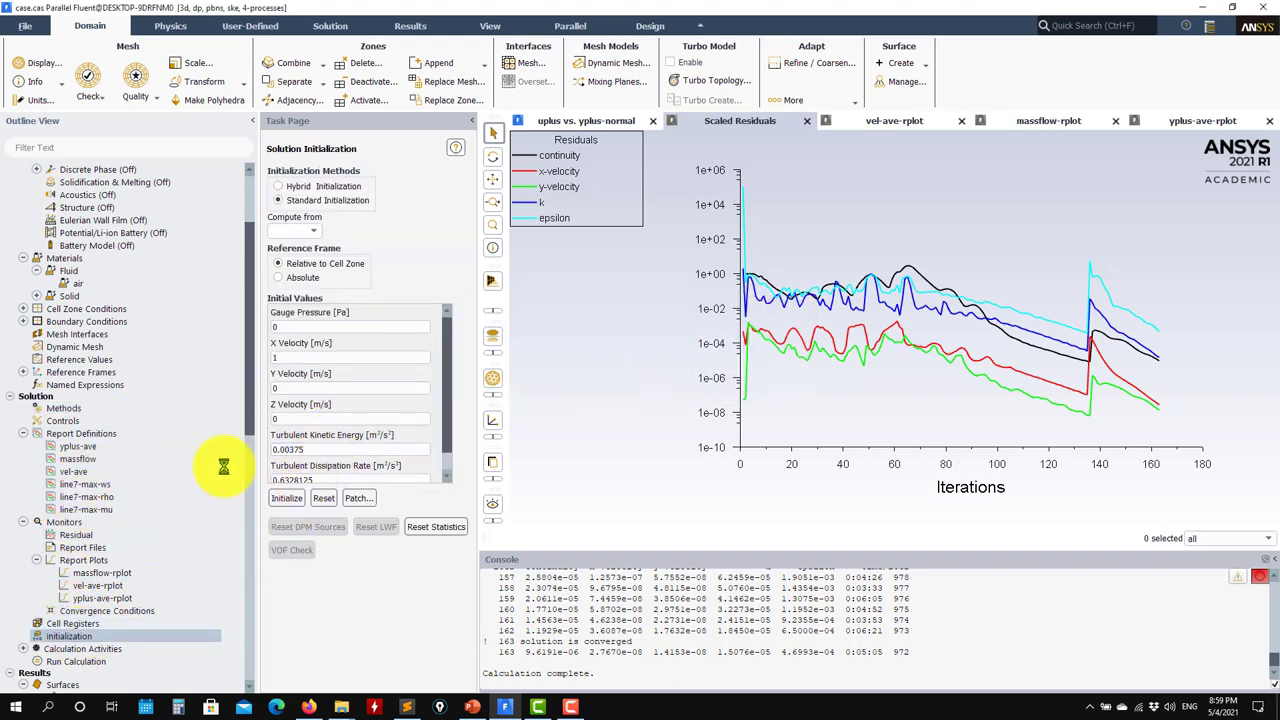
{"action": "scroll", "coordinate": [95, 618], "scroll_direction": "down", "scroll_amount": 1}
{"action": "left_click", "coordinate": [80, 623]}
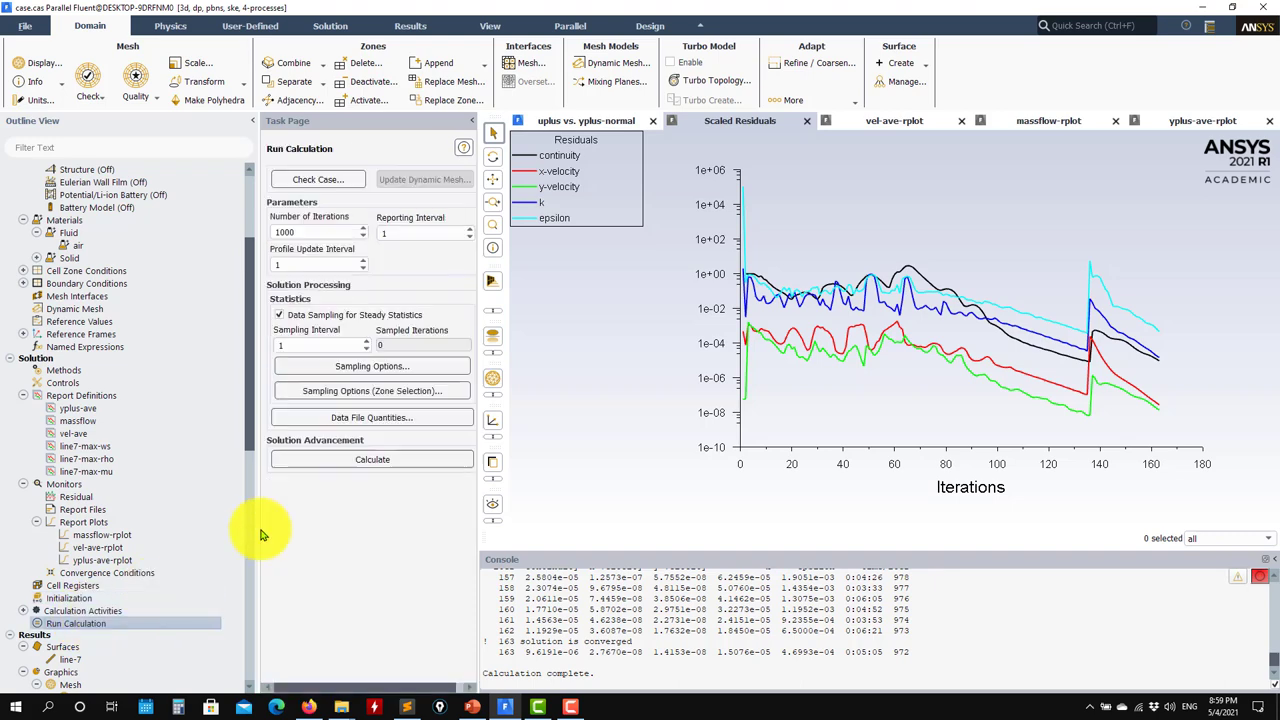
{"action": "left_click", "coordinate": [343, 462]}
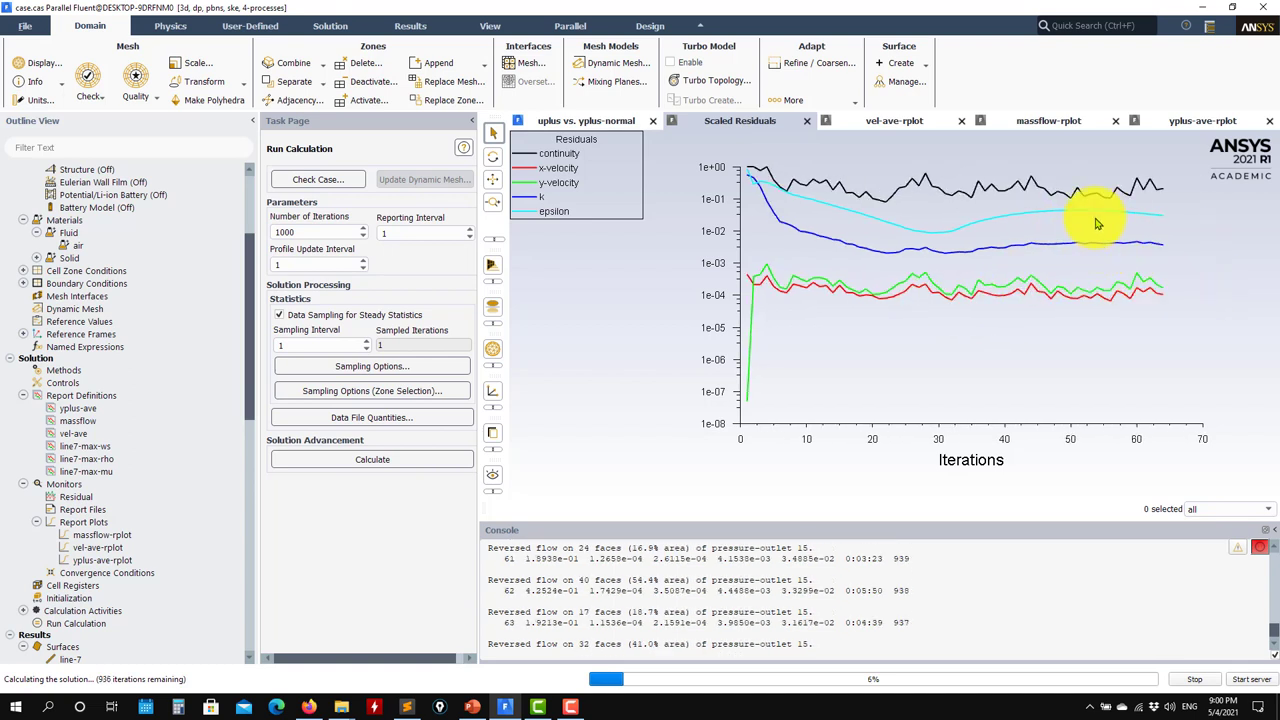
Check the y-plus, mass flow, average velocity and residual plots during the SIMPLE run and stop the calculation
{"action": "left_click", "coordinate": [1208, 124]}
{"action": "left_click", "coordinate": [1055, 124]}
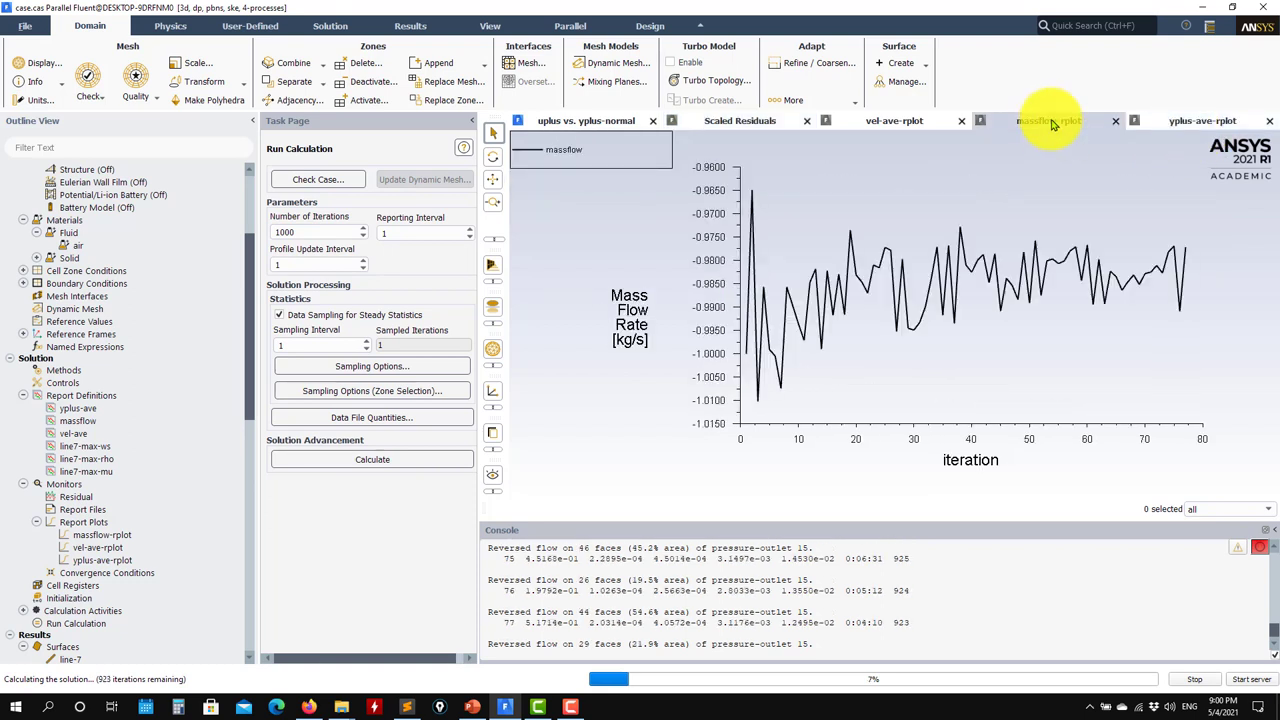
{"action": "left_click", "coordinate": [885, 122]}
{"action": "left_click", "coordinate": [1195, 121]}
{"action": "left_click", "coordinate": [730, 120]}
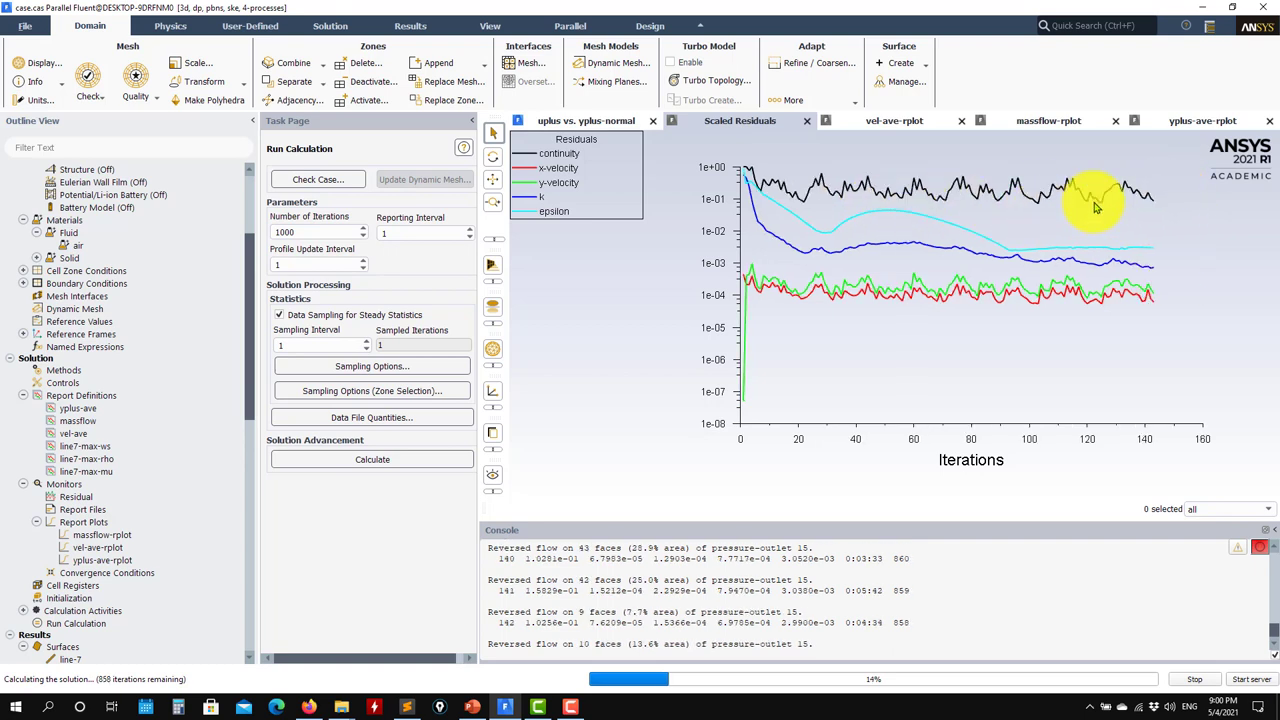
{"action": "left_click", "coordinate": [1212, 126]}
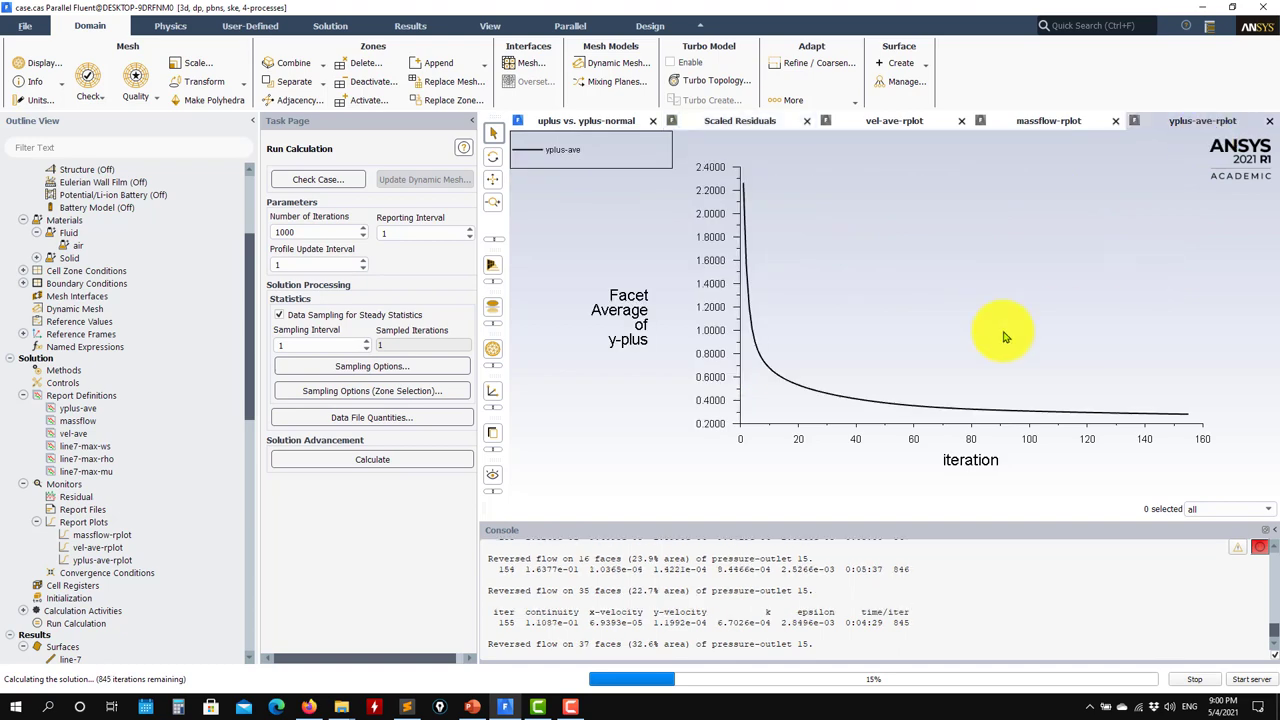
{"action": "left_click", "coordinate": [1049, 120]}
{"action": "left_click", "coordinate": [869, 120]}
{"action": "left_click", "coordinate": [726, 121]}
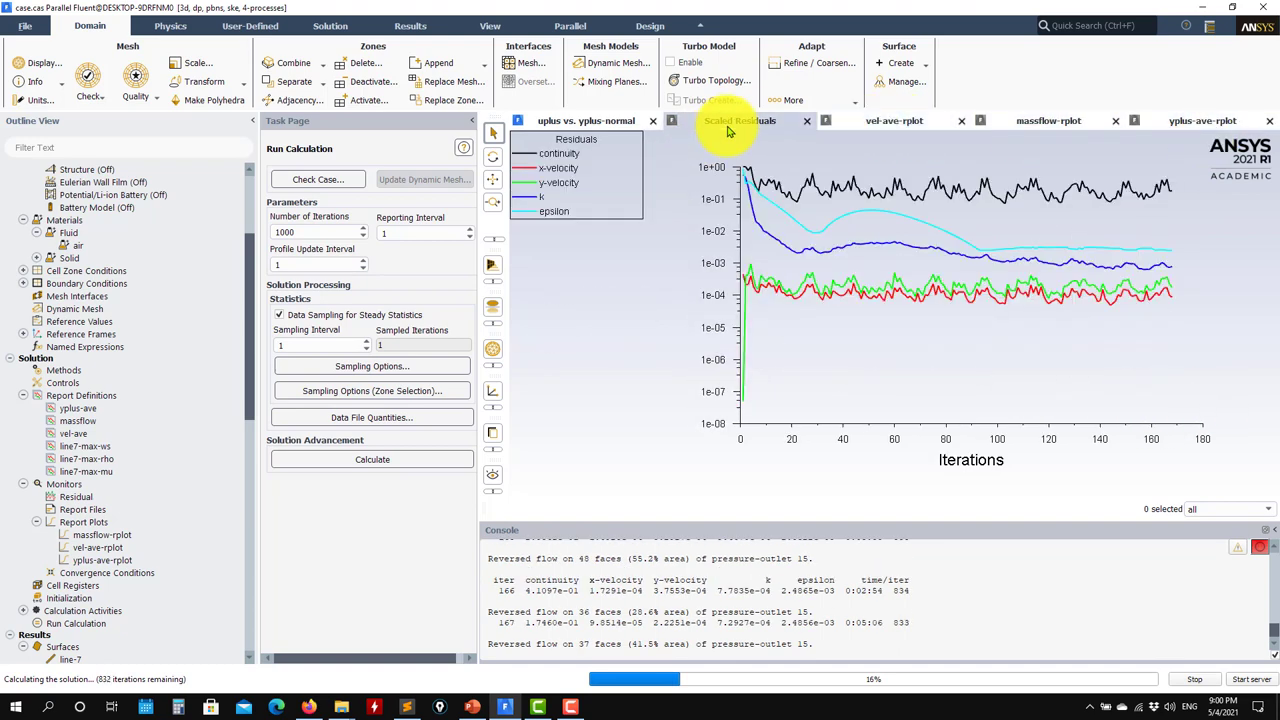
{"action": "left_click", "coordinate": [1192, 679]}
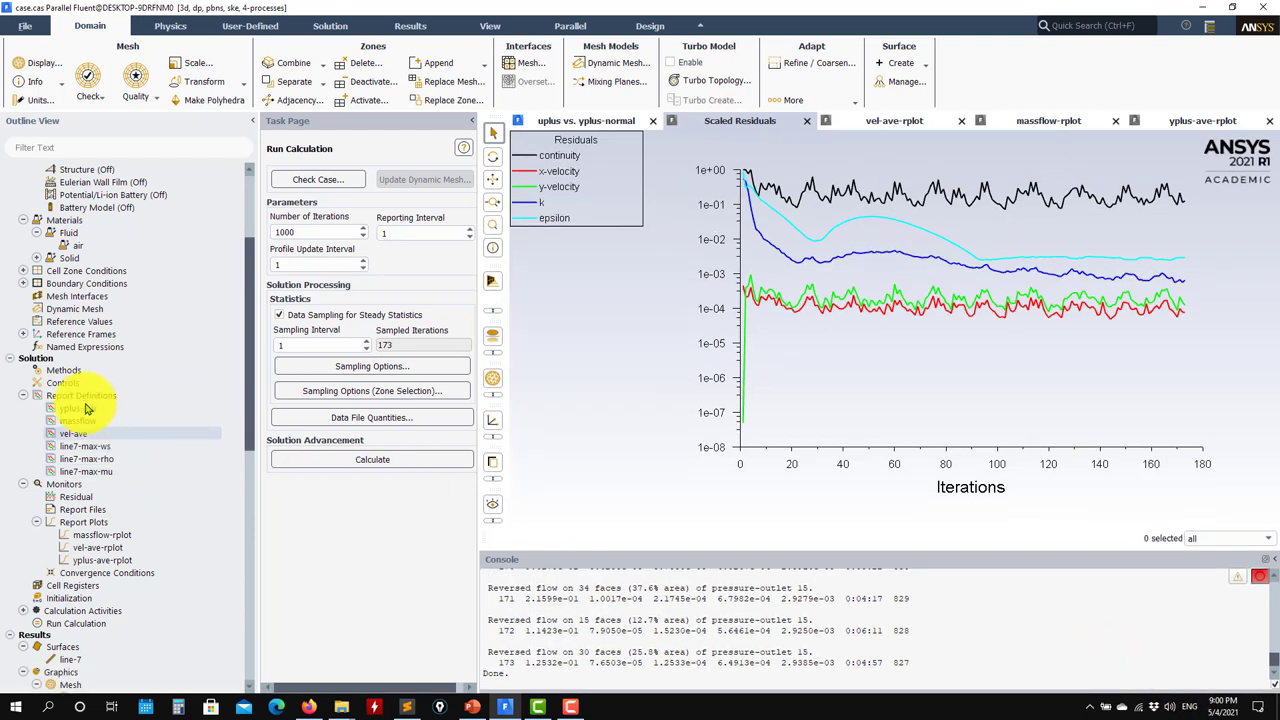
Set the under-relaxation factors for turbulent kinetic energy, dissipation rate and viscosity to 0.7 and resume the calculation
{"action": "left_click", "coordinate": [80, 385]}
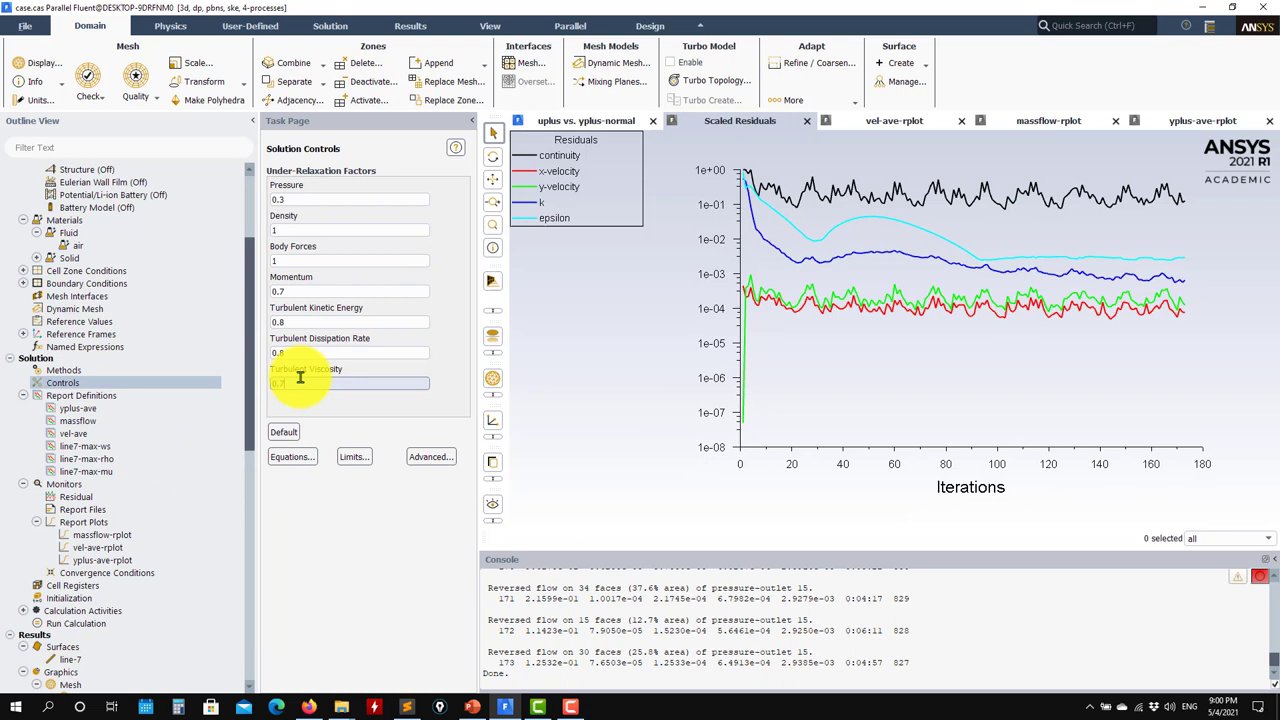
{"action": "left_click", "coordinate": [313, 380]}
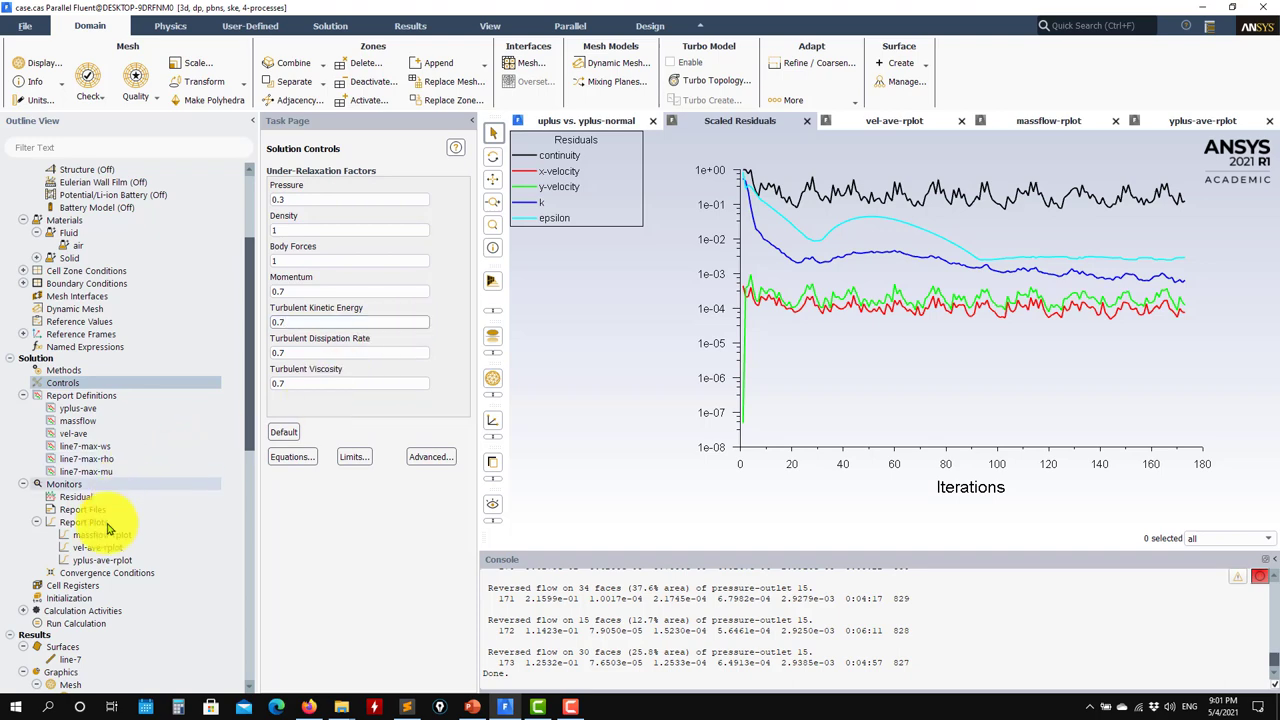
{"action": "left_click", "coordinate": [80, 598]}
{"action": "left_click", "coordinate": [86, 623]}
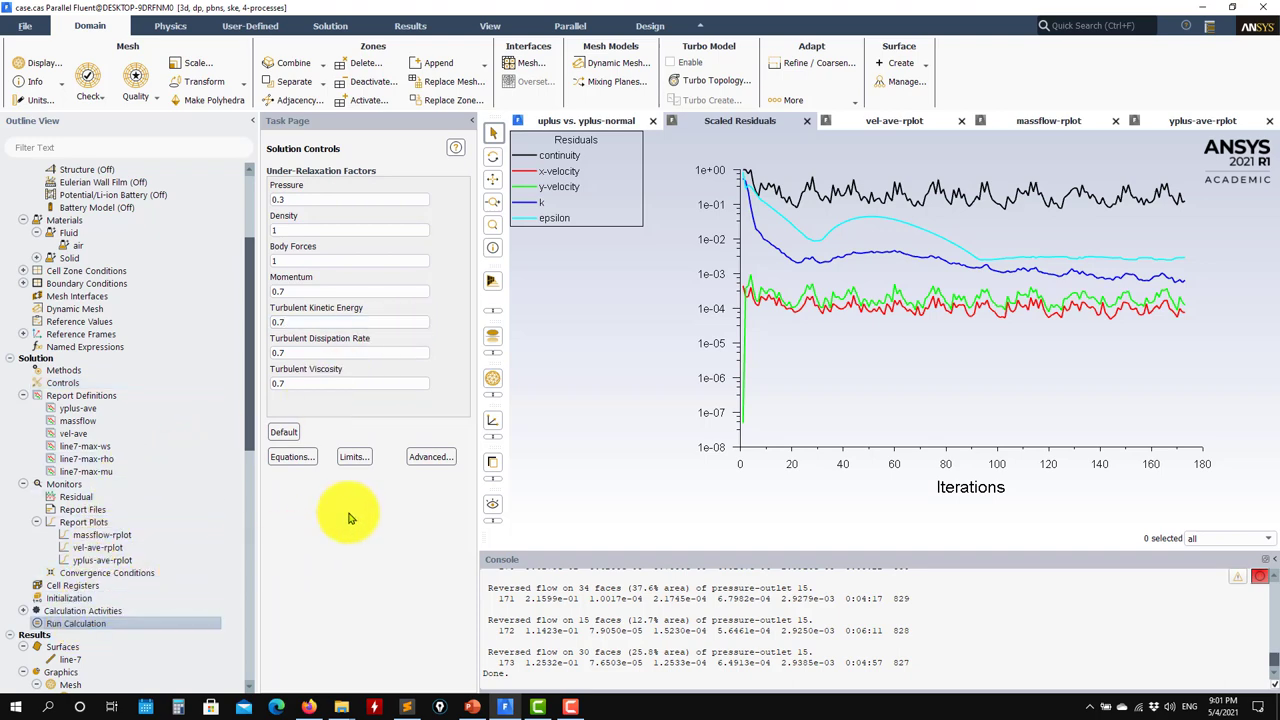
{"action": "left_click", "coordinate": [327, 465]}
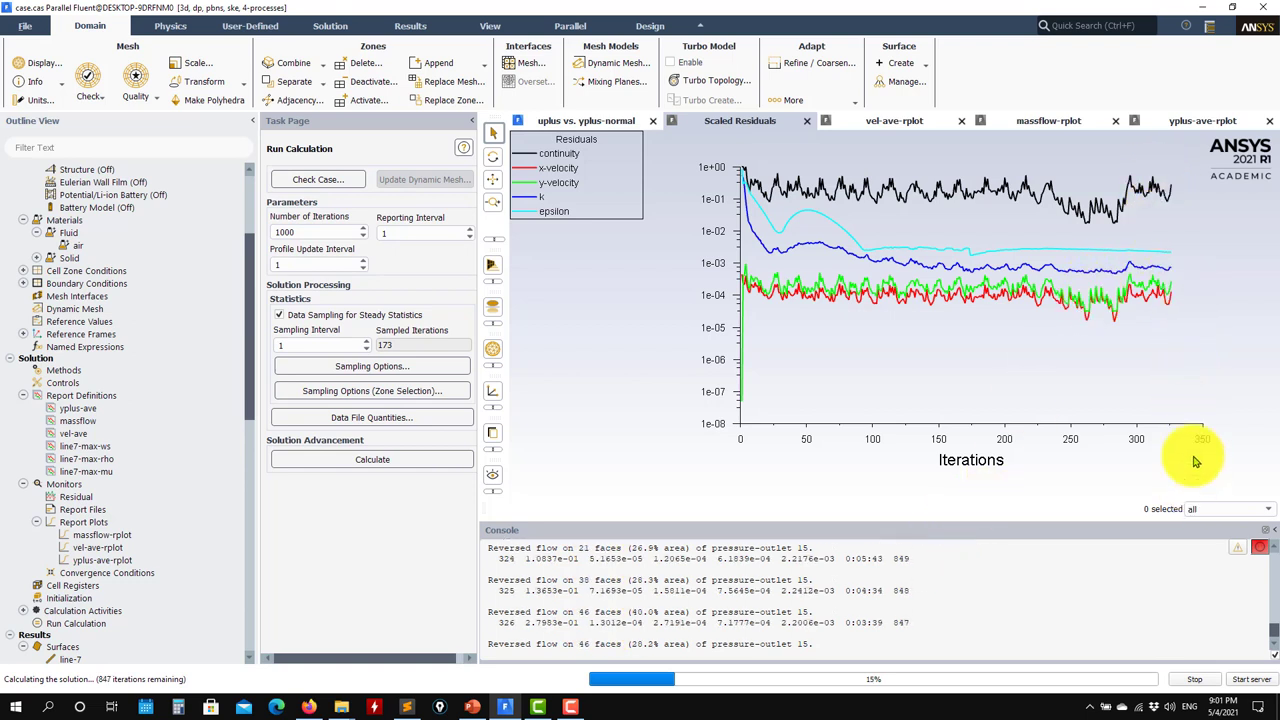
Review the y-plus, mass flow, average velocity and residual plots of the resumed run and stop the calculation
{"action": "left_click", "coordinate": [1175, 120]}
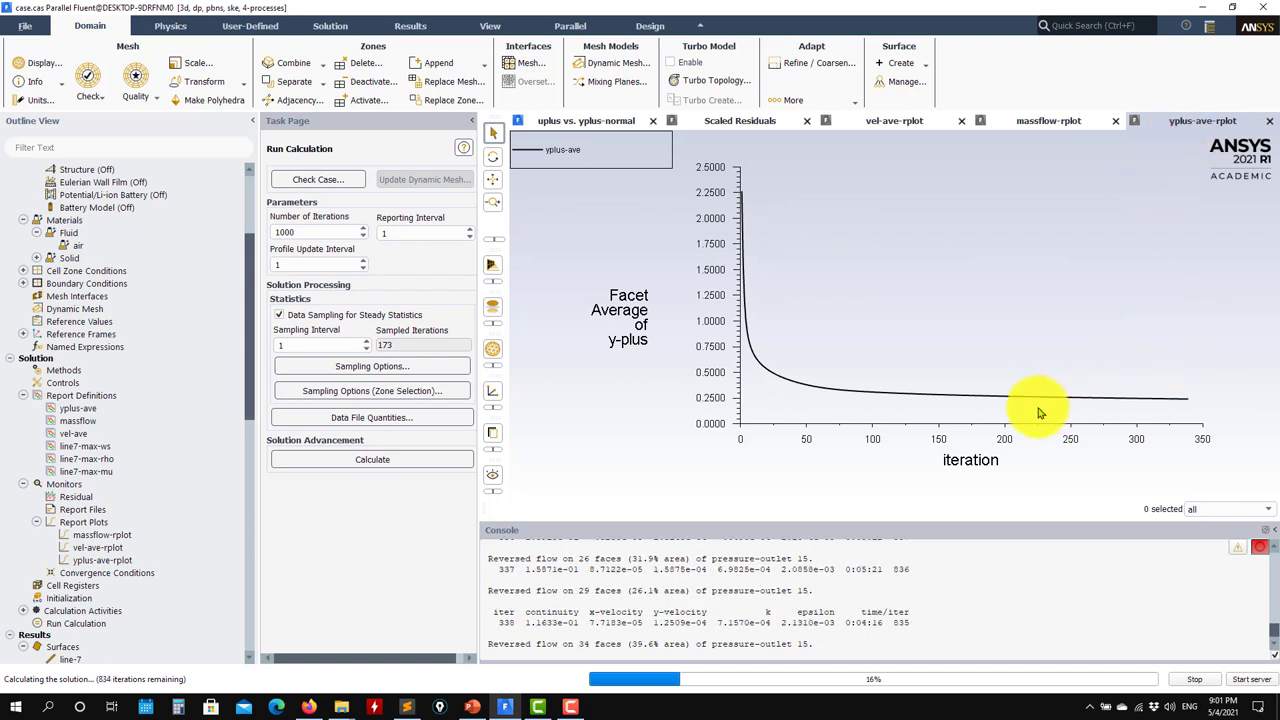
{"action": "left_click", "coordinate": [1045, 120]}
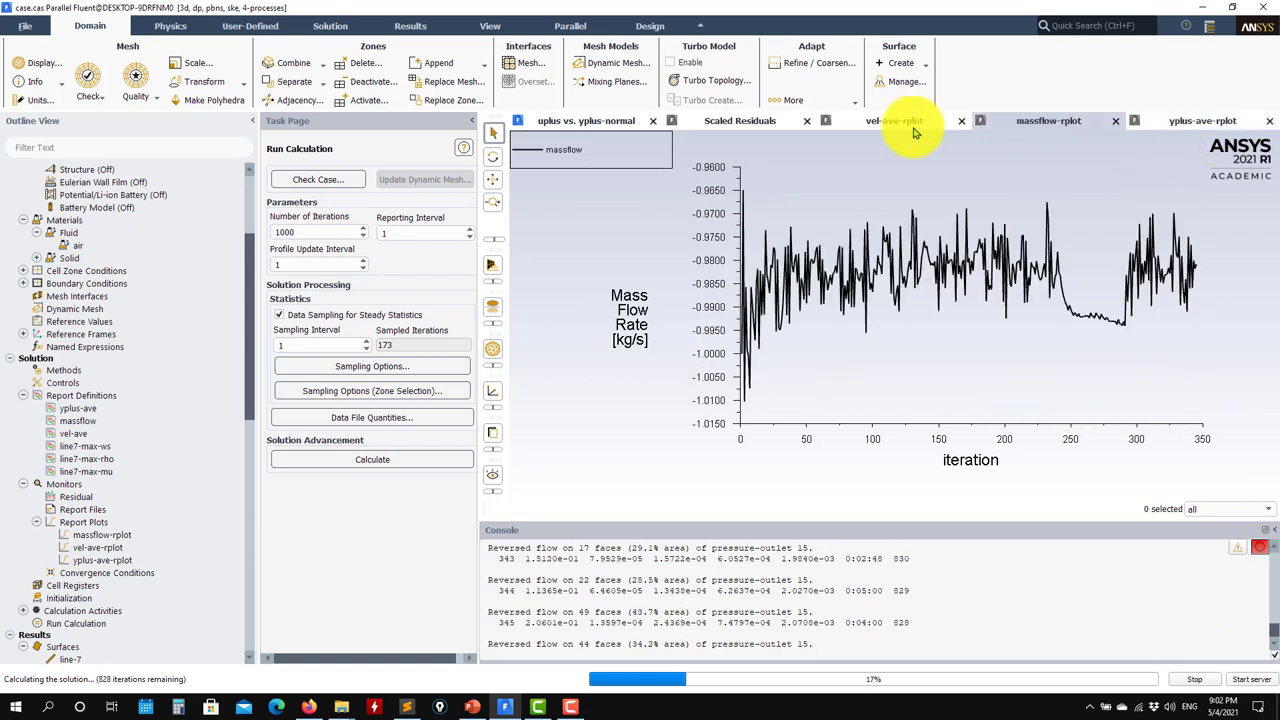
{"action": "left_click", "coordinate": [910, 127]}
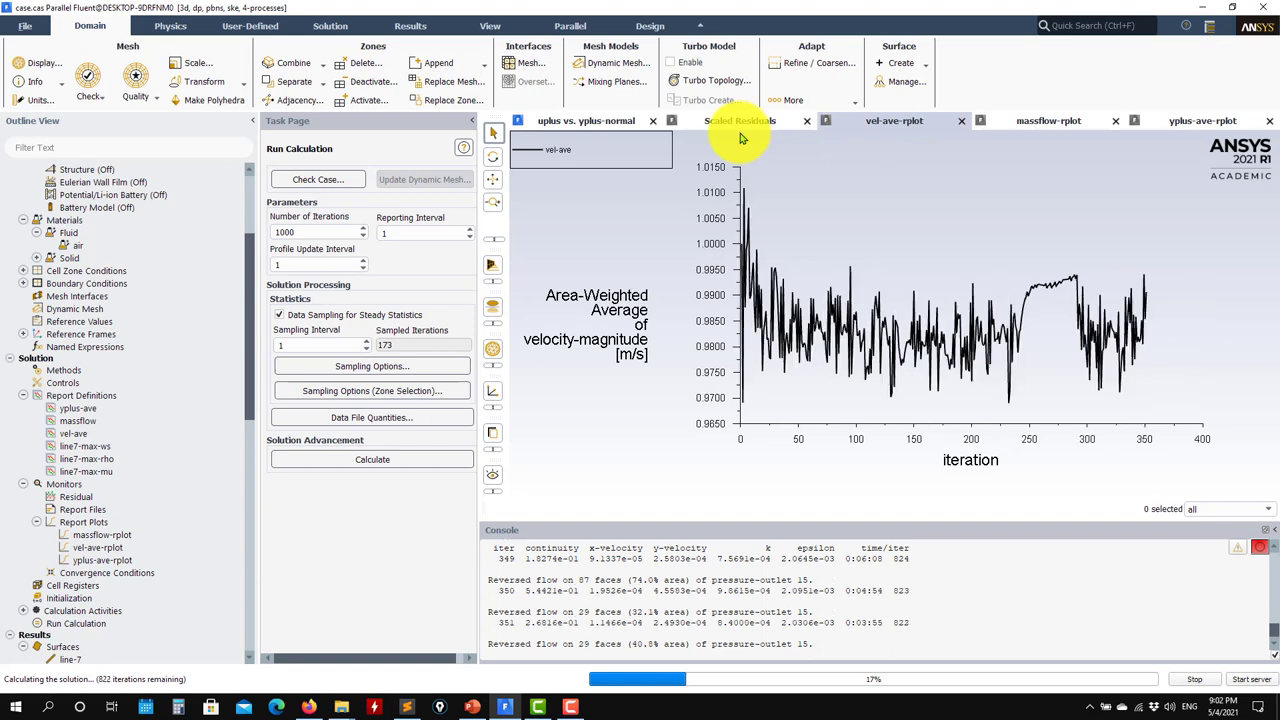
{"action": "left_click", "coordinate": [746, 128]}
{"action": "left_click", "coordinate": [1188, 677]}
Plot uplus against yplus-normal along line-7 from the saved uplus-yplus XY plot definition
{"action": "scroll", "coordinate": [110, 470], "scroll_direction": "down", "scroll_amount": 2}
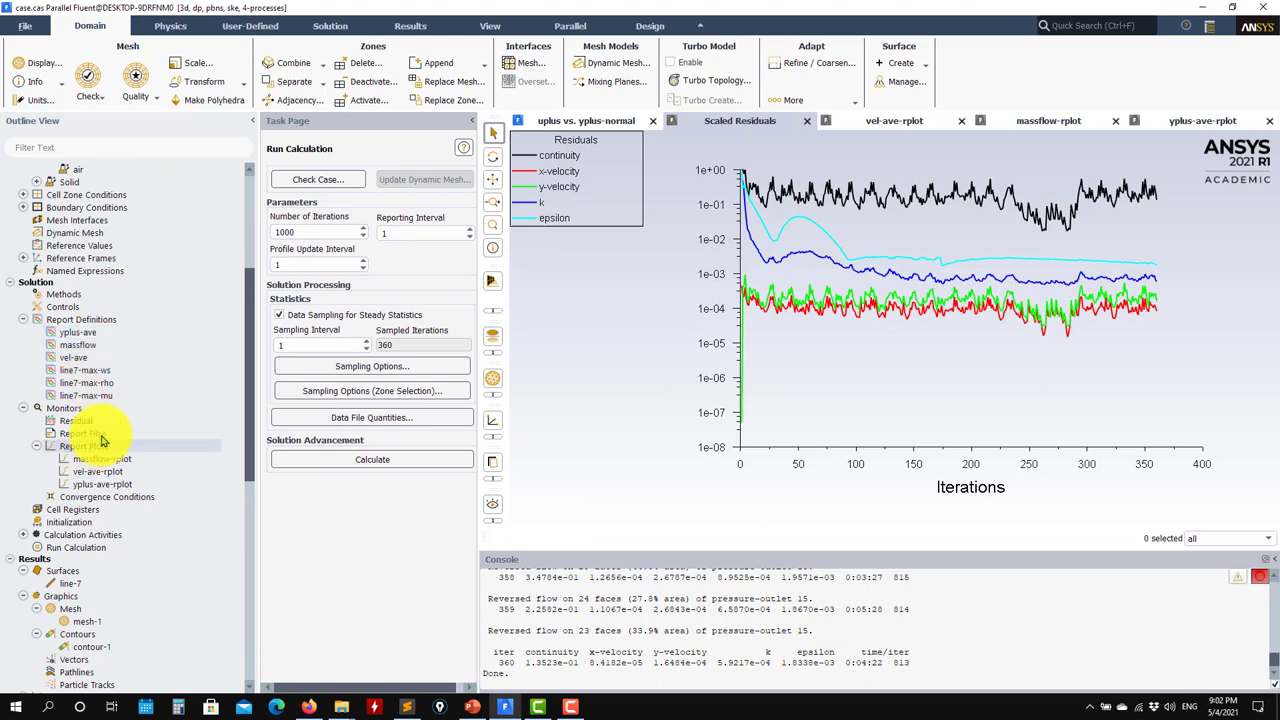
{"action": "scroll", "coordinate": [100, 440], "scroll_direction": "down", "scroll_amount": 7}
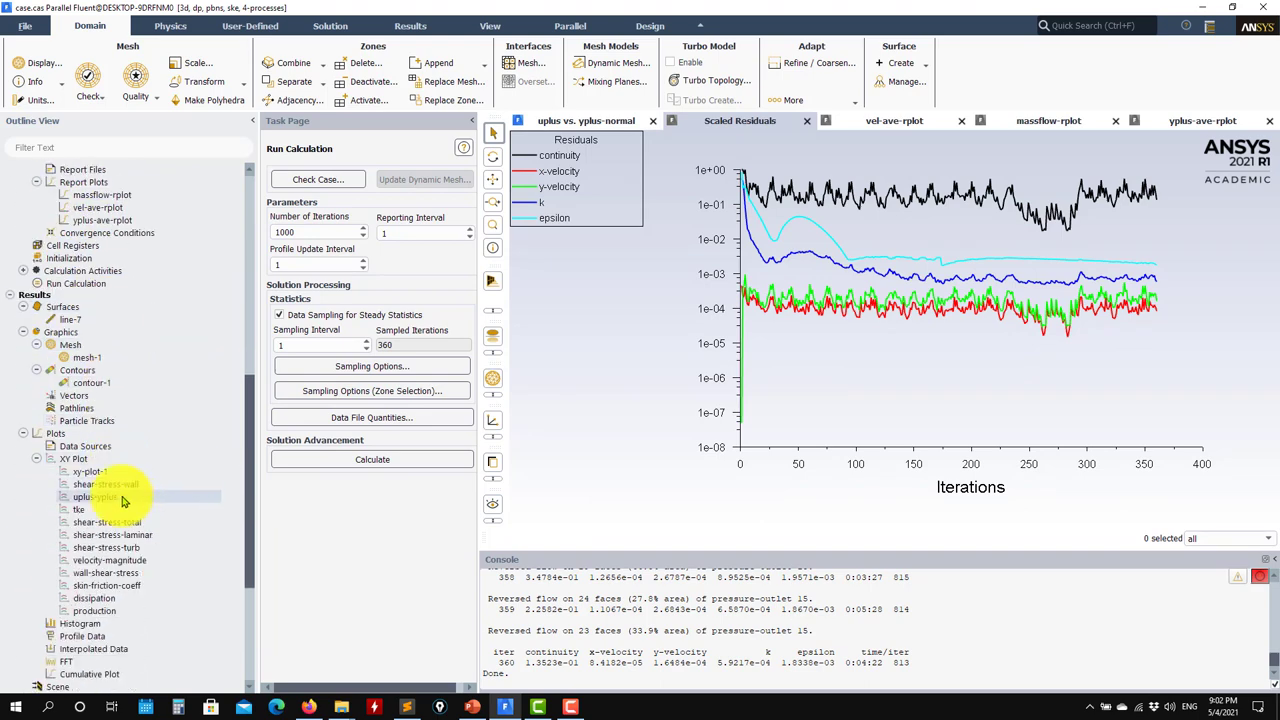
{"action": "double_click", "coordinate": [114, 498]}
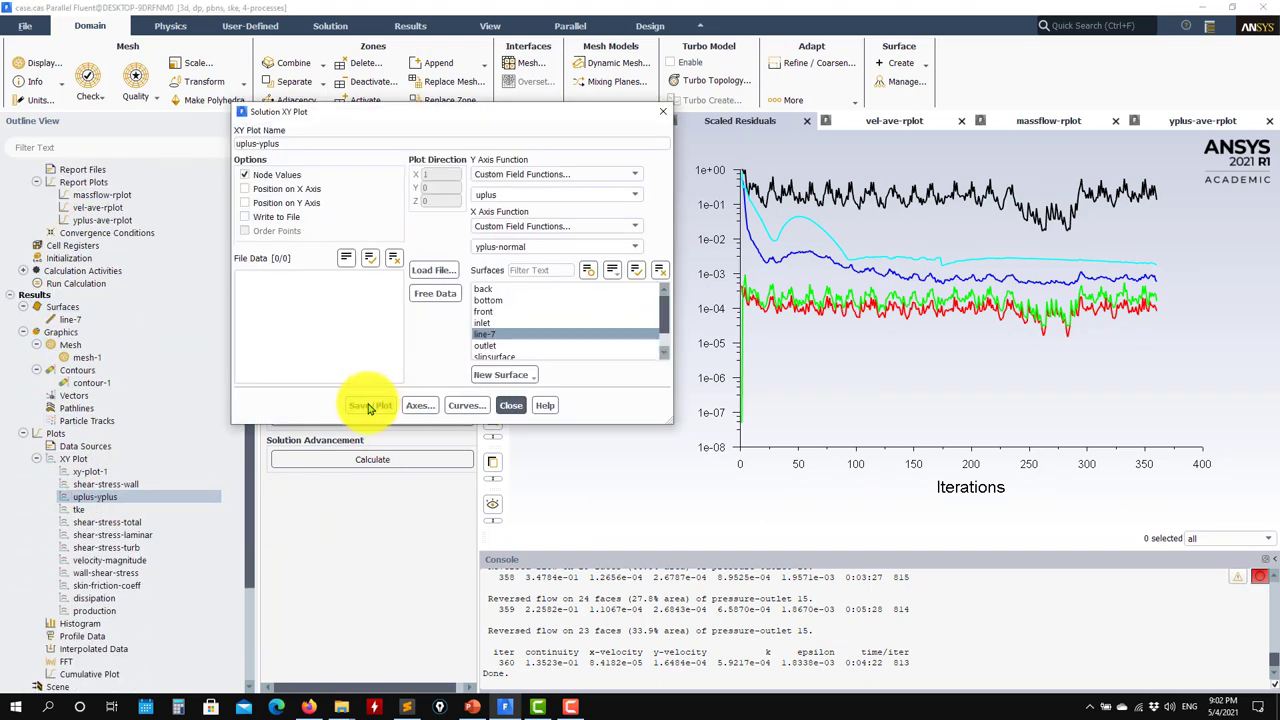
{"action": "left_click", "coordinate": [370, 406]}
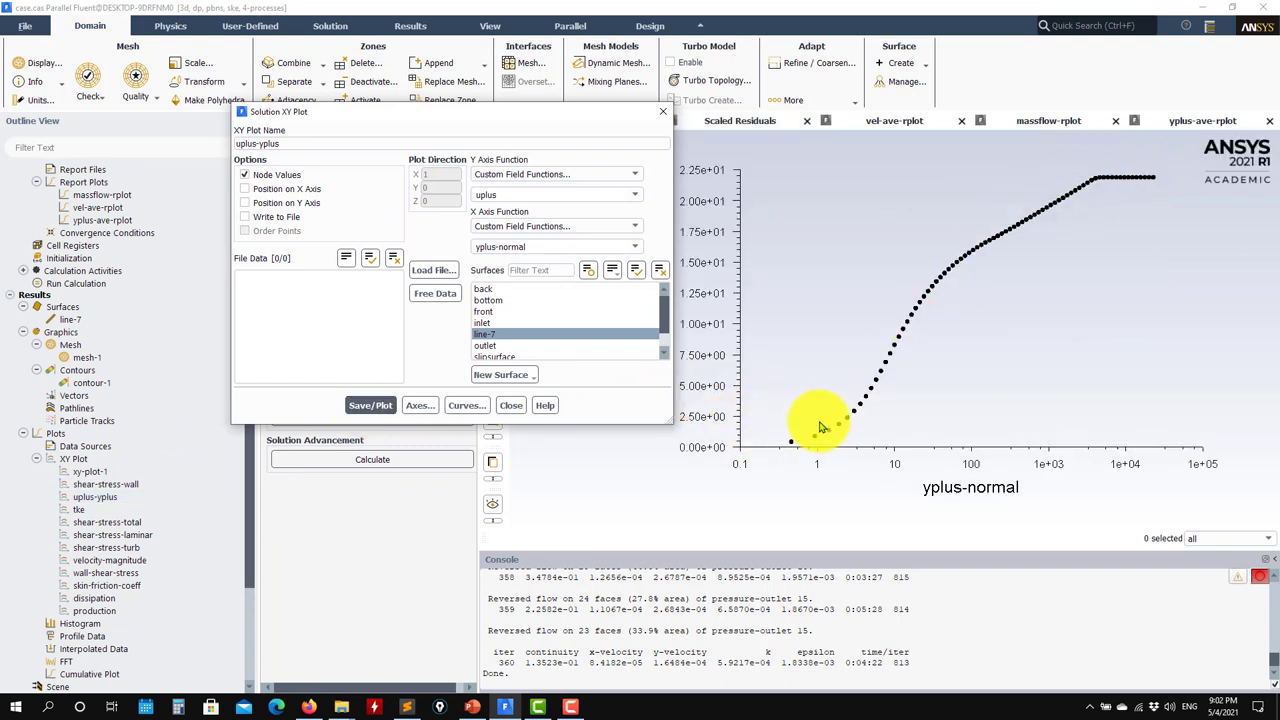
Load the Spalding law y+ vs. u+ data file from the ascii_data_law_of_the_wall folder, overlay it on the line-7 profile and close the plot settings
{"action": "left_click", "coordinate": [433, 270]}
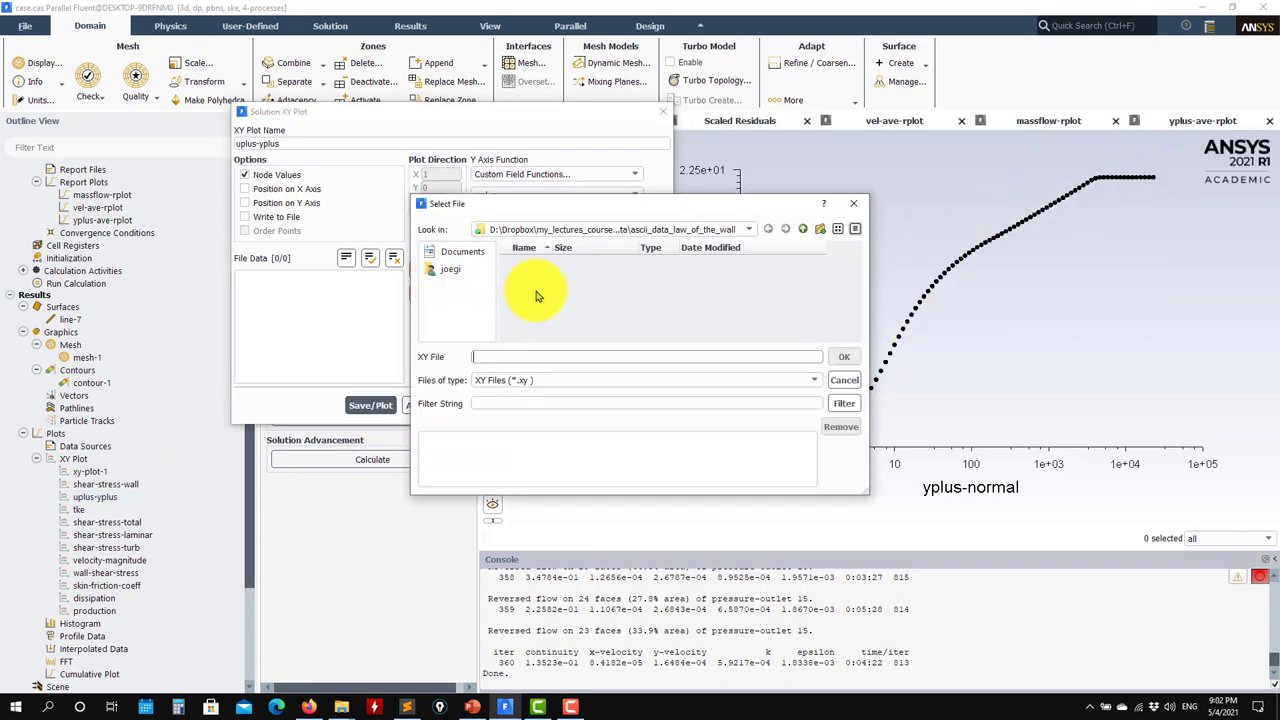
{"action": "left_click", "coordinate": [800, 380]}
{"action": "left_click", "coordinate": [531, 406]}
{"action": "left_click", "coordinate": [580, 274]}
{"action": "left_click", "coordinate": [844, 357]}
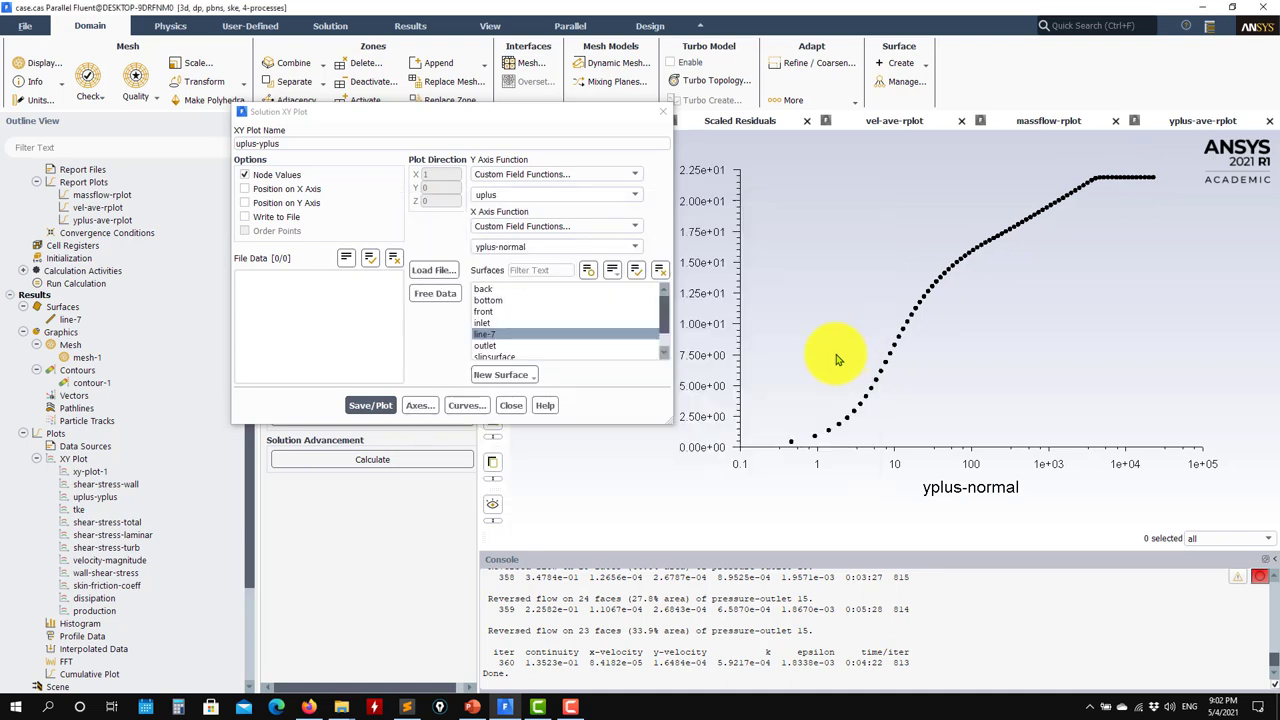
{"action": "left_click", "coordinate": [352, 406]}
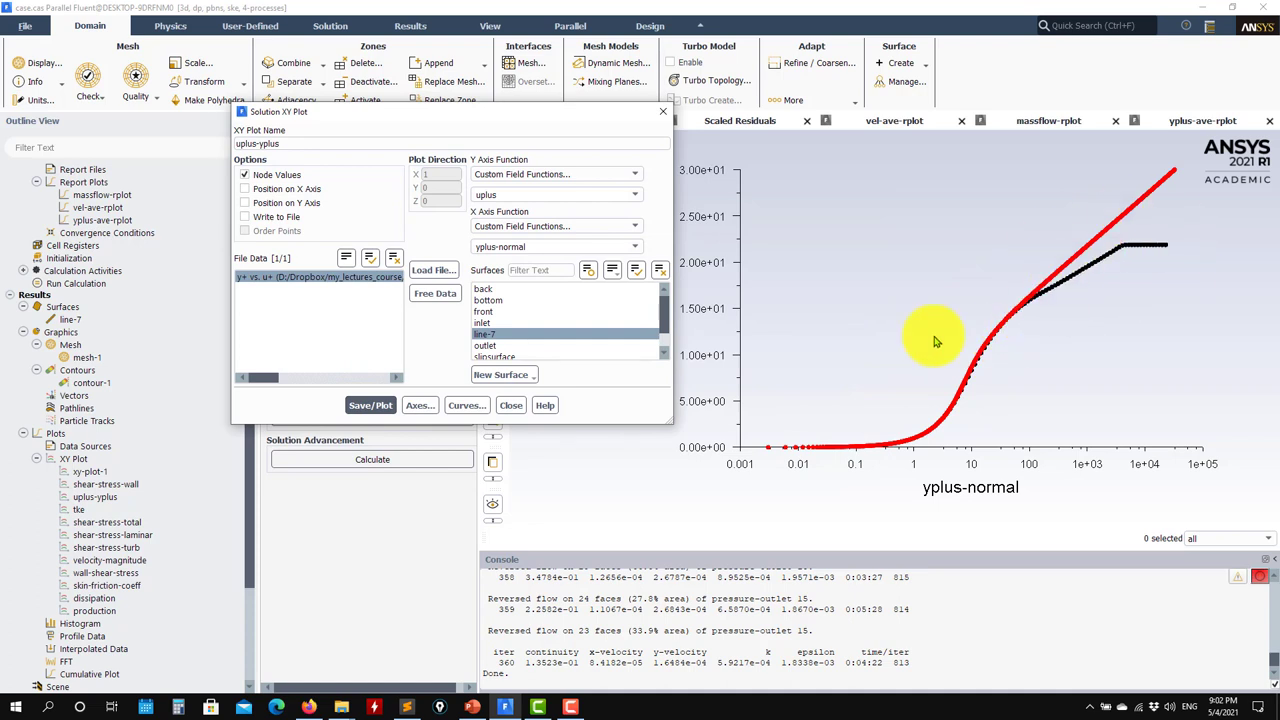
{"action": "left_click", "coordinate": [510, 405]}
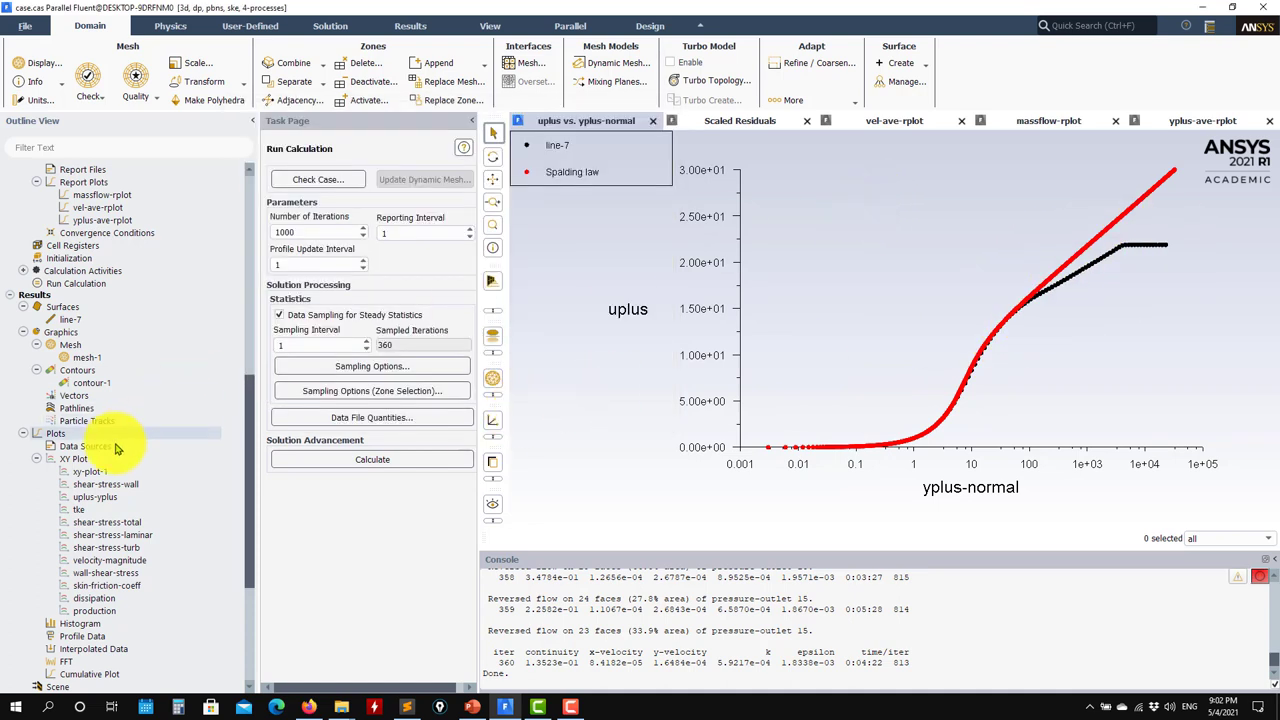
Change the pressure-velocity coupling scheme to Coupled and open the pseudo transient relaxation factors
{"action": "scroll", "coordinate": [115, 447], "scroll_direction": "up", "scroll_amount": 2}
{"action": "scroll", "coordinate": [115, 480], "scroll_direction": "up", "scroll_amount": 4}
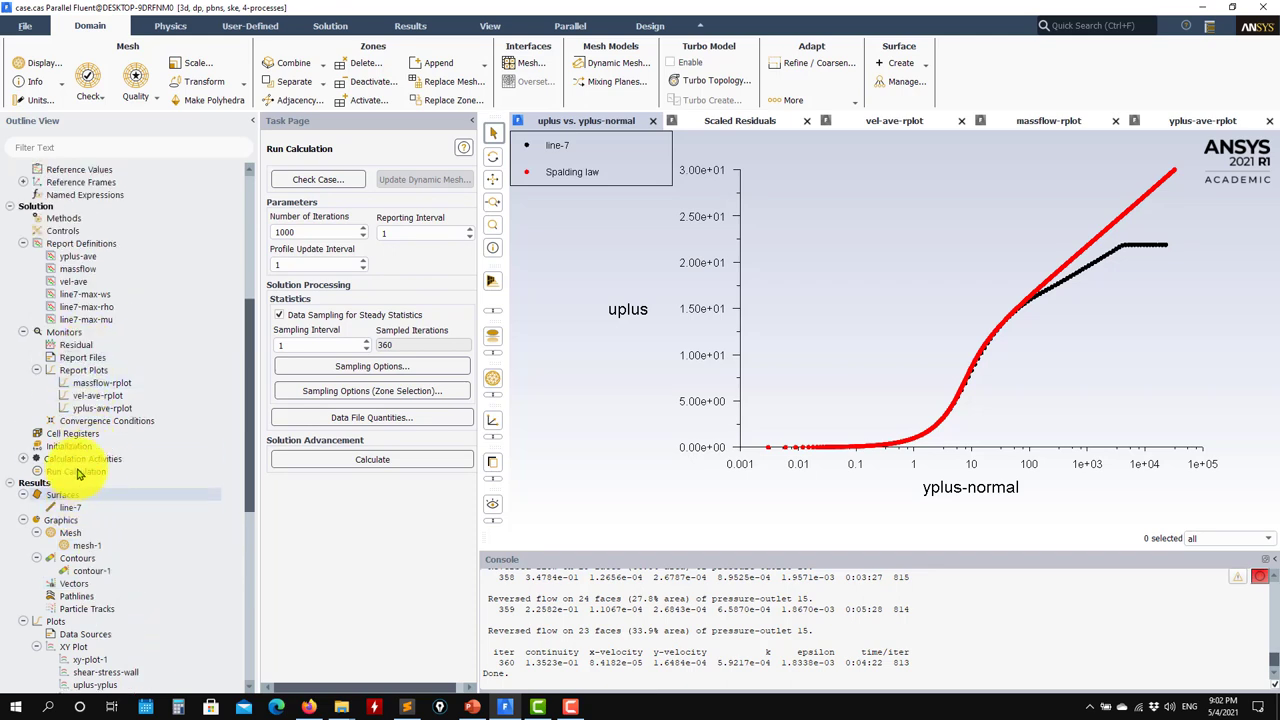
{"action": "scroll", "coordinate": [75, 480], "scroll_direction": "up", "scroll_amount": 4}
{"action": "left_click", "coordinate": [70, 370]}
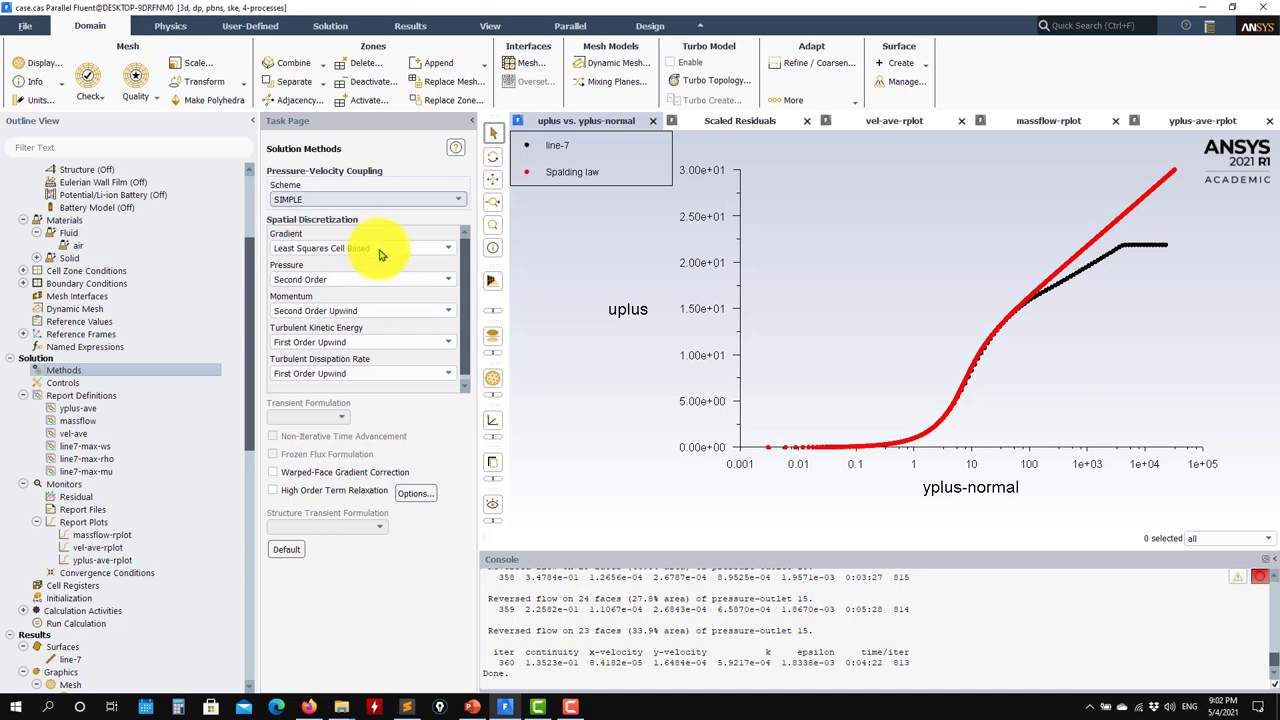
{"action": "left_click", "coordinate": [451, 200]}
{"action": "left_click", "coordinate": [304, 244]}
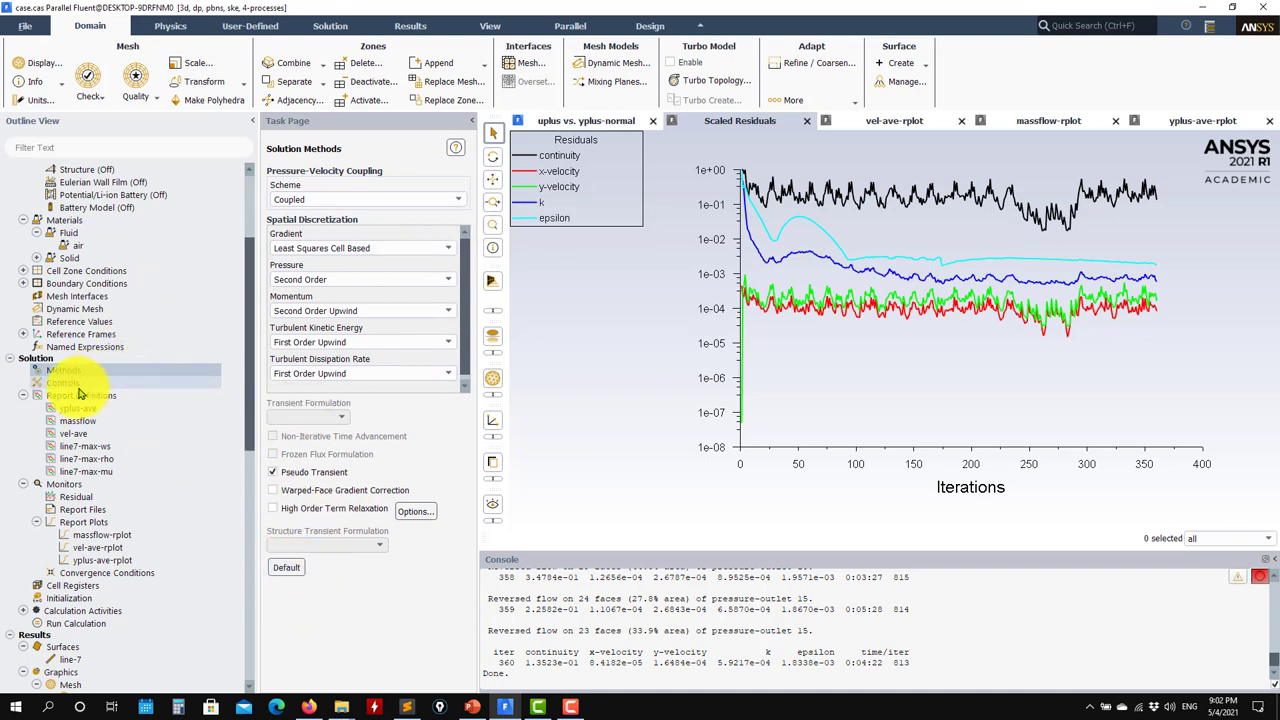
{"action": "left_click", "coordinate": [186, 382]}
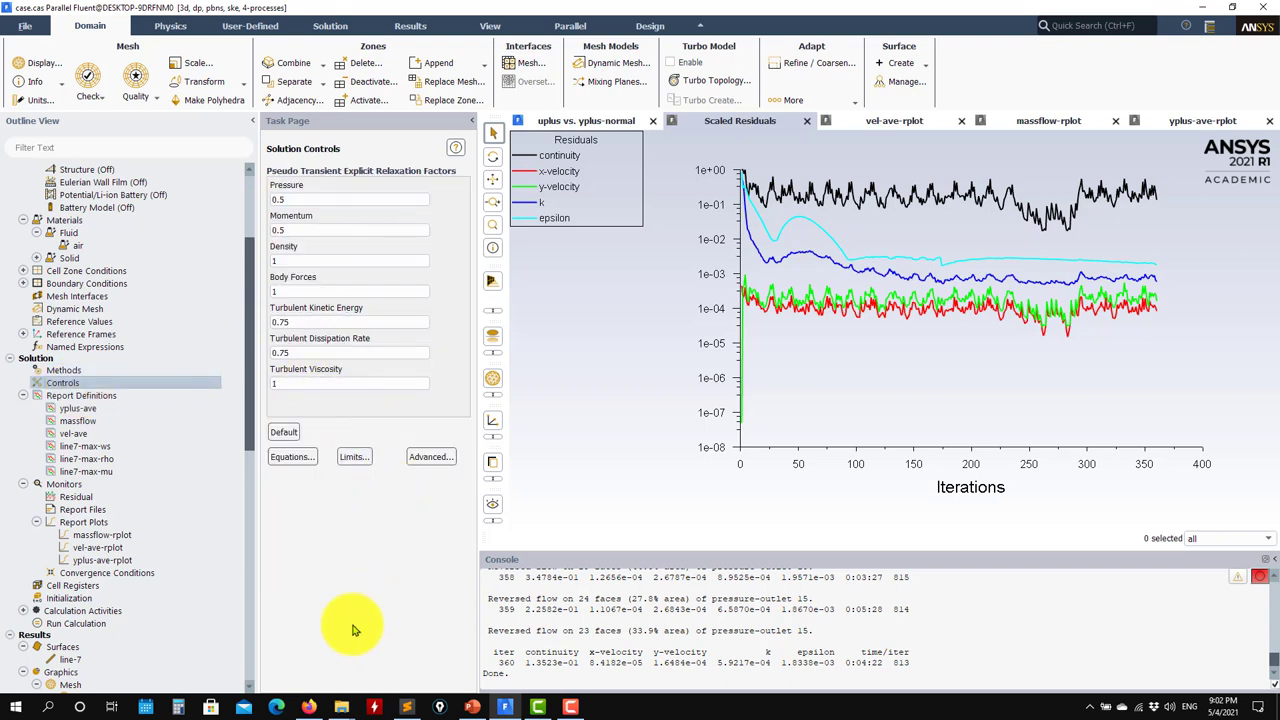